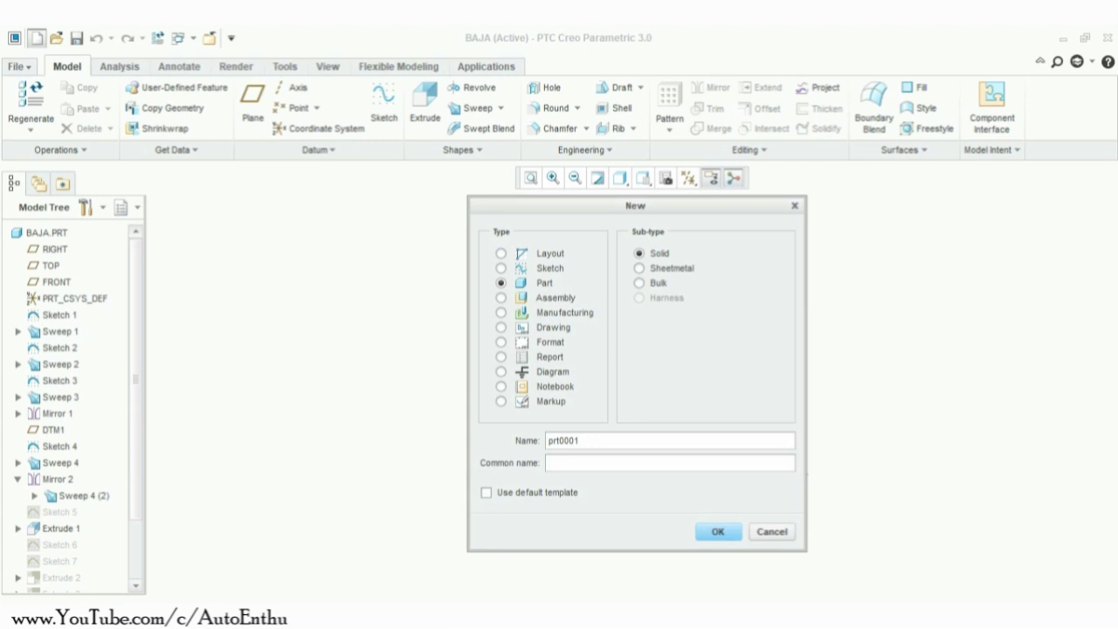
# Step: Create a new solid part named BAJA001 using the inlbs_part_solid template
pyautogui.write('BAJA001')
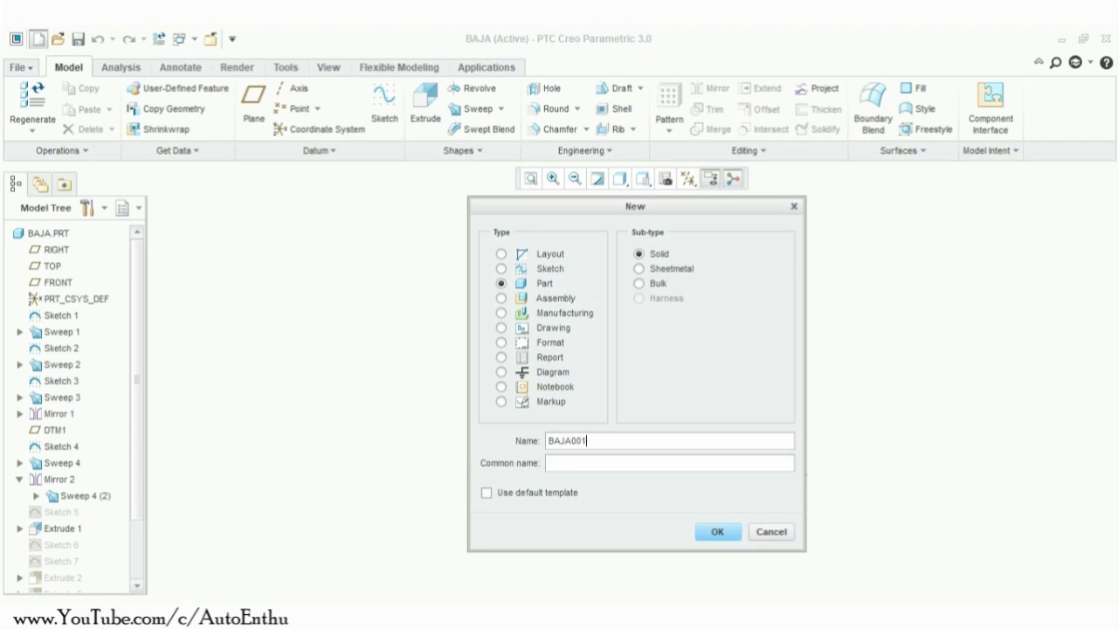
pyautogui.press('Return')
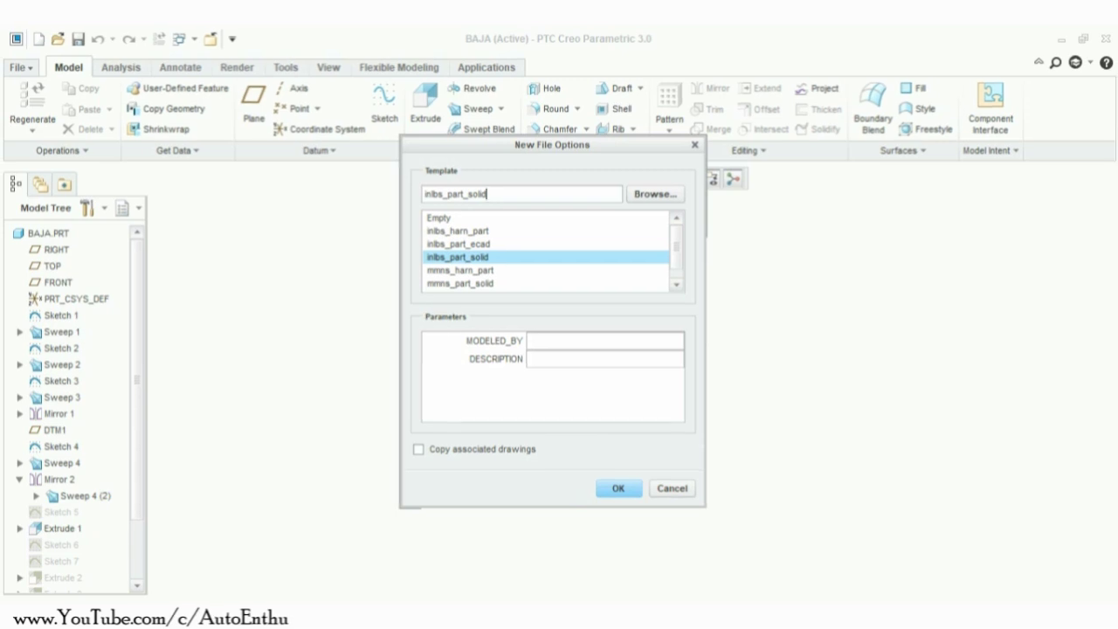
pyautogui.press('Return')
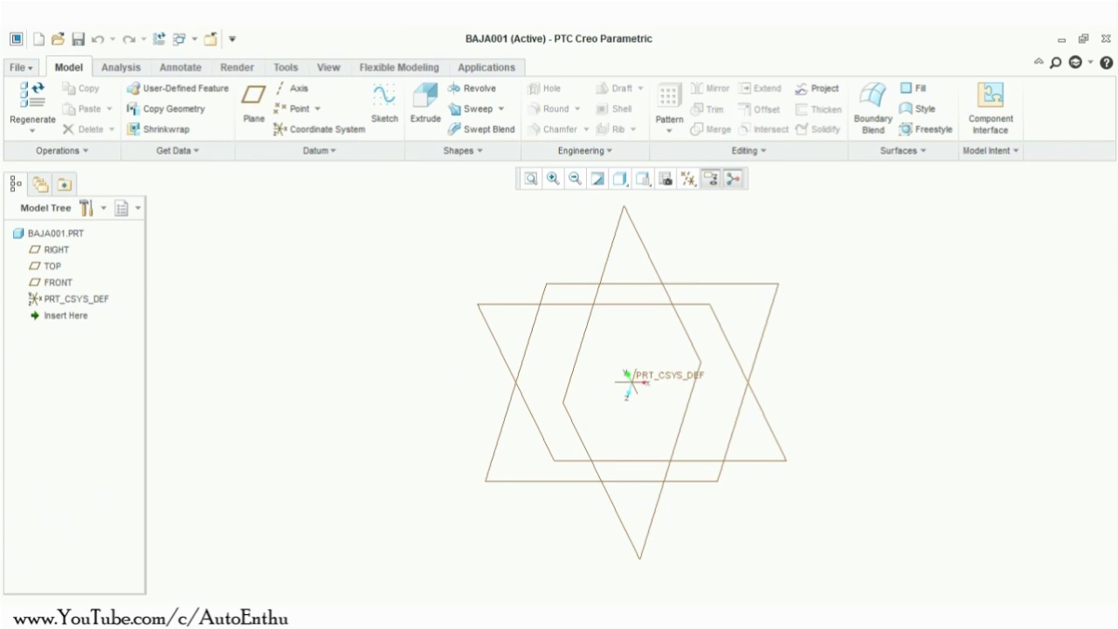
# Step: Start a sketch on the FRONT plane and orient the view parallel to the sketch
pyautogui.click(508, 305)
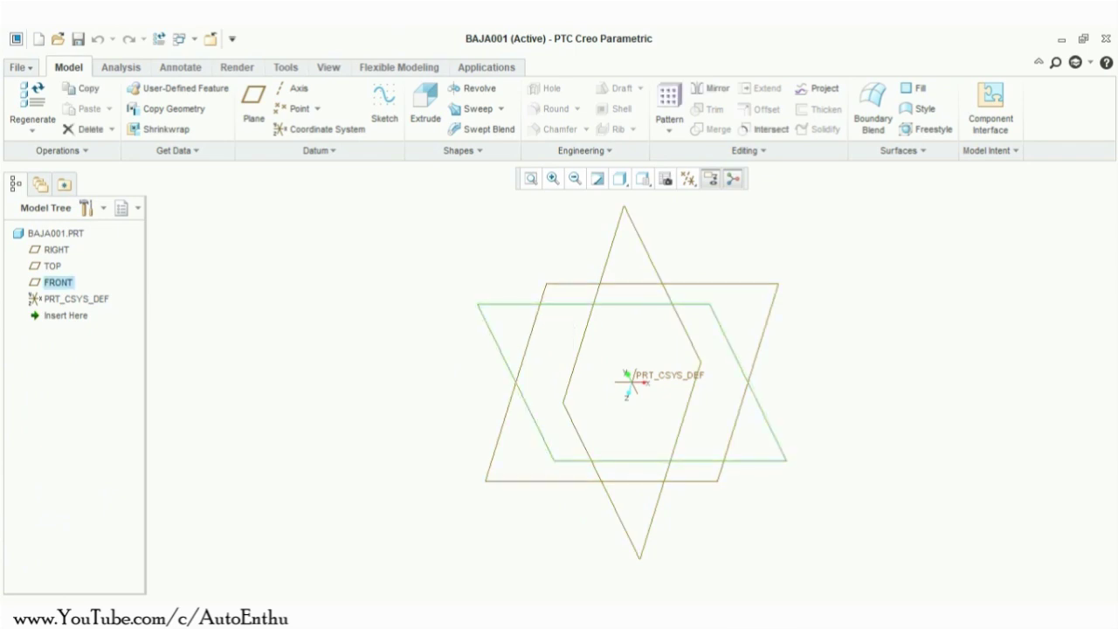
pyautogui.click(385, 103)
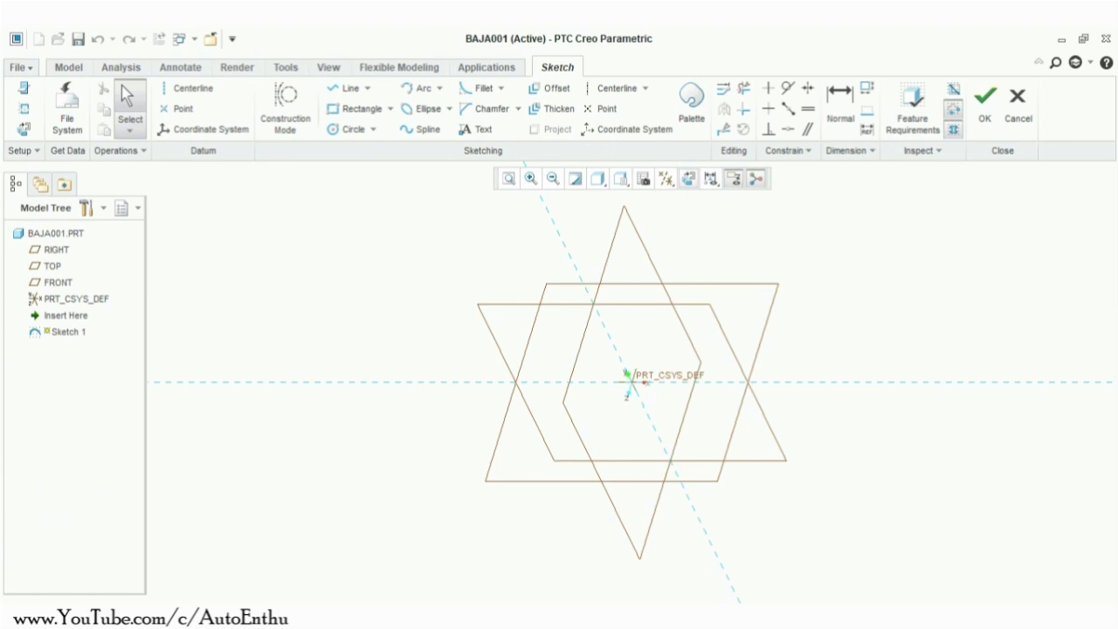
pyautogui.click(688, 178)
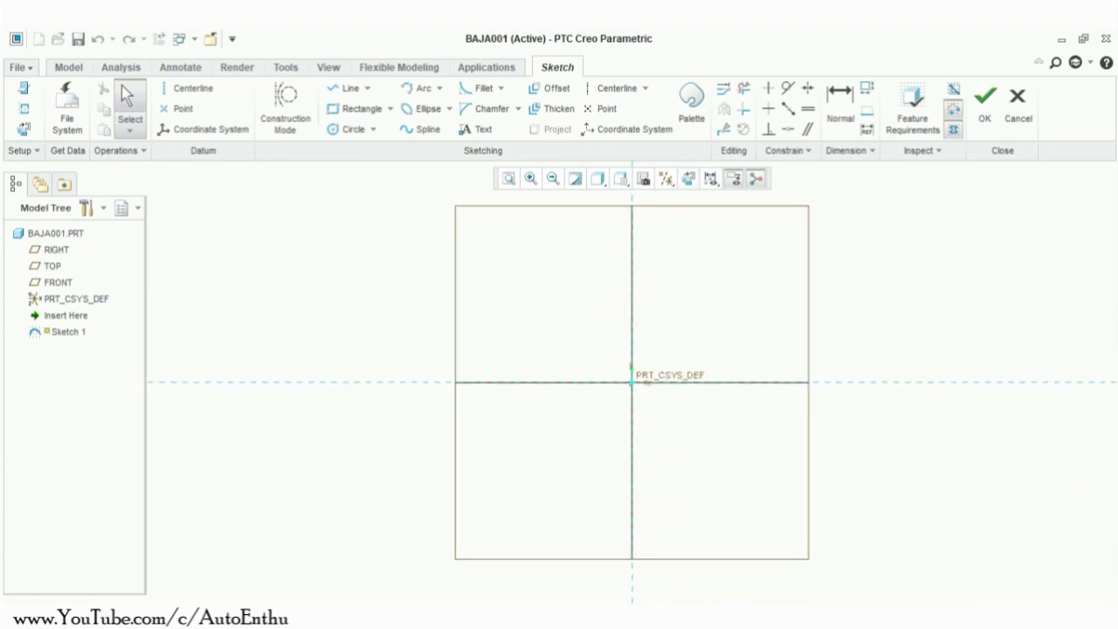
pyautogui.keyDown('shift'); pyautogui.moveTo(886, 390); pyautogui.dragTo(880, 518, button='middle'); pyautogui.keyUp('shift')
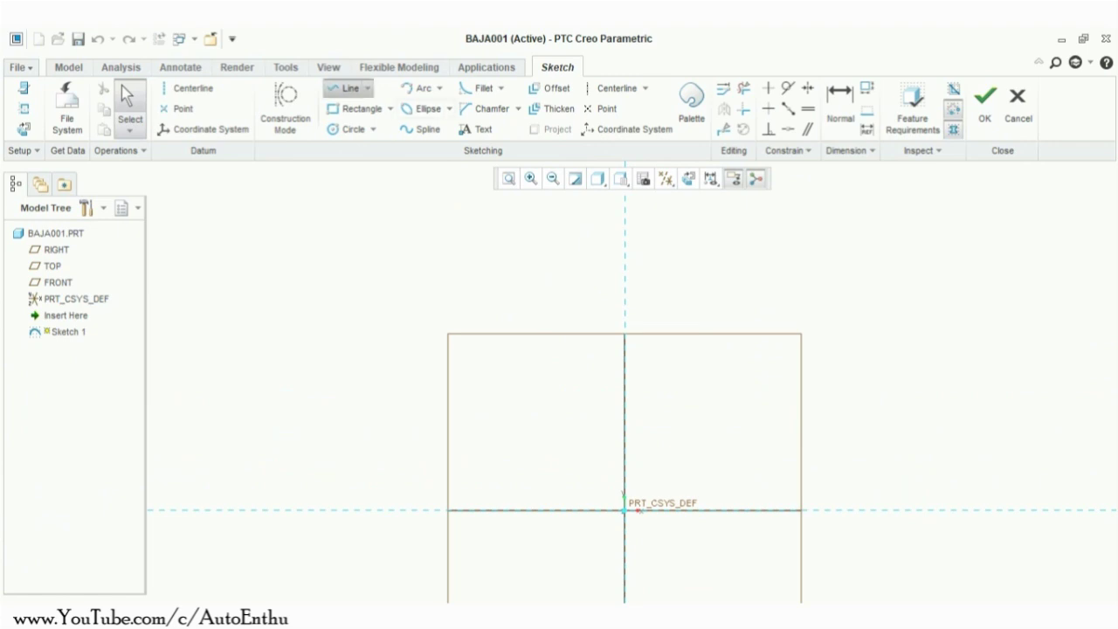
# Step: Sketch a vertical line about 429 tall up from the origin, with equal horizontal lines about 130 long extending left from both ends
pyautogui.click(347, 88)
pyautogui.click(623, 510)
pyautogui.click(624, 211)
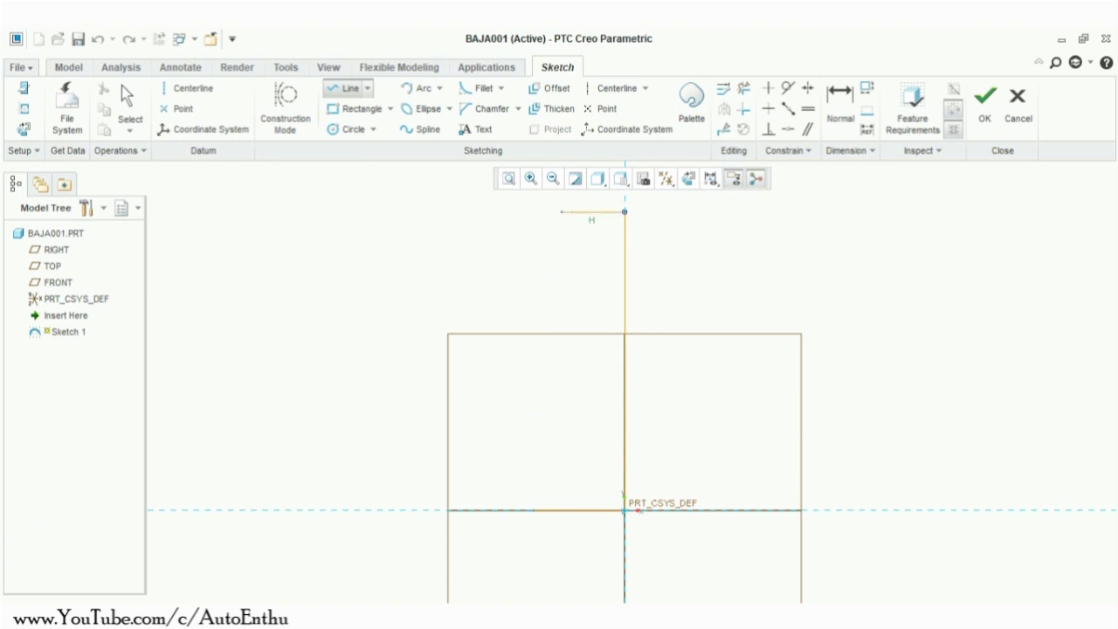
pyautogui.click(534, 211)
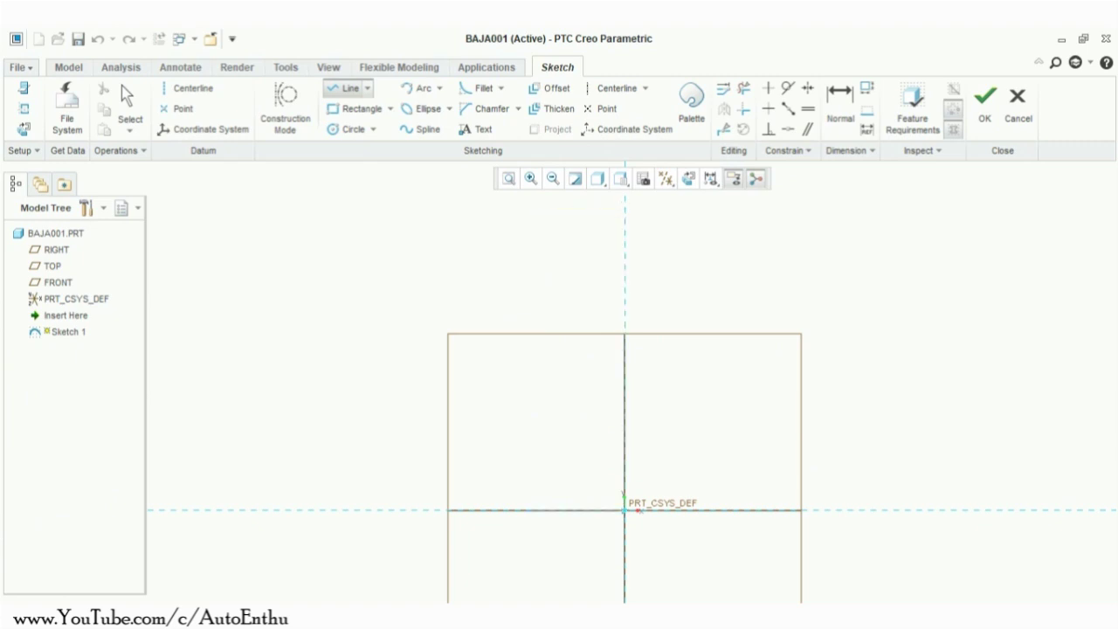
pyautogui.middleClick(534, 211)
pyautogui.middleClick(535, 211)
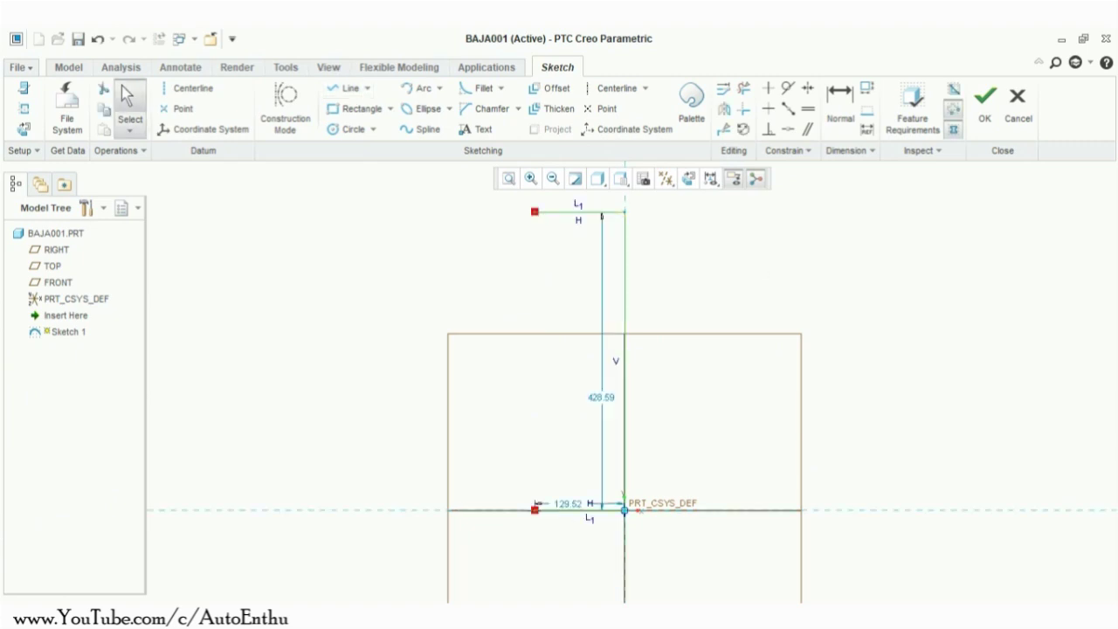
# Step: Set the horizontal lines' length to 7 and the vertical line's height to 50
pyautogui.doubleClick(568, 504)
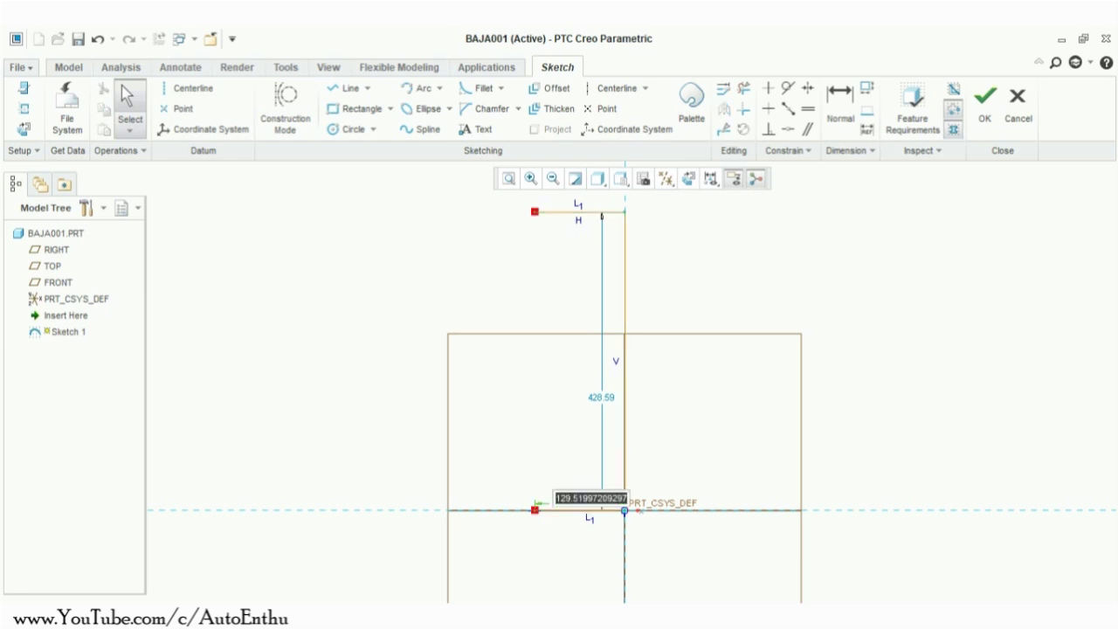
pyautogui.write('7')
pyautogui.press('Return')
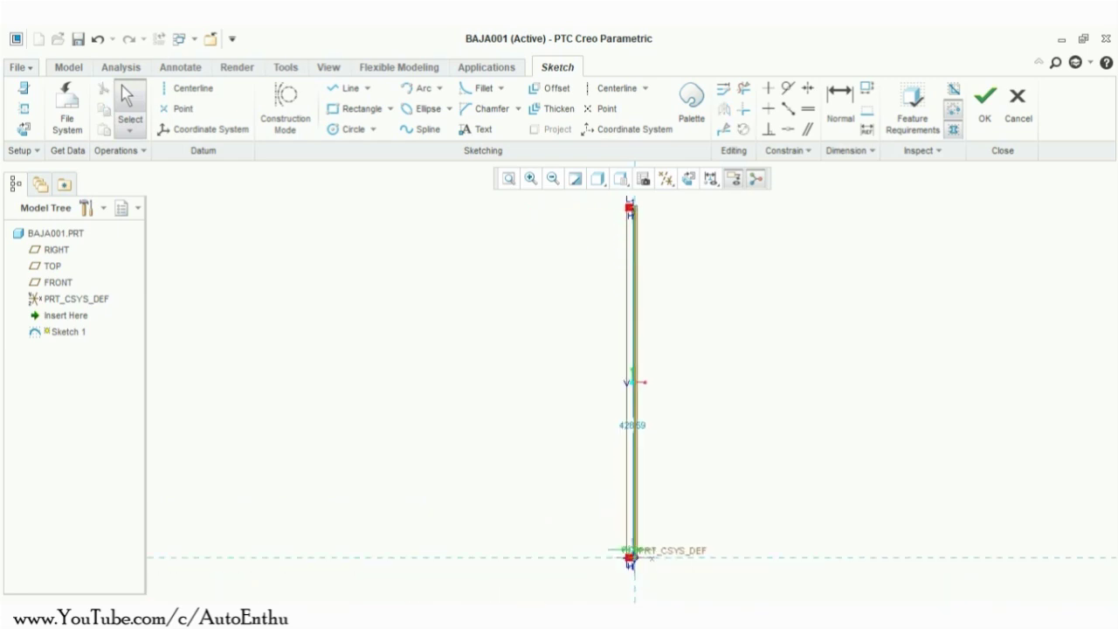
pyautogui.doubleClick(632, 424)
pyautogui.write('50')
pyautogui.press('Return')
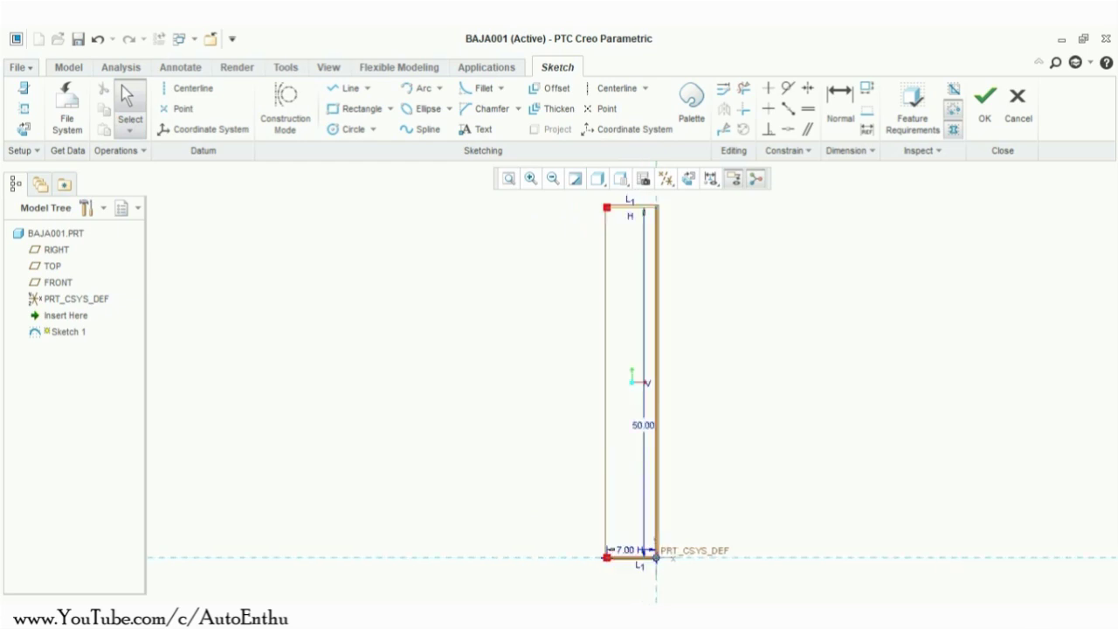
# Step: Sketch a horizontal line about 16 long leftward from the vertical line, about 31.7 above the origin
pyautogui.click(348, 88)
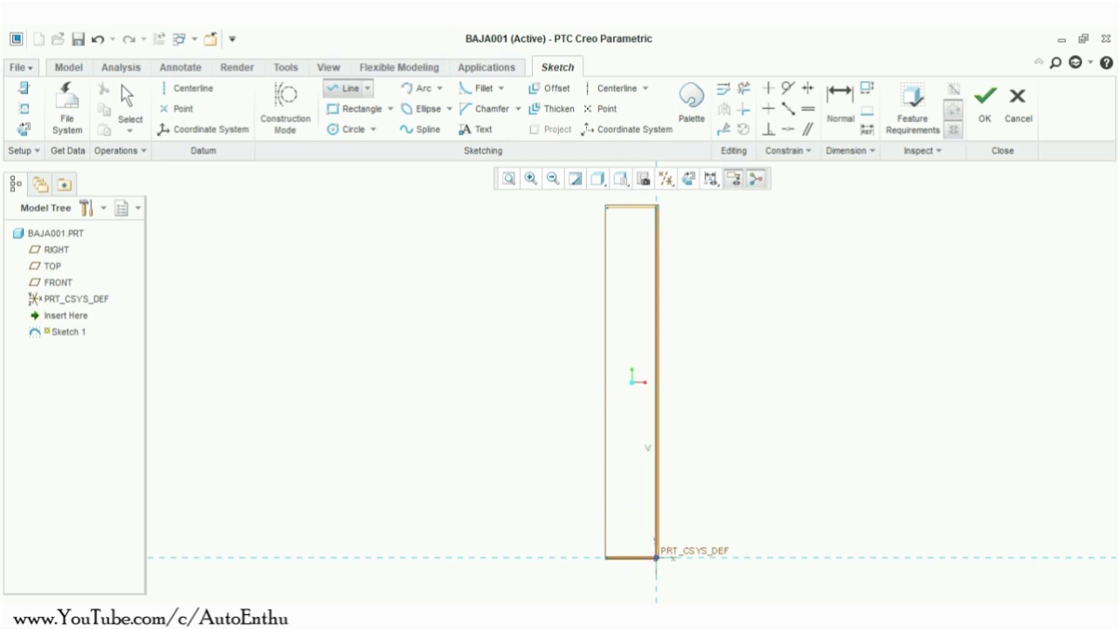
pyautogui.click(657, 336)
pyautogui.click(544, 336)
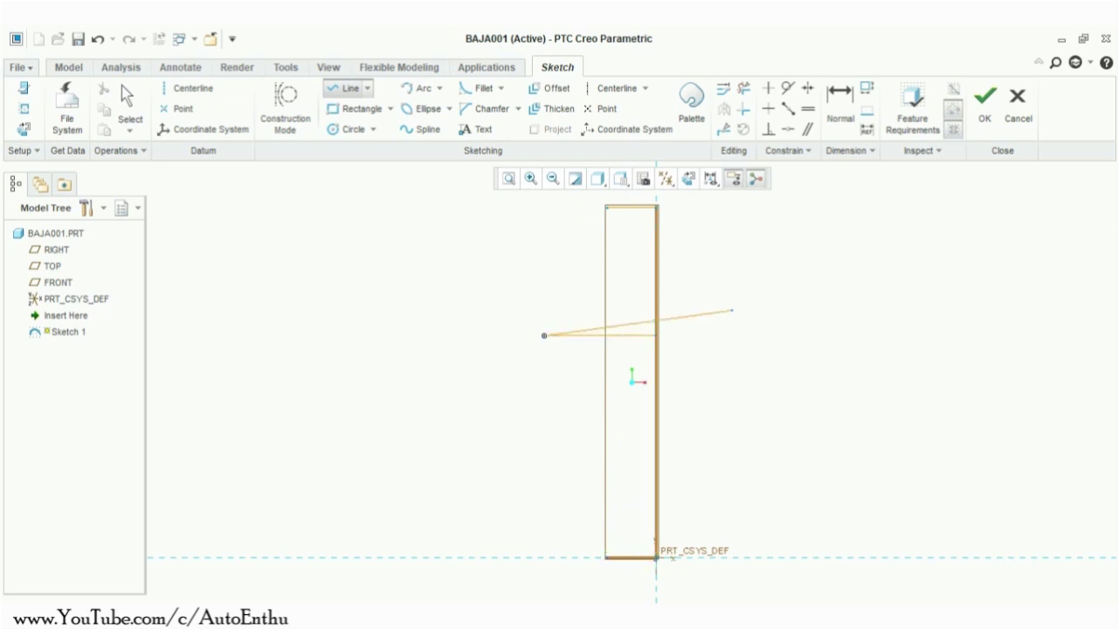
pyautogui.middleClick(732, 309)
pyautogui.middleClick(732, 309)
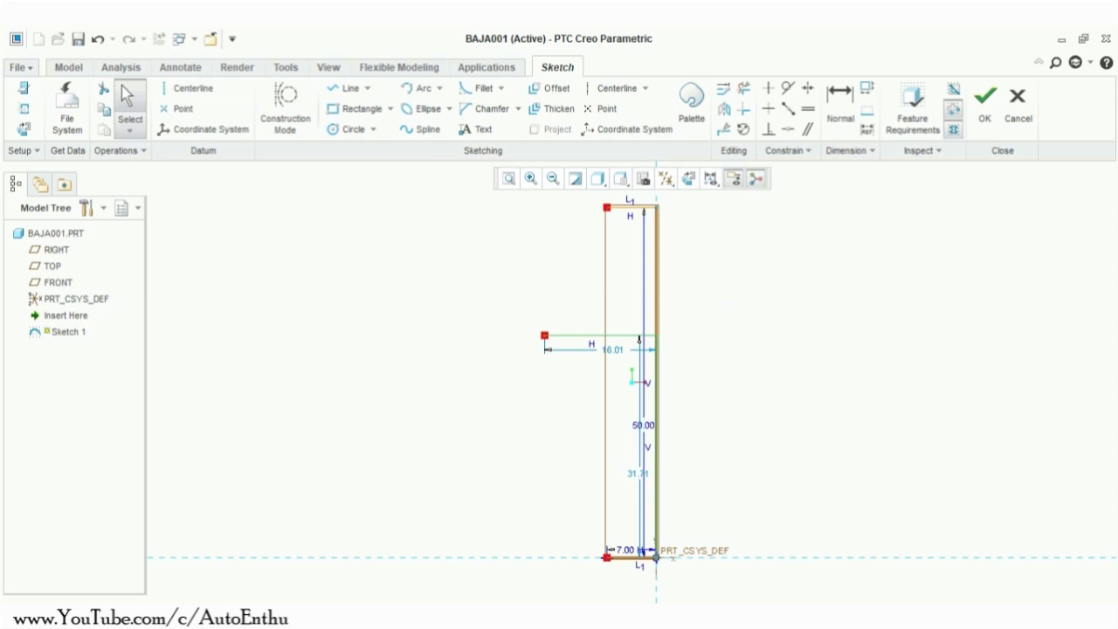
# Step: Set the middle horizontal line's height above the origin to 30 and its length to 14.5
pyautogui.doubleClick(639, 473)
pyautogui.write('30')
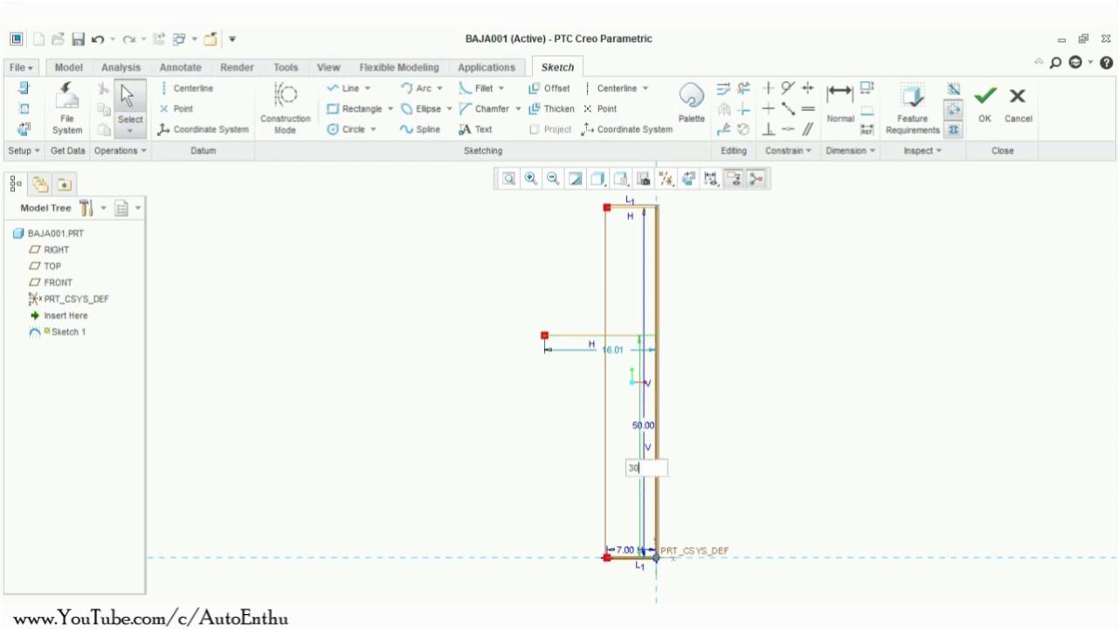
pyautogui.press('Return')
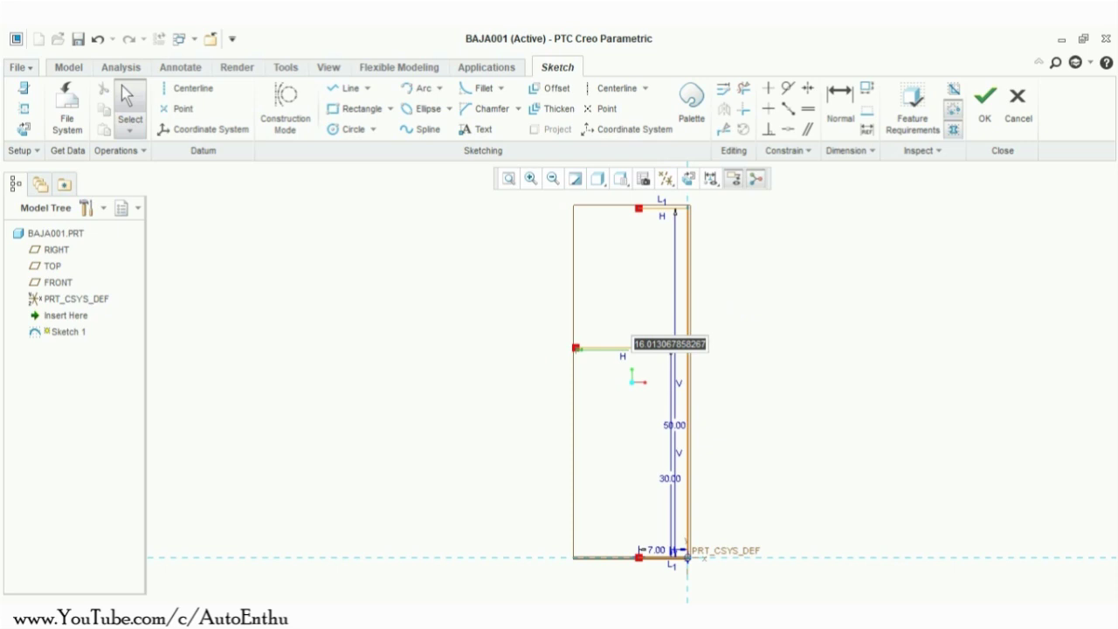
pyautogui.doubleClick(650, 344)
pyautogui.write('14.5')
pyautogui.press('Return')
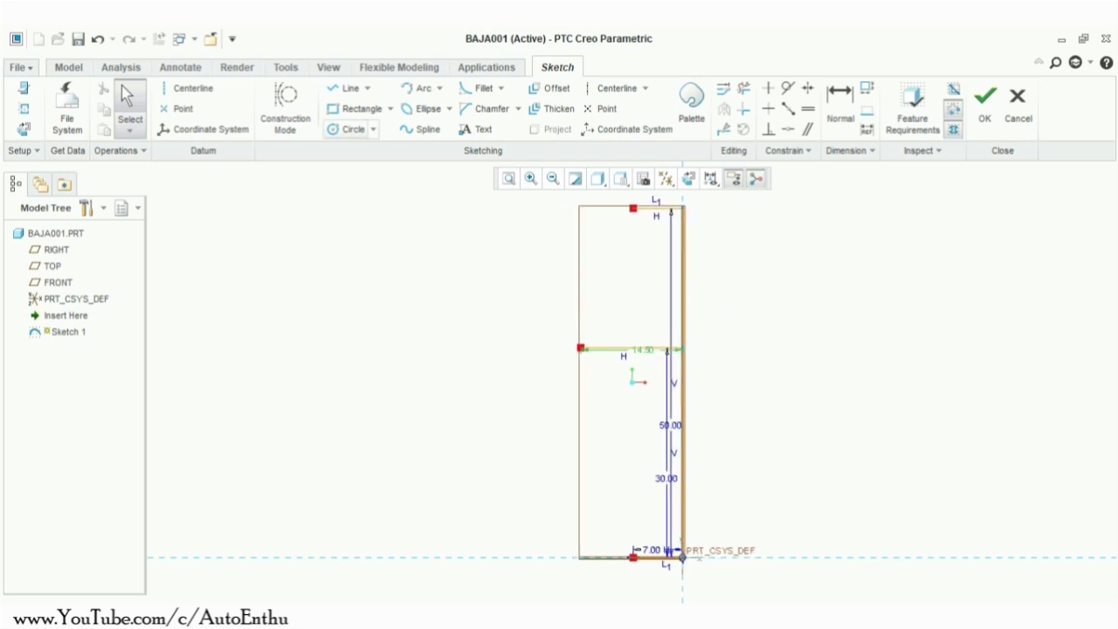
# Step: Sketch two slanted side lines from the top line's end through the middle line's end to an outer corner, and back to the bottom line's end
pyautogui.click(350, 88)
pyautogui.click(633, 208)
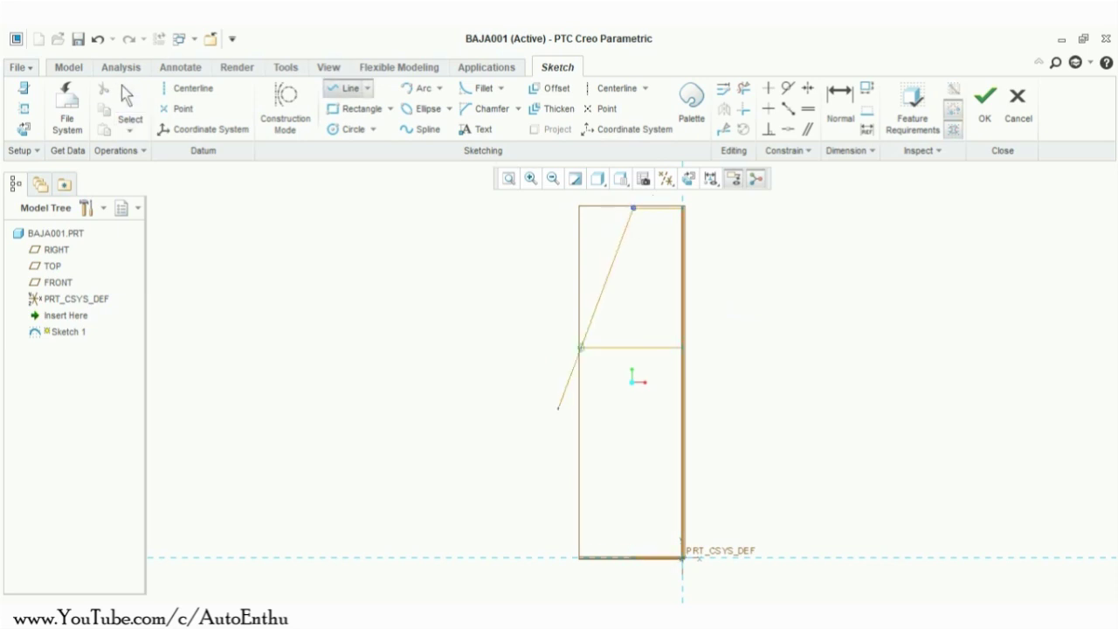
pyautogui.click(550, 431)
pyautogui.click(631, 555)
pyautogui.middleClick(898, 466)
pyautogui.middleClick(898, 466)
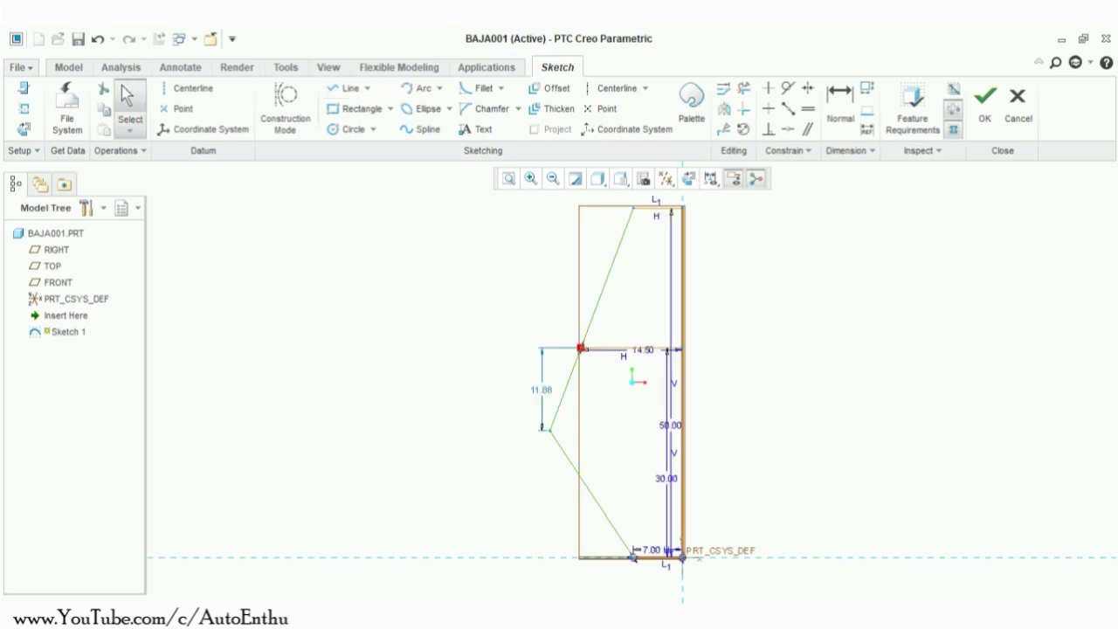
# Step: Fillet the profile's upper corner with a radius of about 2.56 and its outer side corner with about 6.8
pyautogui.click(483, 88)
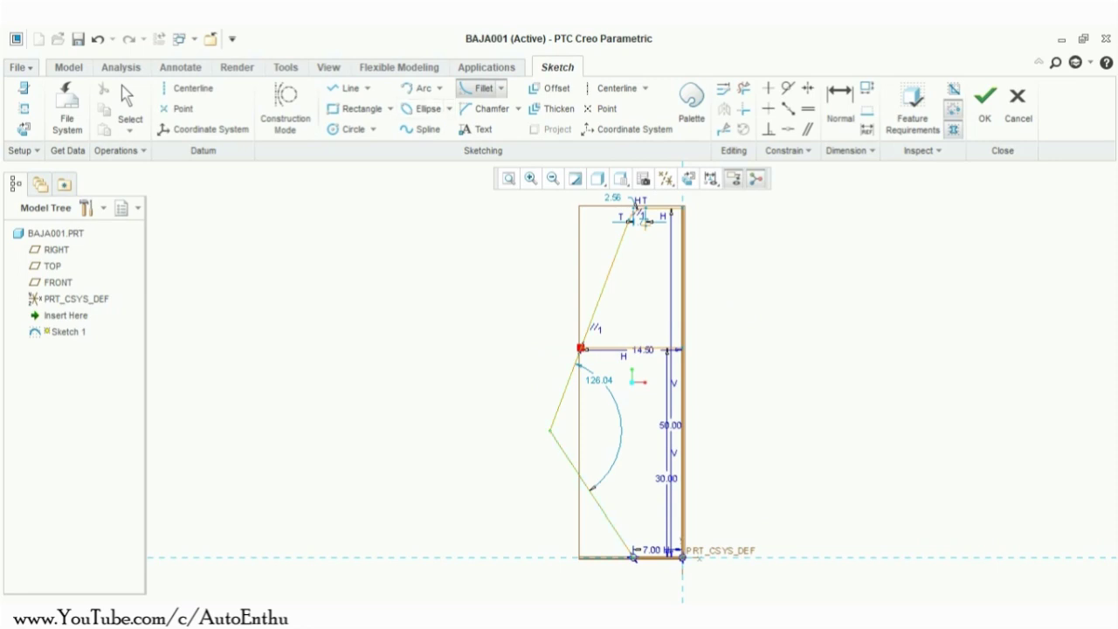
pyautogui.click(559, 408)
pyautogui.scroll(-1, 704, 470)
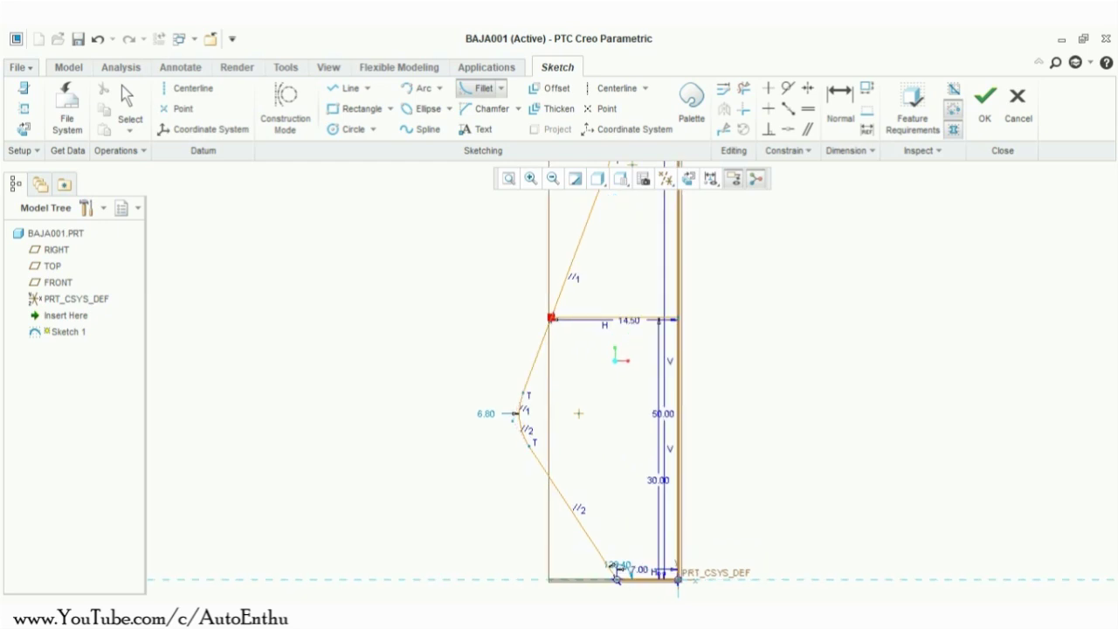
pyautogui.scroll(-2, 699, 471)
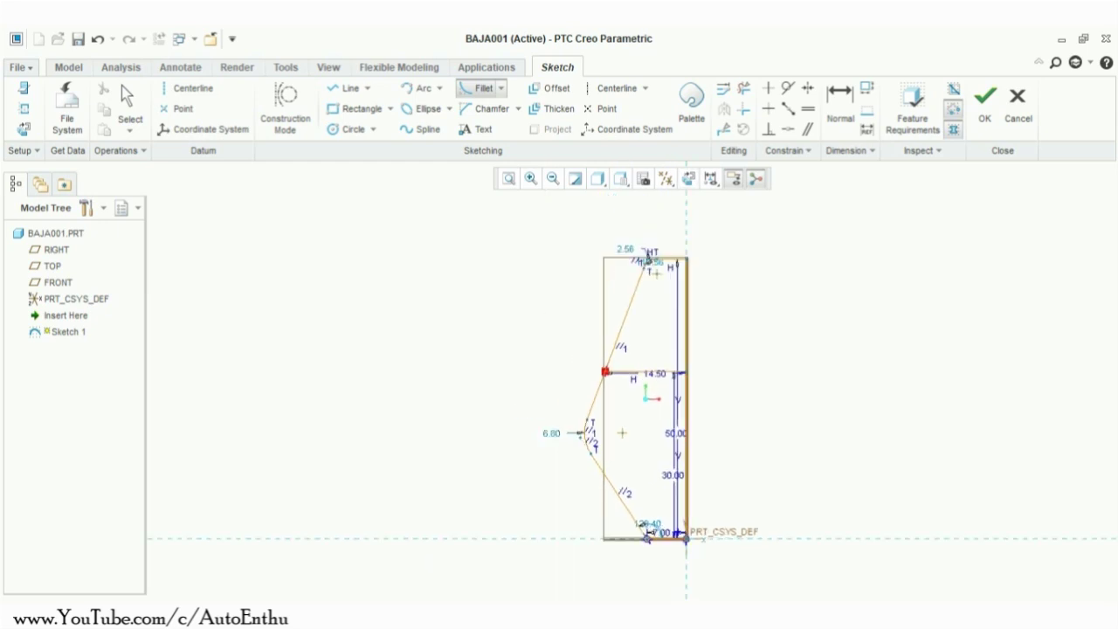
# Step: Add a vertical centerline through the origin along the vertical sketch line
pyautogui.click(617, 88)
pyautogui.click(687, 217)
pyautogui.click(686, 398)
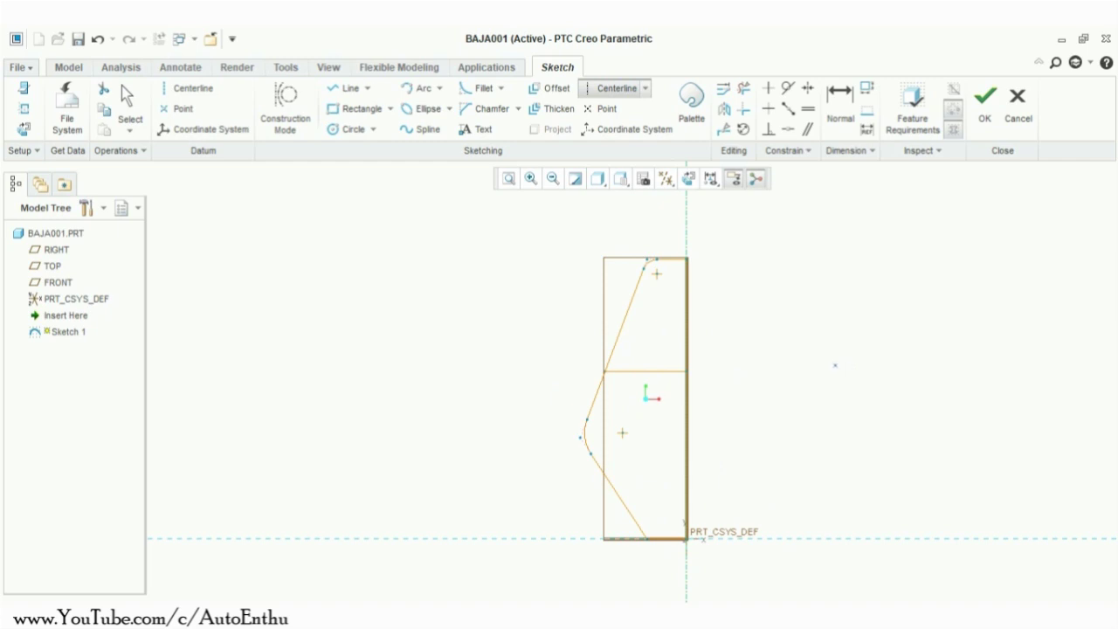
pyautogui.middleClick(814, 355)
# Step: Mirror the top line, both fillets and the slanted side lines about the vertical centerline
pyautogui.scroll(3, 677, 263)
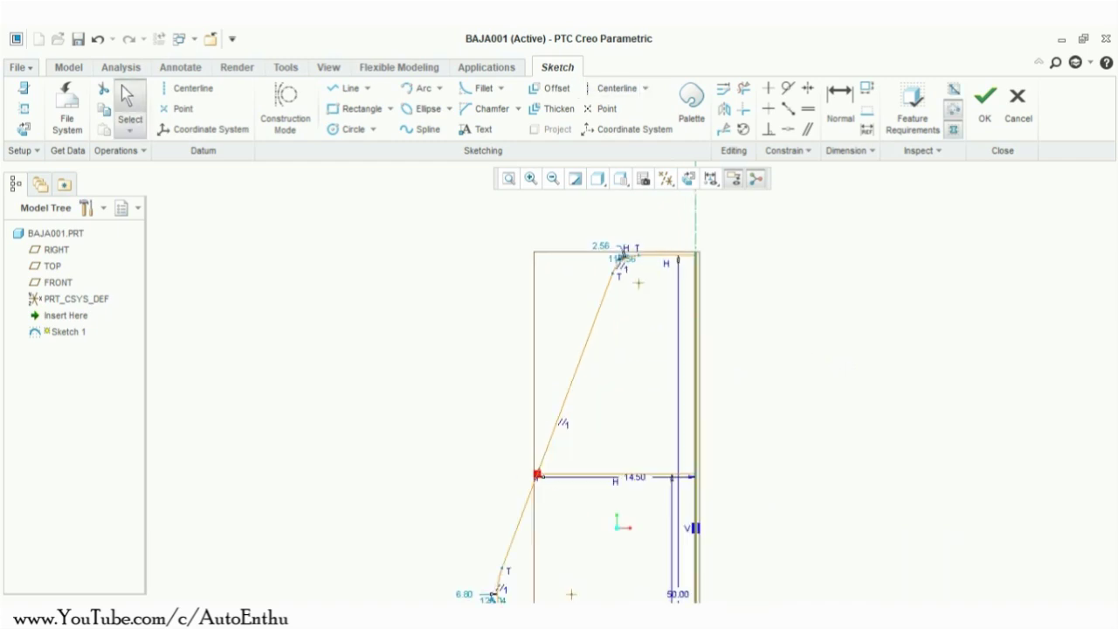
pyautogui.scroll(3, 657, 261)
pyautogui.click(657, 253)
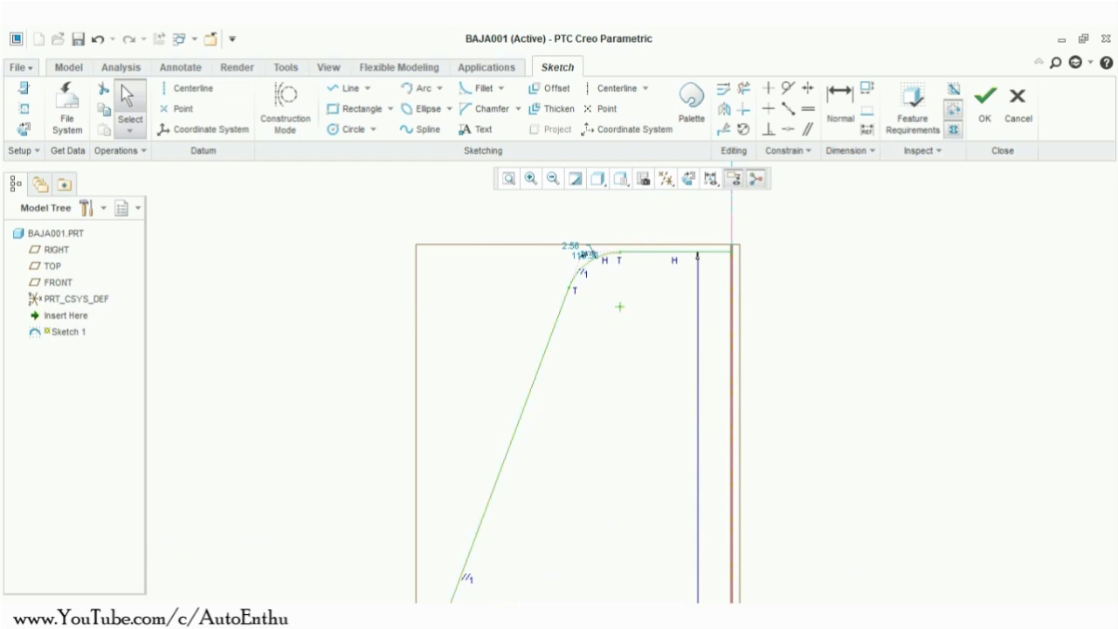
pyautogui.keyDown('shift'); pyautogui.moveTo(566, 516); pyautogui.dragTo(649, 261, button='middle'); pyautogui.keyUp('shift')
pyautogui.keyDown('shift'); pyautogui.moveTo(554, 552); pyautogui.dragTo(668, 237, button='middle'); pyautogui.keyUp('shift')
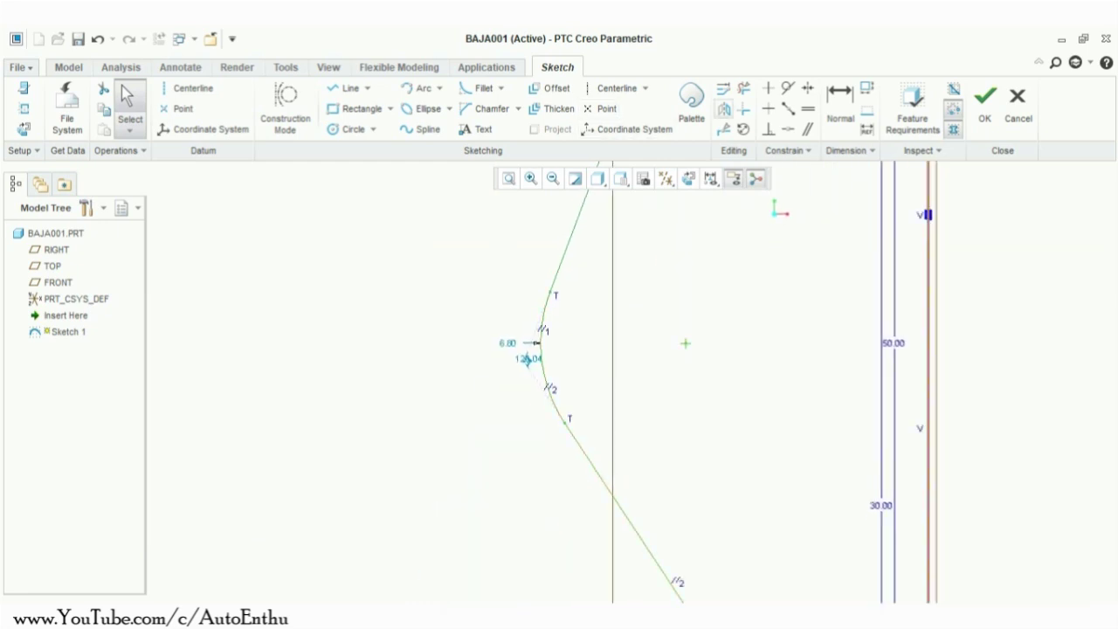
pyautogui.click(723, 110)
pyautogui.scroll(9, 918, 340)
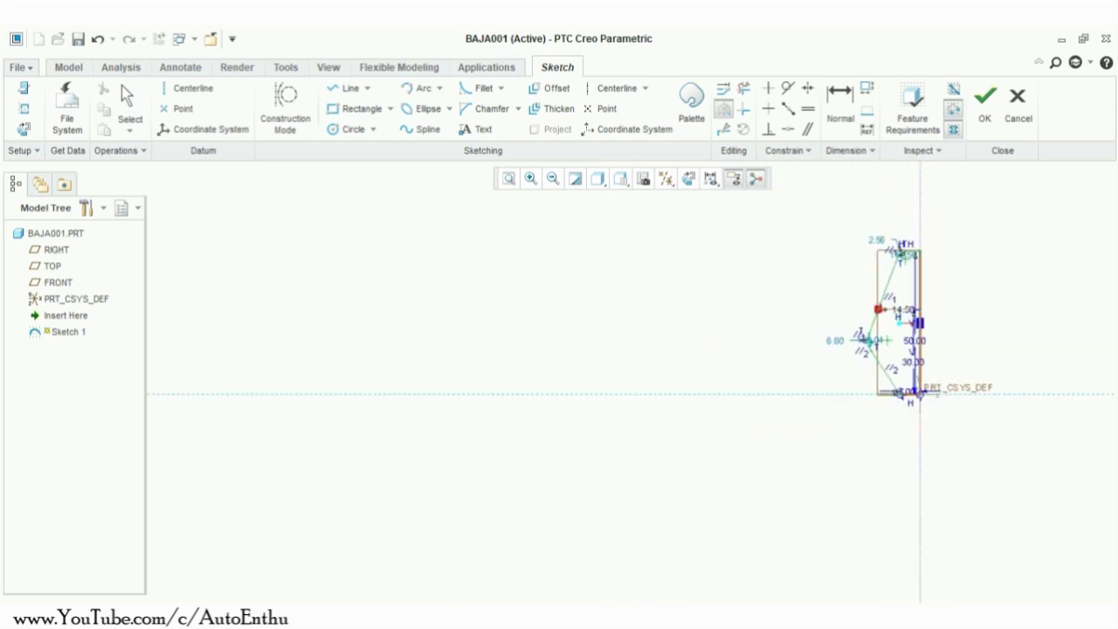
pyautogui.click(920, 341)
pyautogui.scroll(-8, 917, 269)
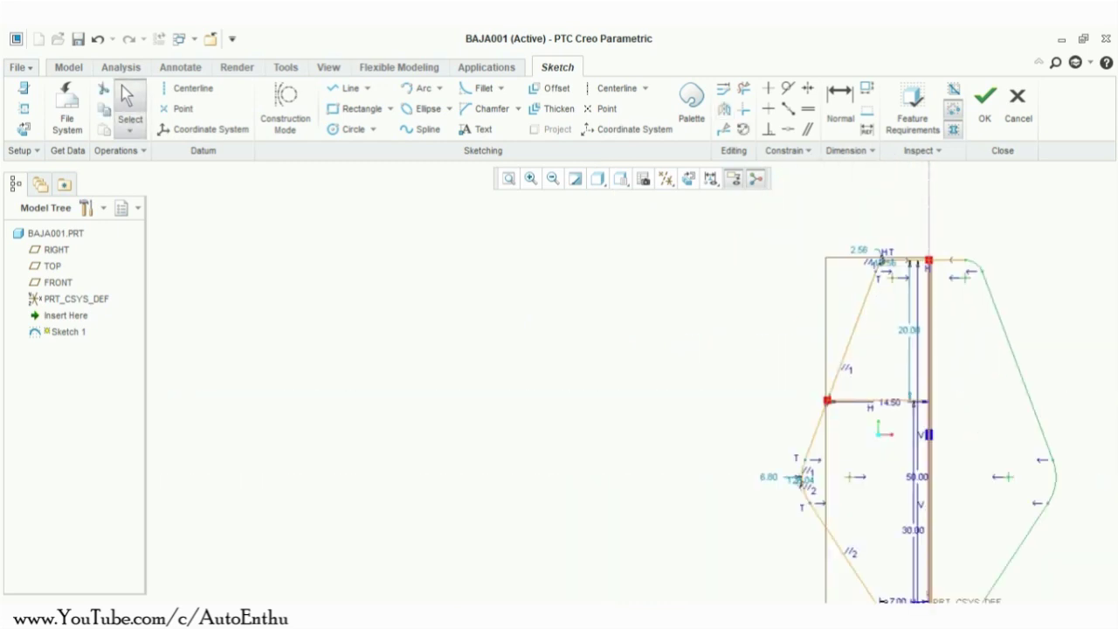
# Step: Delete the vertical line segments on the centerline and the 14.5 long horizontal line
pyautogui.click(936, 297)
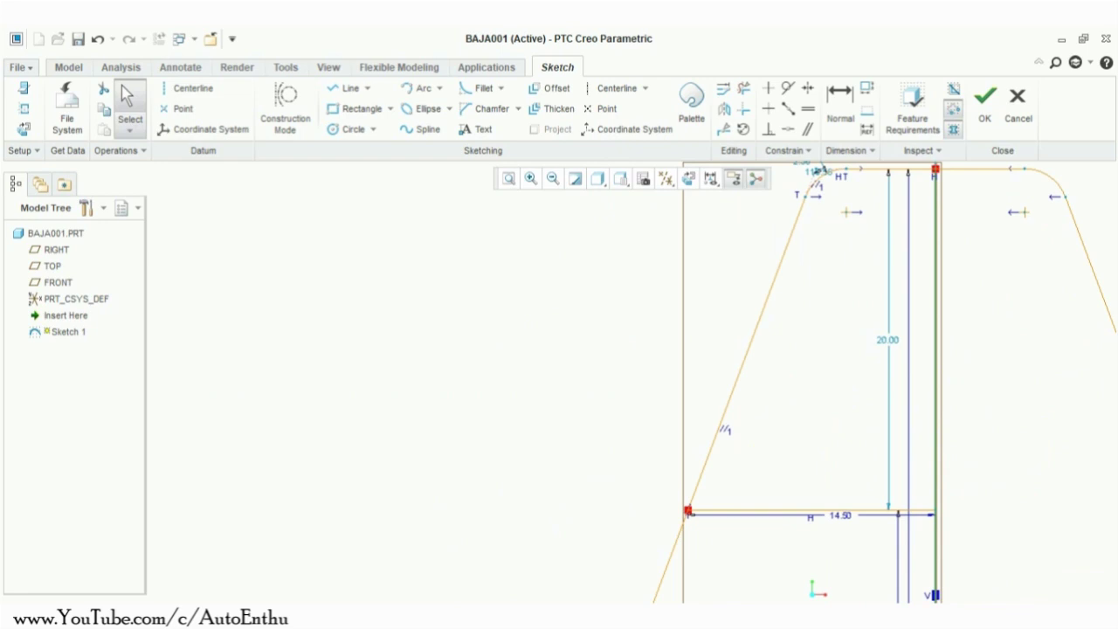
pyautogui.press('Delete')
pyautogui.click(935, 549)
pyautogui.press('Delete')
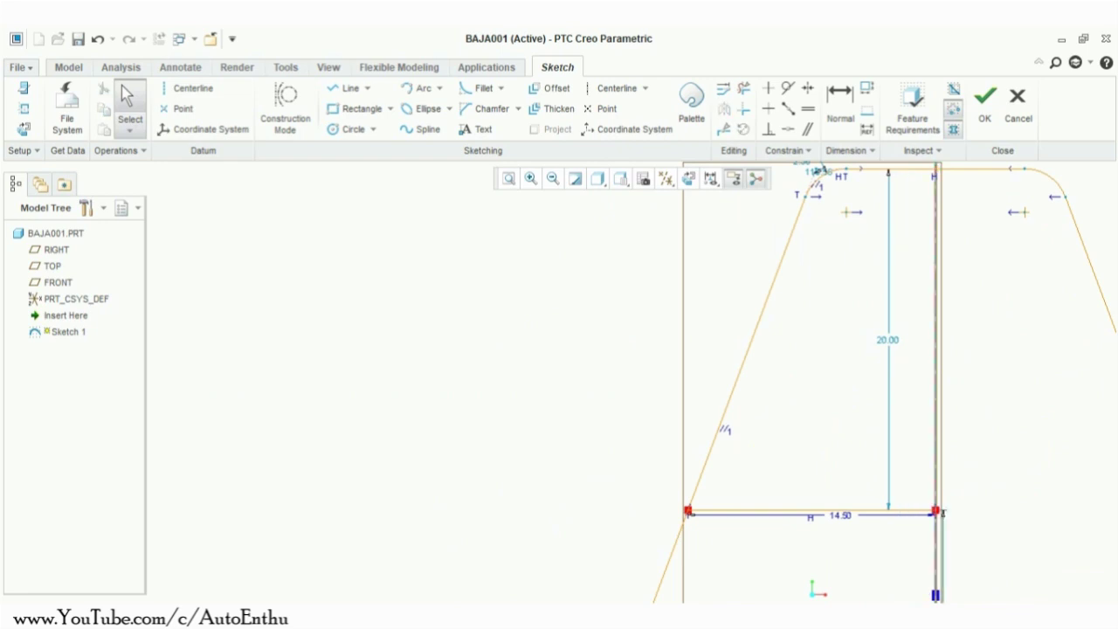
pyautogui.press('Delete')
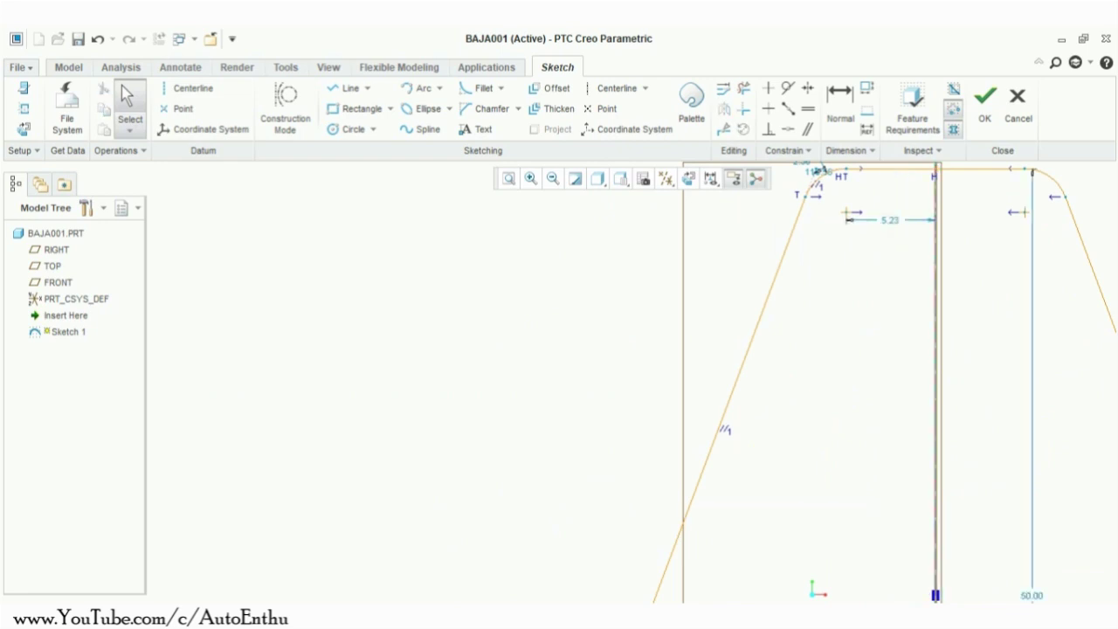
# Step: Delete the bottom horizontal line of the profile and finish the sketch
pyautogui.scroll(5, 884, 440)
pyautogui.moveTo(847, 542)
pyautogui.keyDown('shift'); pyautogui.mouseDown(button='middle')
pyautogui.moveTo(786, 440)
pyautogui.moveTo(674, 367)
pyautogui.mouseUp(button='middle'); pyautogui.keyUp('shift')
pyautogui.scroll(-2, 674, 366)
pyautogui.click(725, 507)
pyautogui.press('Delete')
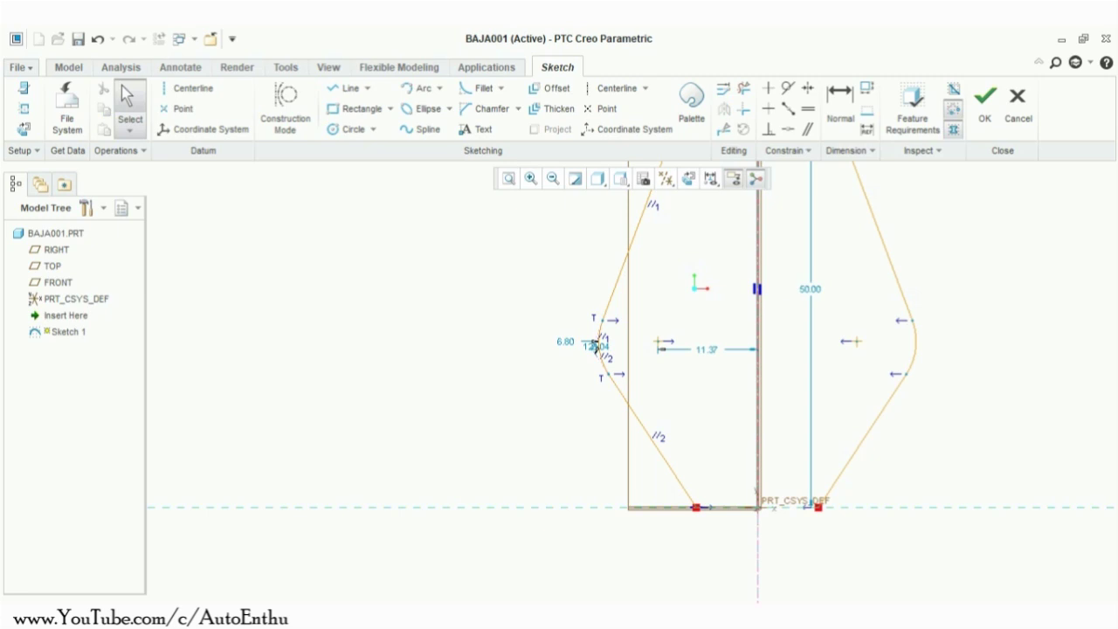
pyautogui.click(985, 100)
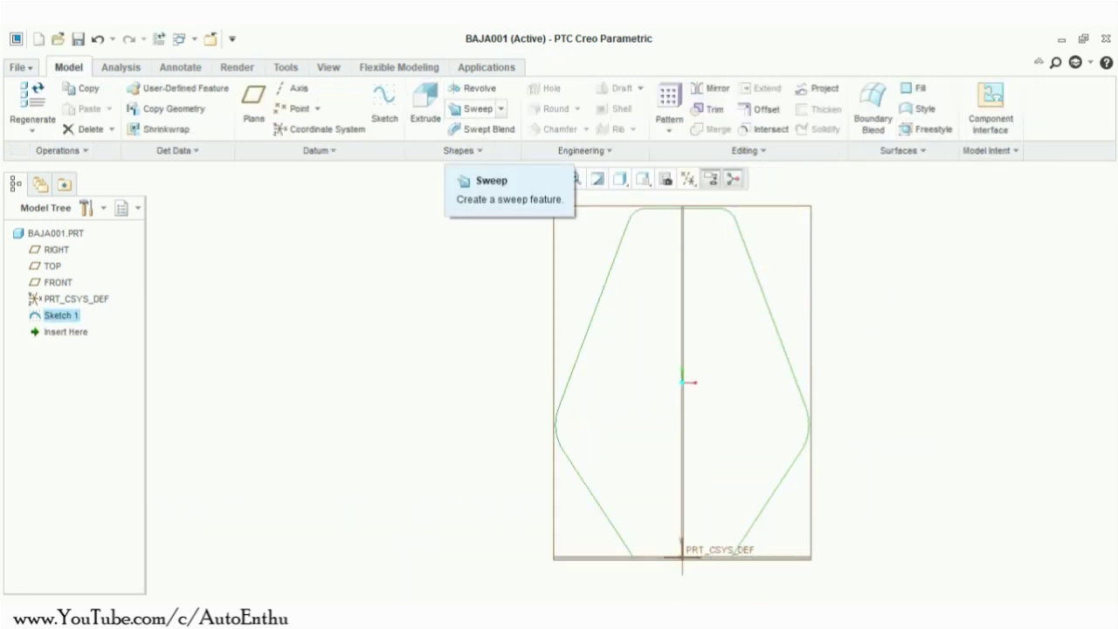
# Step: Start a sweep along the hoop sketch and draw two concentric section circles at the trajectory start, about 2.25 and 1.60 in diameter
pyautogui.click(473, 108)
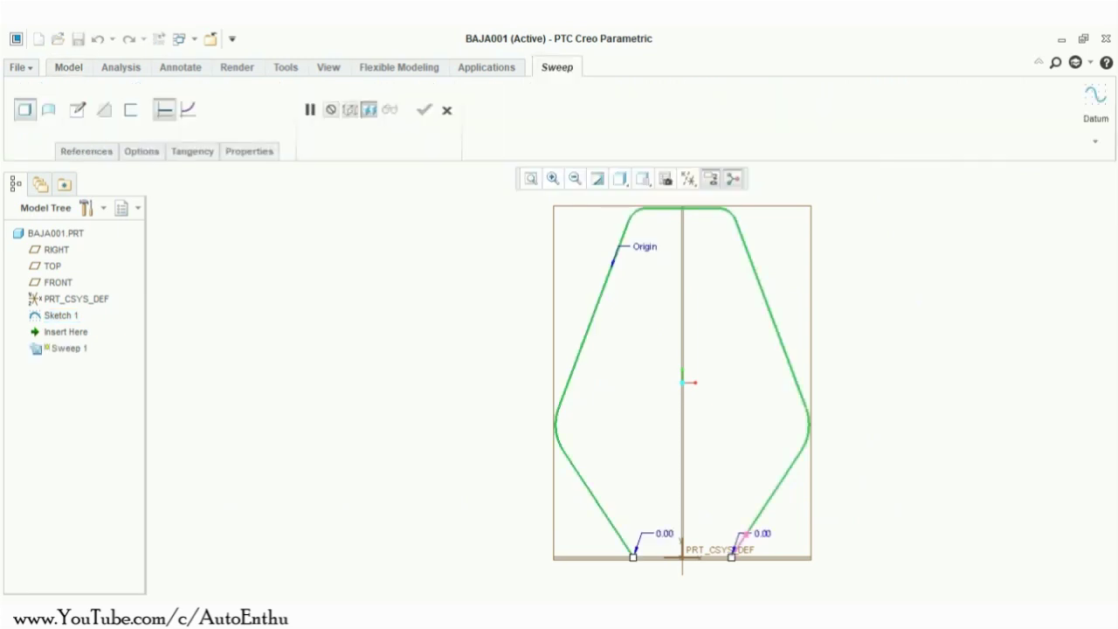
pyautogui.click(77, 109)
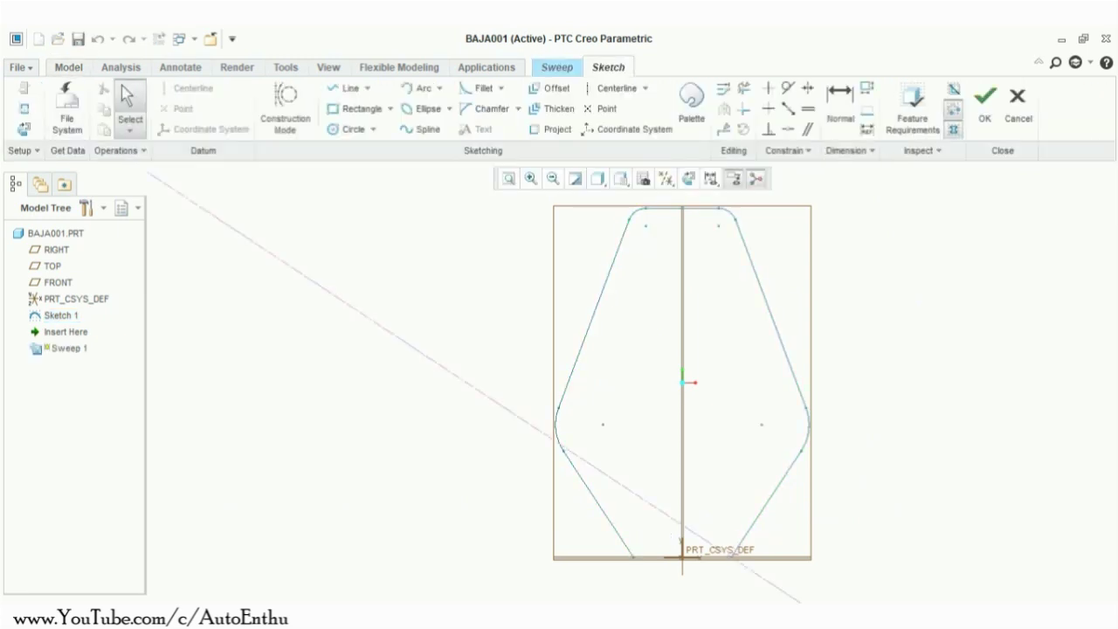
pyautogui.click(688, 178)
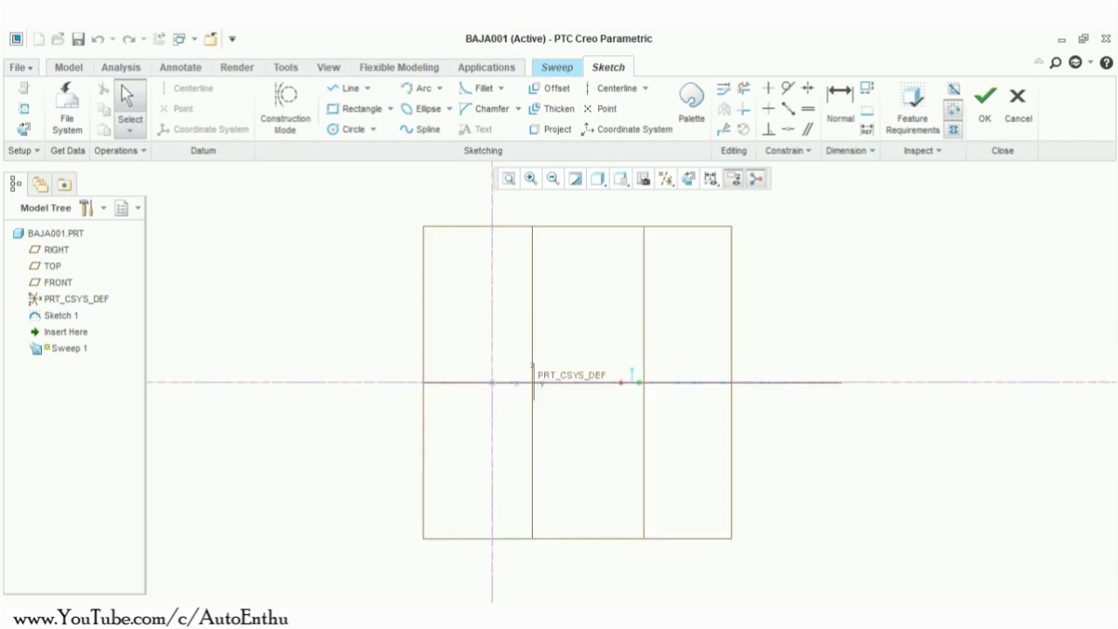
pyautogui.scroll(-6, 502, 376)
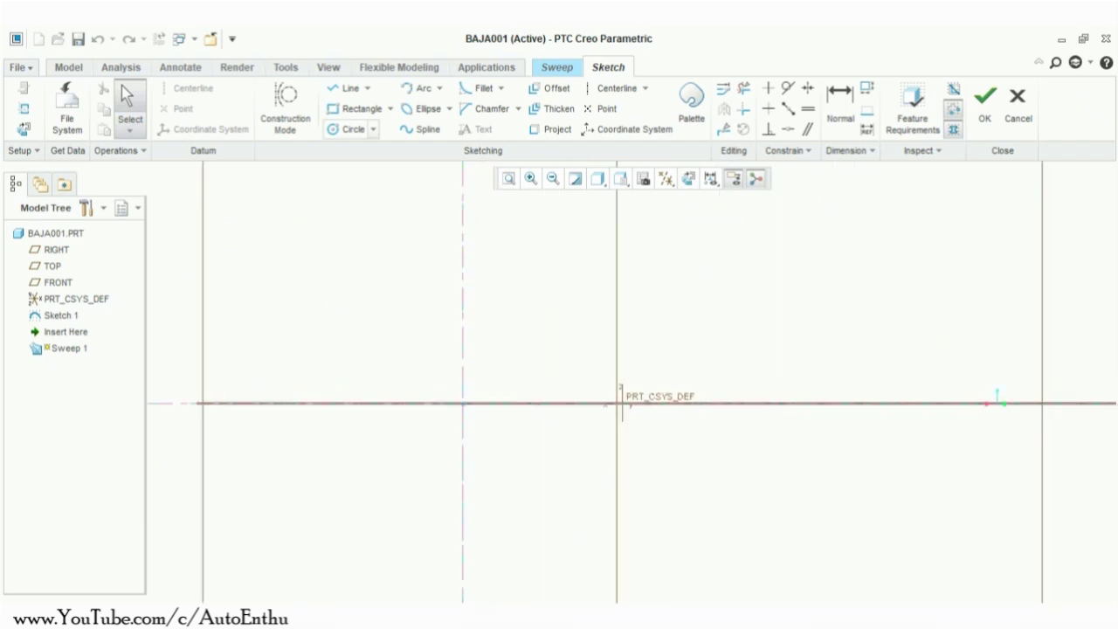
pyautogui.click(355, 129)
pyautogui.click(463, 404)
pyautogui.click(491, 415)
pyautogui.click(463, 404)
pyautogui.click(484, 408)
pyautogui.middleClick(484, 408)
pyautogui.middleClick(514, 340)
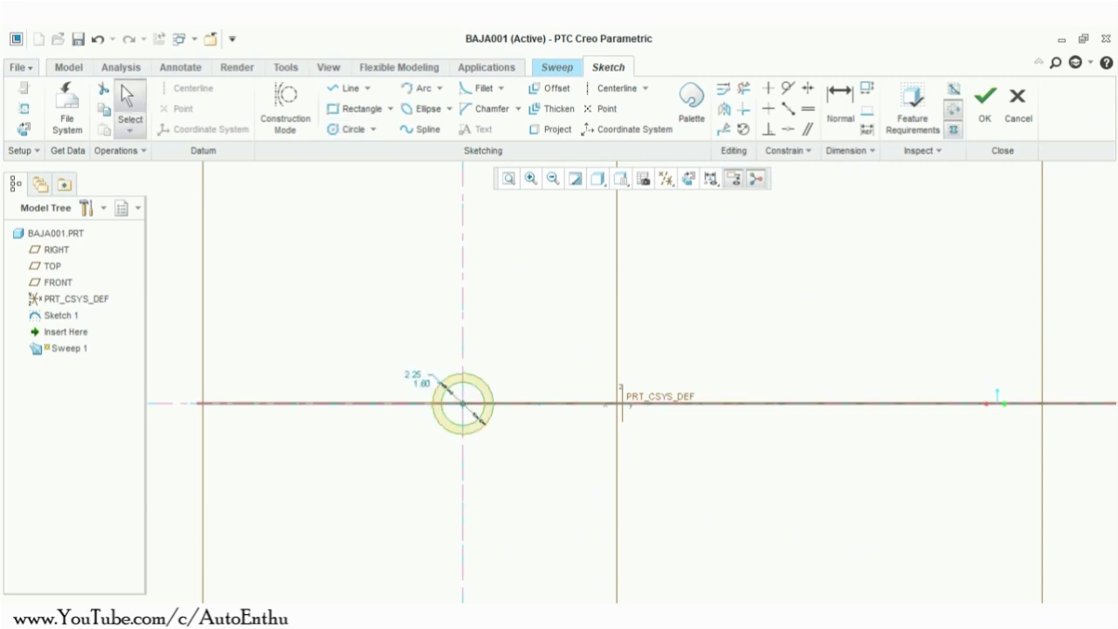
# Step: Set the section's outer circle diameter to 1 and its inner circle diameter to 0.75
pyautogui.click(1018, 109)
pyautogui.click(670, 363)
pyautogui.doubleClick(417, 374)
pyautogui.write('3')
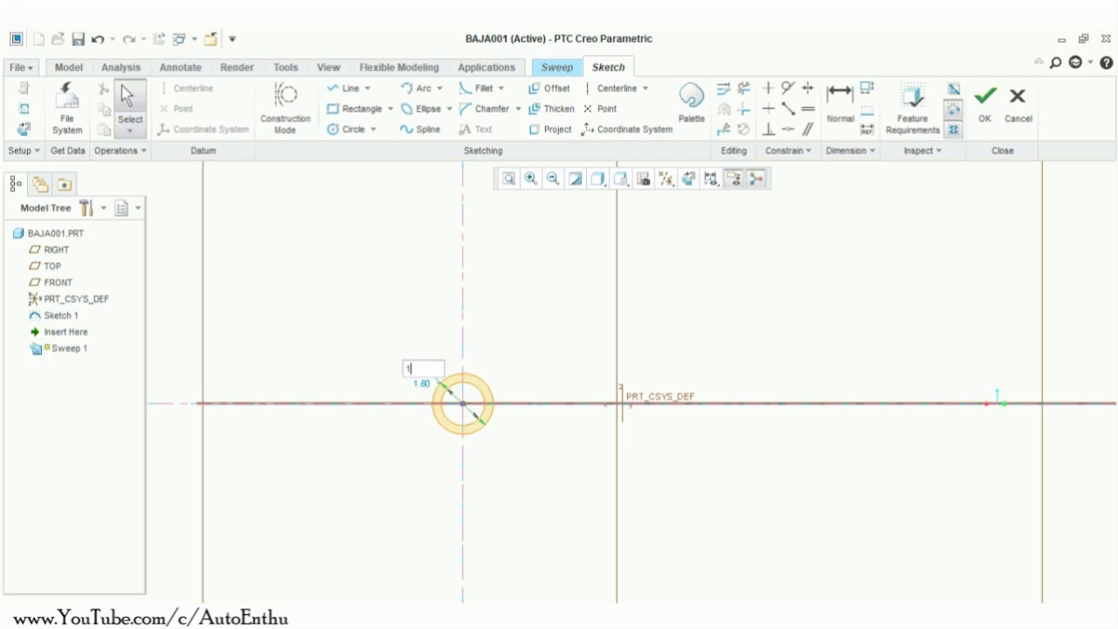
pyautogui.press('Return')
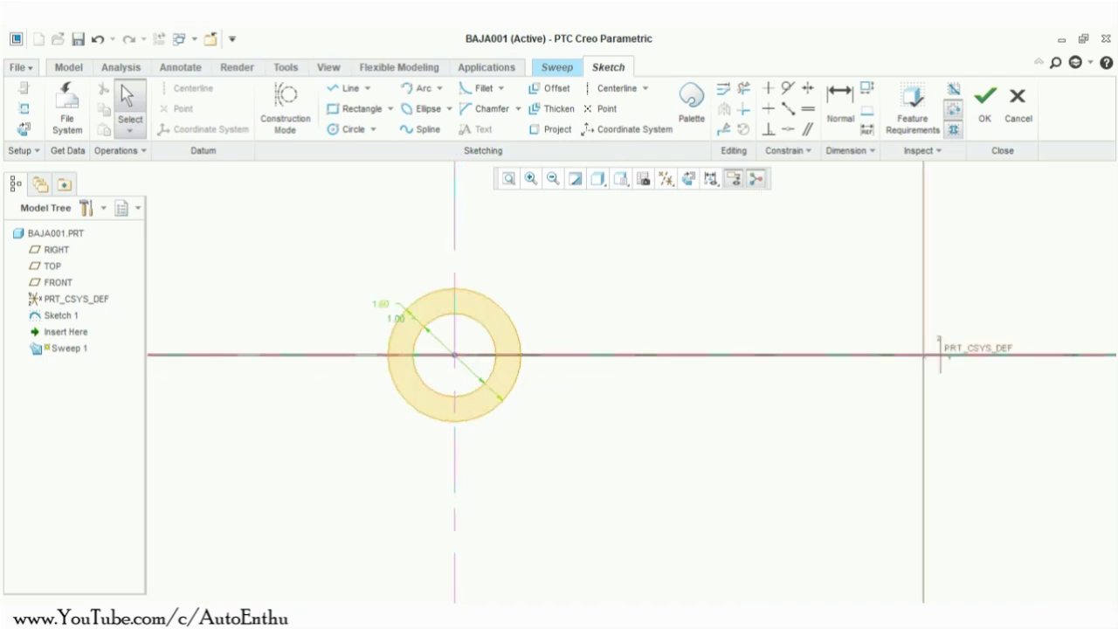
pyautogui.doubleClick(380, 304)
pyautogui.write('.75')
pyautogui.press('Return')
# Step: Finish the section sketch and complete the sweep of the hoop tube
pyautogui.click(984, 106)
pyautogui.scroll(7, 813, 416)
pyautogui.click(423, 109)
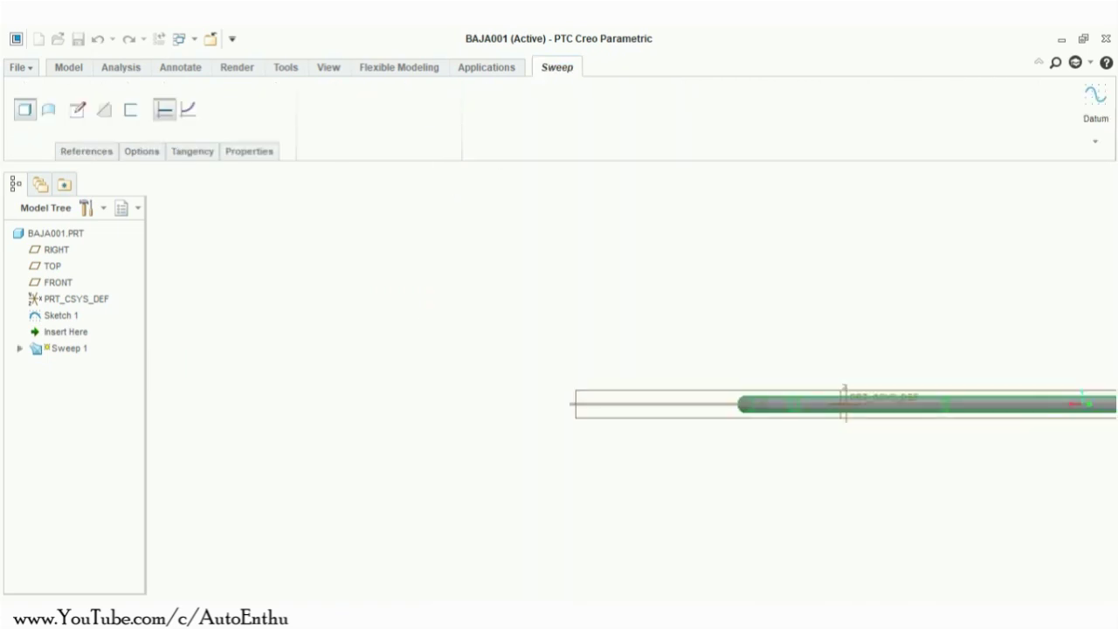
pyautogui.click(531, 179)
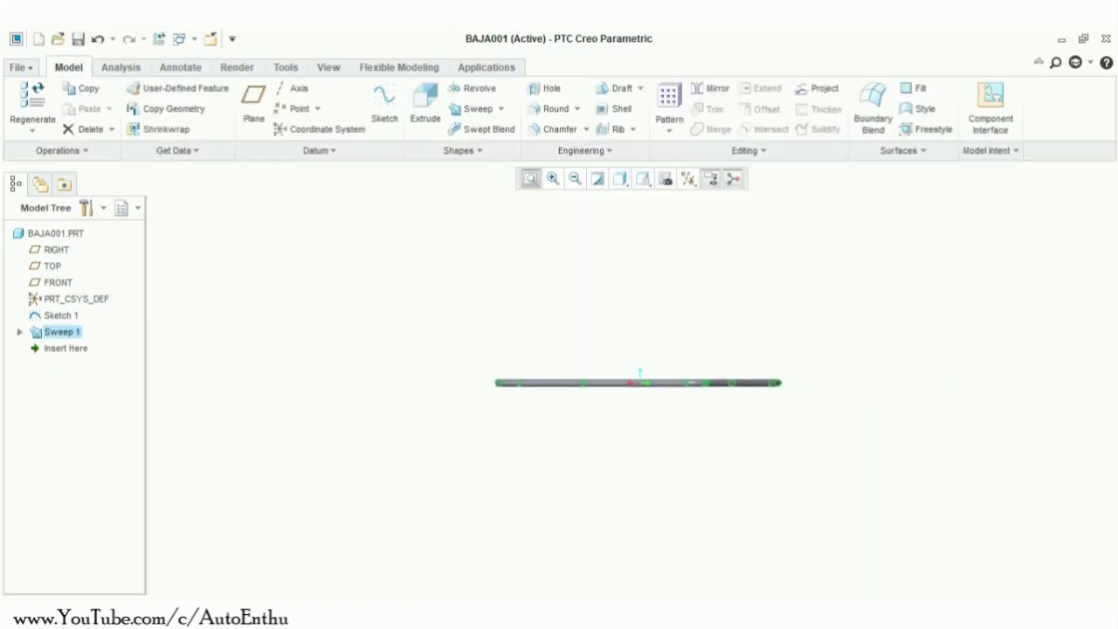
# Step: Open a new sketch on the TOP plane, oriented parallel to the screen
pyautogui.keyDown('shift'); pyautogui.moveTo(646, 504); pyautogui.dragTo(685, 418, button='middle'); pyautogui.keyUp('shift')
pyautogui.keyDown('shift'); pyautogui.moveTo(754, 476); pyautogui.dragTo(578, 511, button='middle'); pyautogui.keyUp('shift')
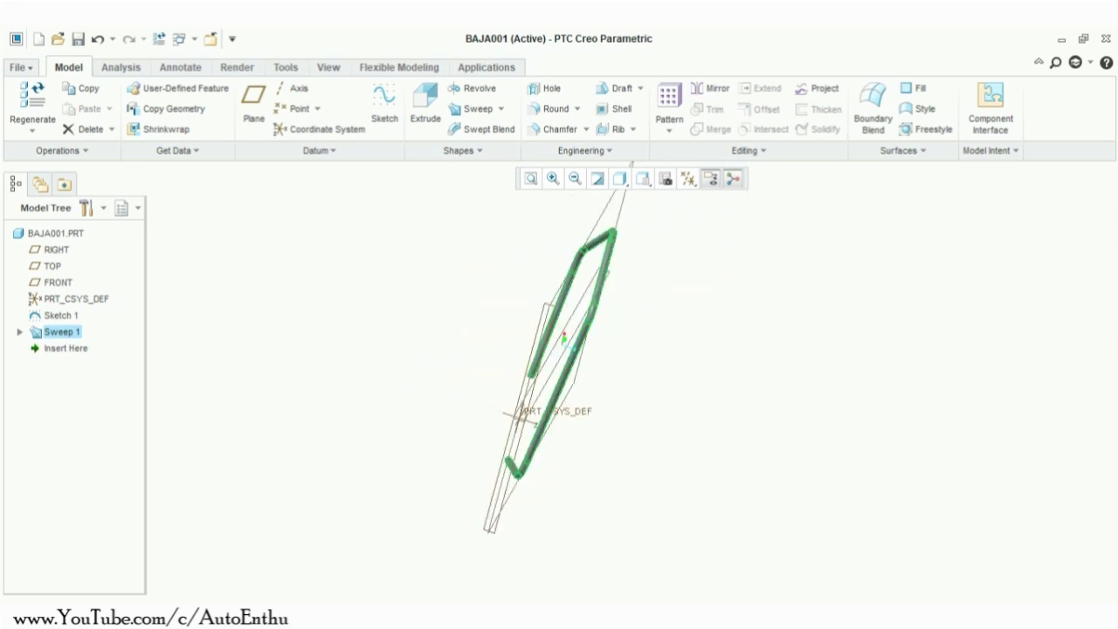
pyautogui.click(52, 265)
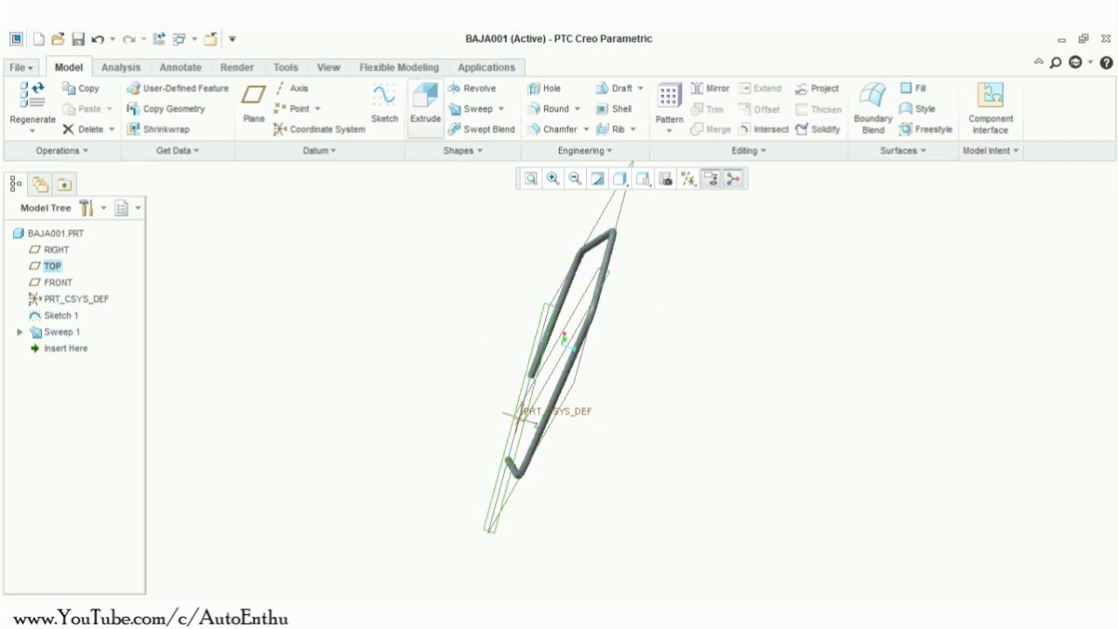
pyautogui.click(385, 104)
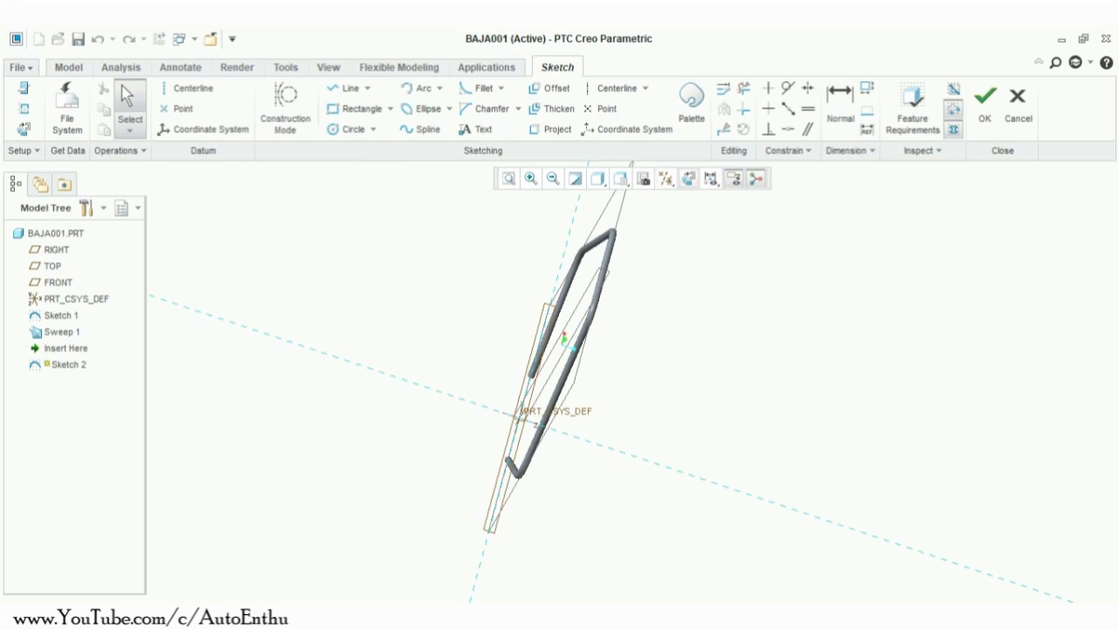
pyautogui.click(689, 178)
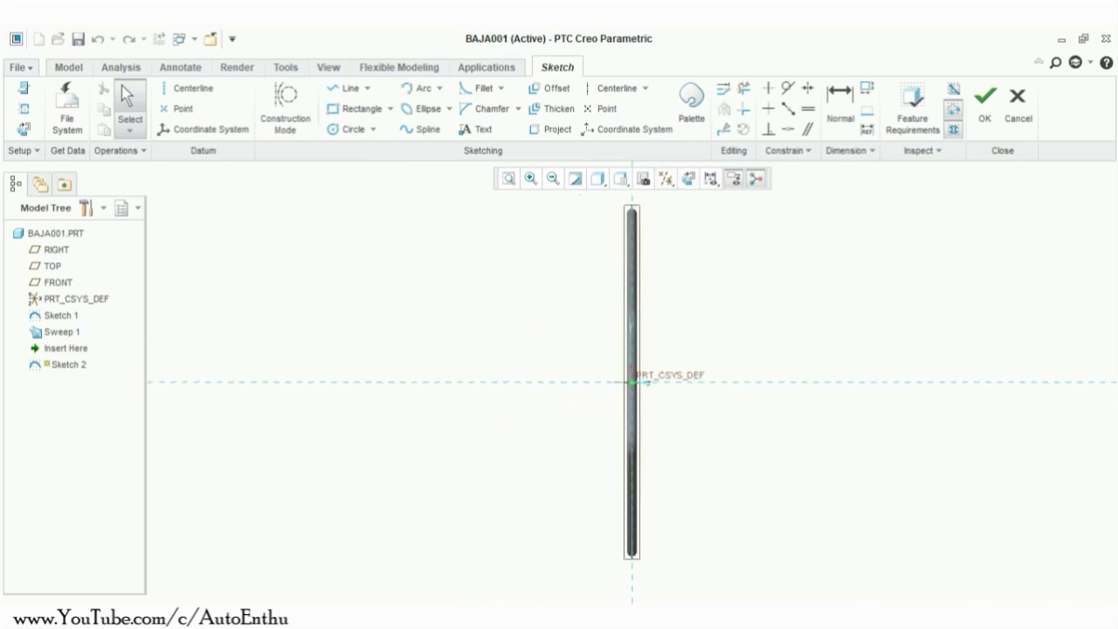
# Step: Draw a vertical line upward from the origin along the hoop tube and set its length to 7
pyautogui.click(345, 88)
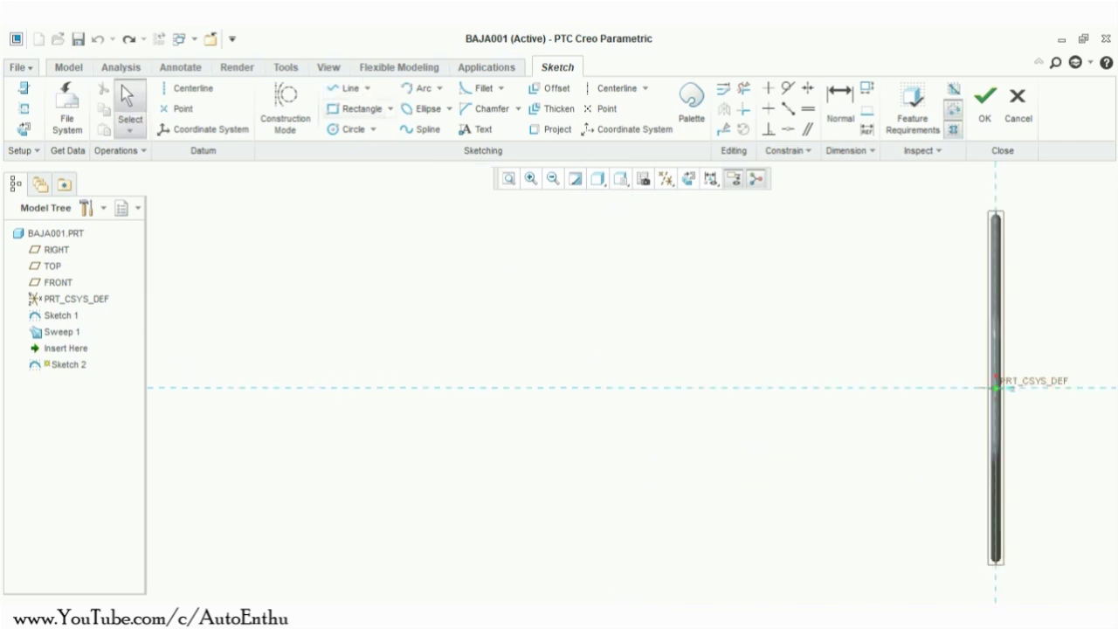
pyautogui.click(346, 88)
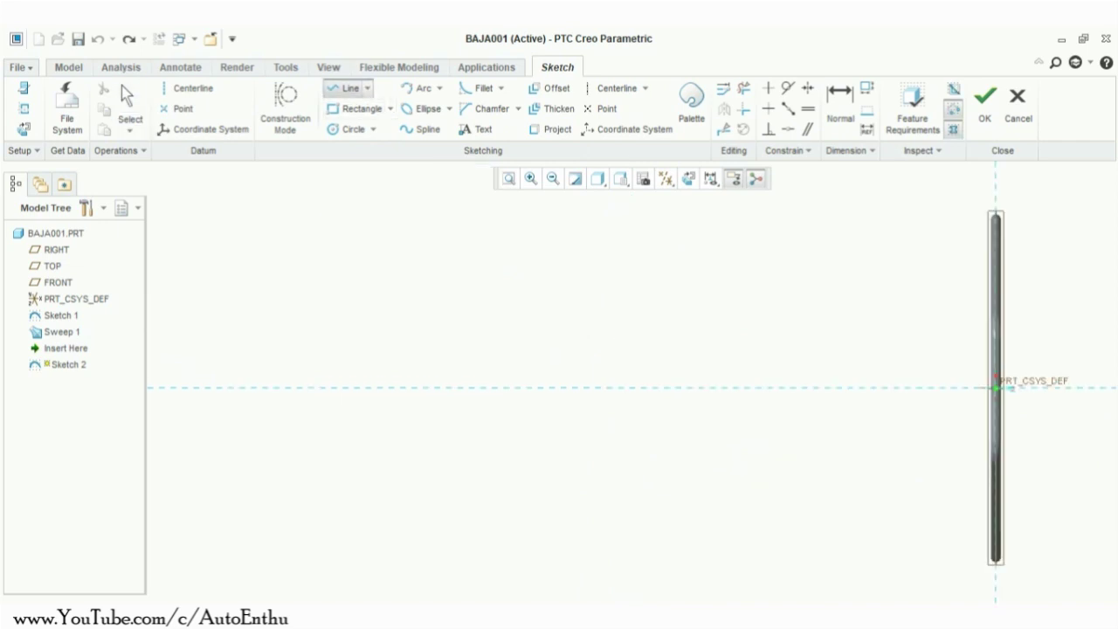
pyautogui.click(995, 387)
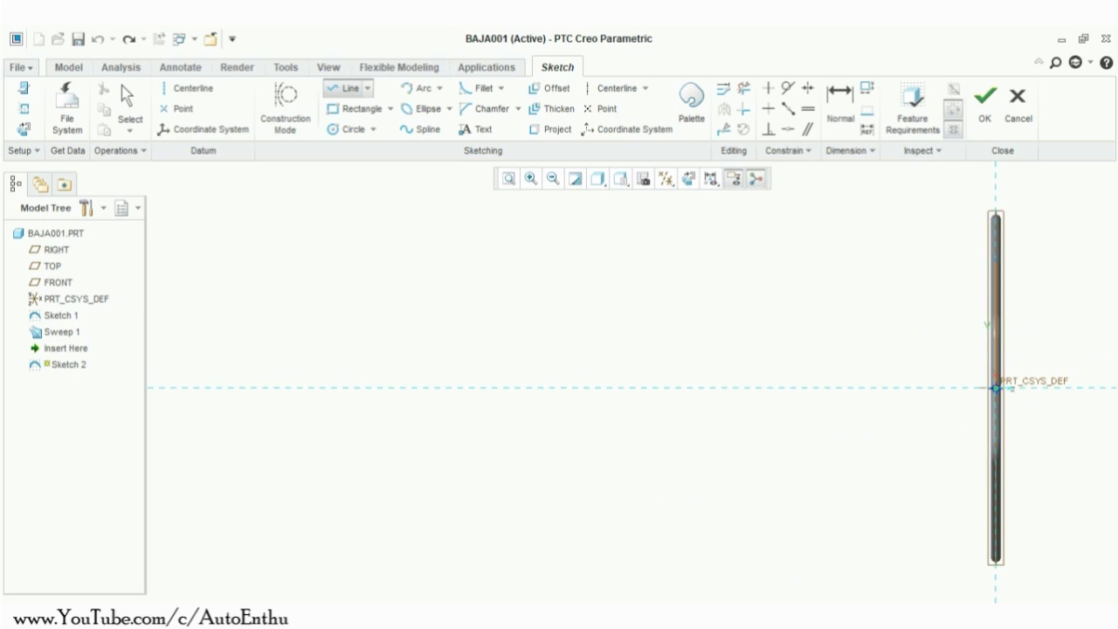
pyautogui.click(997, 260)
pyautogui.middleClick(996, 260)
pyautogui.doubleClick(983, 340)
pyautogui.write('7')
pyautogui.press('Return')
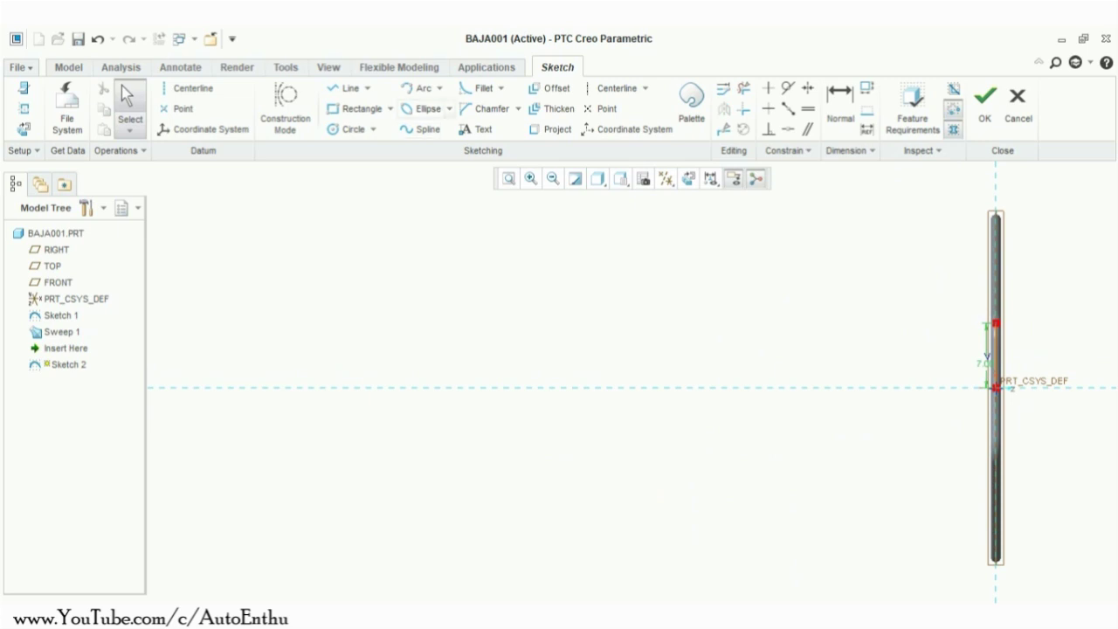
# Step: Draw a horizontal line from the origin away from the hoop and set its length to 55
pyautogui.click(345, 89)
pyautogui.click(996, 388)
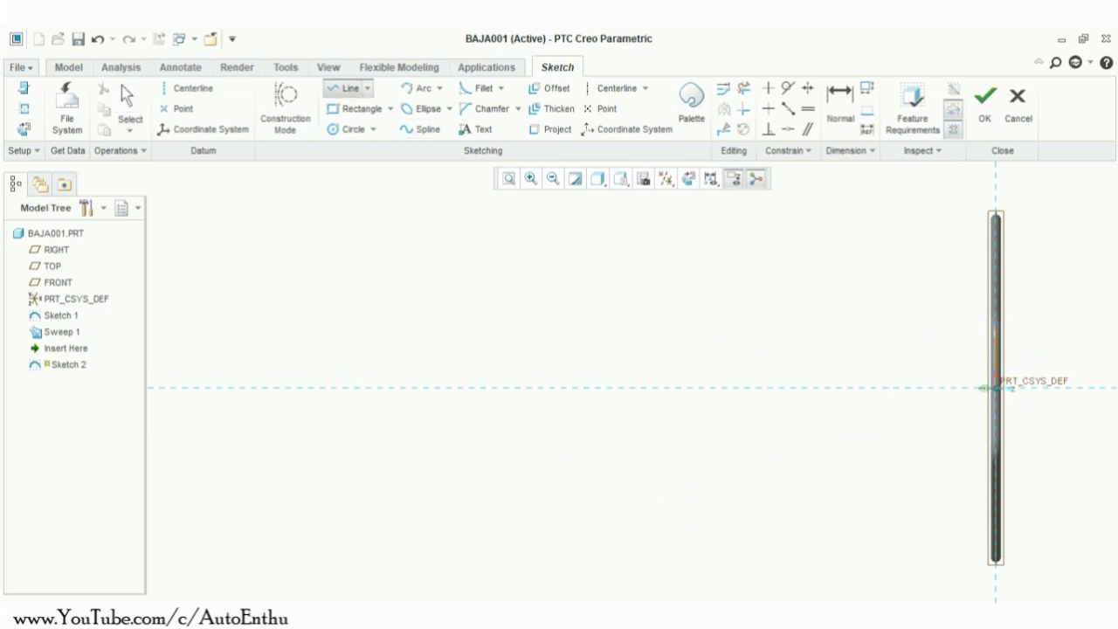
pyautogui.click(557, 387)
pyautogui.middleClick(750, 505)
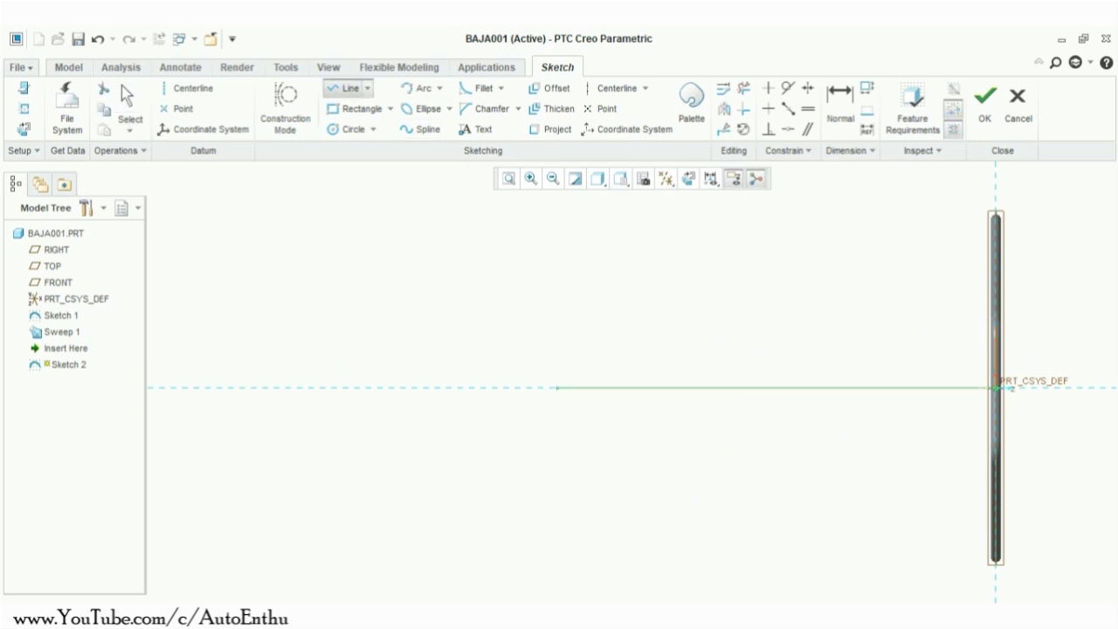
pyautogui.middleClick(751, 505)
pyautogui.doubleClick(828, 421)
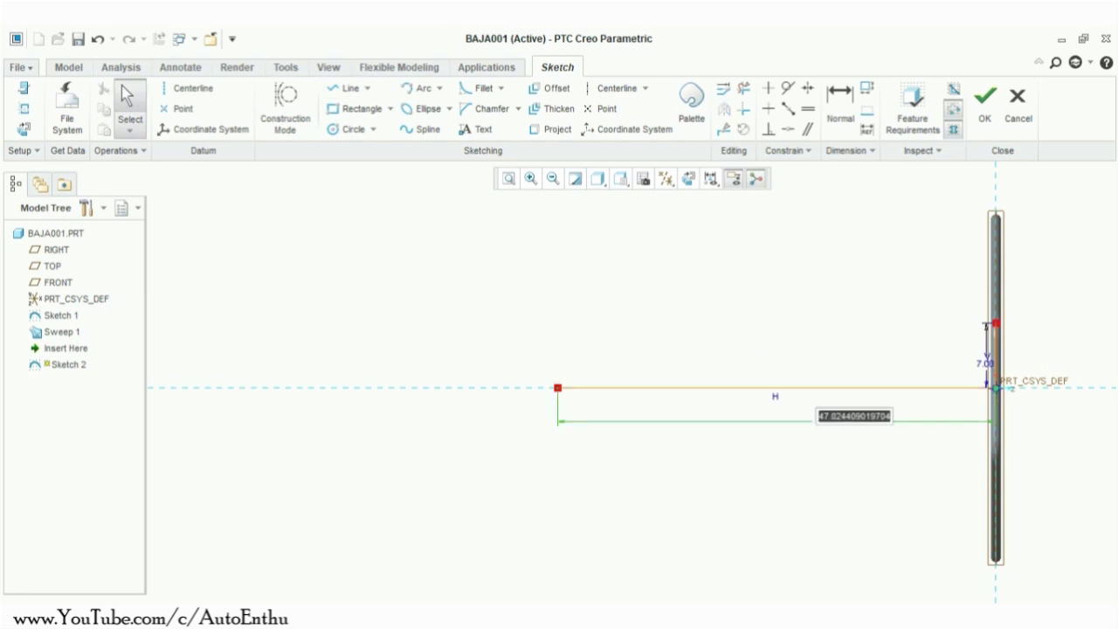
pyautogui.write('55')
pyautogui.press('Return')
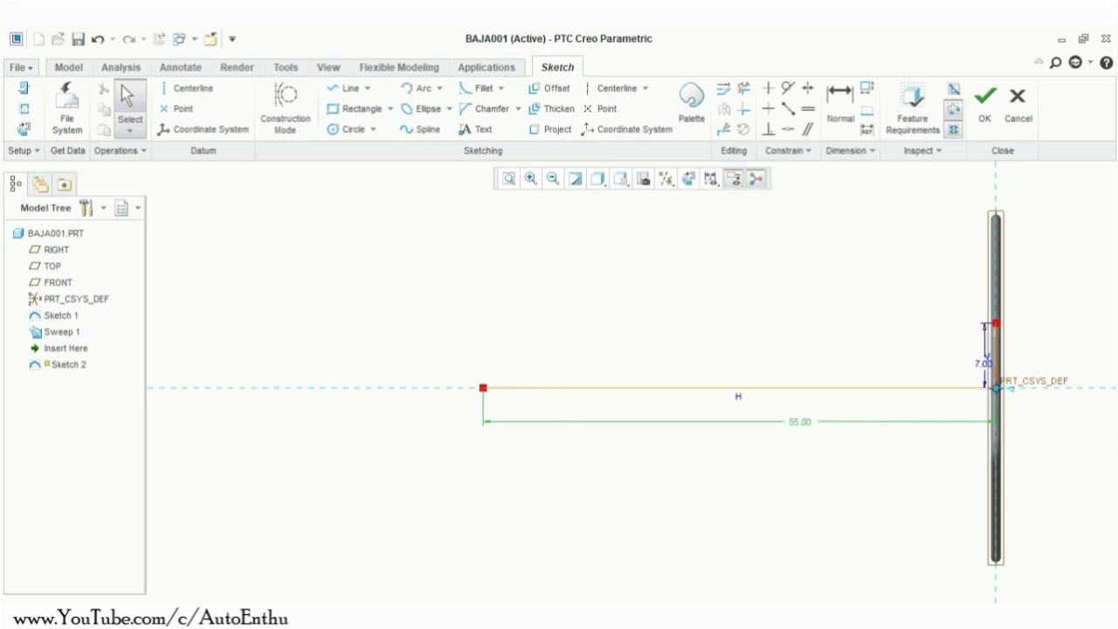
# Step: Draw a vertical line upward from the free end of the 55 long line and set its length to 7
pyautogui.click(349, 88)
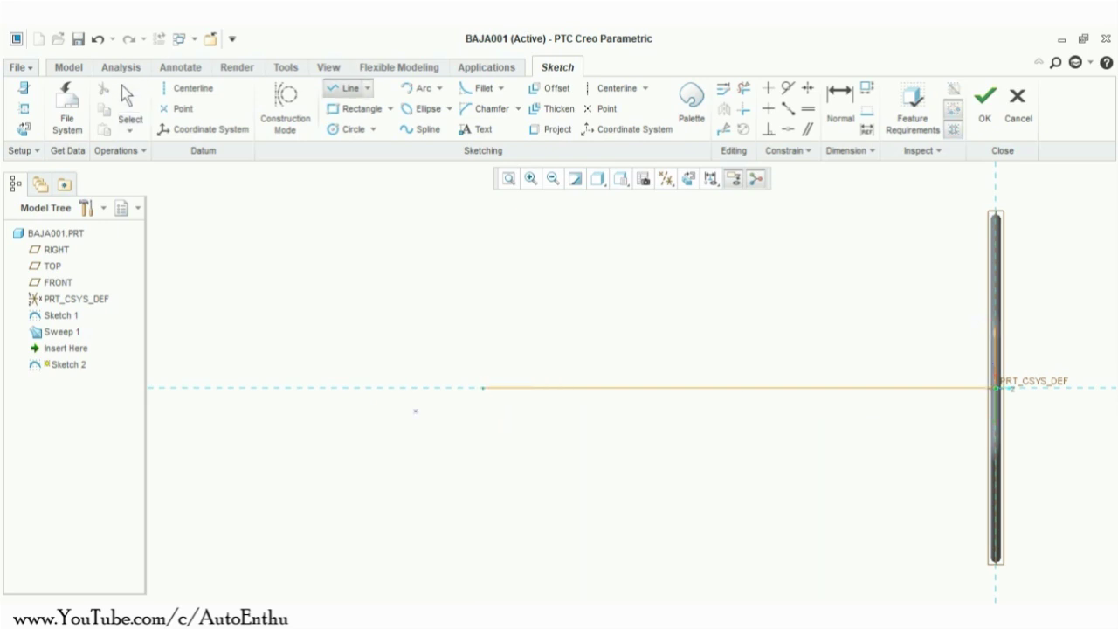
pyautogui.click(483, 388)
pyautogui.click(483, 313)
pyautogui.middleClick(584, 258)
pyautogui.middleClick(583, 258)
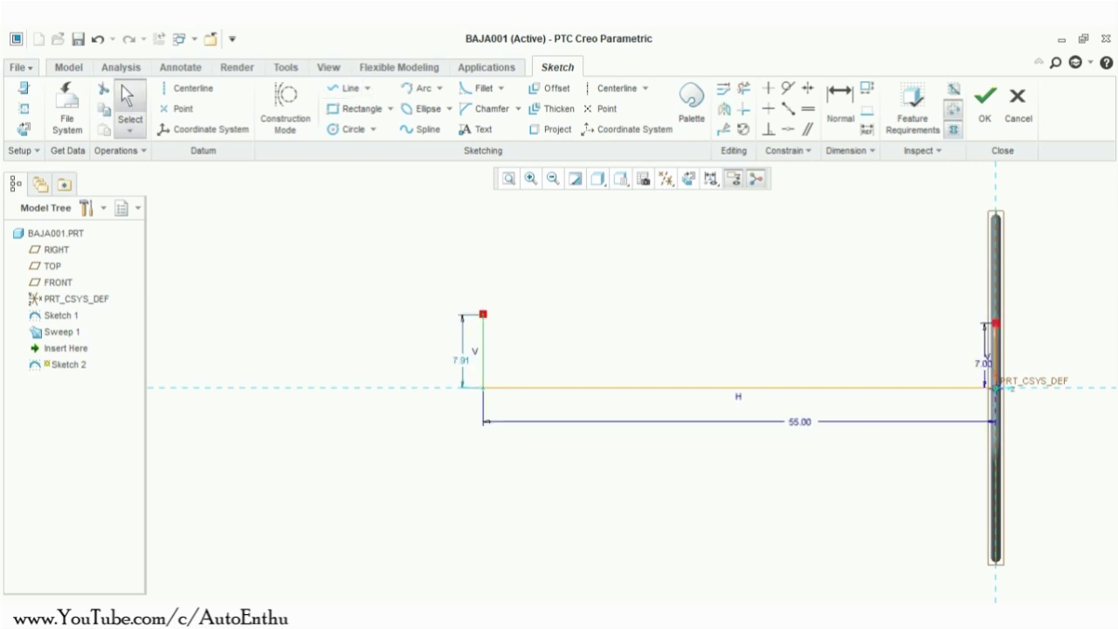
pyautogui.doubleClick(461, 360)
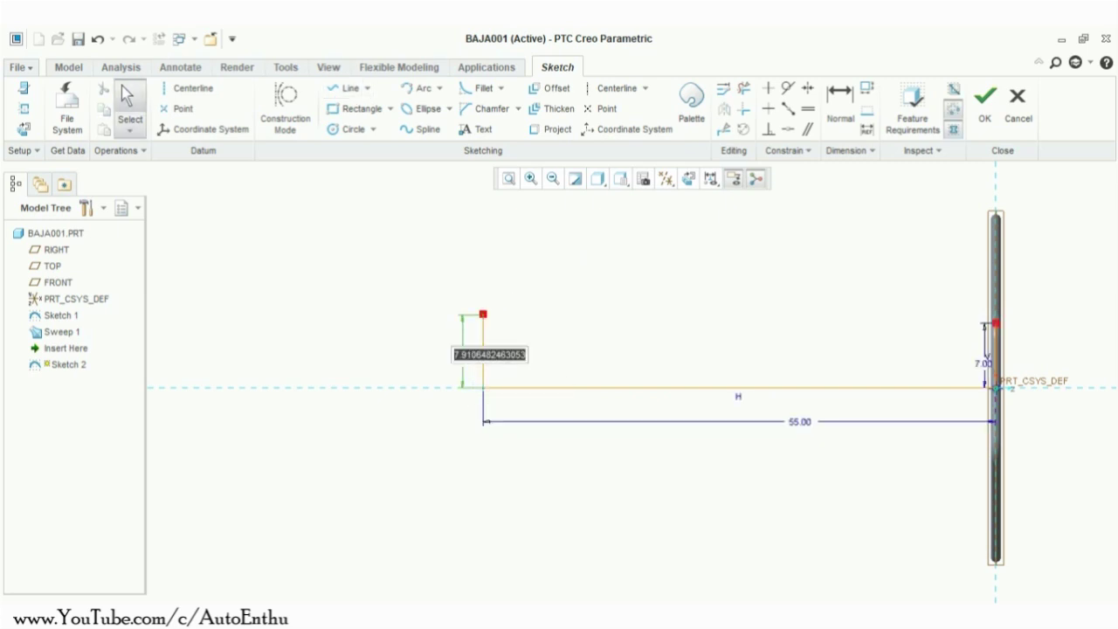
pyautogui.write('6')
pyautogui.press('Return')
pyautogui.press('Escape')
pyautogui.doubleClick(461, 367)
pyautogui.write('7')
pyautogui.press('Return')
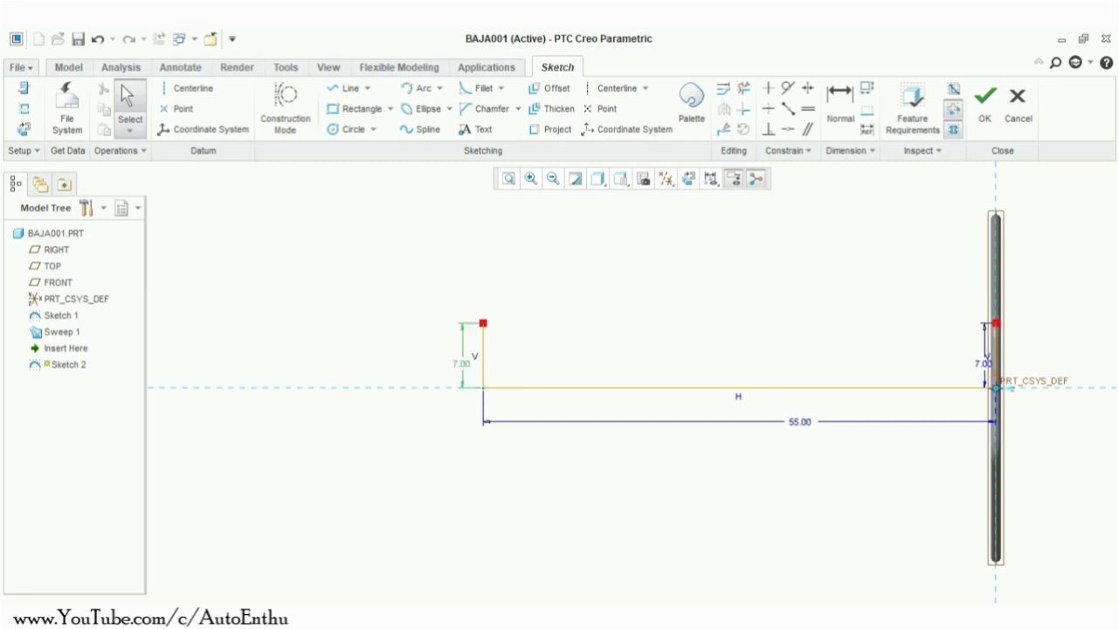
# Step: Connect the upper ends of both vertical lines with two slanted lines that meet at a peak between them
pyautogui.click(350, 89)
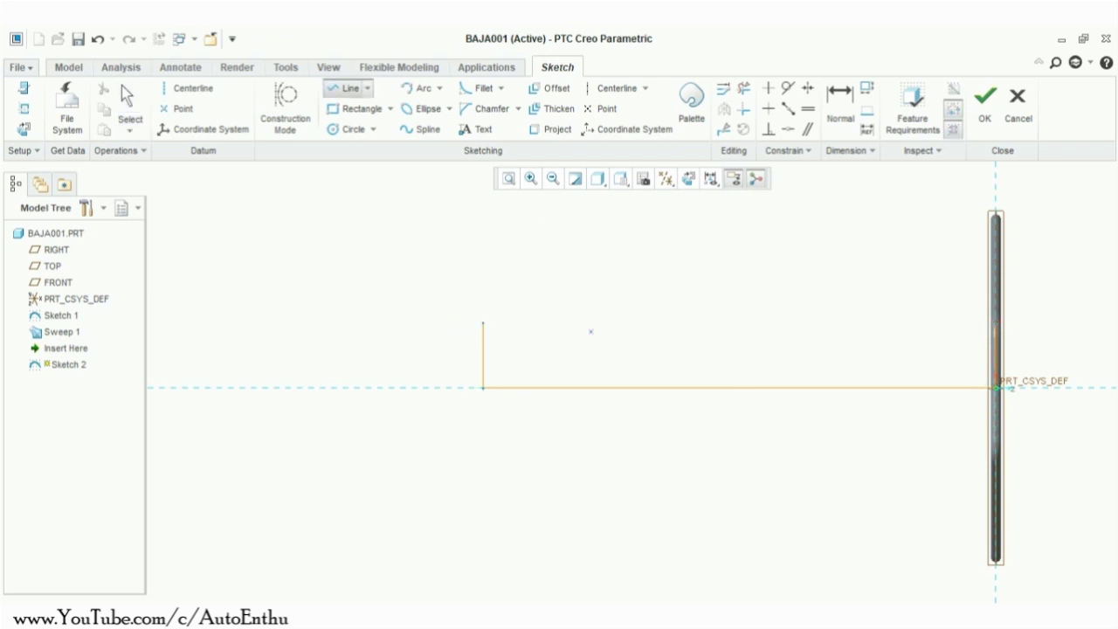
pyautogui.click(483, 323)
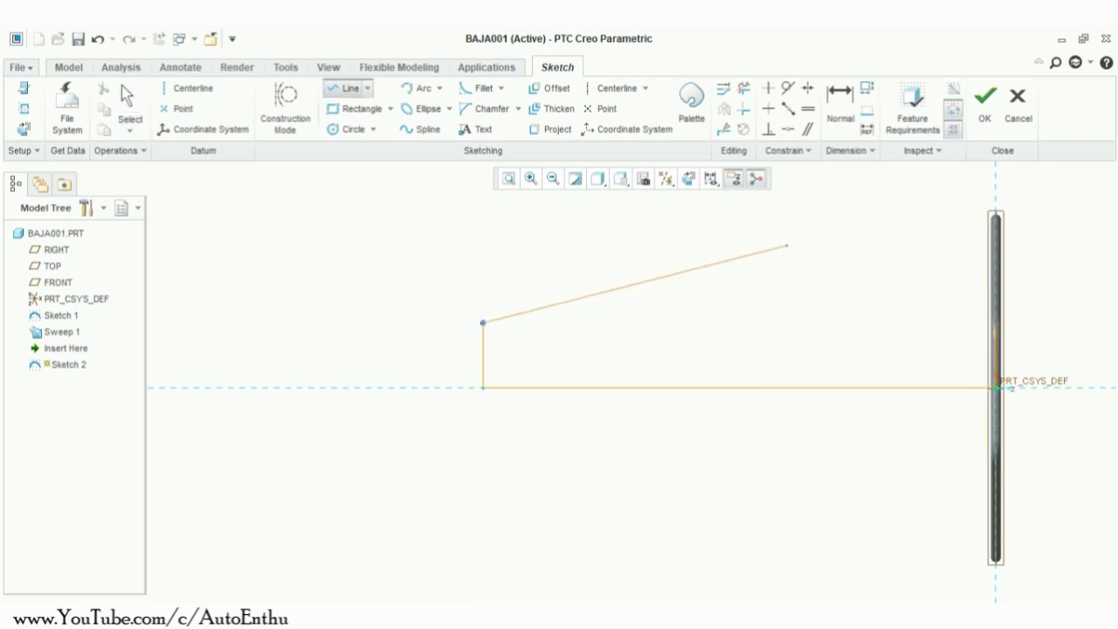
pyautogui.click(775, 249)
pyautogui.click(996, 321)
pyautogui.middleClick(1065, 280)
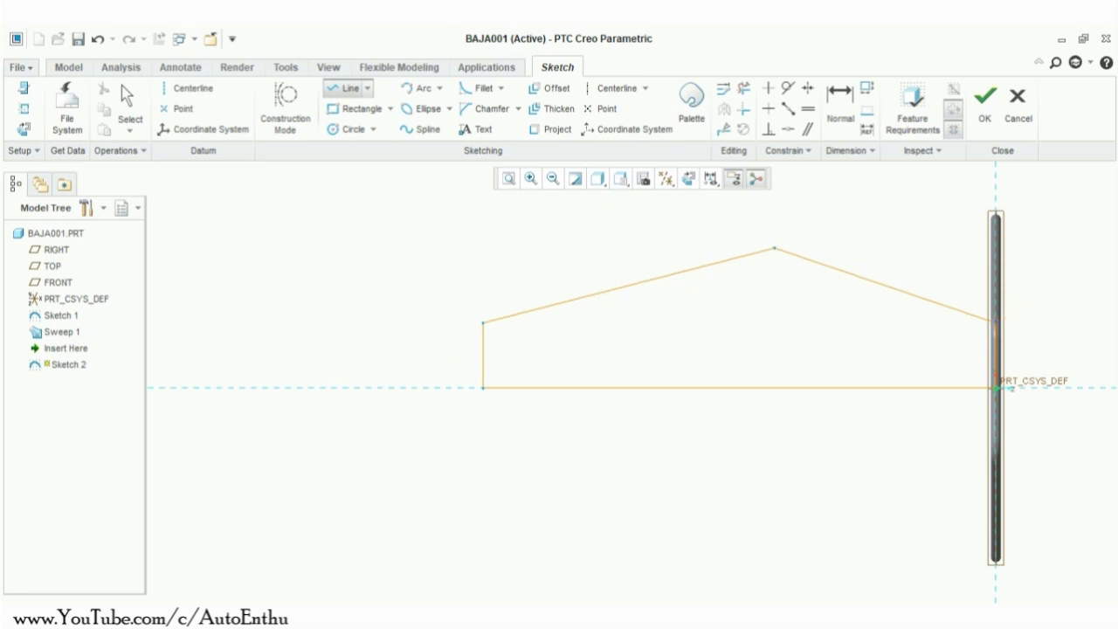
pyautogui.scroll(-2, 1024, 344)
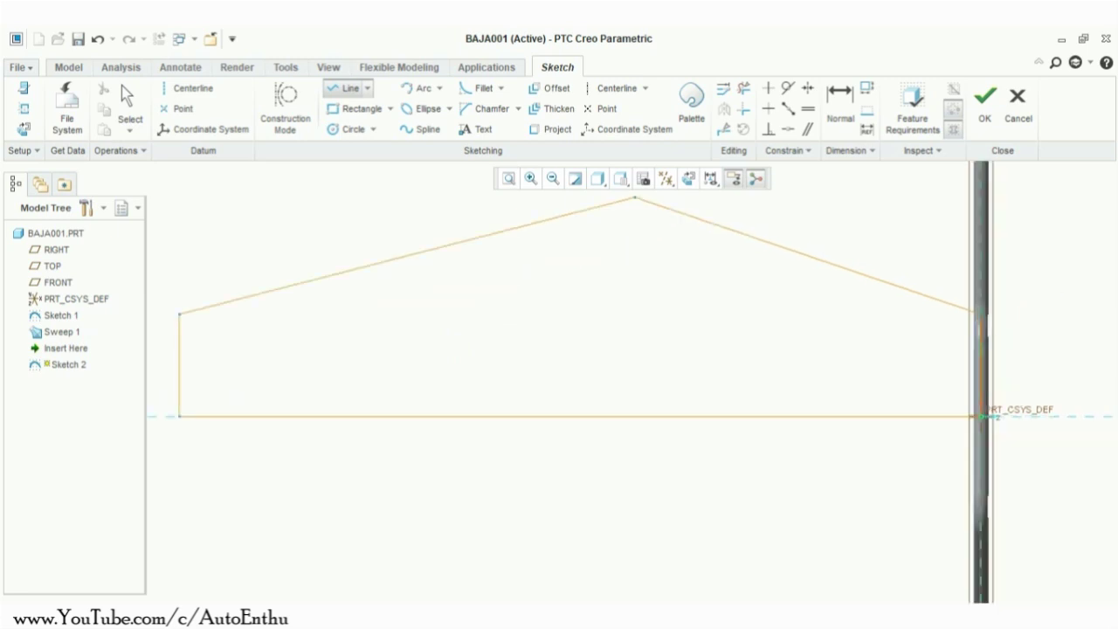
pyautogui.middleClick(1022, 313)
# Step: Delete the two 7 long vertical lines and the 55 long horizontal line from the sketch
pyautogui.click(998, 385)
pyautogui.press('Delete')
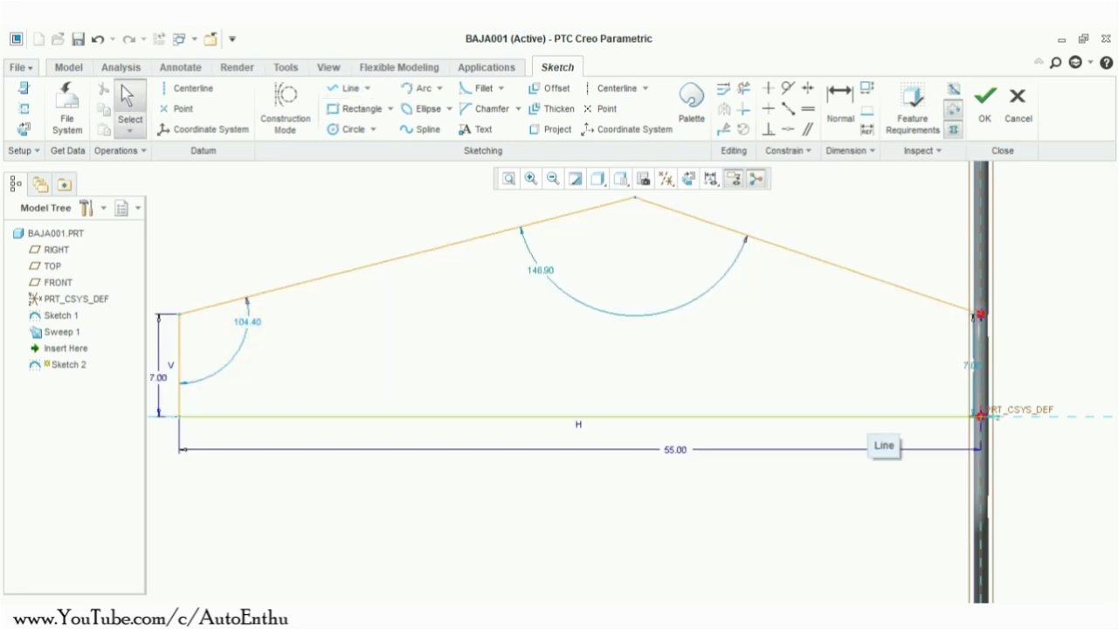
pyautogui.click(866, 416)
pyautogui.press('Delete')
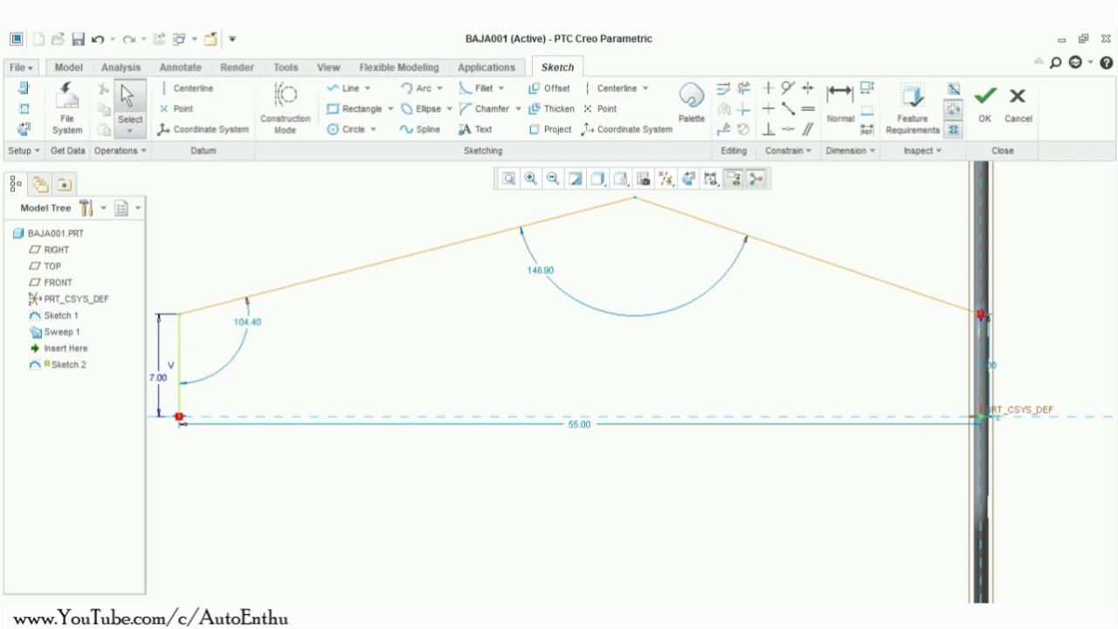
pyautogui.press('Delete')
# Step: Round the peak between the two slanted lines with a fillet of about 6.86 radius and finish the sketch
pyautogui.click(481, 88)
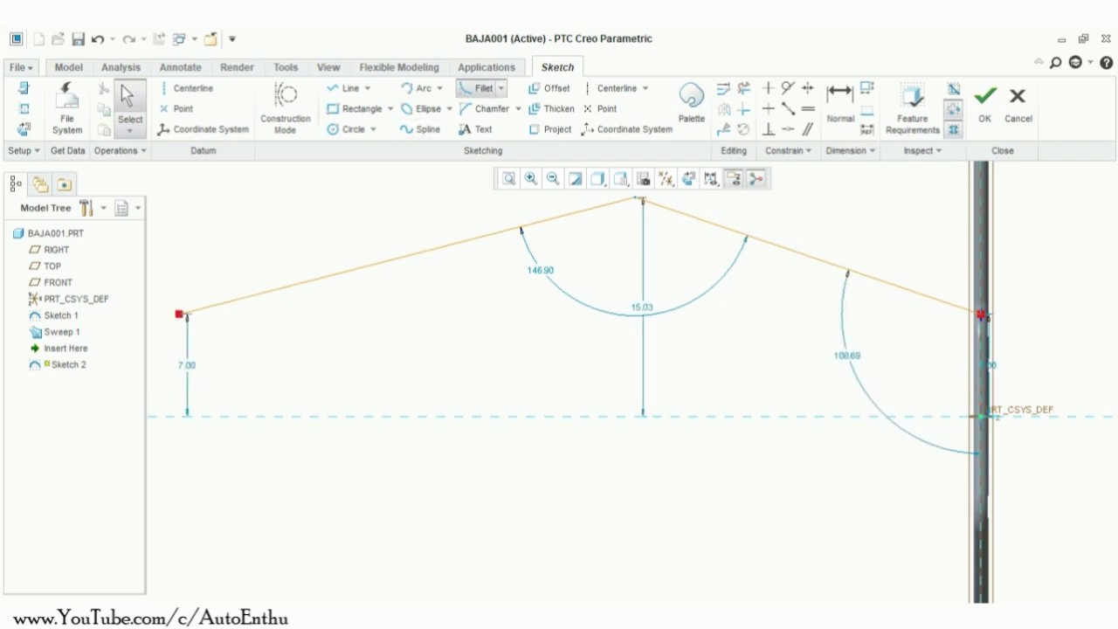
pyautogui.click(663, 207)
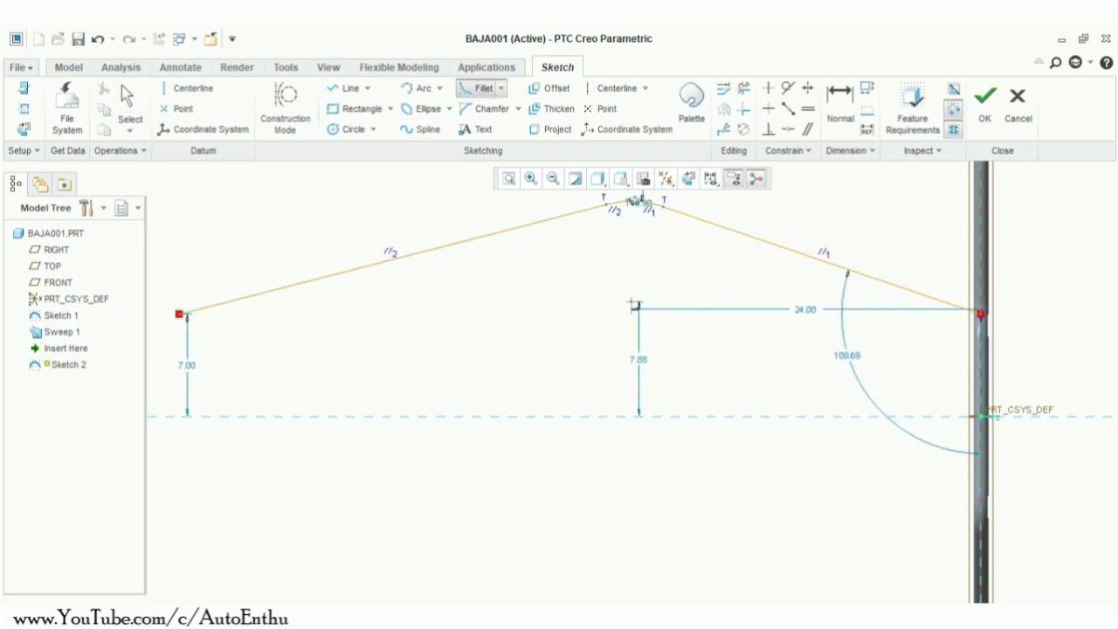
pyautogui.scroll(2, 585, 274)
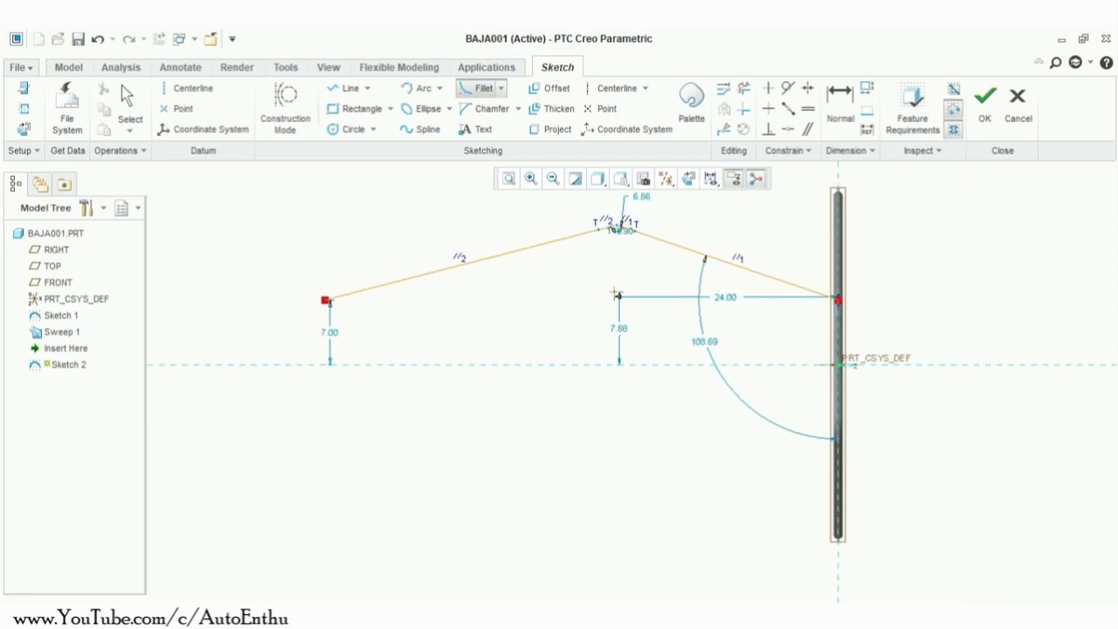
pyautogui.click(985, 105)
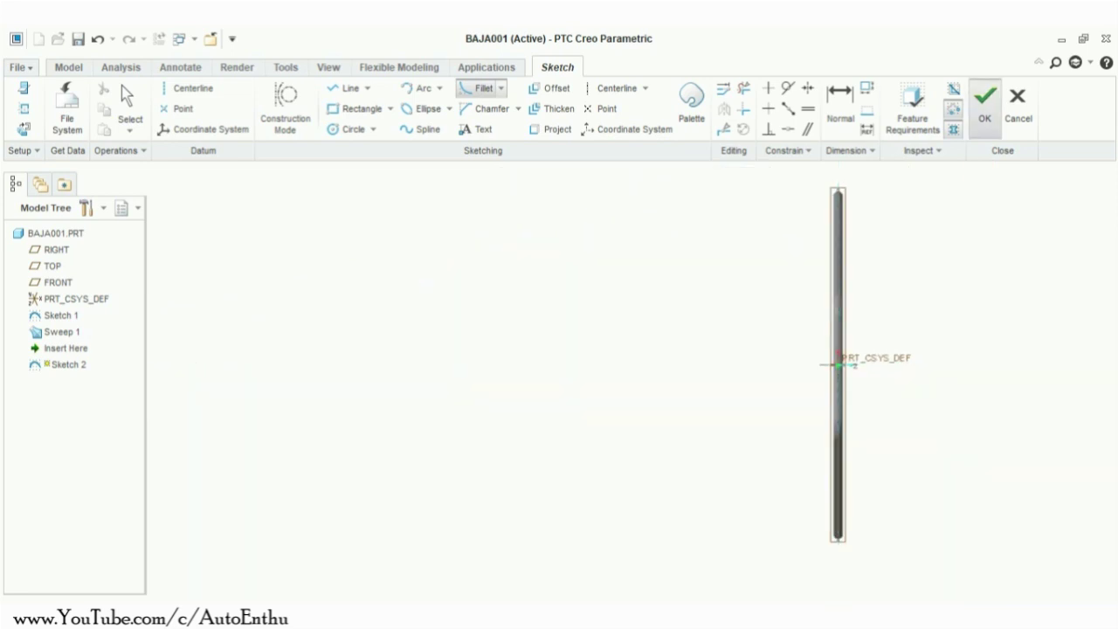
# Step: Start a sweep along the rounded-peak side sketch and draw two concentric circles centred on the trajectory's end as its section
pyautogui.click(478, 110)
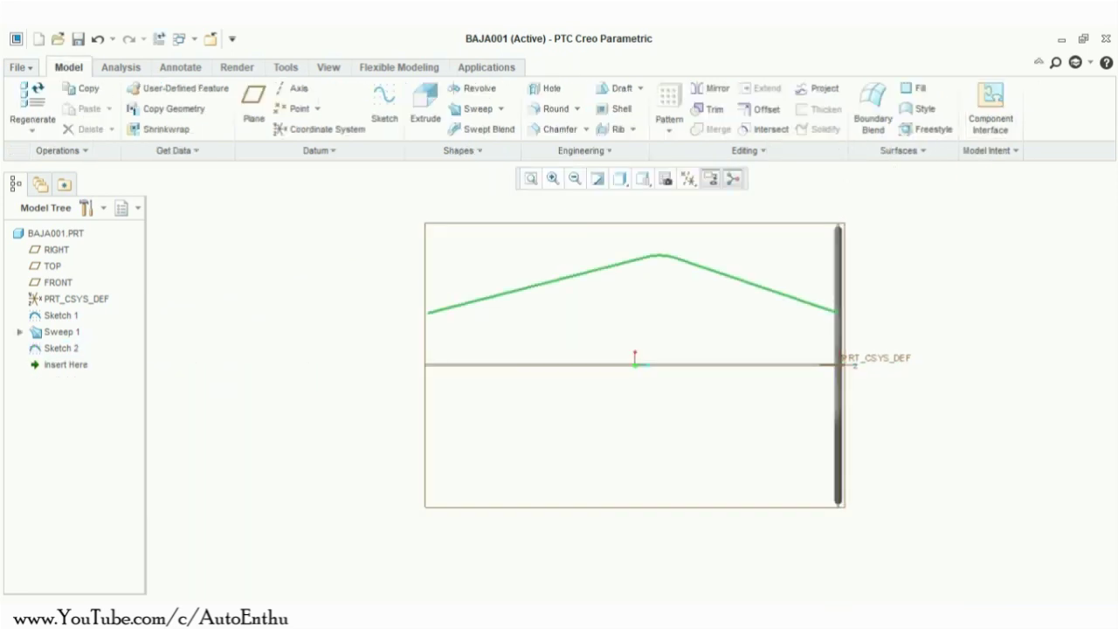
pyautogui.click(473, 109)
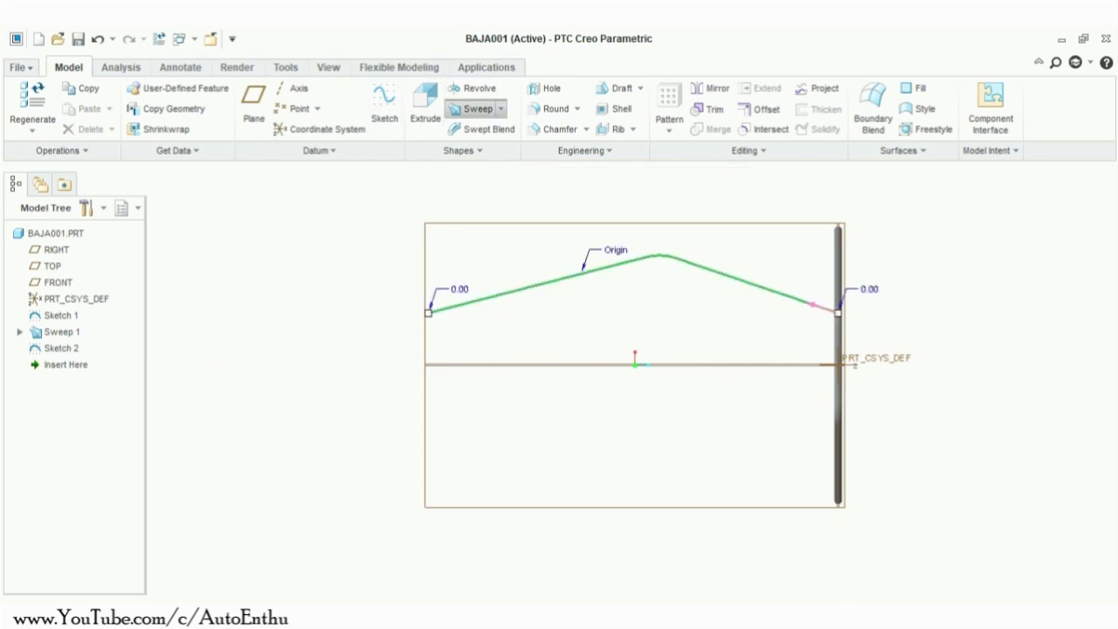
pyautogui.click(78, 109)
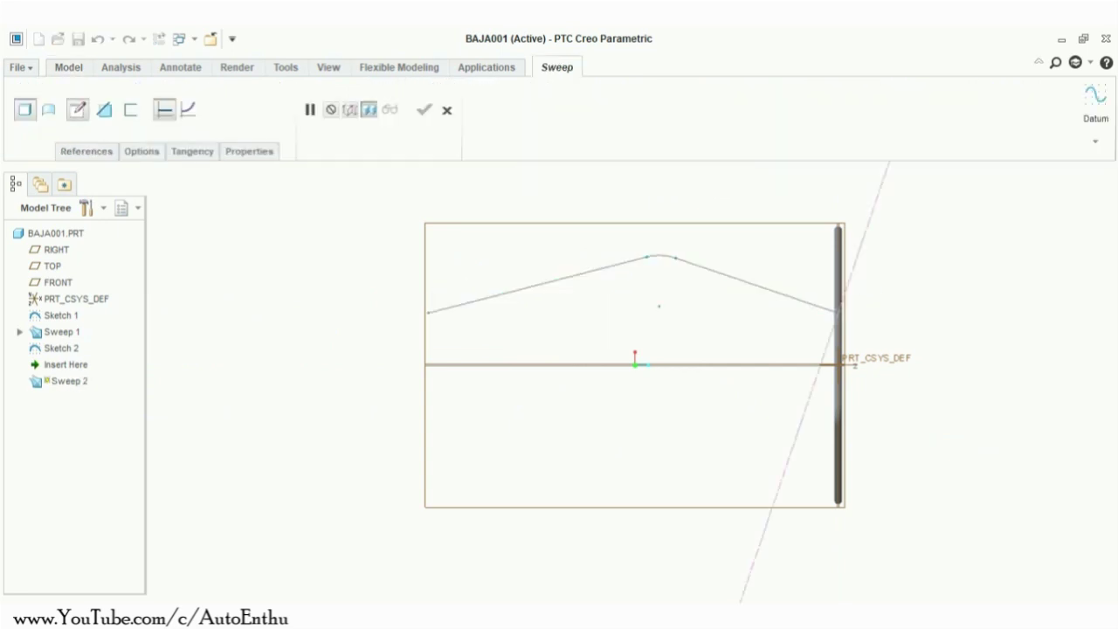
pyautogui.click(689, 178)
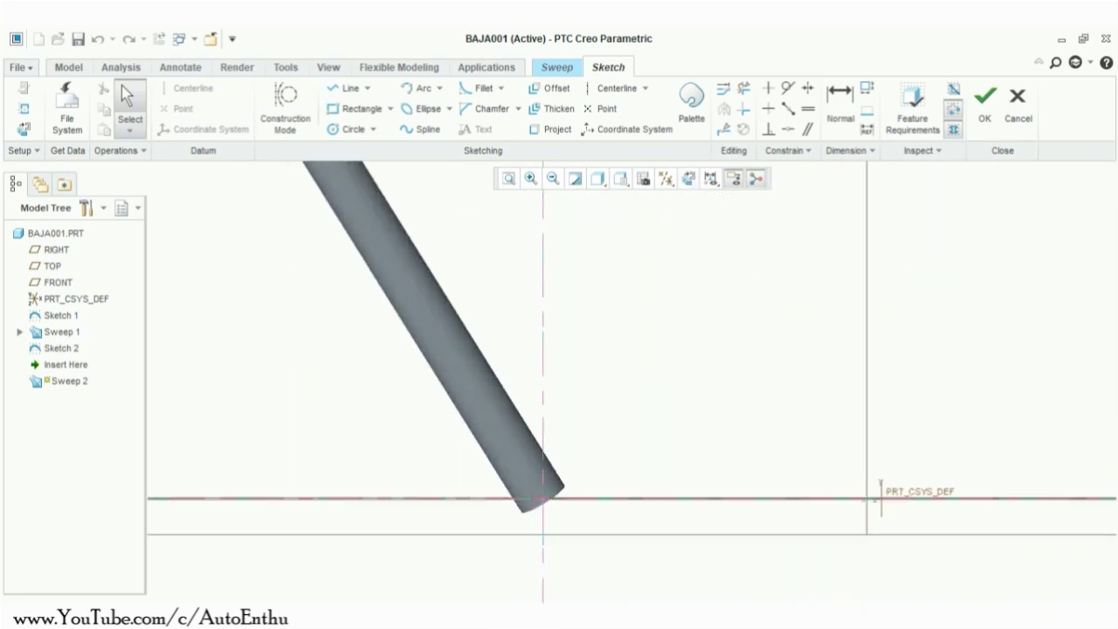
pyautogui.click(352, 129)
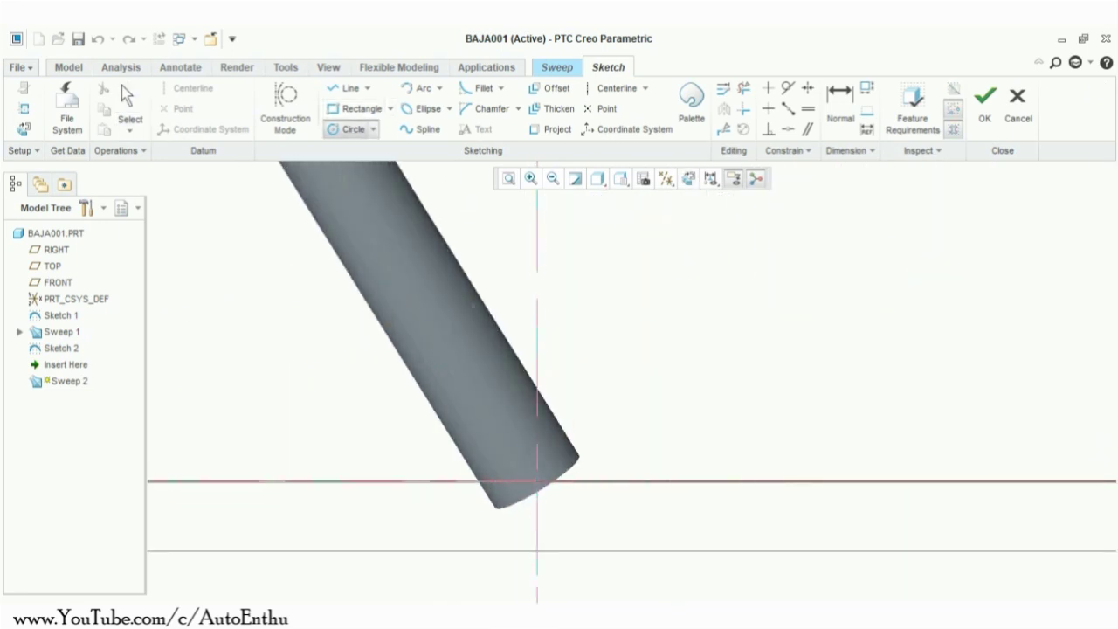
pyautogui.click(538, 481)
pyautogui.click(581, 439)
pyautogui.click(537, 481)
pyautogui.click(557, 463)
pyautogui.middleClick(591, 452)
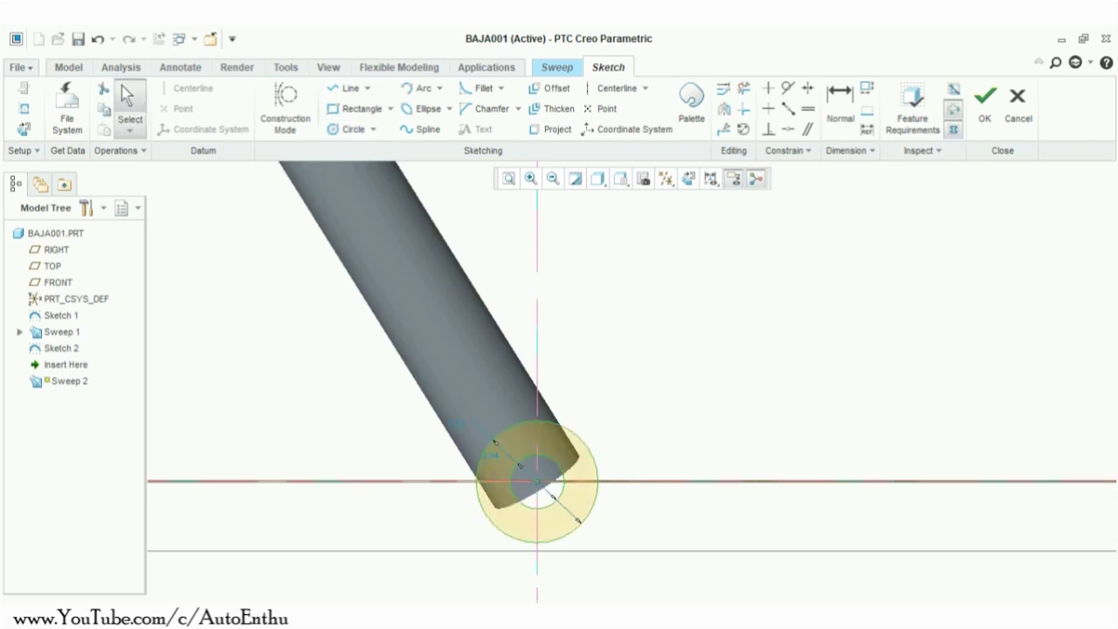
# Step: Set the outer circle's diameter to 1 and the inner circle's to 0.75, and complete the side tube sweep
pyautogui.doubleClick(457, 425)
pyautogui.write('1')
pyautogui.press('Return')
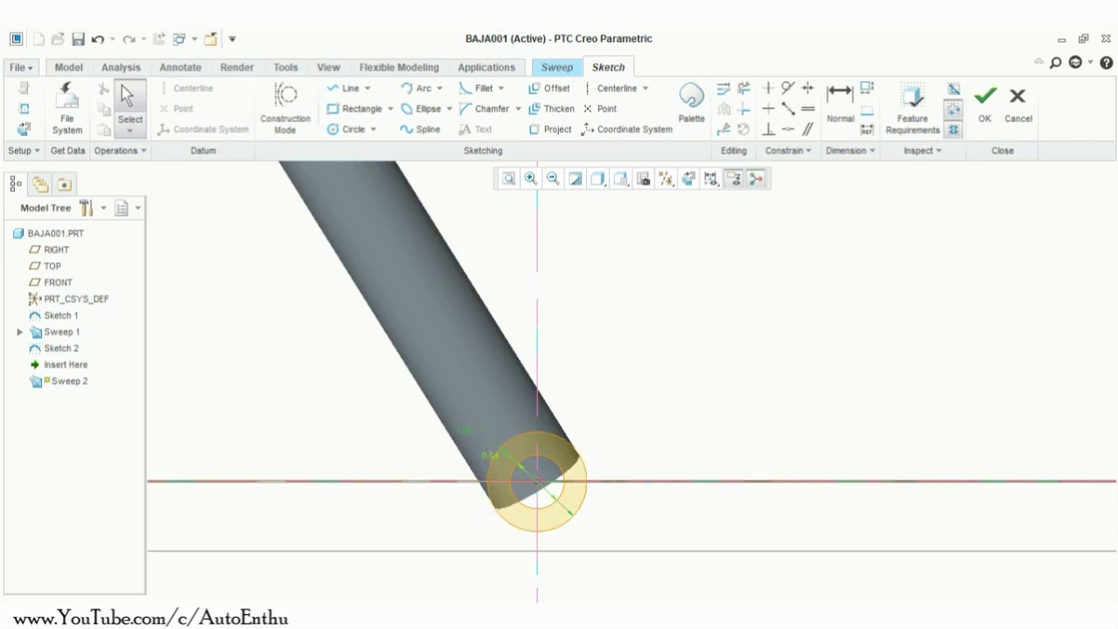
pyautogui.doubleClick(490, 455)
pyautogui.write('.75')
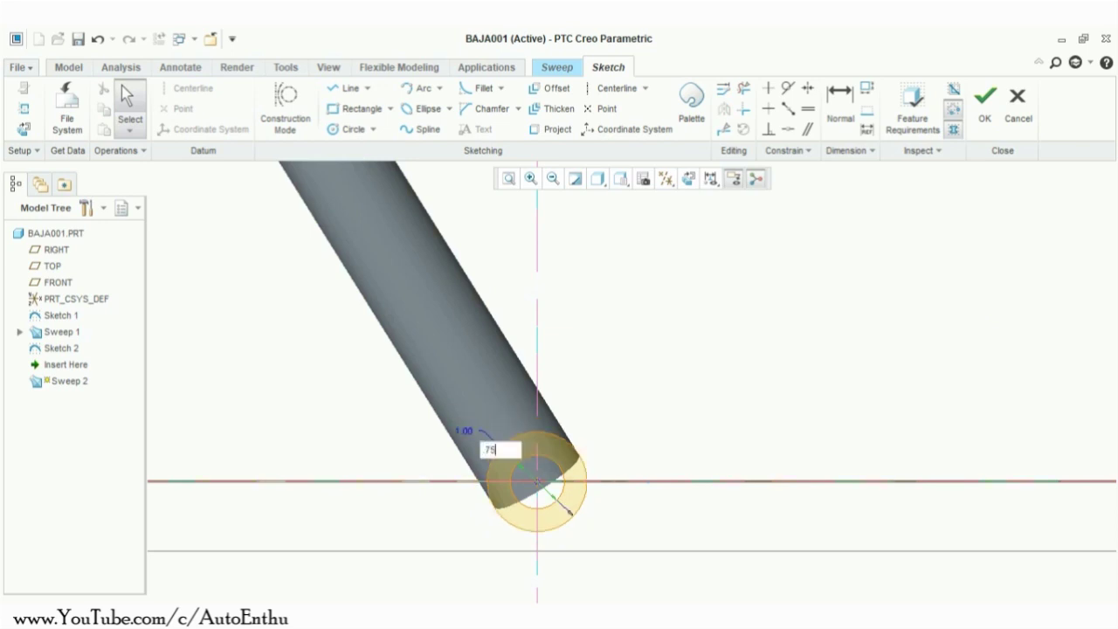
pyautogui.press('Return')
pyautogui.click(985, 108)
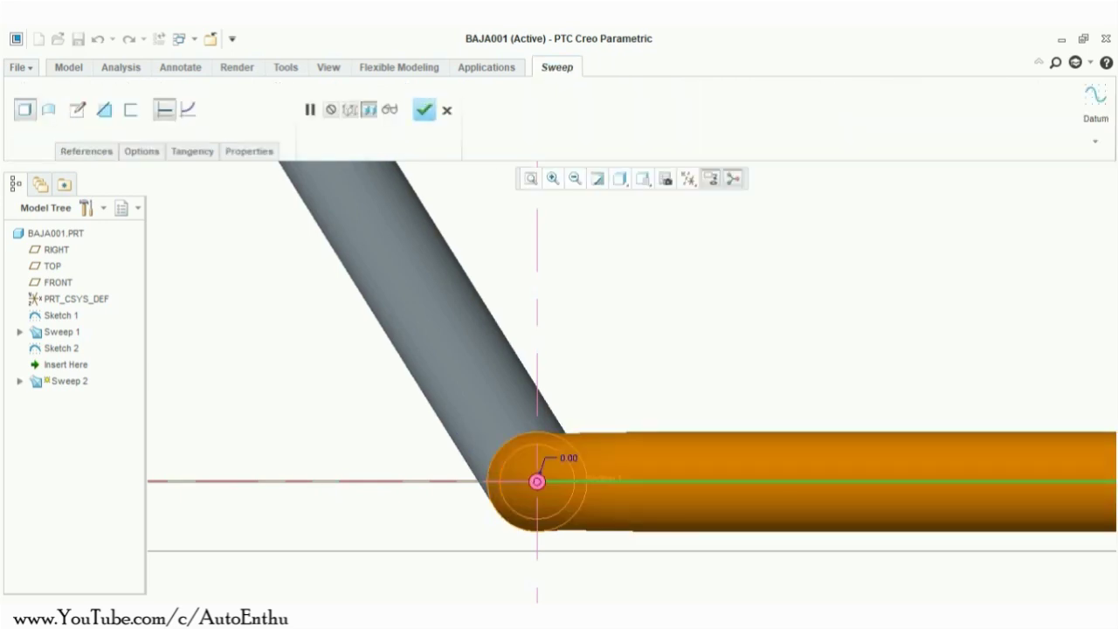
pyautogui.scroll(9, 767, 376)
pyautogui.click(425, 109)
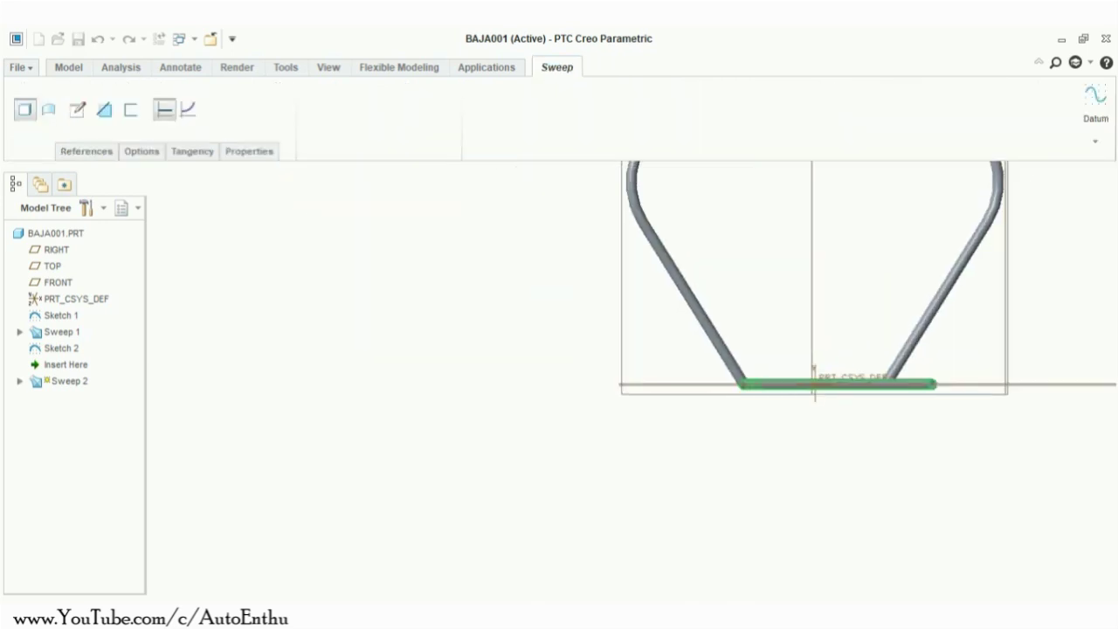
# Step: Mirror the swept side tube about the RIGHT plane
pyautogui.moveTo(699, 297); pyautogui.dragTo(774, 407, button='middle')
pyautogui.scroll(-3, 806, 426)
pyautogui.scroll(3, 797, 426)
pyautogui.scroll(3, 775, 404)
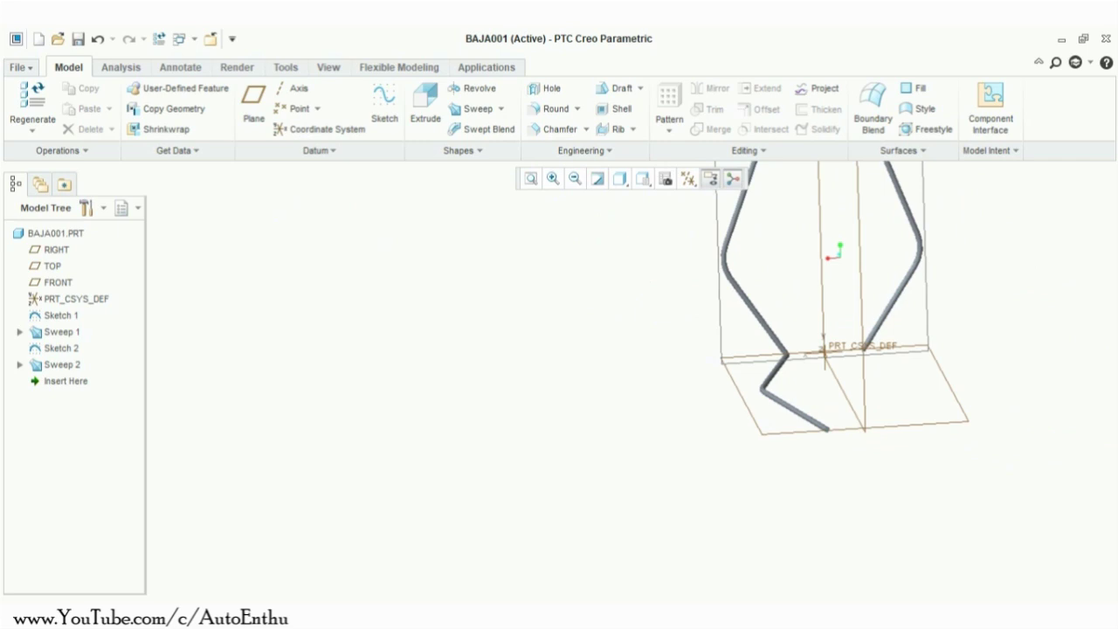
pyautogui.click(62, 365)
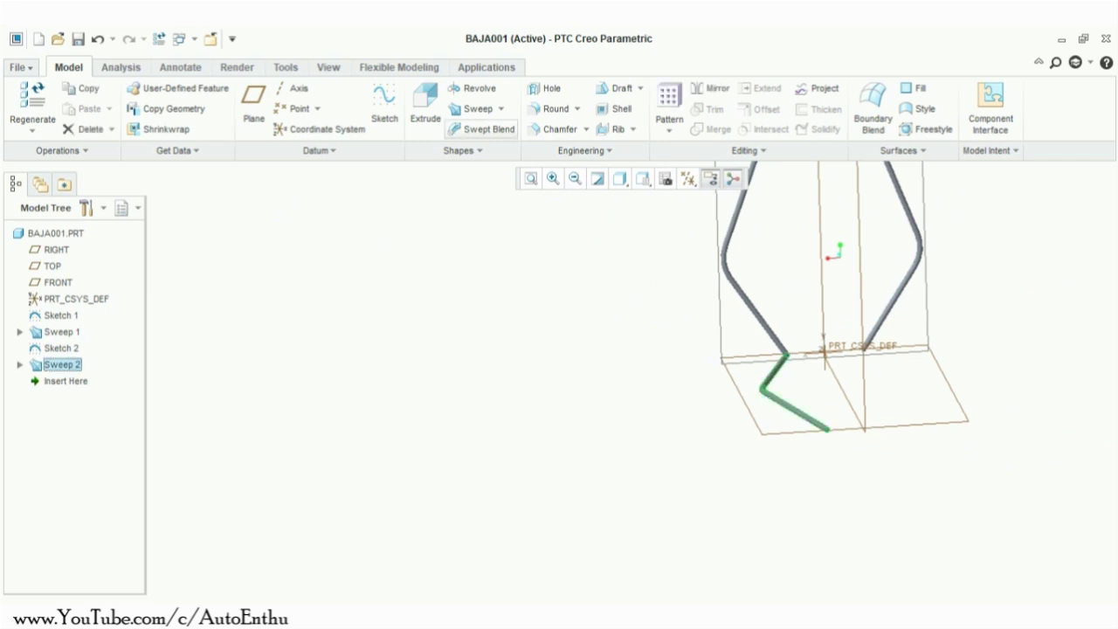
pyautogui.click(711, 89)
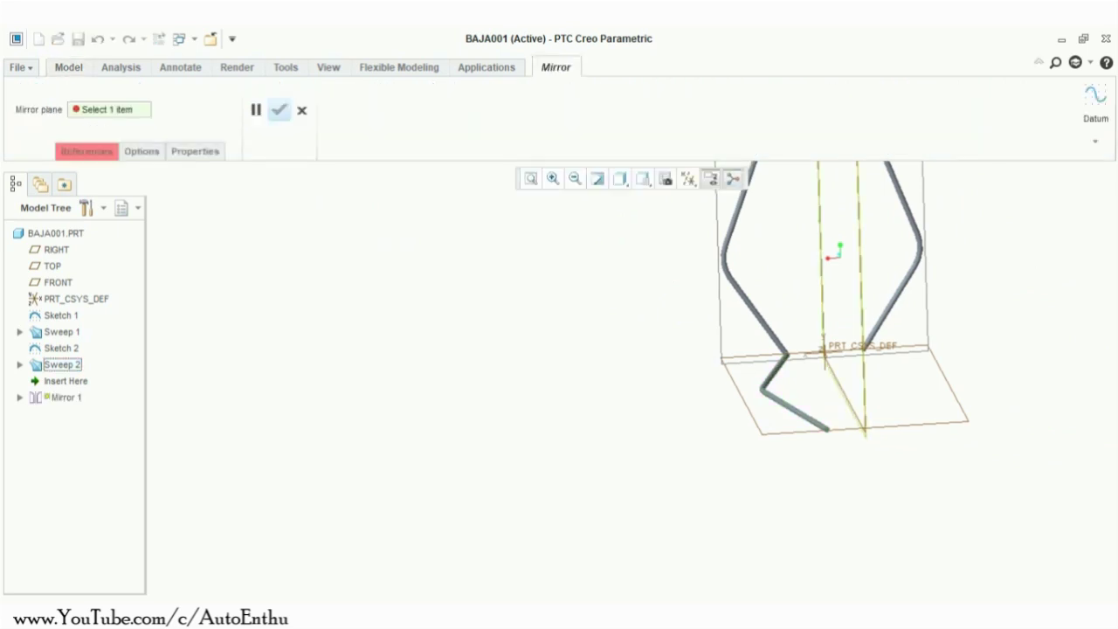
pyautogui.click(56, 250)
pyautogui.click(278, 110)
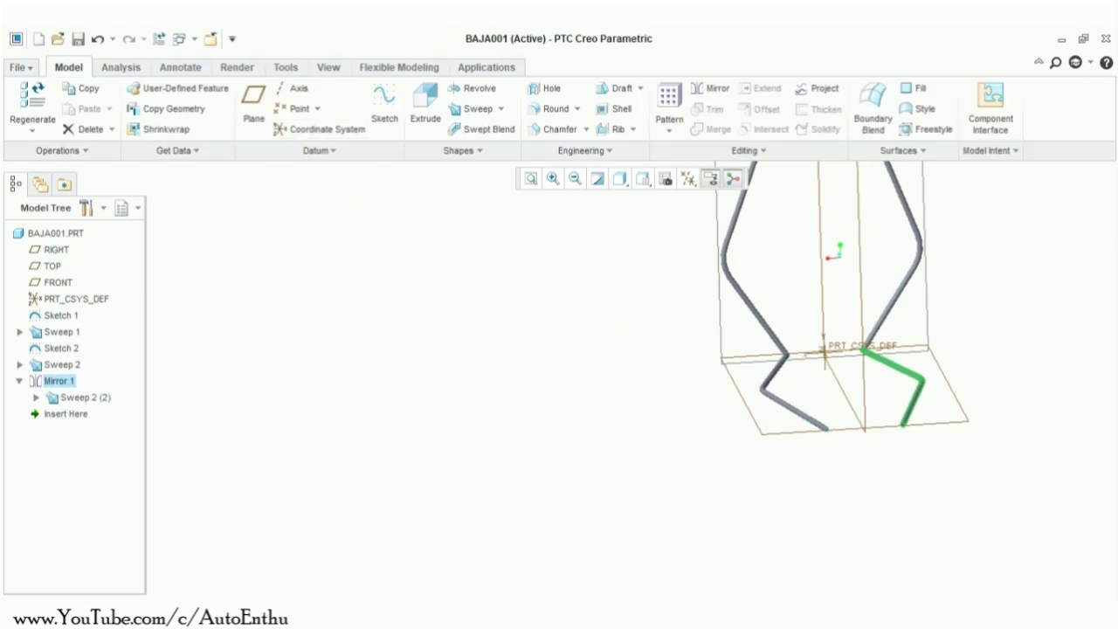
pyautogui.click(732, 408)
# Step: Create a datum plane offset 7 from the RIGHT plane, towards the original side tube
pyautogui.scroll(5, 732, 408)
pyautogui.moveTo(731, 408); pyautogui.dragTo(642, 342, button='middle')
pyautogui.scroll(-5, 758, 396)
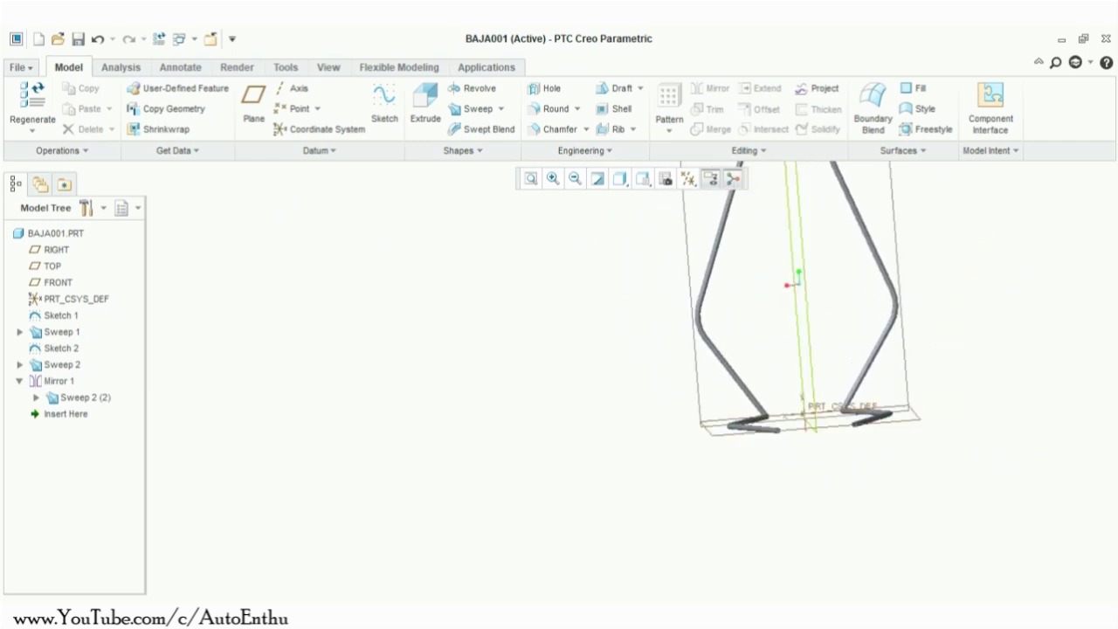
pyautogui.click(799, 349)
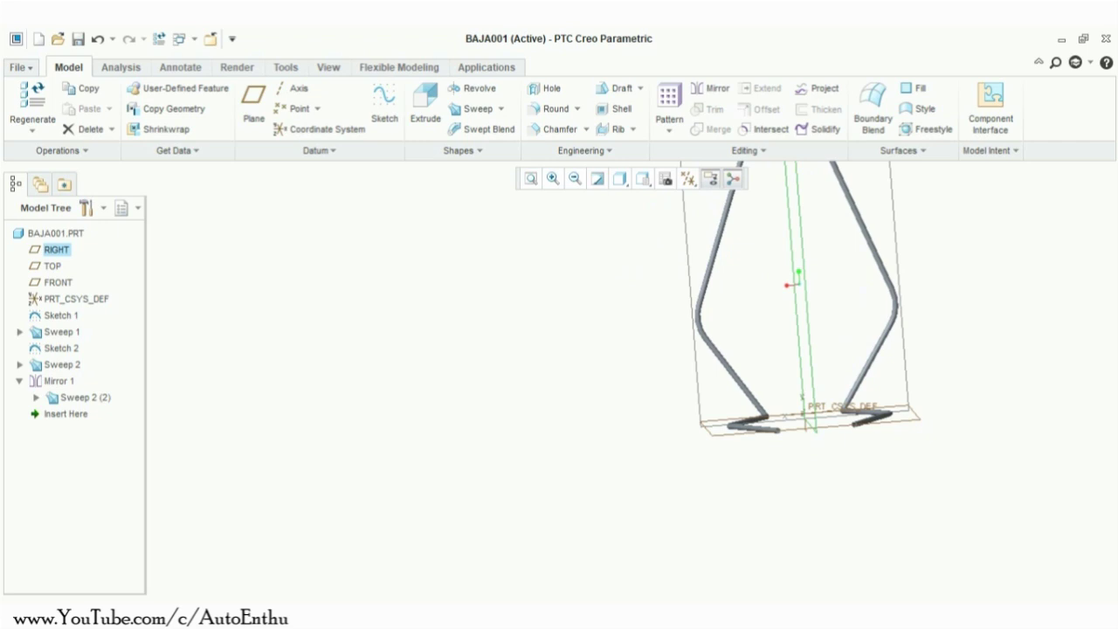
pyautogui.click(254, 105)
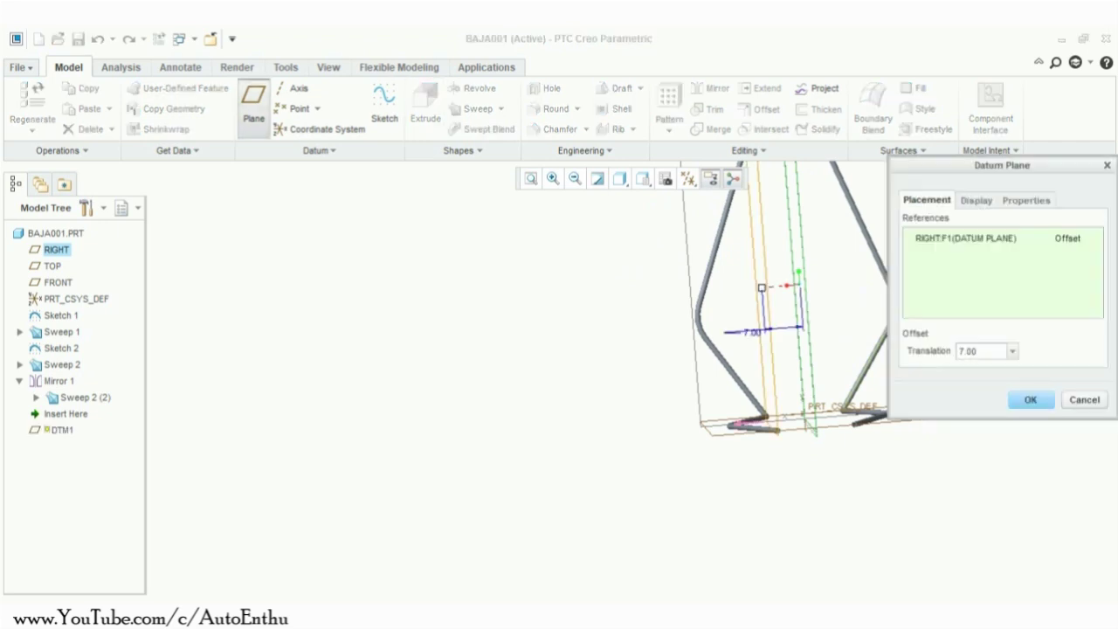
pyautogui.click(1030, 400)
# Step: Start a new sketch on the datum plane offset from RIGHT
pyautogui.moveTo(838, 363); pyautogui.dragTo(834, 339, button='middle')
pyautogui.scroll(4, 832, 339)
pyautogui.scroll(-6, 834, 338)
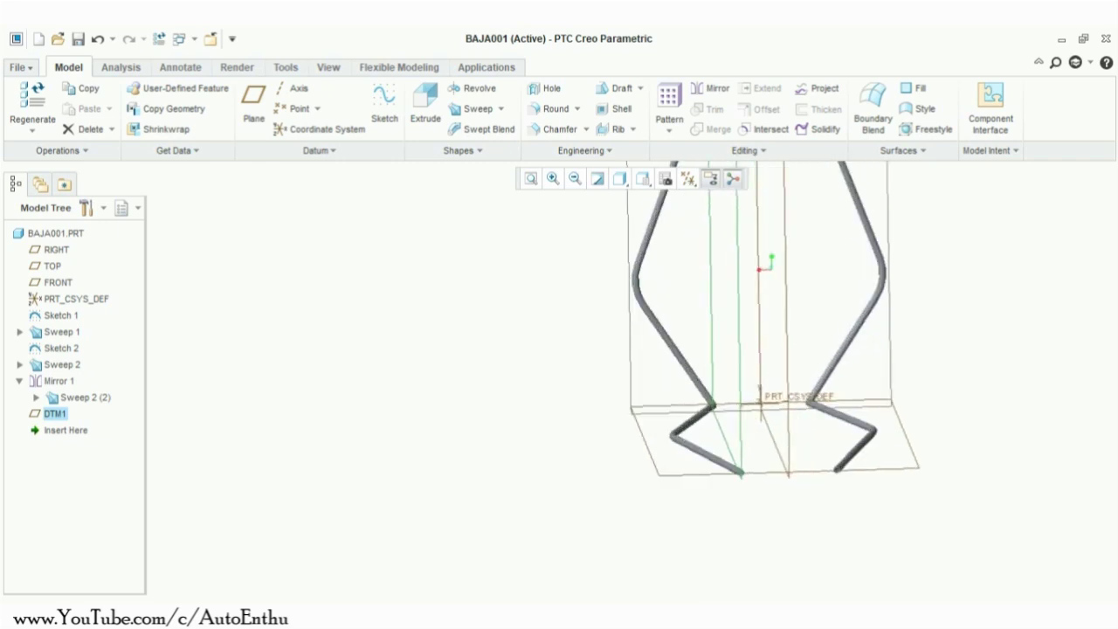
pyautogui.click(384, 100)
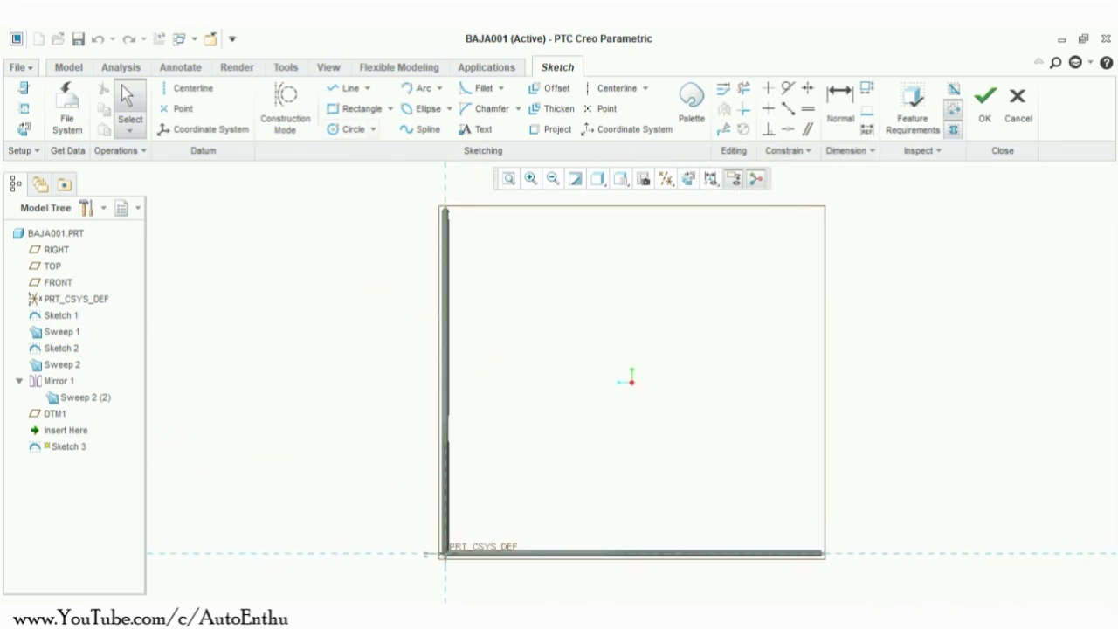
# Step: Try to add the straight top section of the hoop as a sketch reference
pyautogui.click(349, 88)
pyautogui.scroll(-3, 457, 216)
pyautogui.scroll(-6, 433, 209)
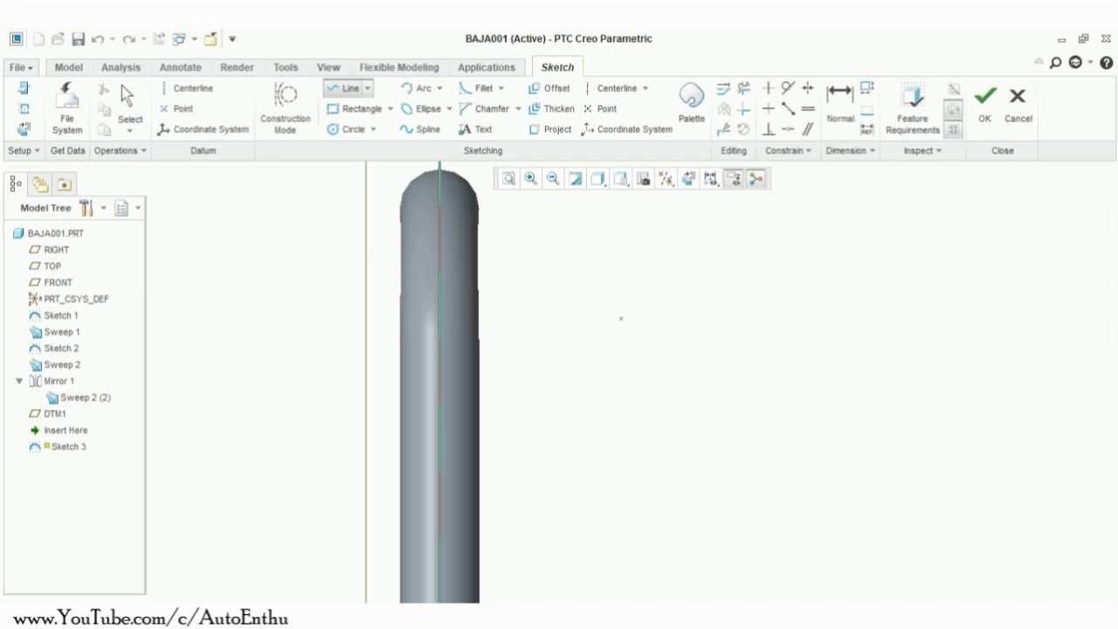
pyautogui.keyDown('shift'); pyautogui.moveTo(618, 312); pyautogui.dragTo(589, 312, button='middle'); pyautogui.keyUp('shift')
pyautogui.moveTo(649, 334)
pyautogui.mouseDown(button='middle')
pyautogui.moveTo(629, 329)
pyautogui.moveTo(636, 345)
pyautogui.mouseUp(button='middle')
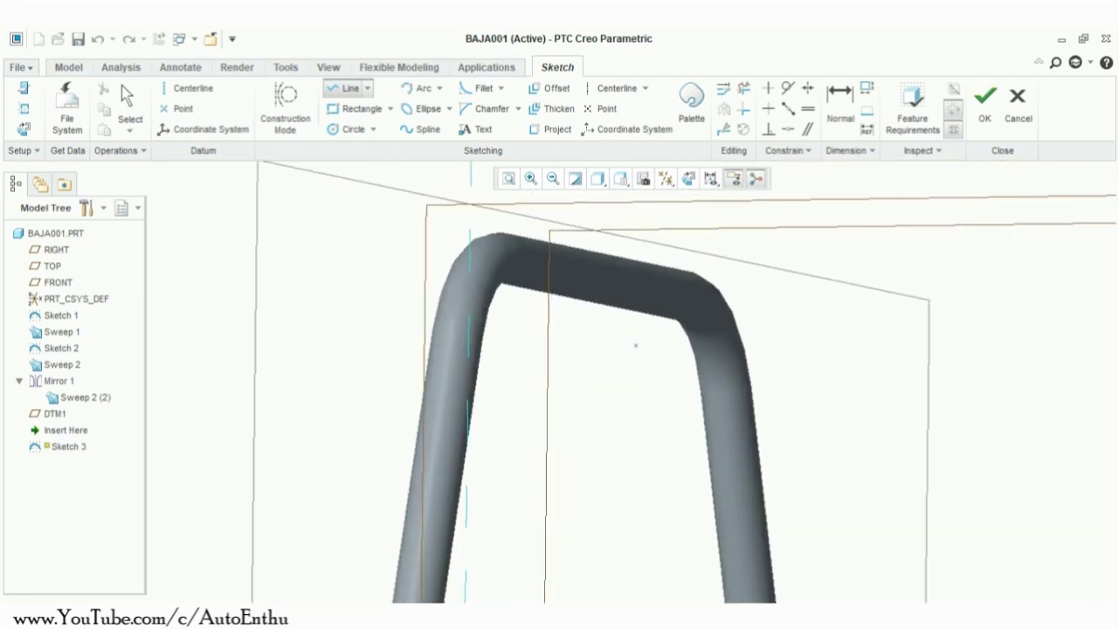
pyautogui.click(25, 108)
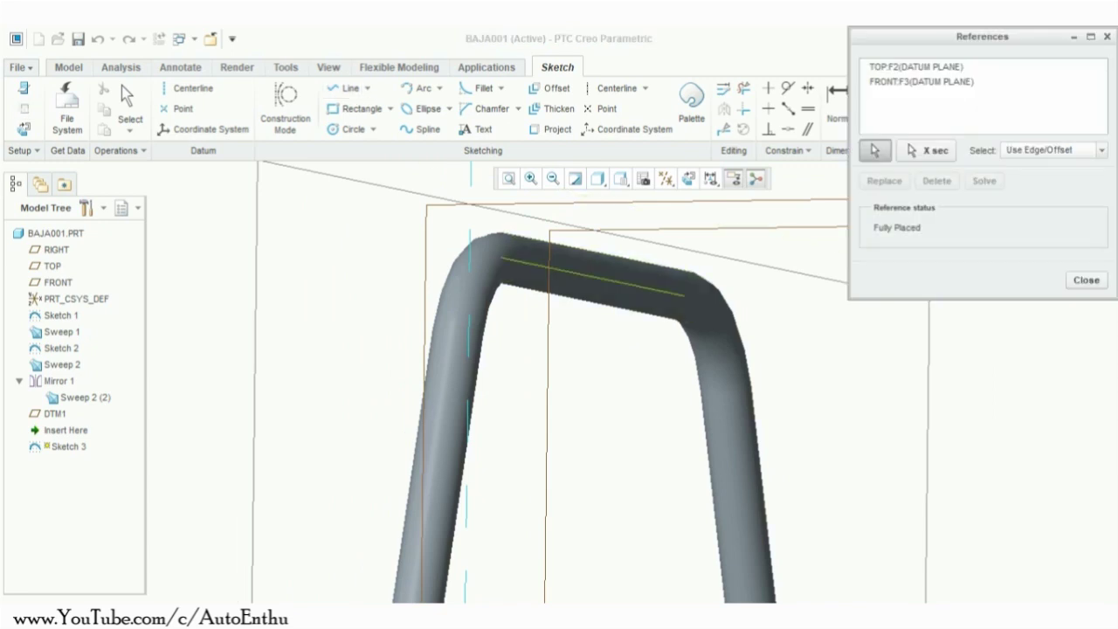
pyautogui.click(576, 273)
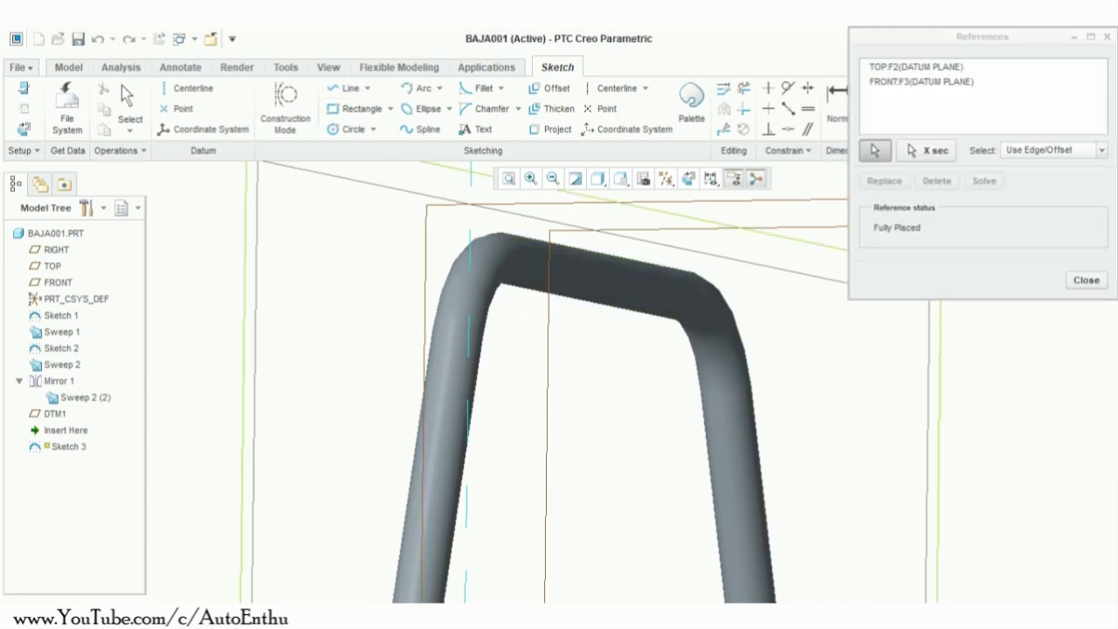
pyautogui.click(1087, 280)
pyautogui.scroll(5, 751, 409)
pyautogui.keyDown('shift'); pyautogui.moveTo(693, 399); pyautogui.dragTo(800, 417, button='middle'); pyautogui.keyUp('shift')
pyautogui.click(688, 178)
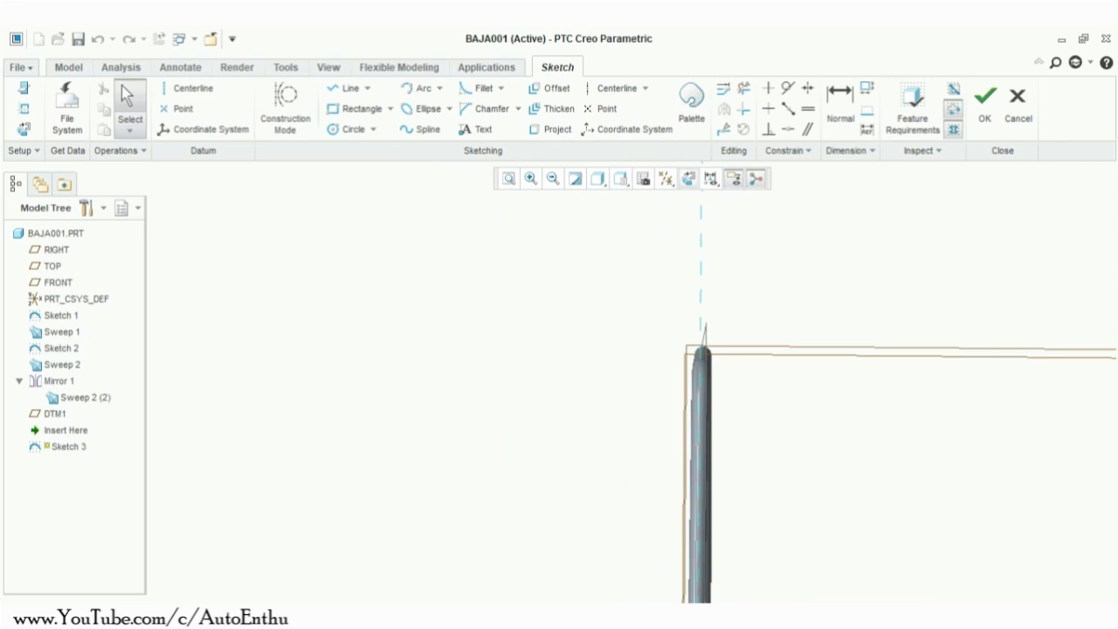
# Step: Draw a connected horizontal, slanted and about 19.7 long vertical line from the hoop's top centre down to the side tube's far end
pyautogui.scroll(-12, 447, 211)
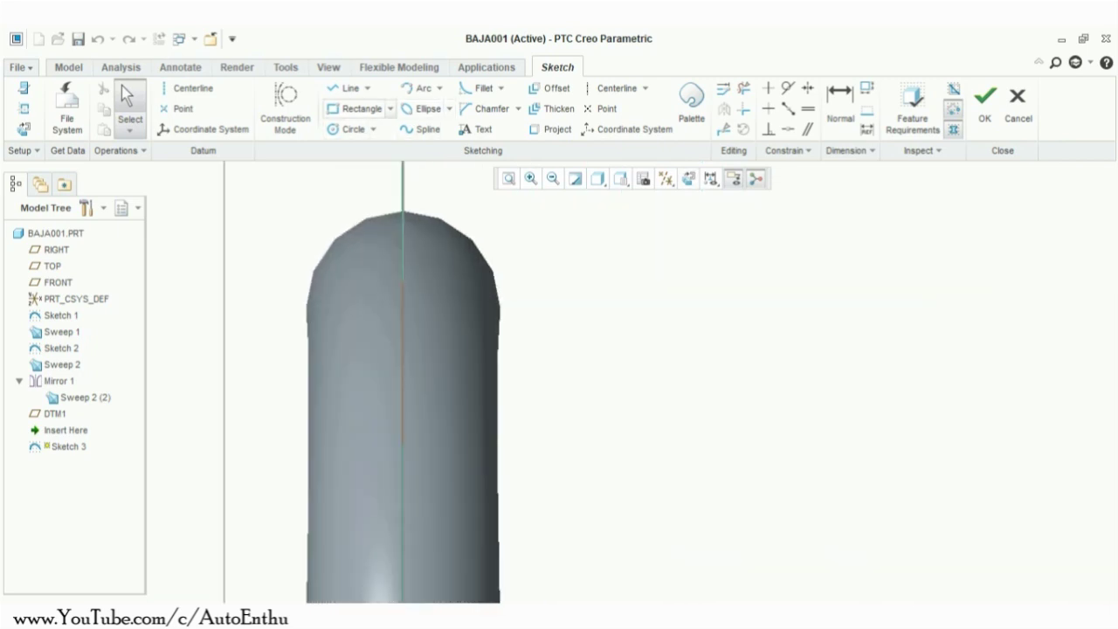
pyautogui.click(349, 88)
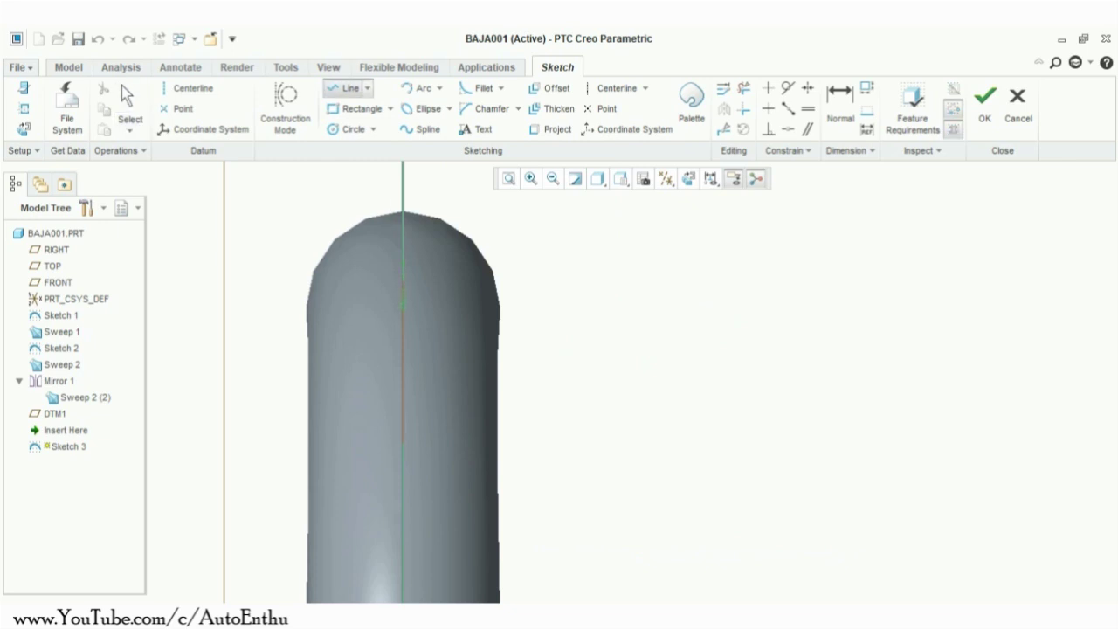
pyautogui.click(403, 305)
pyautogui.scroll(-4, 646, 304)
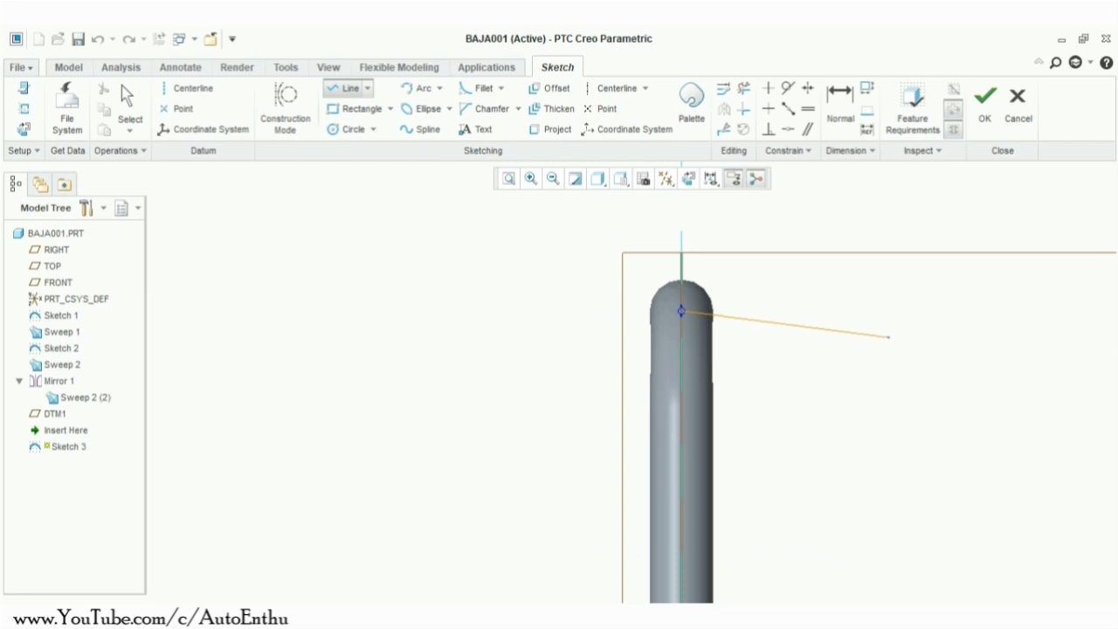
pyautogui.scroll(-5, 872, 338)
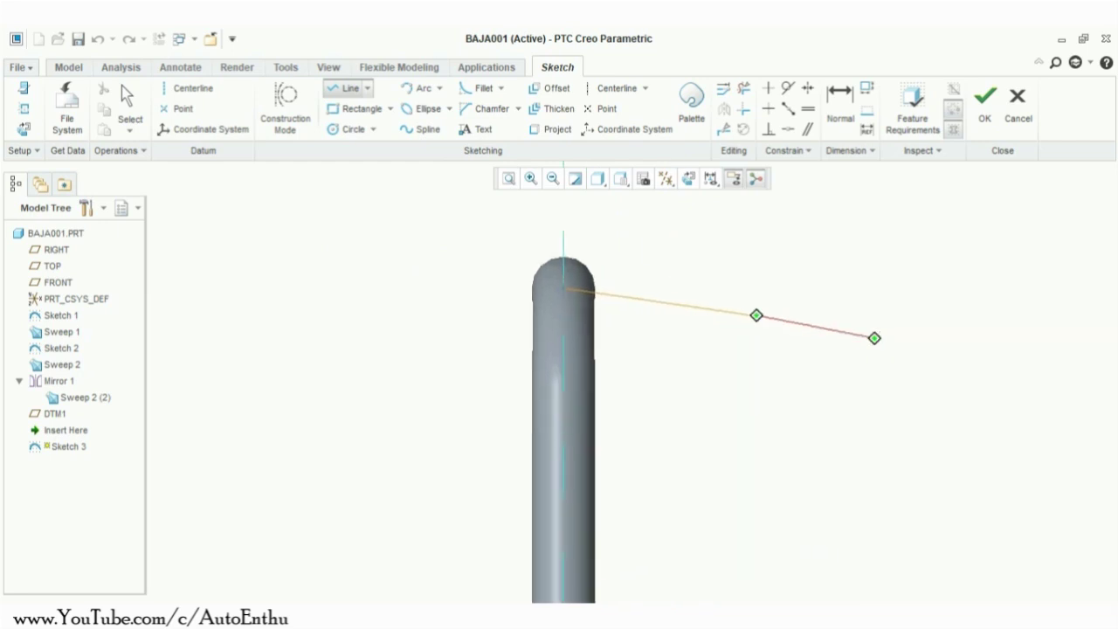
pyautogui.moveTo(867, 394)
pyautogui.keyDown('shift'); pyautogui.mouseDown(button='middle')
pyautogui.moveTo(589, 288)
pyautogui.moveTo(560, 239)
pyautogui.mouseUp(button='middle'); pyautogui.keyUp('shift')
pyautogui.scroll(-5, 626, 305)
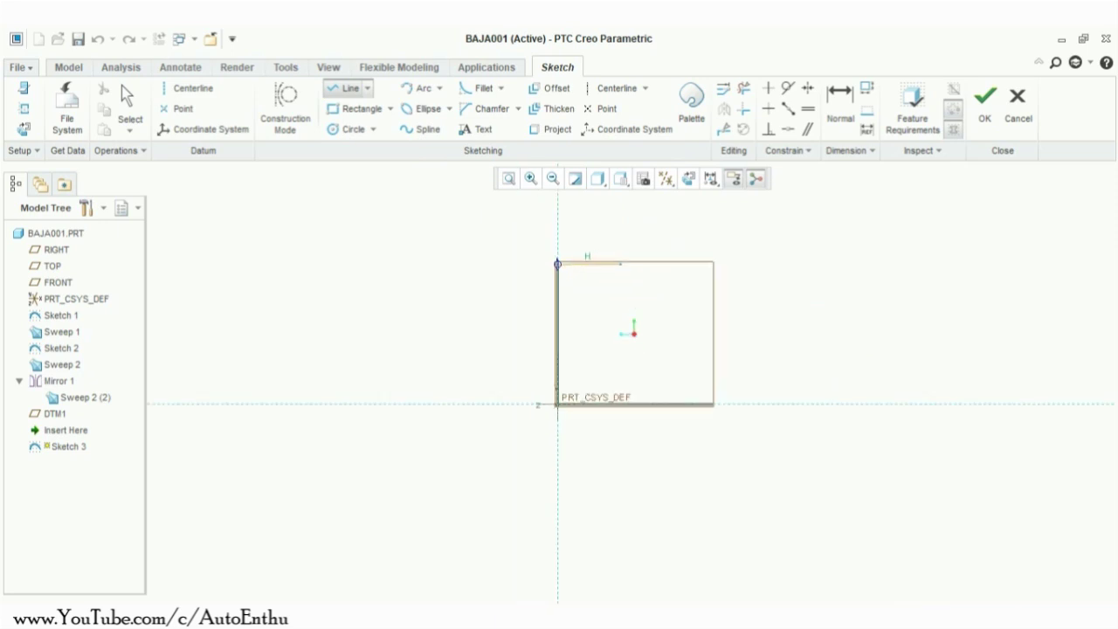
pyautogui.click(632, 264)
pyautogui.click(709, 349)
pyautogui.click(709, 405)
pyautogui.scroll(-5, 710, 404)
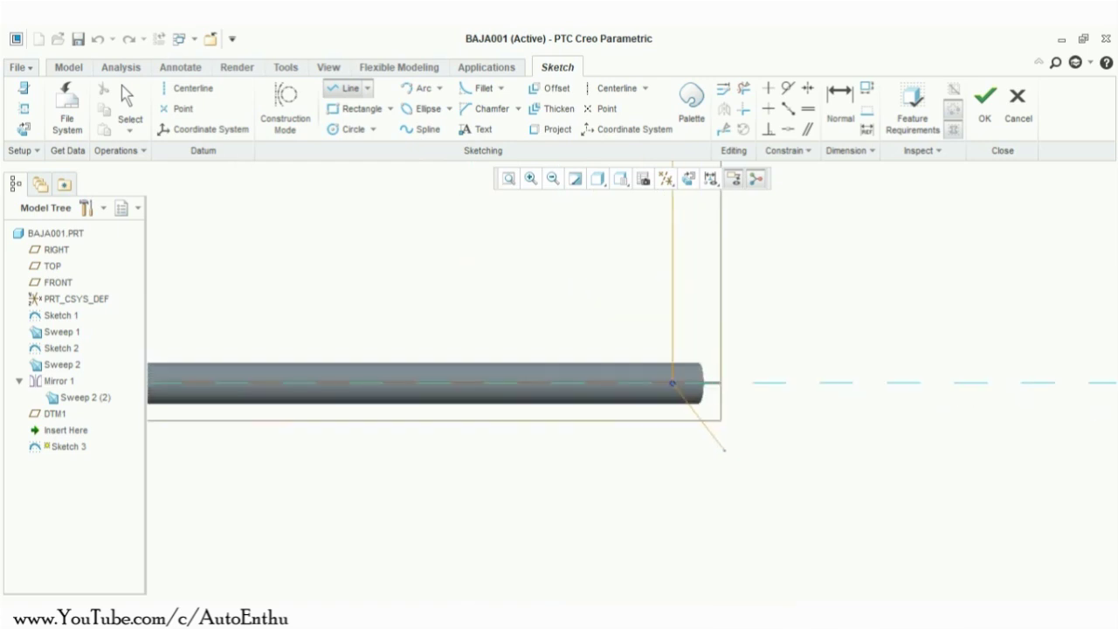
pyautogui.middleClick(706, 400)
pyautogui.middleClick(706, 400)
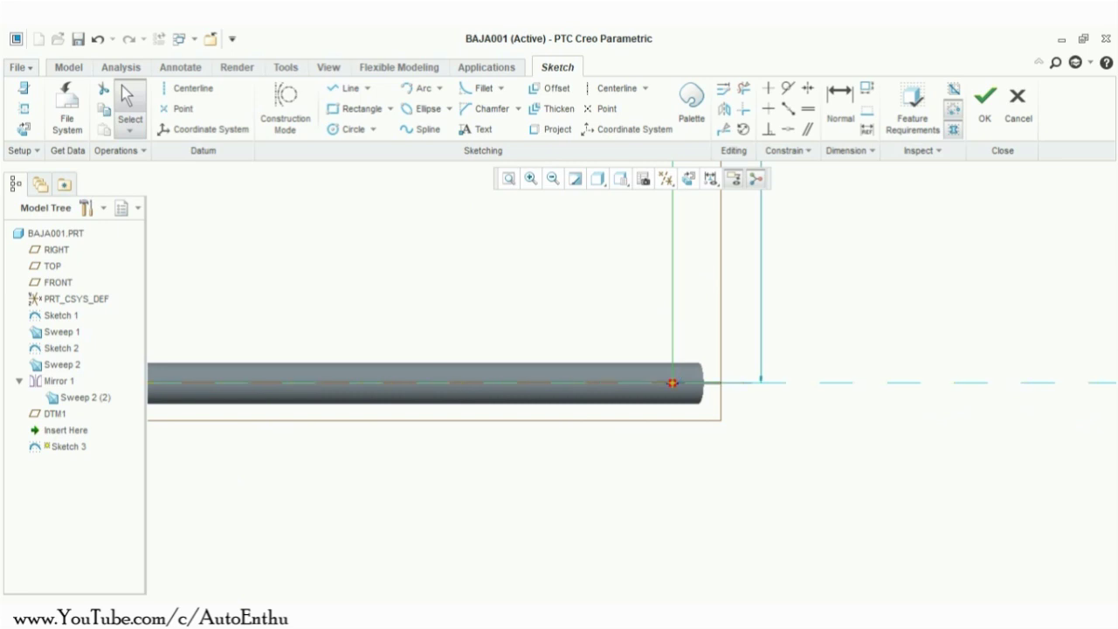
# Step: Set the horizontal distance between the hoop's centreline and the vertical line to 54.8
pyautogui.scroll(5, 670, 359)
pyautogui.scroll(5, 665, 326)
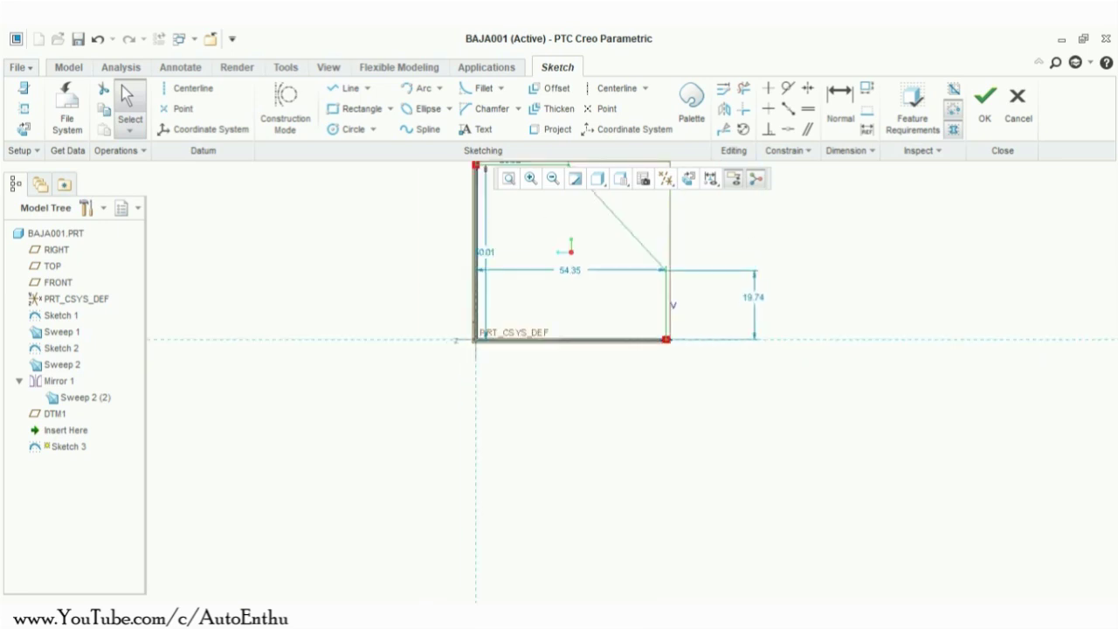
pyautogui.scroll(-3, 635, 265)
pyautogui.doubleClick(511, 270)
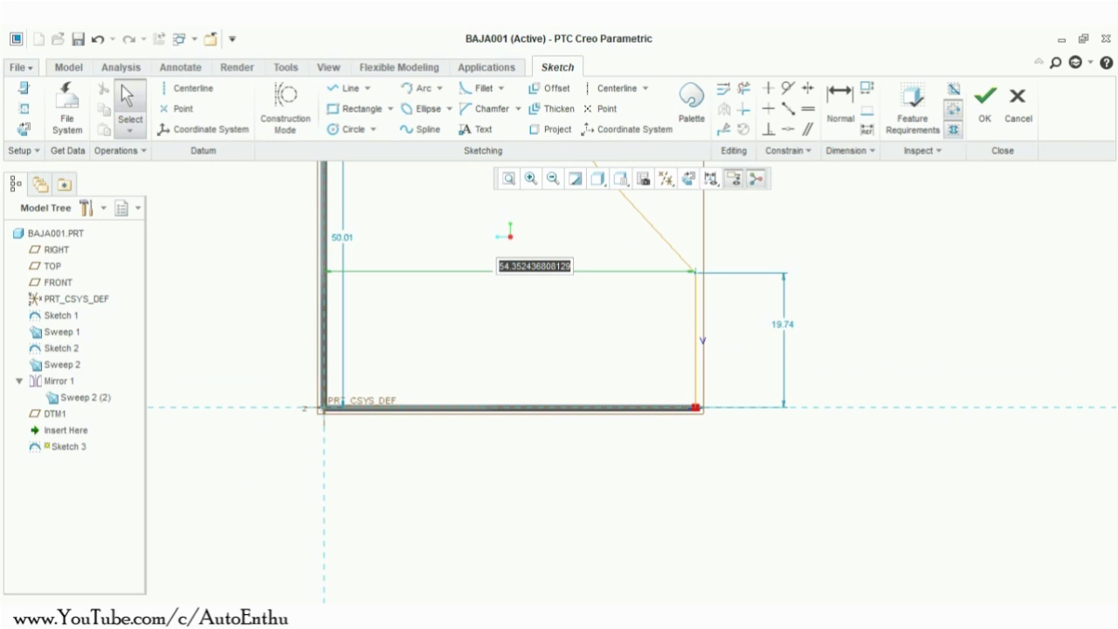
pyautogui.write('54')
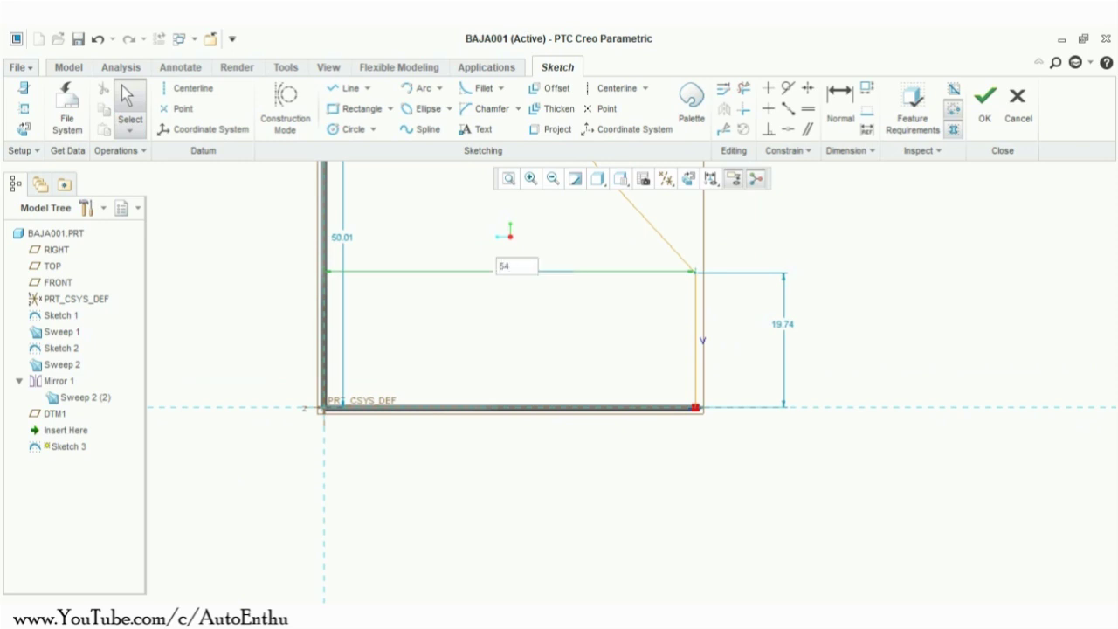
pyautogui.write('.8')
pyautogui.press('Return')
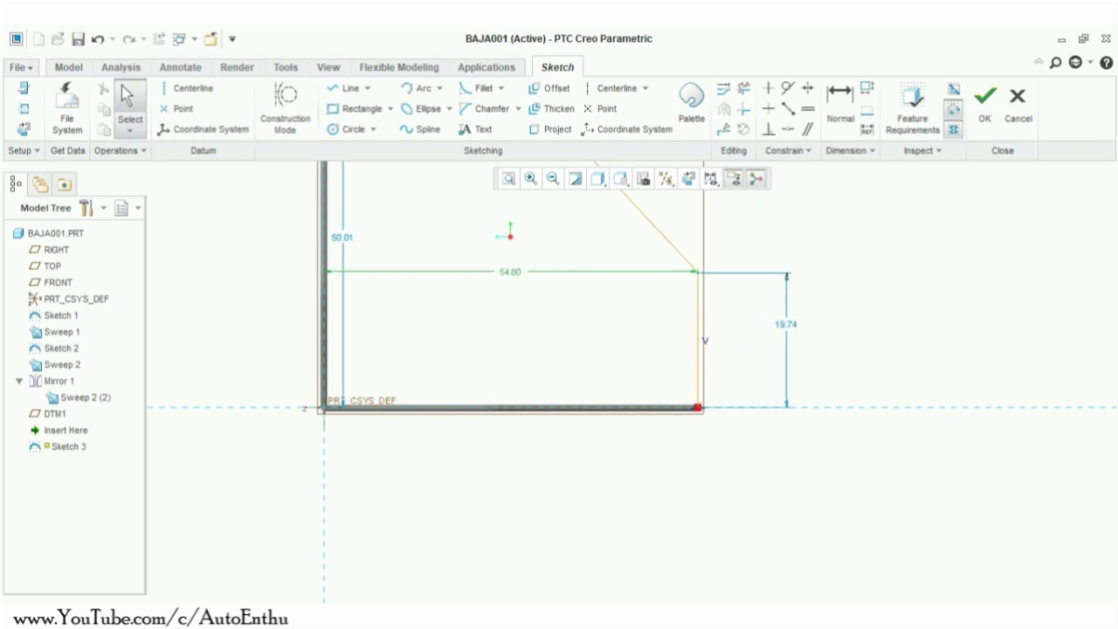
# Step: Set the horizontal distance between the hoop's centreline and the vertical line to 54.6
pyautogui.scroll(-7, 690, 407)
pyautogui.scroll(3, 672, 402)
pyautogui.scroll(4, 564, 344)
pyautogui.doubleClick(450, 256)
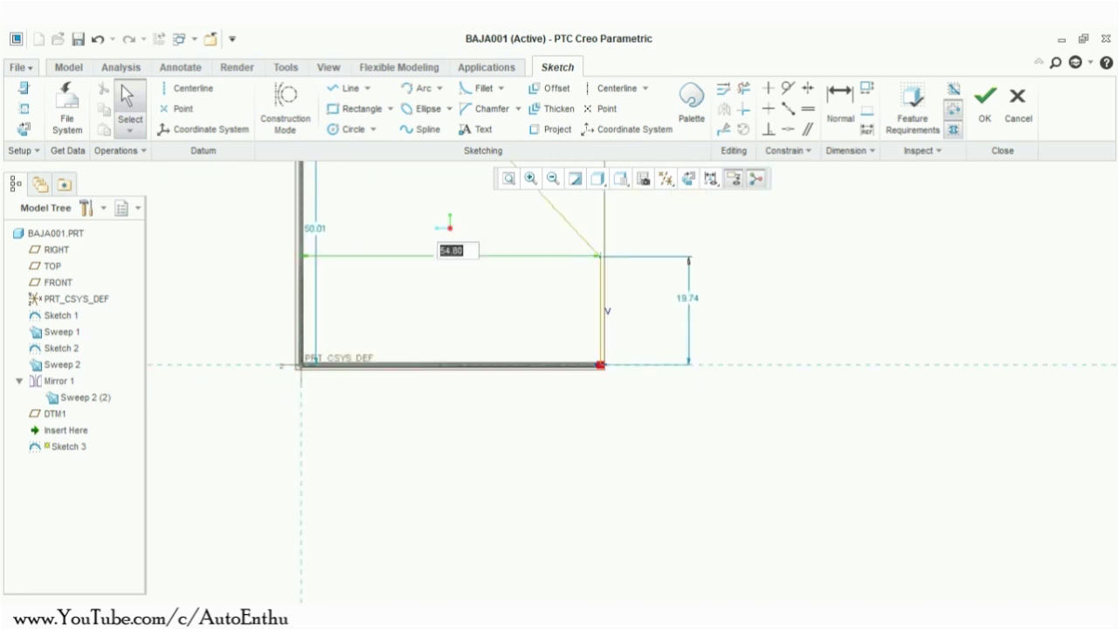
pyautogui.write('54.6')
pyautogui.press('Return')
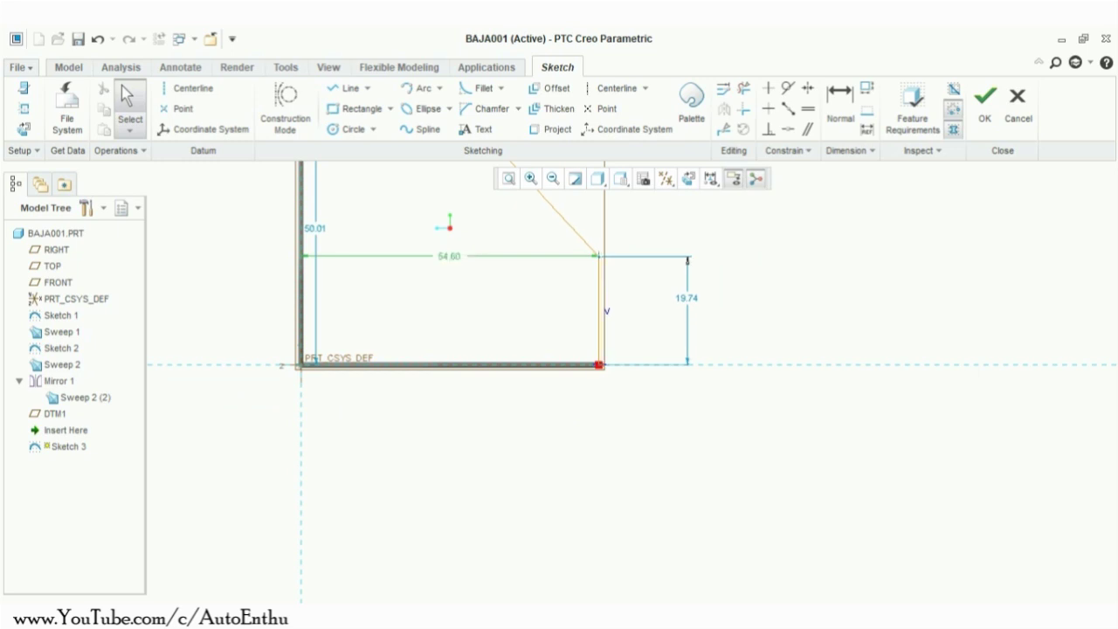
# Step: Set the vertical line's height to 14 and the top horizontal line's length to 27
pyautogui.doubleClick(687, 298)
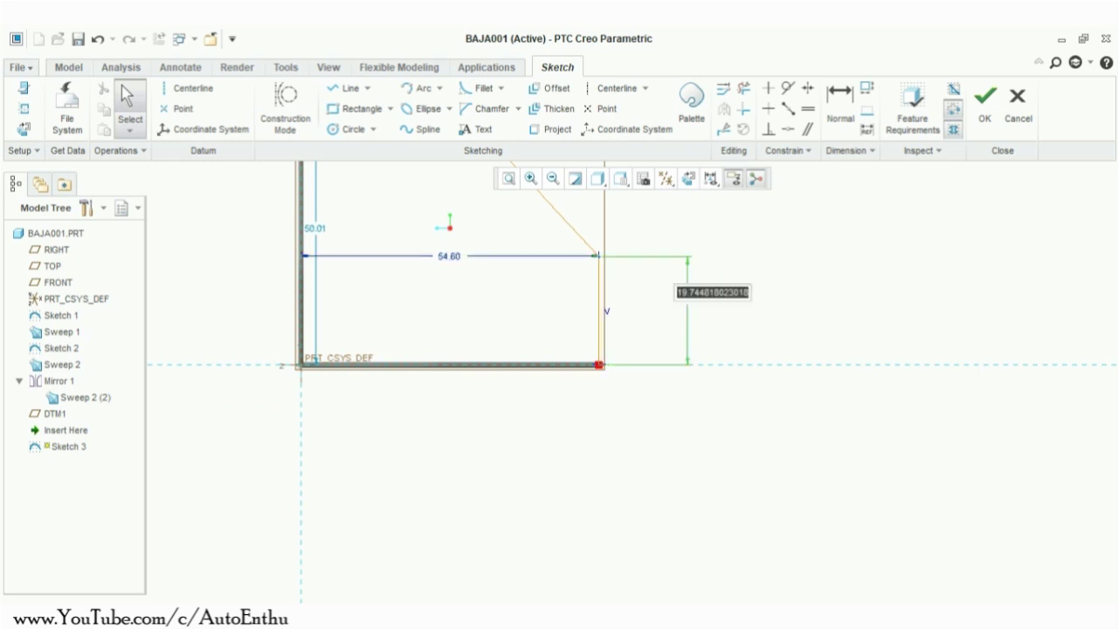
pyautogui.write('14')
pyautogui.press('Return')
pyautogui.scroll(4, 526, 249)
pyautogui.scroll(-7, 456, 186)
pyautogui.doubleClick(453, 185)
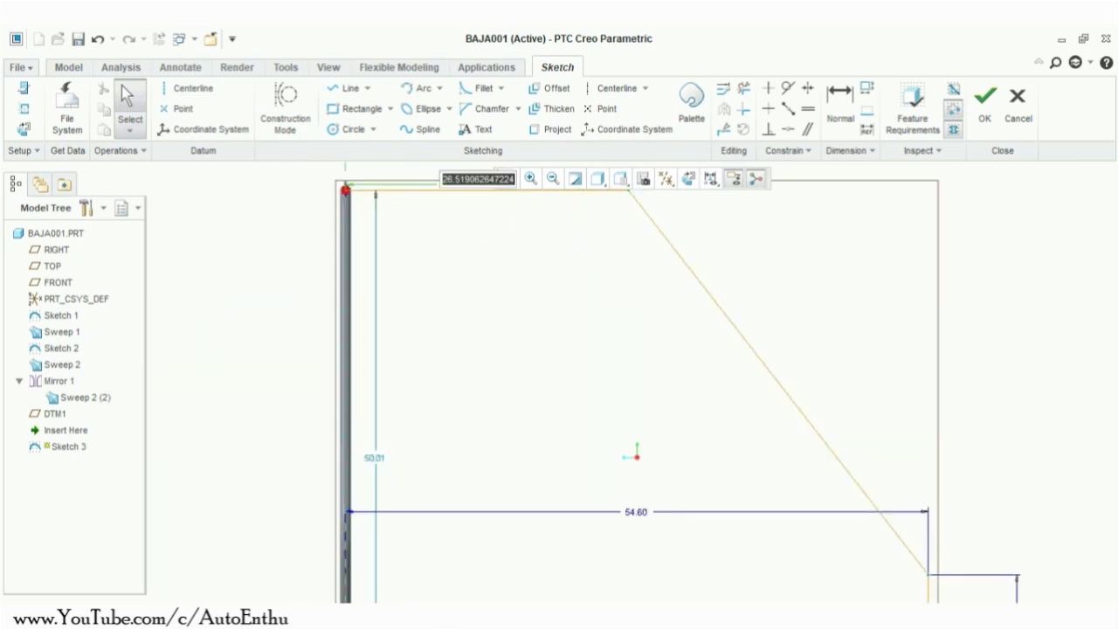
pyautogui.write('27')
pyautogui.press('Return')
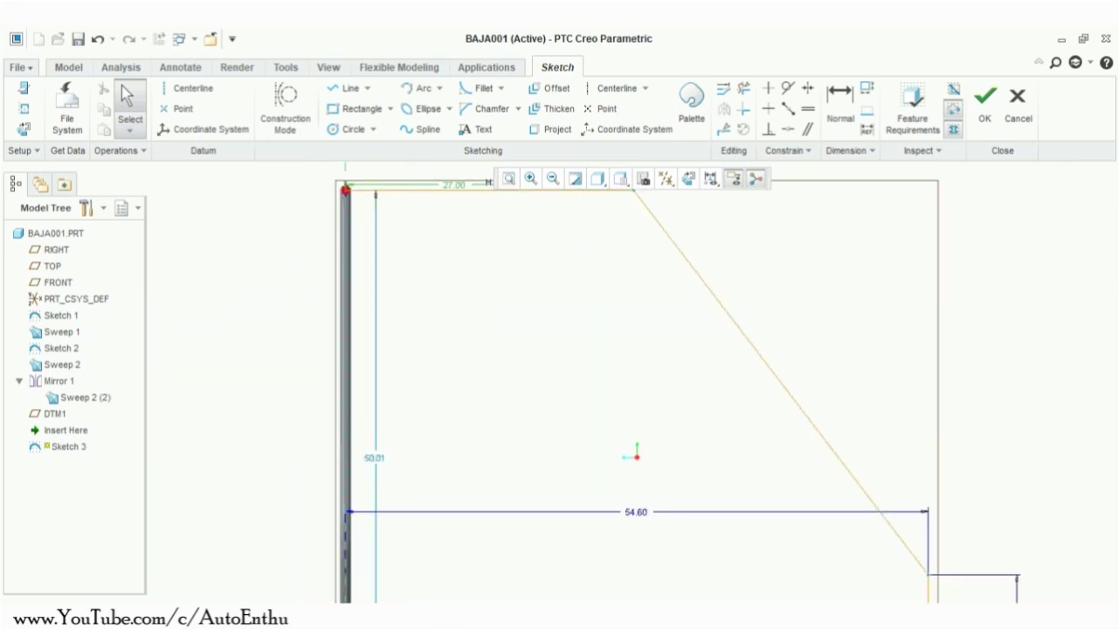
pyautogui.scroll(2, 629, 305)
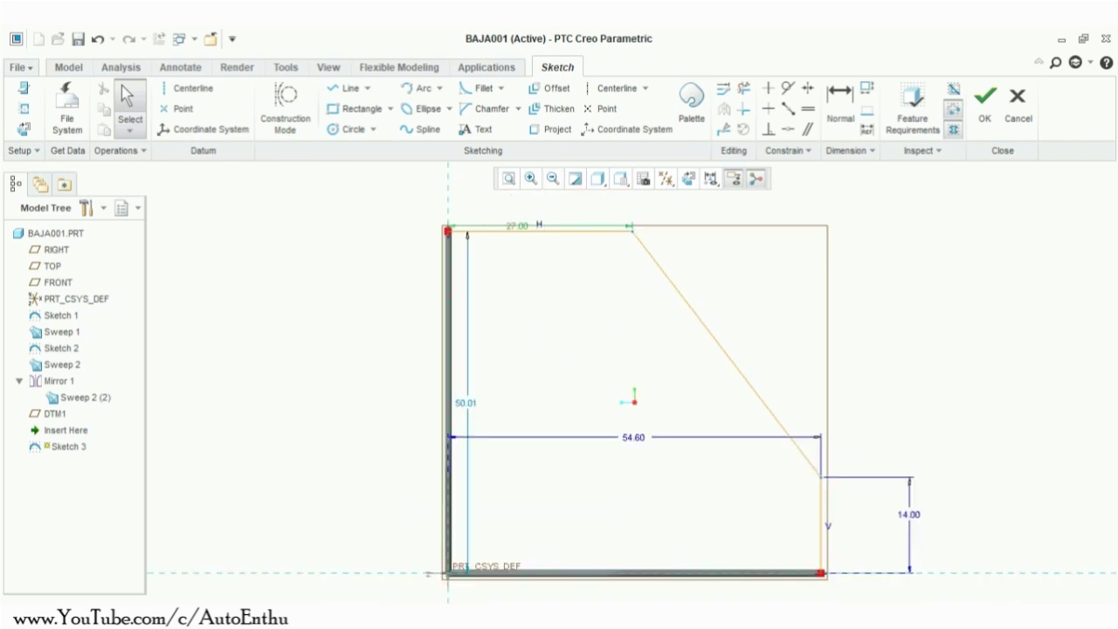
# Step: Fillet both corners of the profile, the upper one with a radius of about 2.55, and finish the sketch
pyautogui.click(481, 89)
pyautogui.click(619, 231)
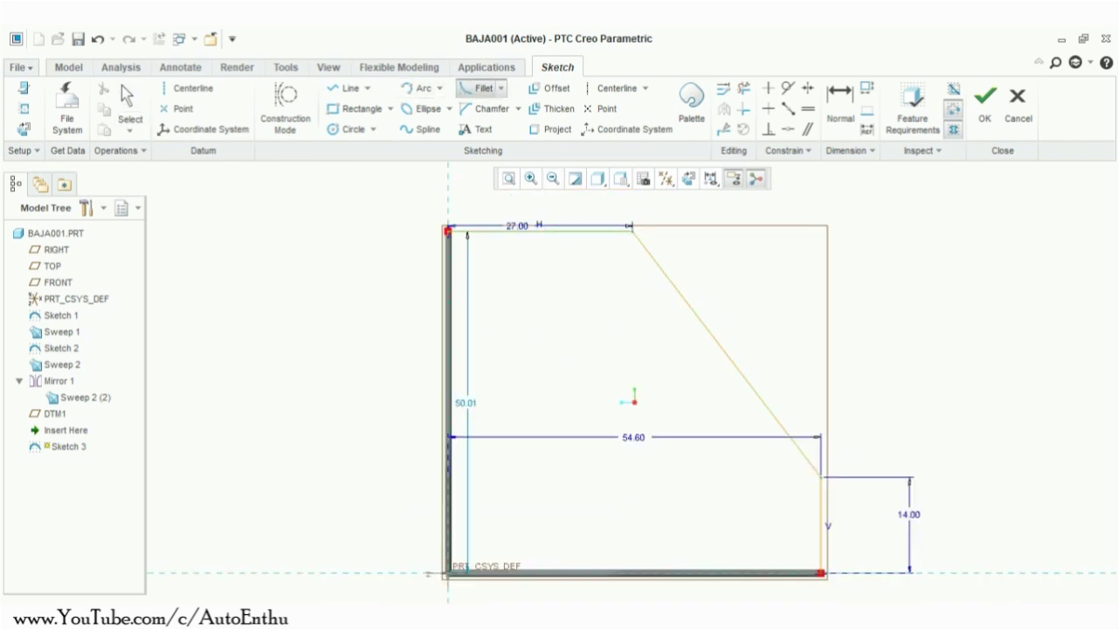
pyautogui.click(639, 240)
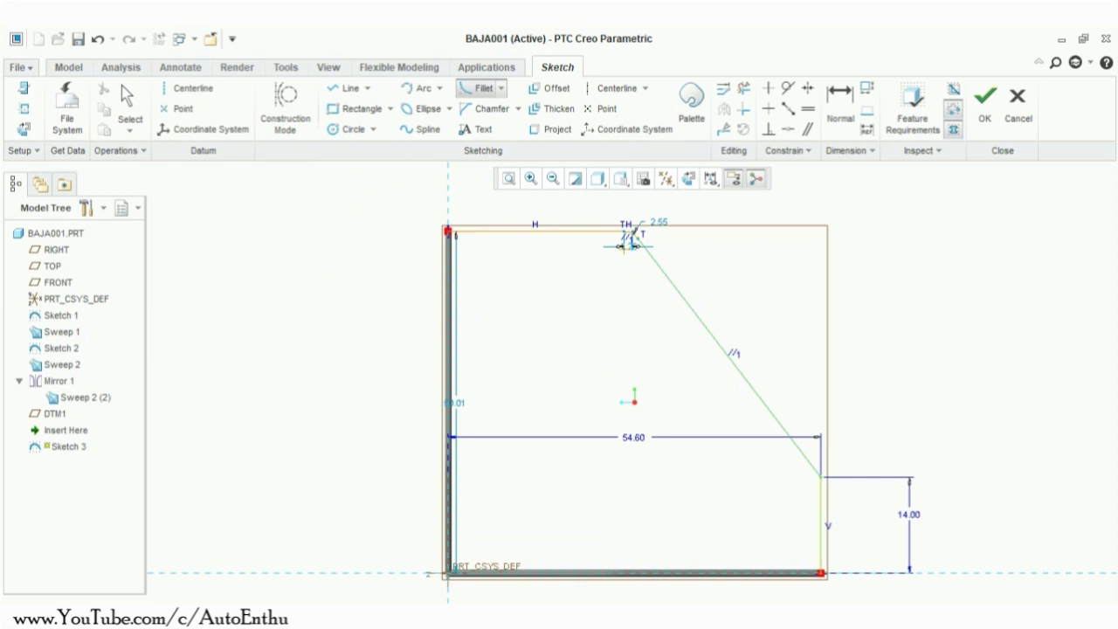
pyautogui.click(821, 486)
pyautogui.click(985, 107)
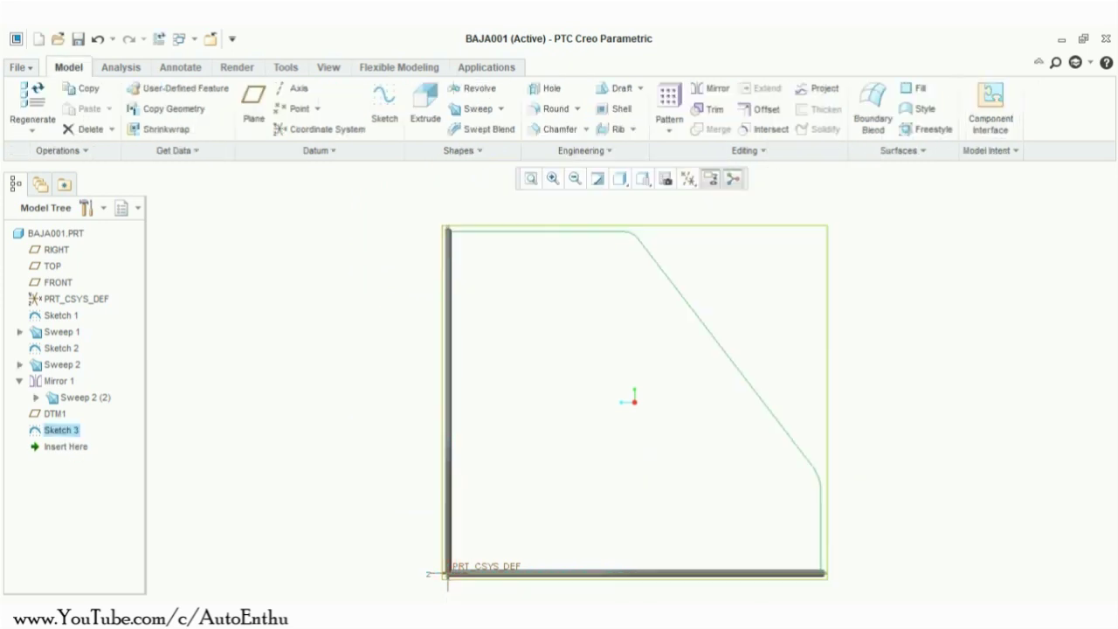
# Step: Start a sweep along the filleted sketch and draw two concentric circles at the trajectory's start point as its section
pyautogui.scroll(3, 827, 487)
pyautogui.click(825, 487)
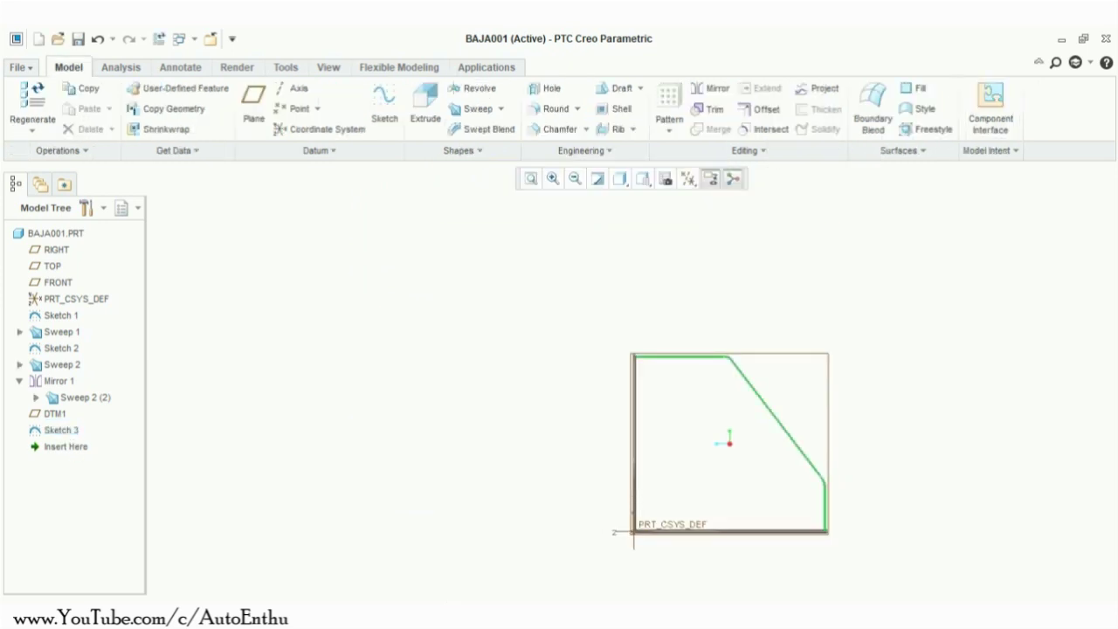
pyautogui.click(475, 108)
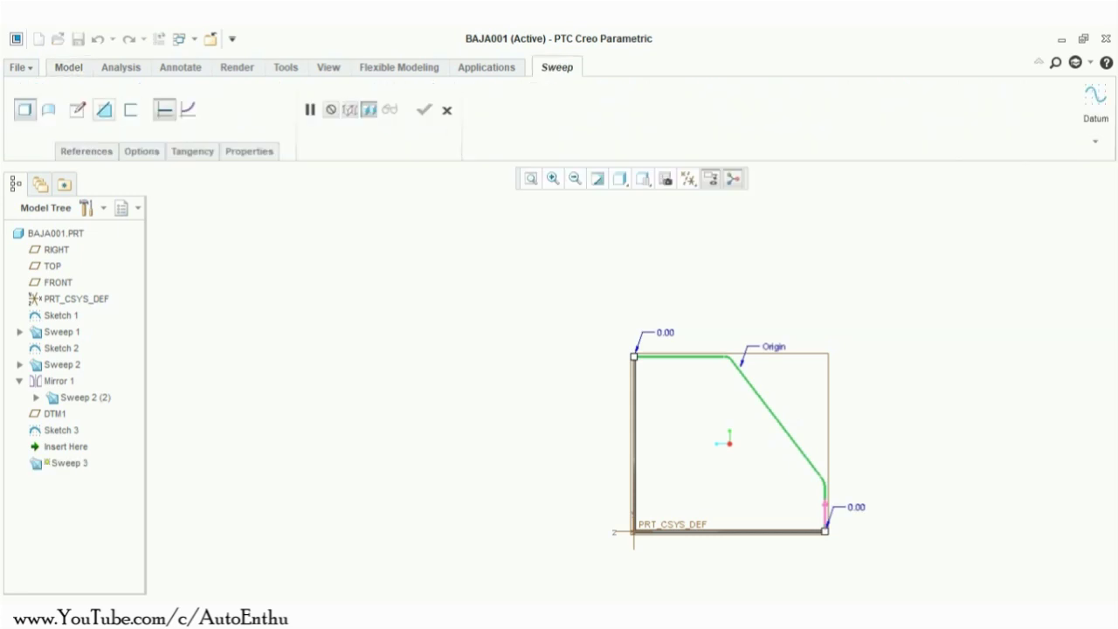
pyautogui.click(78, 110)
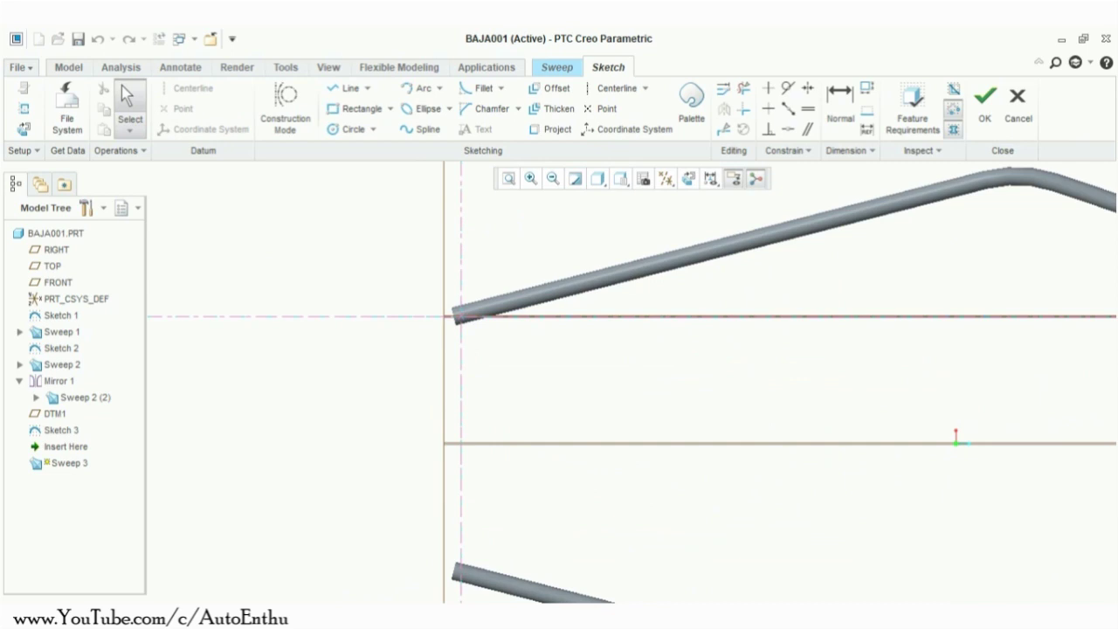
pyautogui.scroll(-7, 485, 301)
pyautogui.click(351, 129)
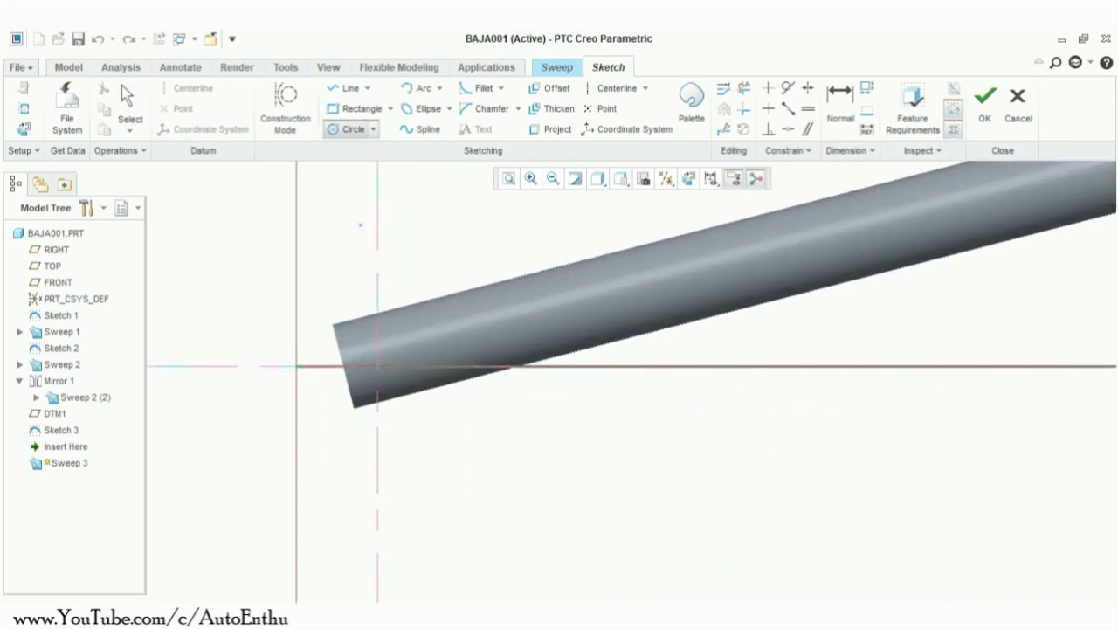
pyautogui.click(378, 366)
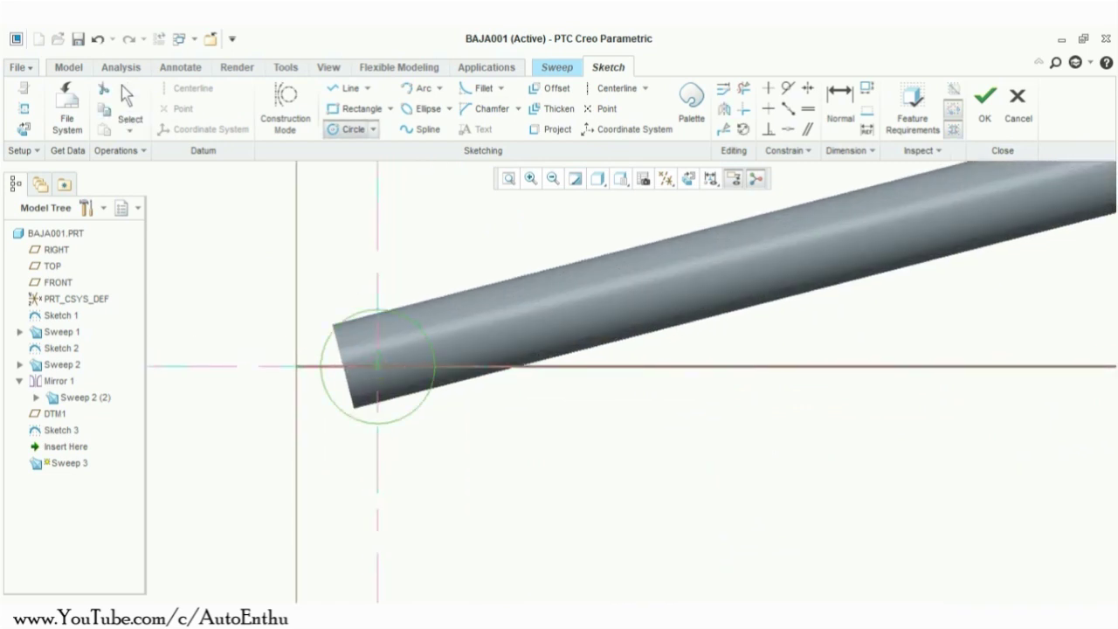
pyautogui.click(378, 366)
pyautogui.click(390, 378)
pyautogui.middleClick(390, 378)
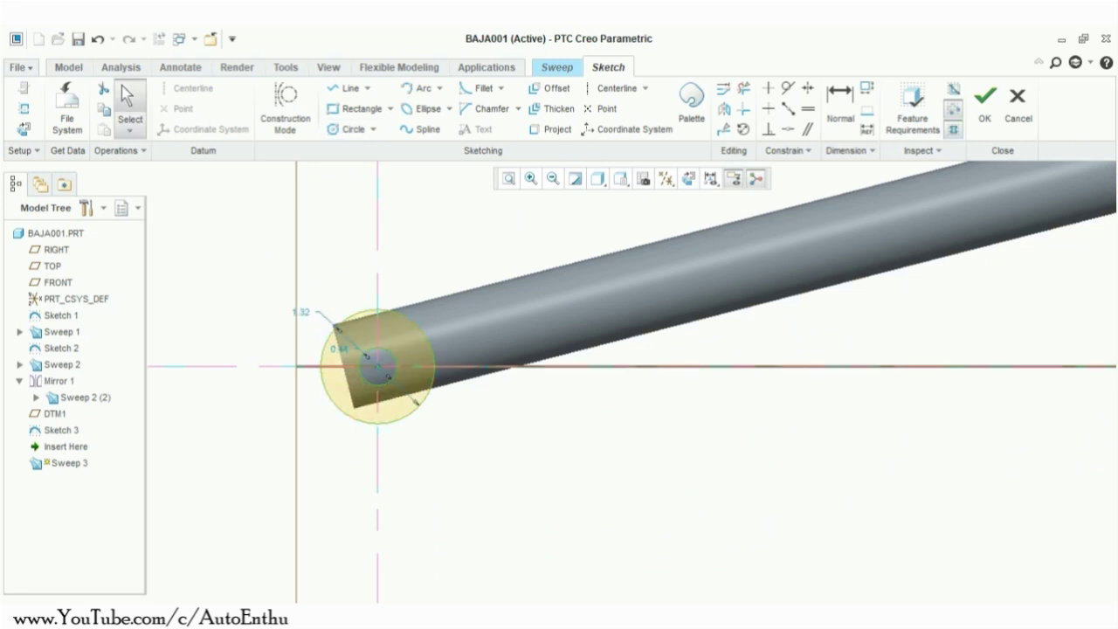
# Step: Set the section's outer circle diameter to 1 and the inner circle diameter to 0.75
pyautogui.doubleClick(303, 311)
pyautogui.write('1')
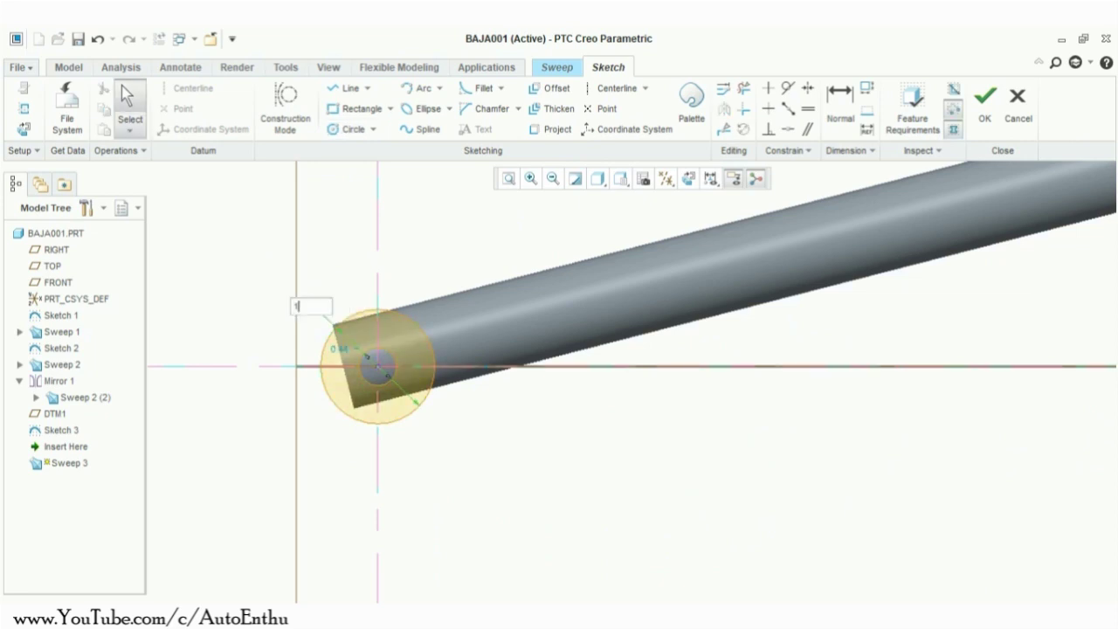
pyautogui.press('Return')
pyautogui.doubleClick(339, 349)
pyautogui.write('0.75')
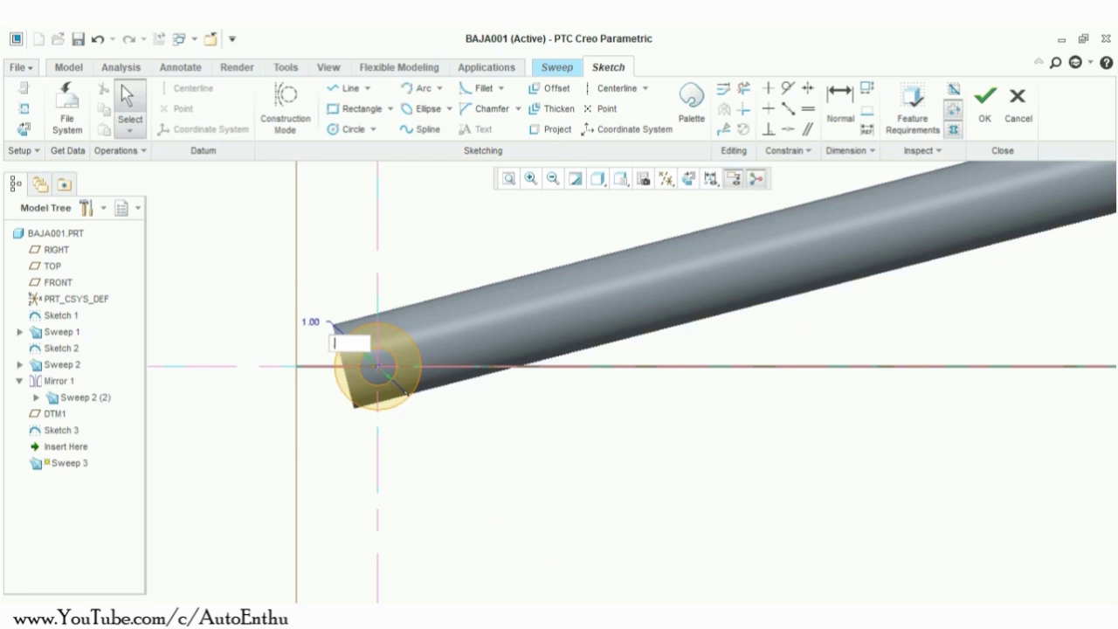
pyautogui.press('Return')
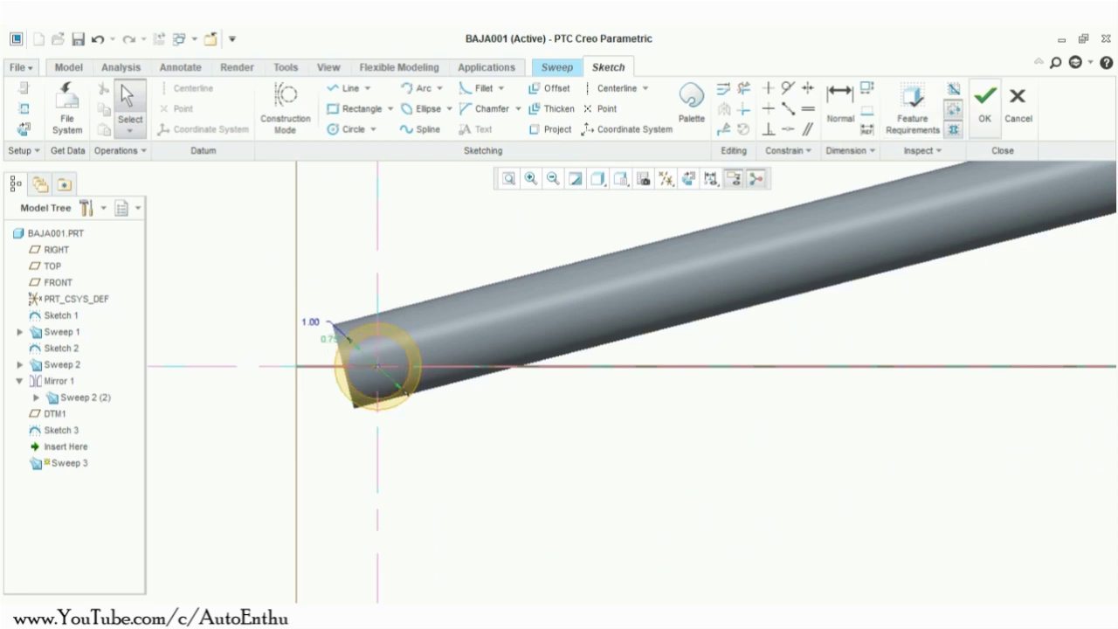
# Step: Accept the ring section and complete the sweep of the upper side member
pyautogui.click(985, 106)
pyautogui.scroll(4, 688, 414)
pyautogui.moveTo(688, 414); pyautogui.dragTo(629, 480, button='middle')
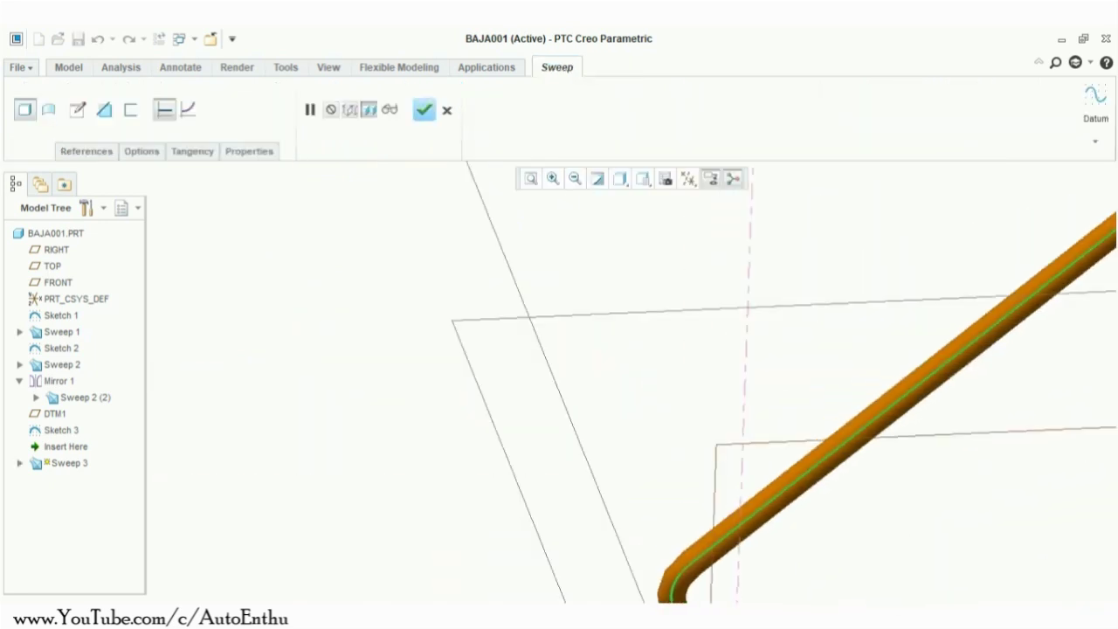
pyautogui.click(425, 110)
# Step: Examine the new upper side member and how its end meets the hoop's top corner
pyautogui.scroll(4, 768, 459)
pyautogui.scroll(-6, 742, 481)
pyautogui.moveTo(817, 462); pyautogui.dragTo(786, 426, button='middle')
pyautogui.scroll(5, 786, 425)
pyautogui.scroll(3, 1044, 363)
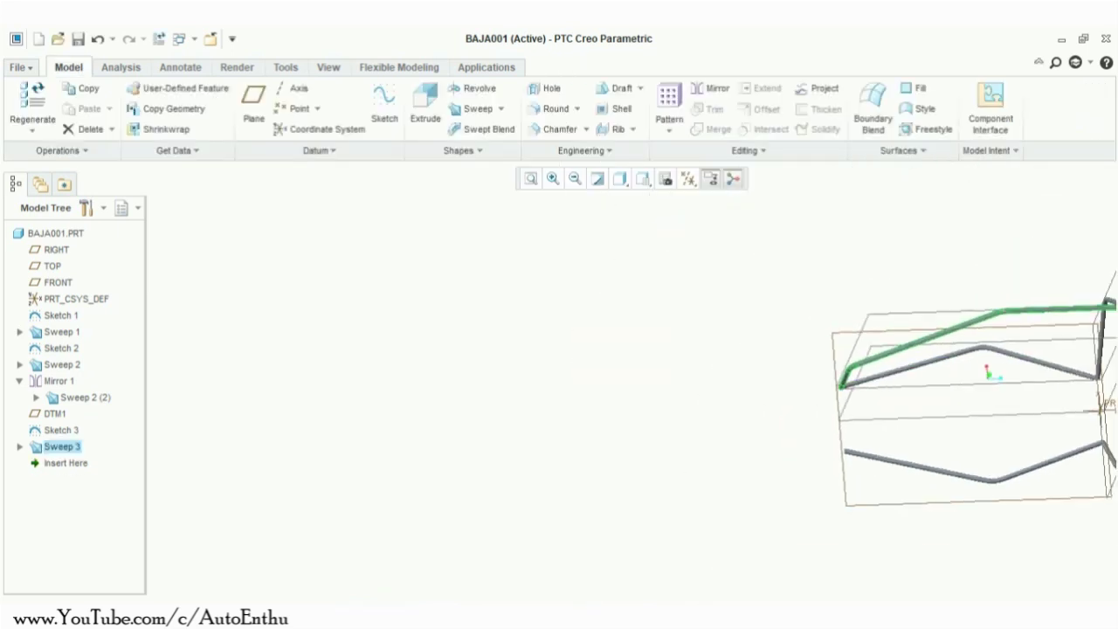
pyautogui.keyDown('shift'); pyautogui.moveTo(1048, 352); pyautogui.dragTo(876, 364, button='middle'); pyautogui.keyUp('shift')
pyautogui.scroll(-10, 926, 311)
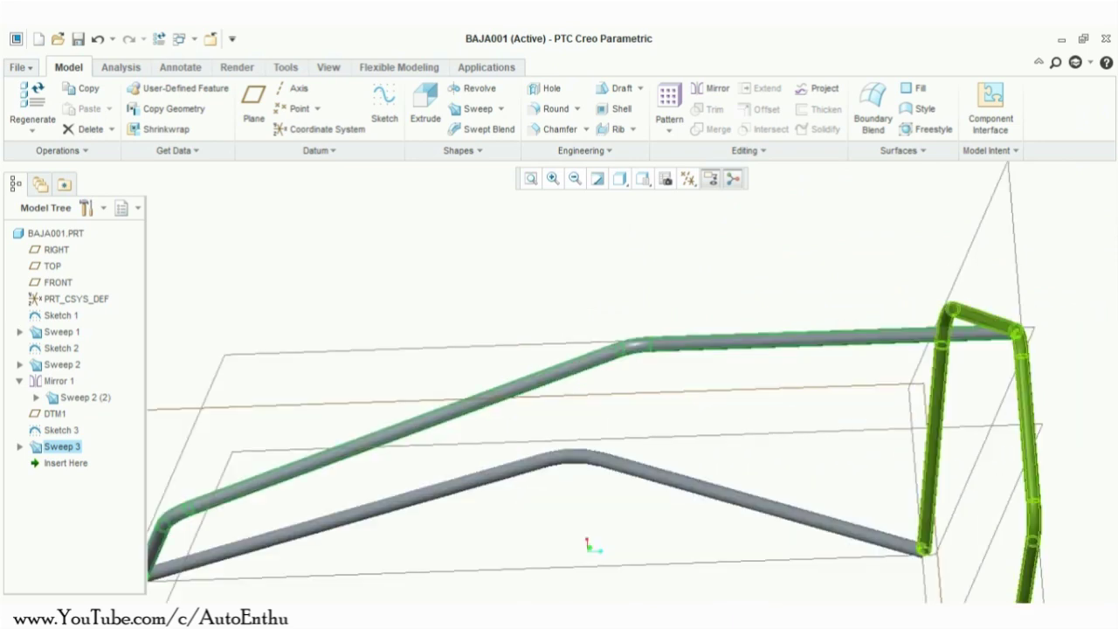
pyautogui.scroll(-5, 1002, 350)
pyautogui.moveTo(1002, 349); pyautogui.dragTo(609, 462, button='middle')
pyautogui.scroll(10, 608, 461)
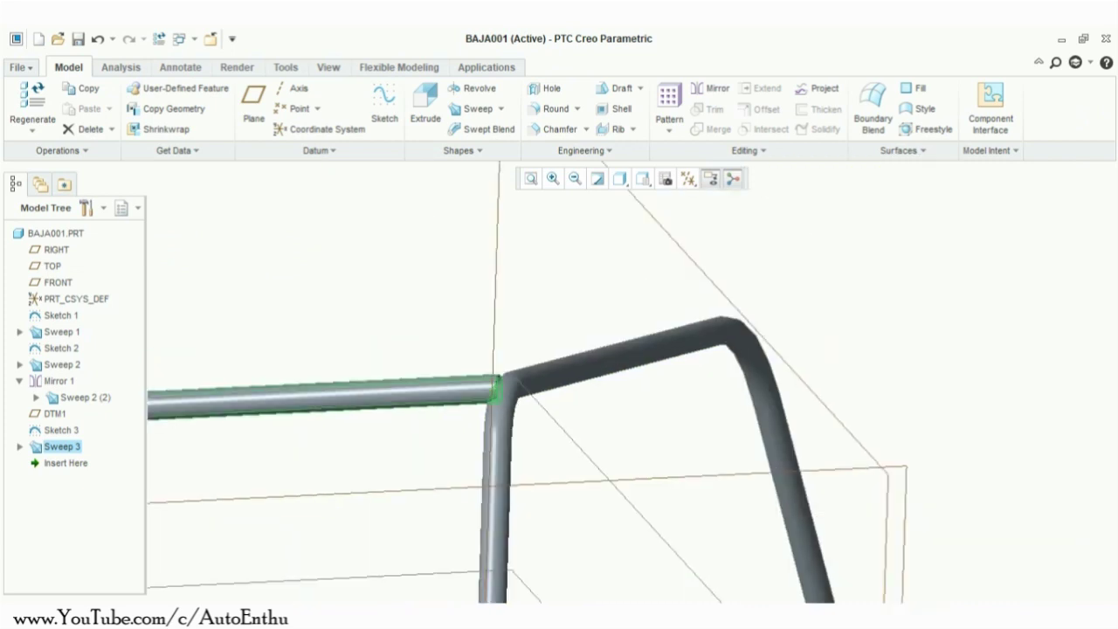
# Step: Edit Sketch 3 to set the top line's height above the base to 49.6, and finish the sketch
pyautogui.rightClick(50, 431)
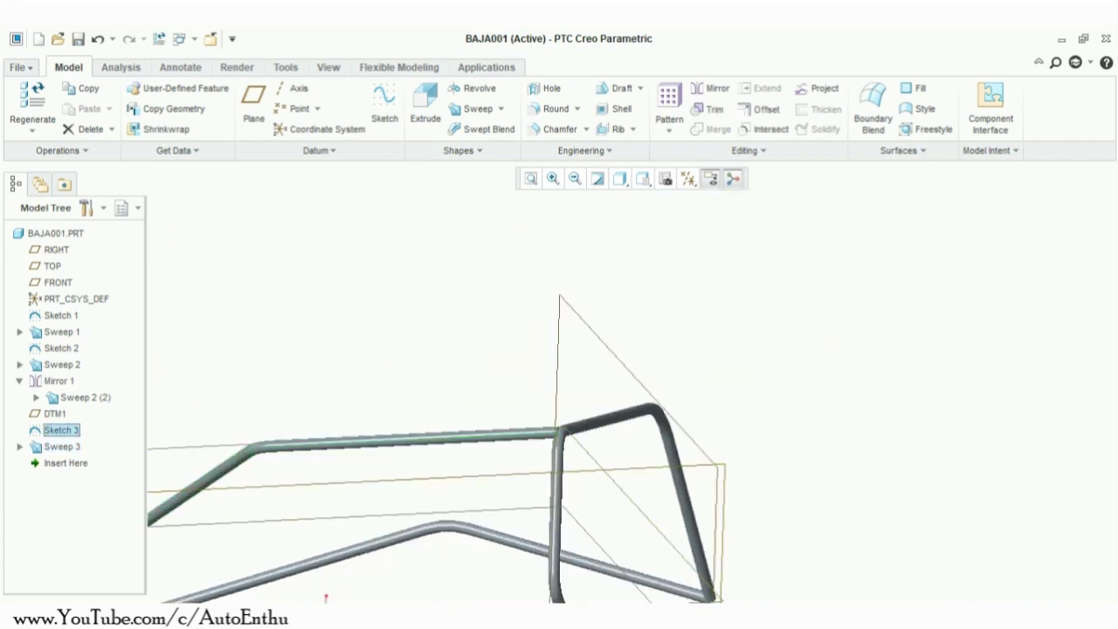
pyautogui.click(108, 144)
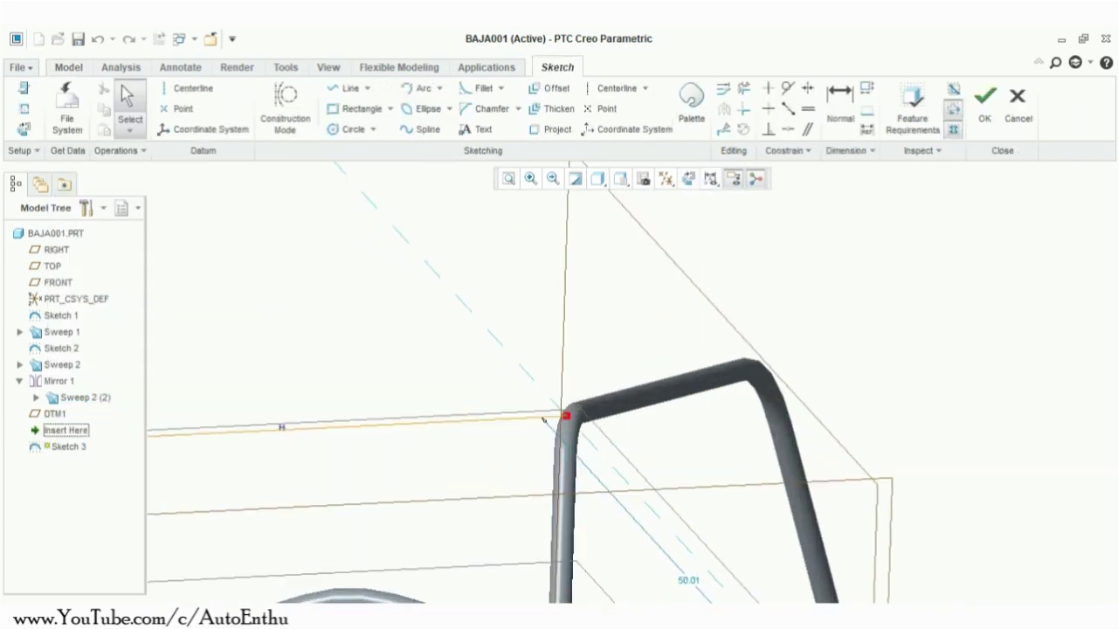
pyautogui.doubleClick(689, 580)
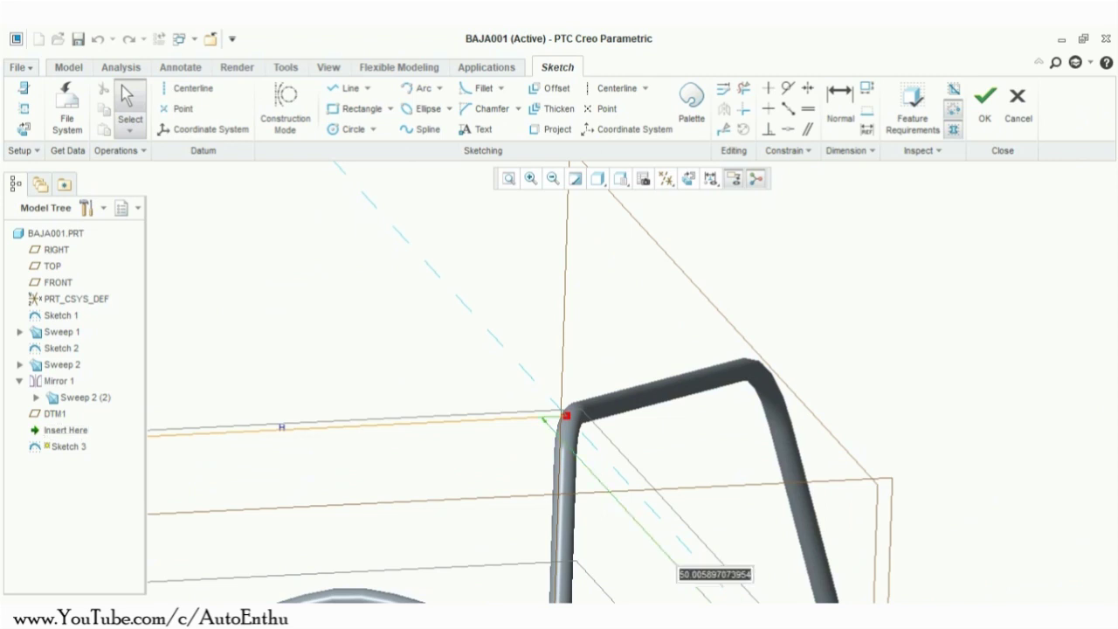
pyautogui.write('45.6')
pyautogui.press('Return')
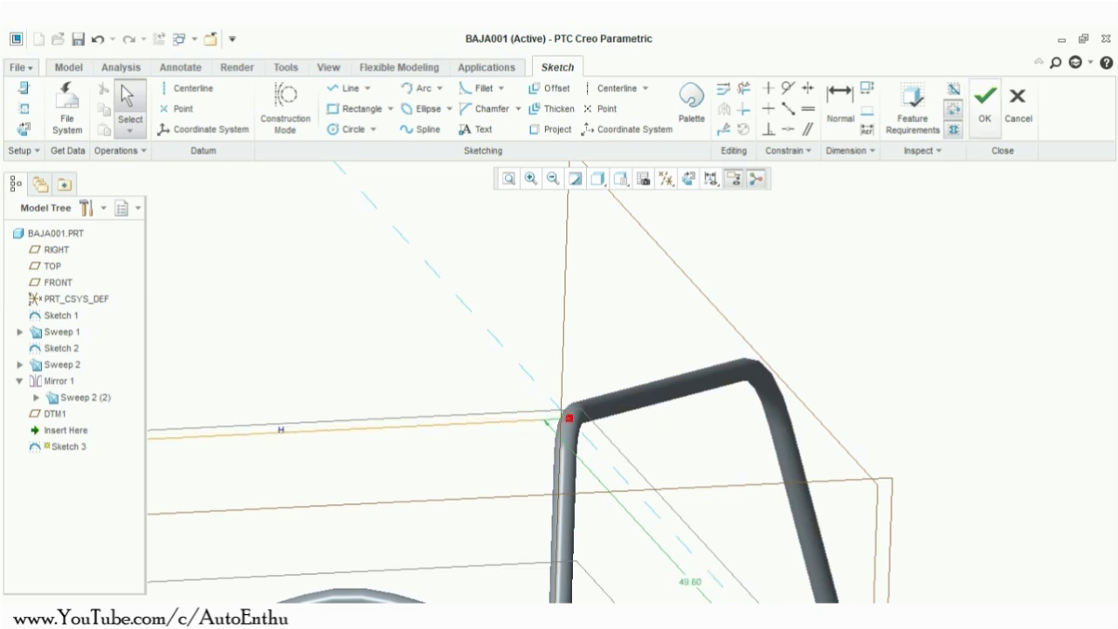
pyautogui.click(985, 107)
pyautogui.moveTo(559, 393); pyautogui.dragTo(559, 336, button='middle')
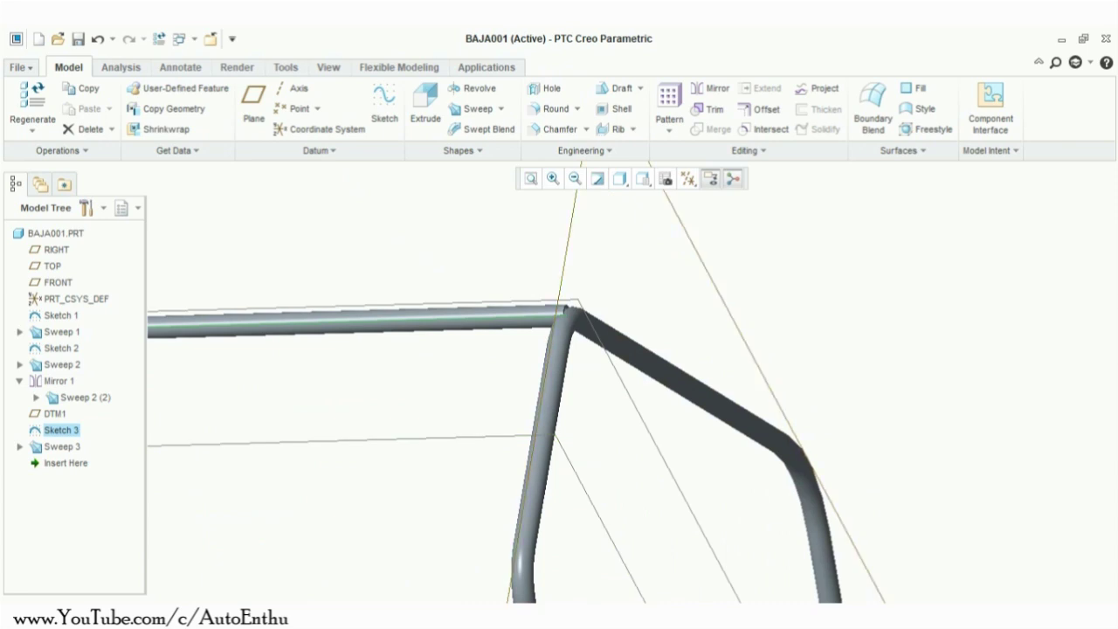
# Step: Reopen Sketch 3, set the top line's height above the base to 49.5, and finish the sketch
pyautogui.rightClick(66, 430)
pyautogui.click(127, 142)
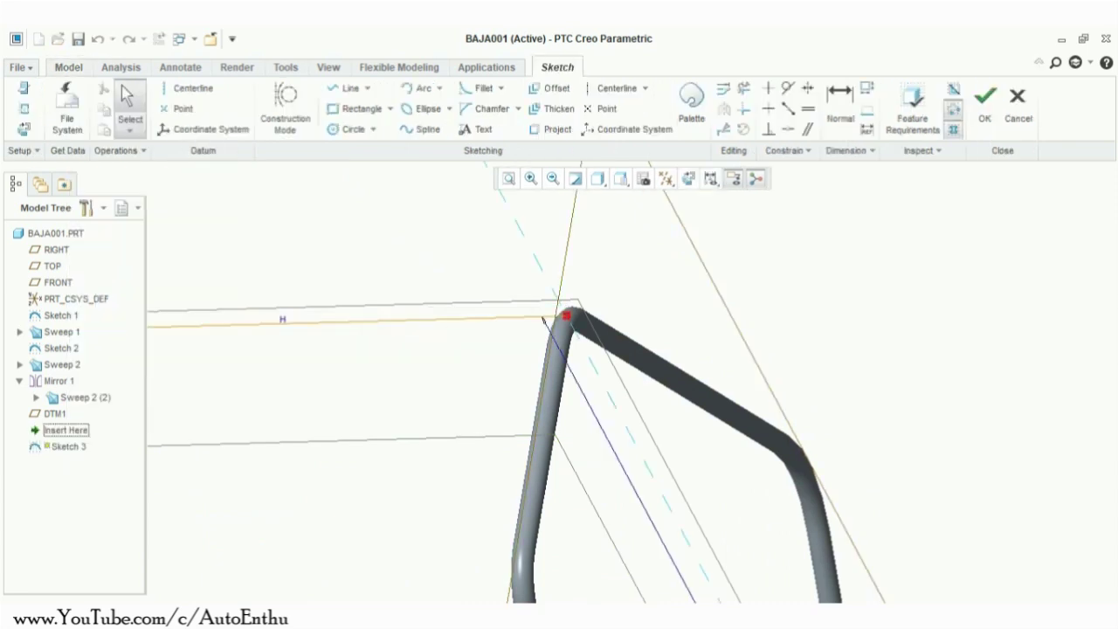
pyautogui.scroll(3, 699, 599)
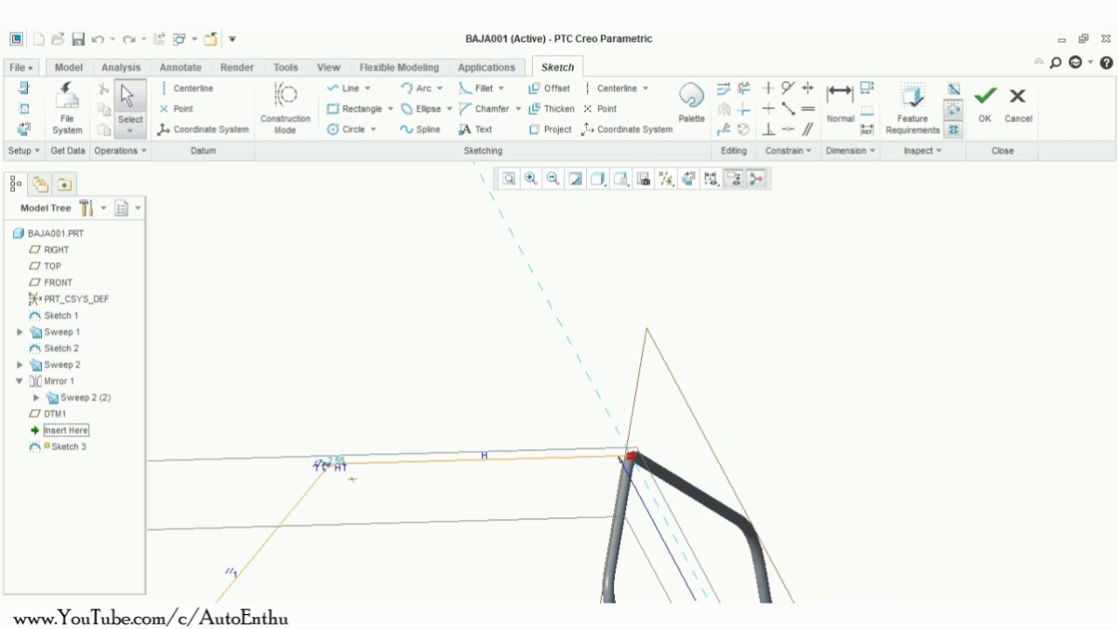
pyautogui.keyDown('shift'); pyautogui.moveTo(714, 588); pyautogui.dragTo(702, 427, button='middle'); pyautogui.keyUp('shift')
pyautogui.scroll(-4, 702, 427)
pyautogui.doubleClick(670, 469)
pyautogui.write('49.5')
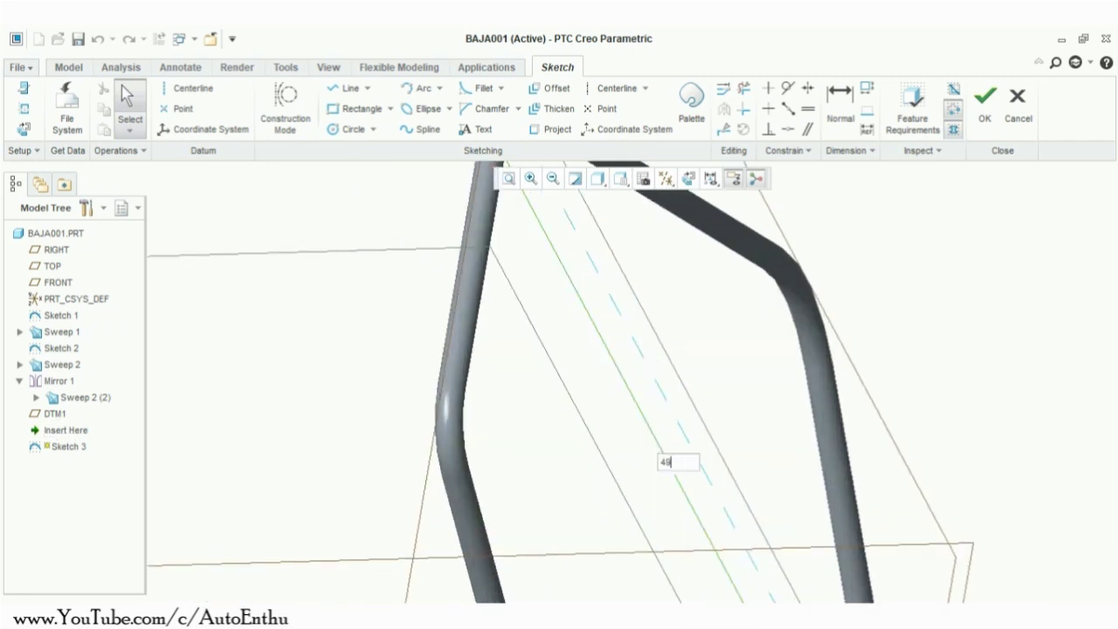
pyautogui.press('Return')
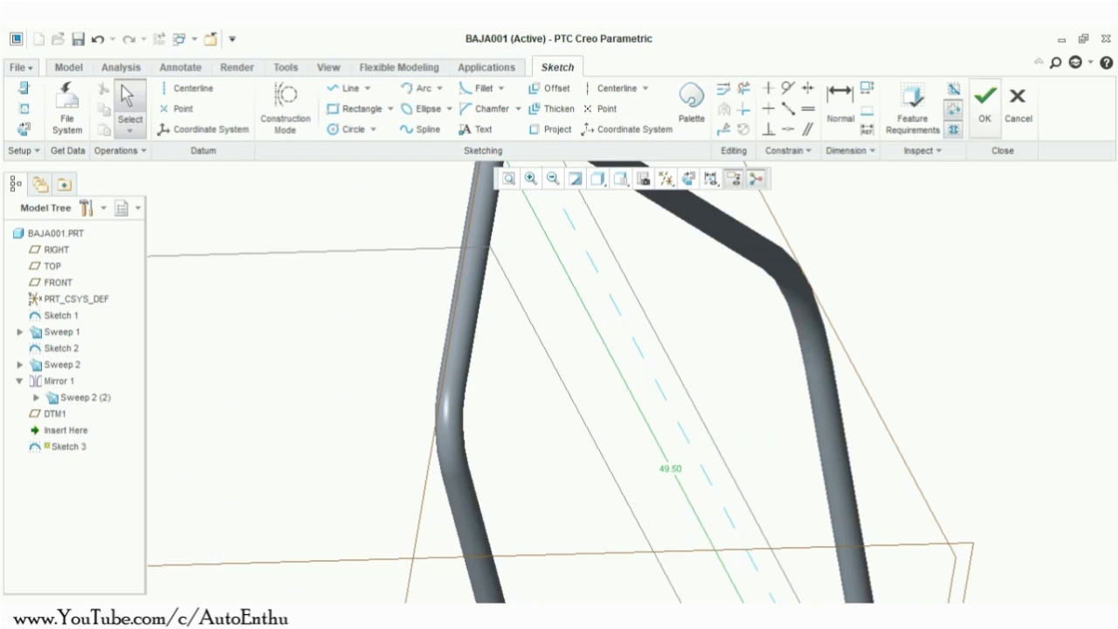
pyautogui.click(986, 101)
# Step: Redefine datum plane DTM1, setting its offset from the RIGHT plane to 6.75
pyautogui.scroll(4, 639, 336)
pyautogui.scroll(-2, 572, 278)
pyautogui.scroll(-3, 577, 236)
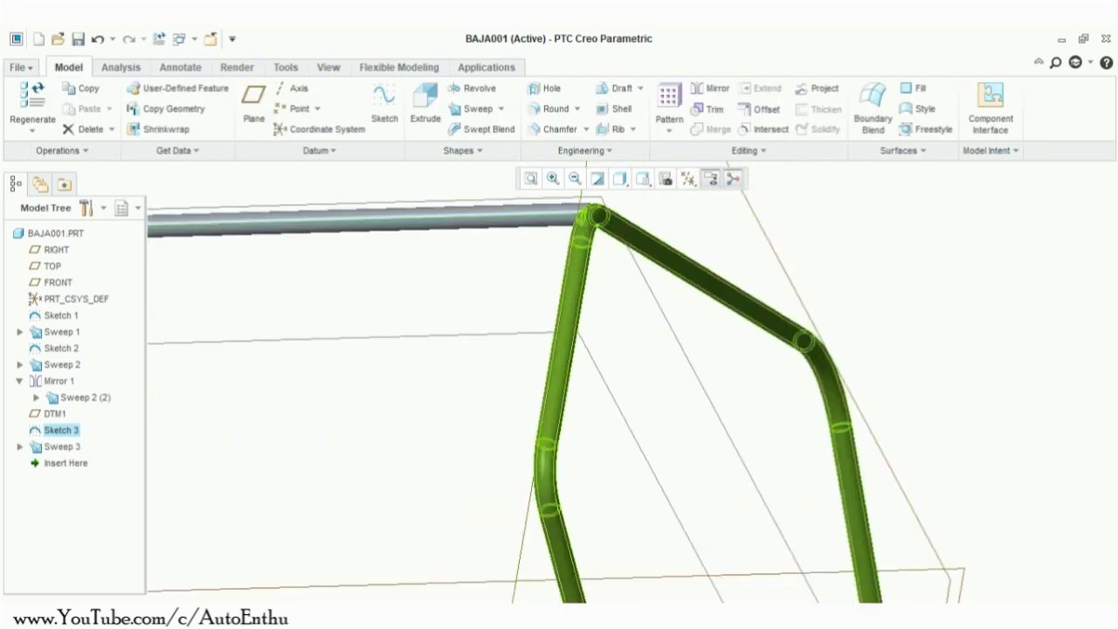
pyautogui.moveTo(577, 236); pyautogui.dragTo(625, 354, button='middle')
pyautogui.moveTo(624, 402); pyautogui.dragTo(636, 350, button='middle')
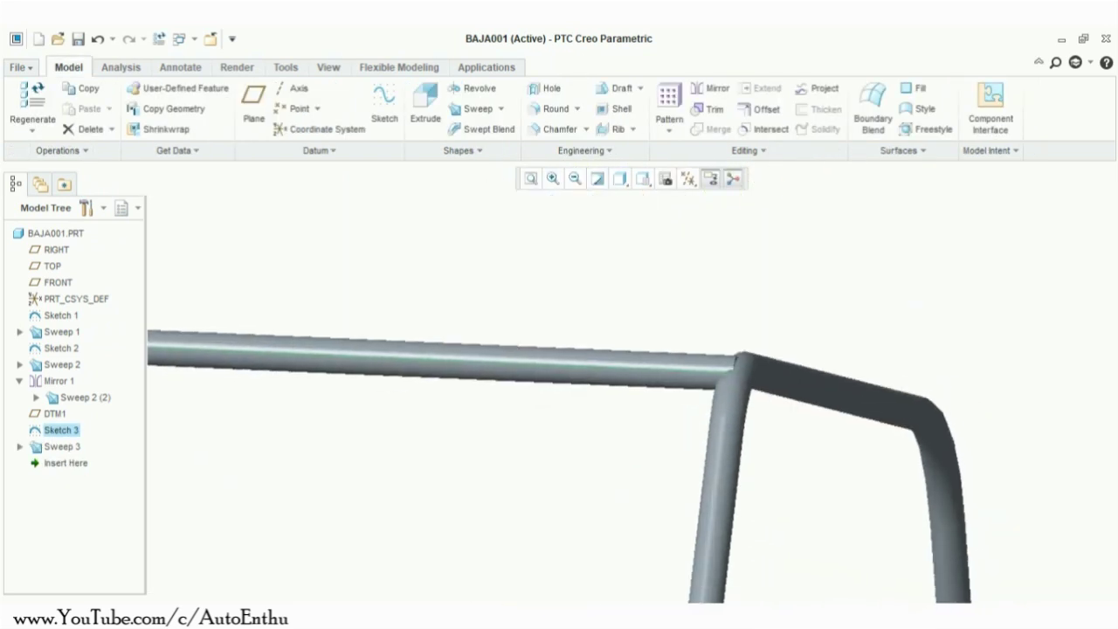
pyautogui.scroll(3, 636, 350)
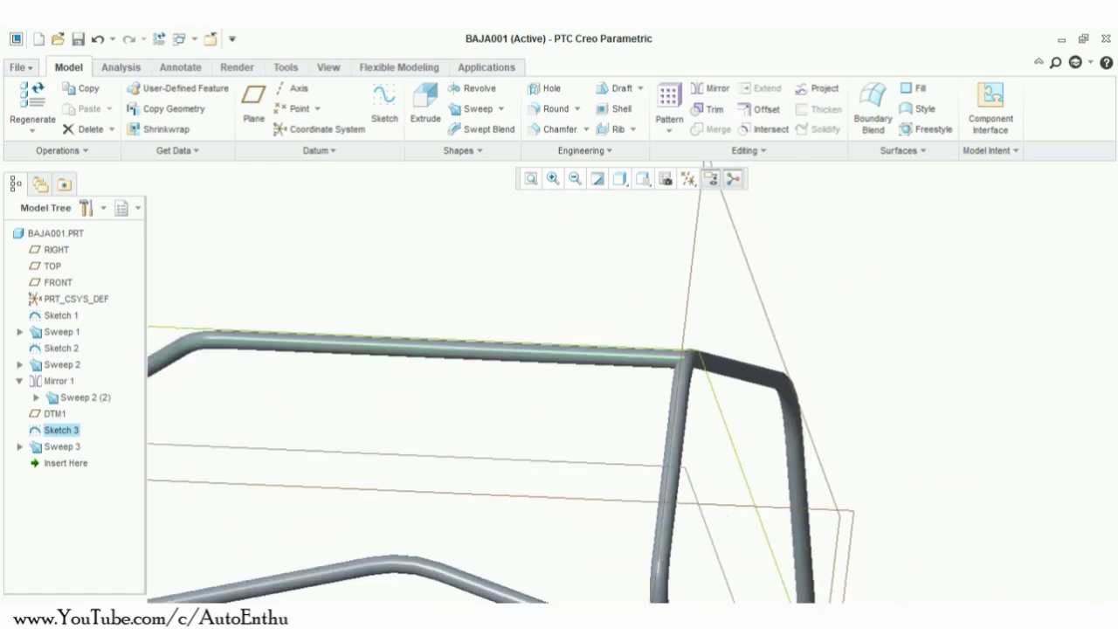
pyautogui.click(55, 414)
pyautogui.rightClick(49, 414)
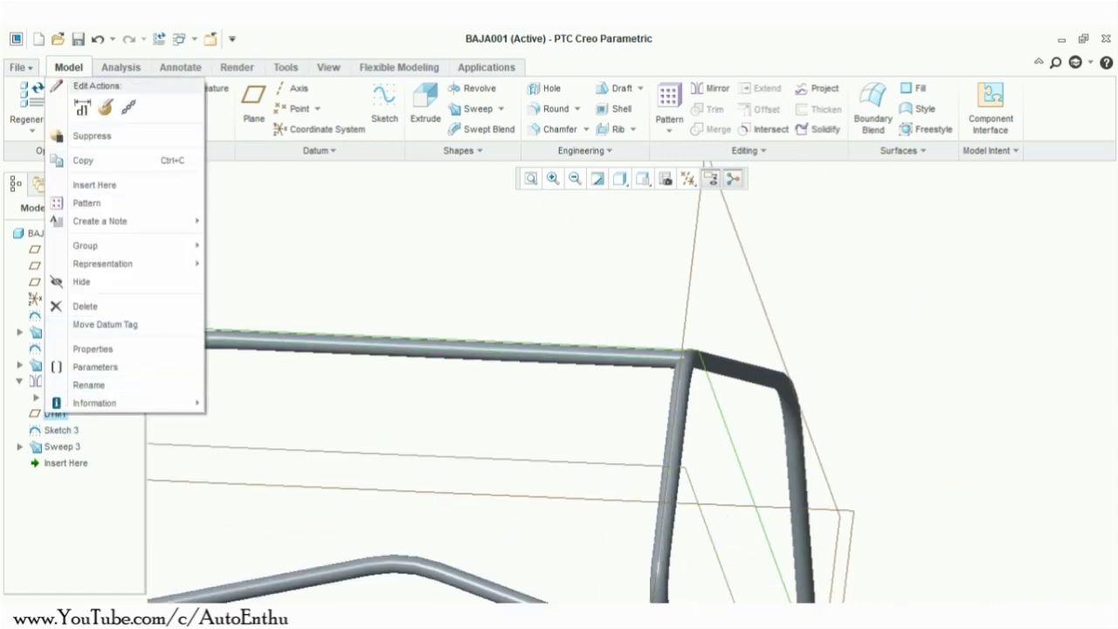
pyautogui.click(105, 107)
pyautogui.scroll(5, 552, 501)
pyautogui.doubleClick(969, 351)
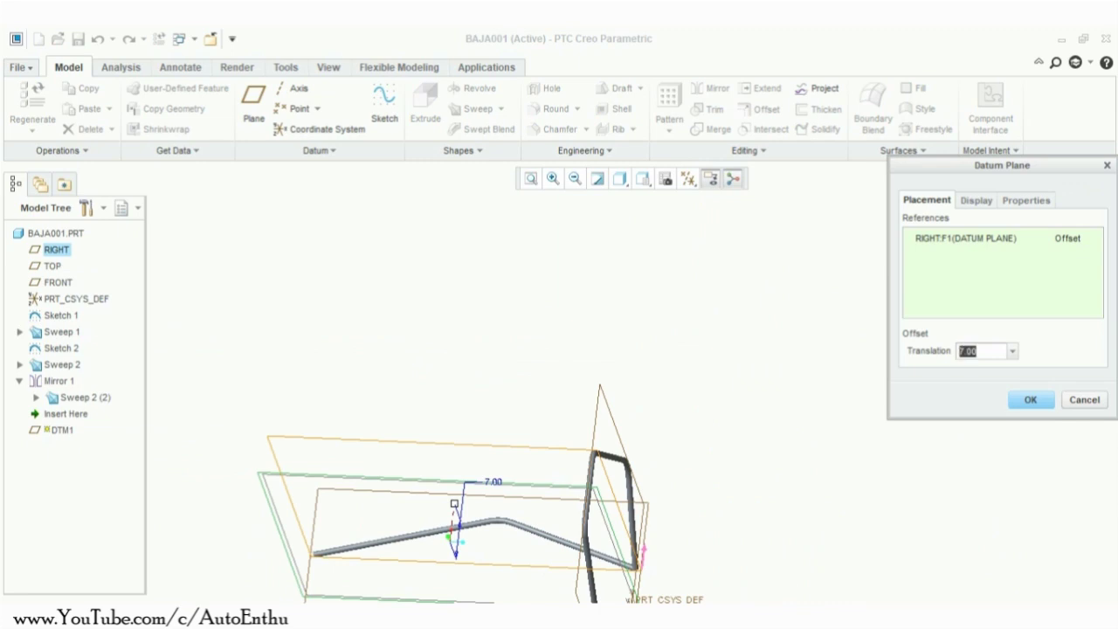
pyautogui.moveTo(552, 472); pyautogui.dragTo(376, 499, button='middle')
pyautogui.scroll(-5, 376, 499)
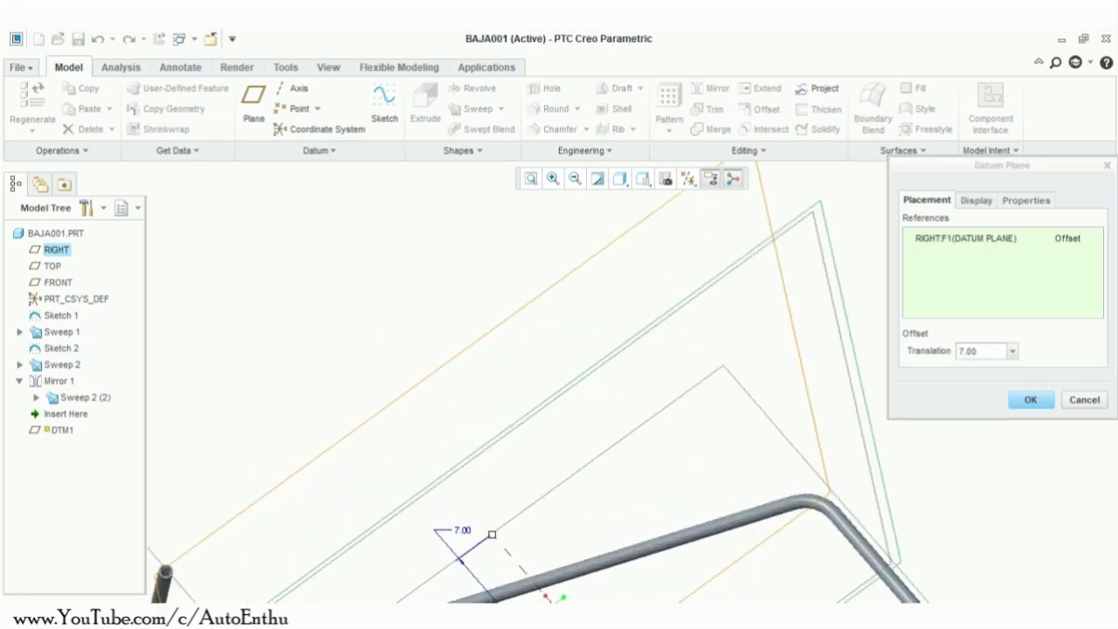
pyautogui.keyDown('shift'); pyautogui.moveTo(233, 573); pyautogui.dragTo(352, 448, button='middle'); pyautogui.keyUp('shift')
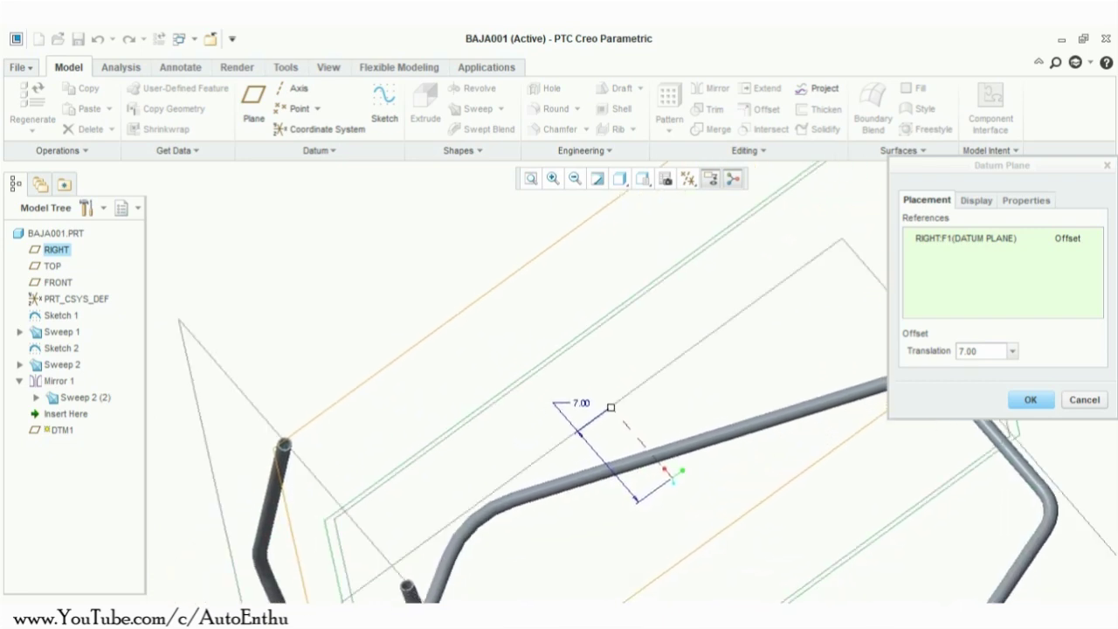
pyautogui.scroll(-3, 352, 448)
pyautogui.moveTo(858, 373); pyautogui.dragTo(862, 377)
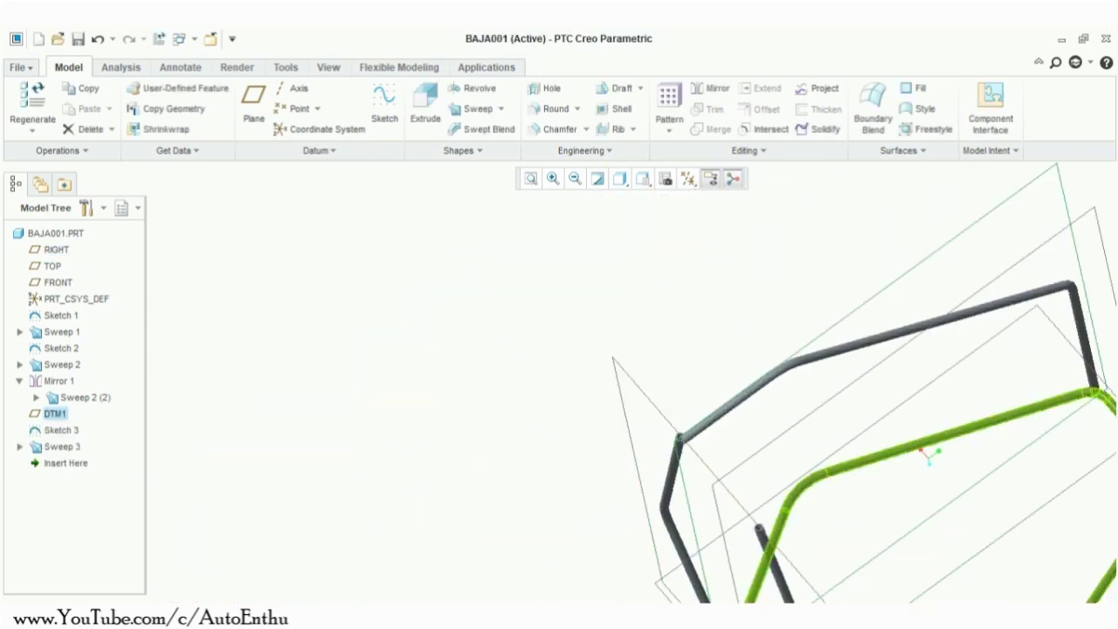
# Step: Reopen the definition of datum plane DTM1 and set its offset from the RIGHT plane to 6.88
pyautogui.scroll(-6, 686, 504)
pyautogui.moveTo(715, 489); pyautogui.dragTo(759, 515, button='middle')
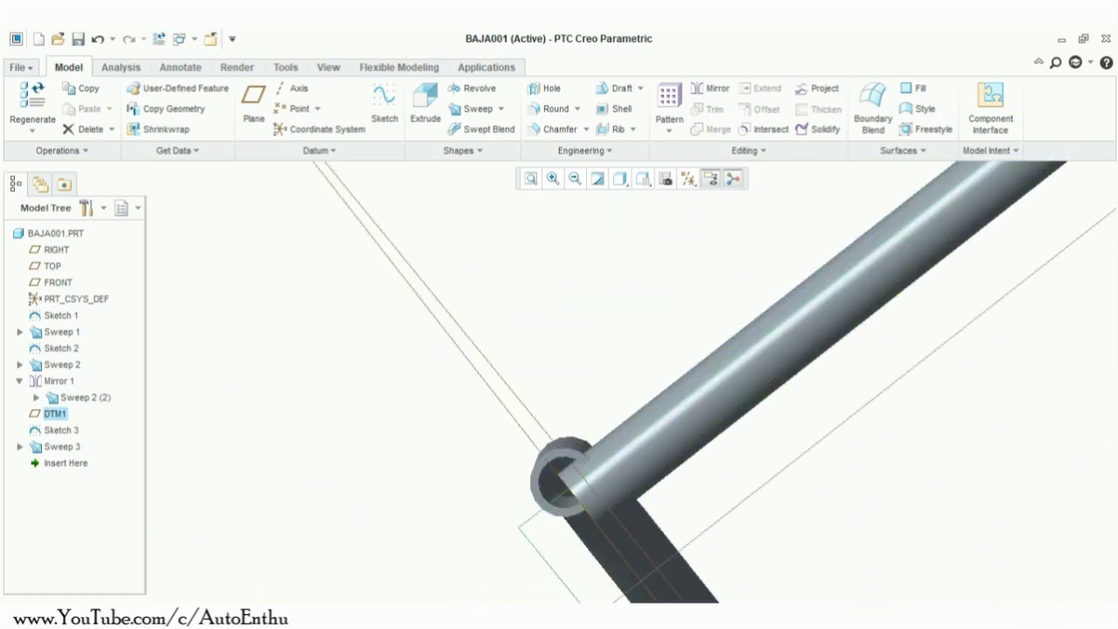
pyautogui.rightClick(45, 413)
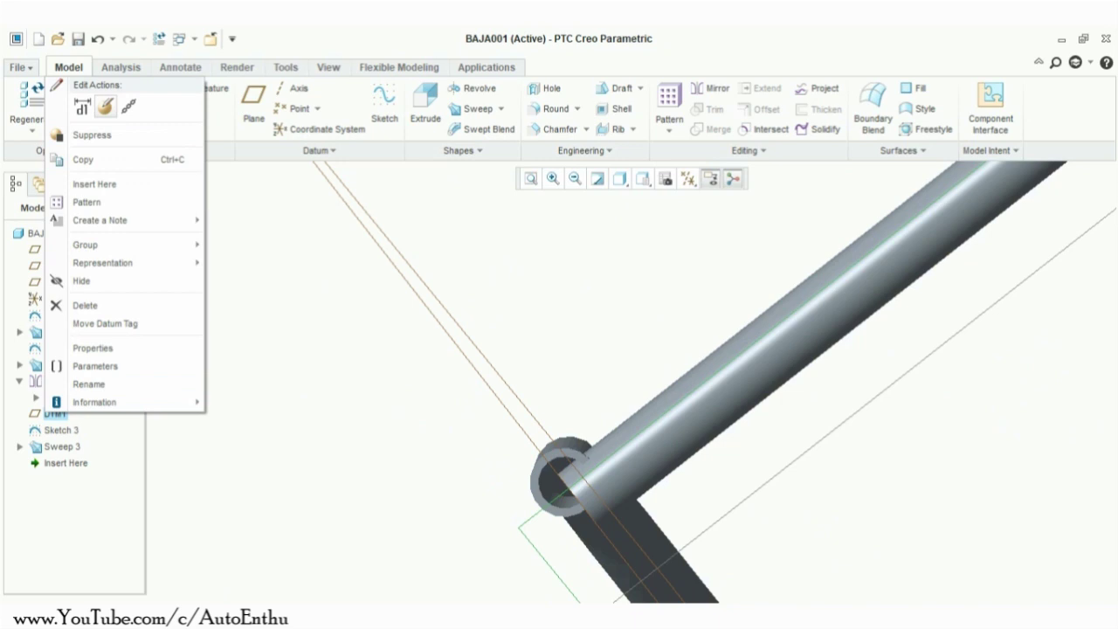
pyautogui.click(106, 105)
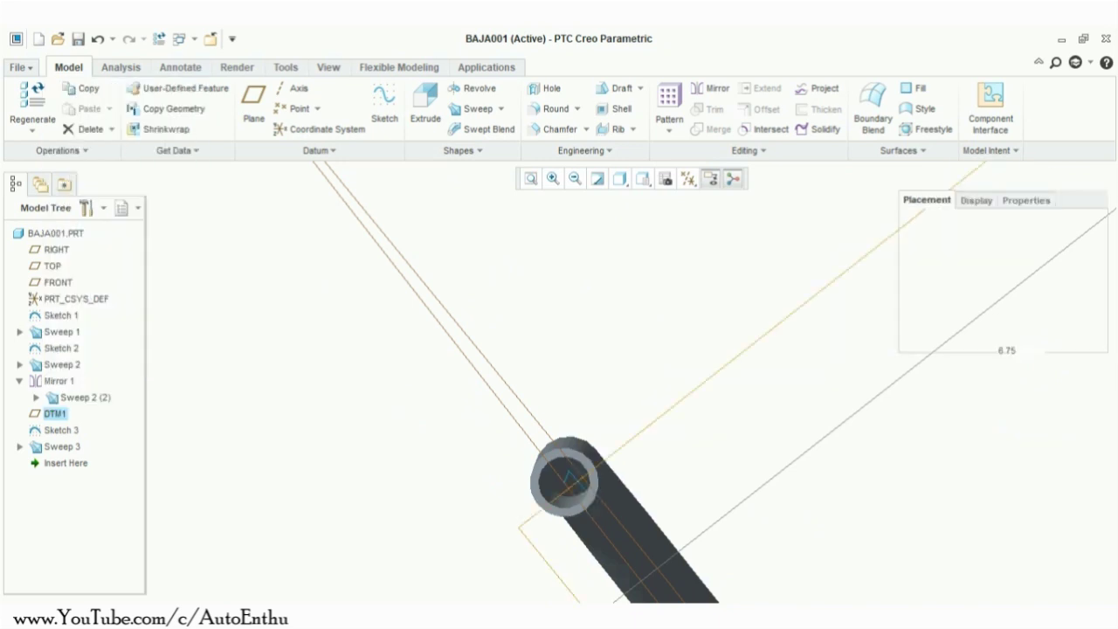
pyautogui.click(1031, 399)
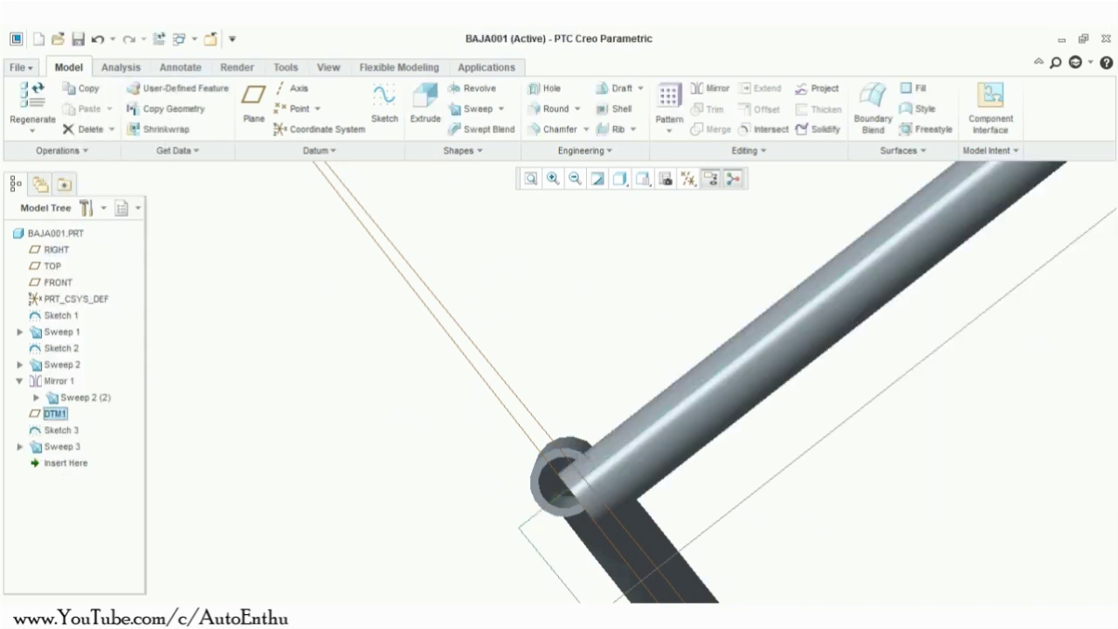
pyautogui.rightClick(57, 414)
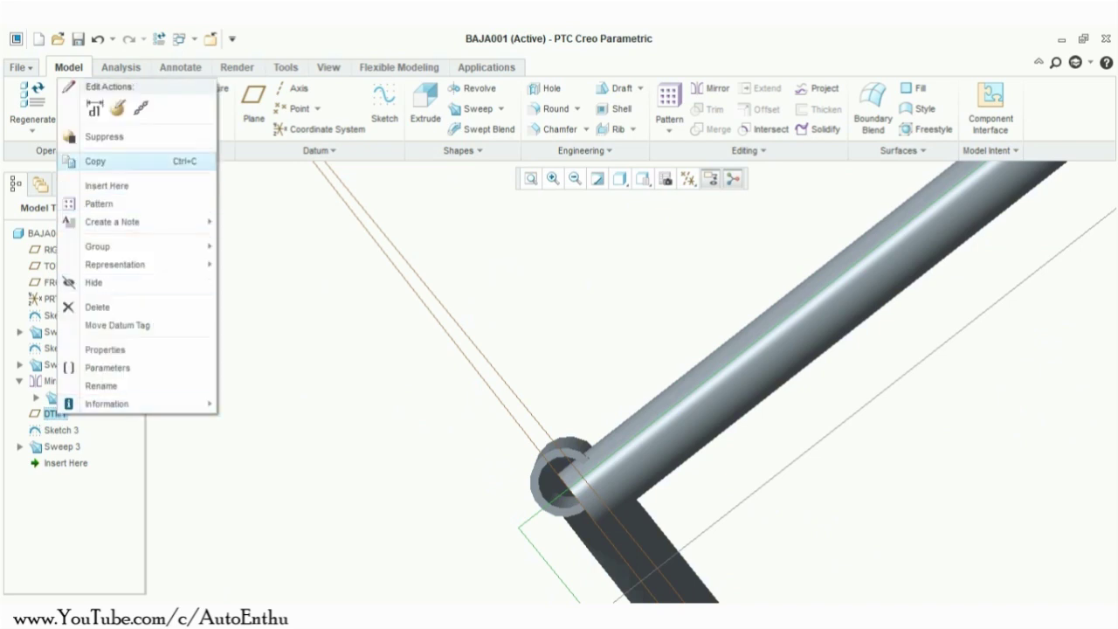
pyautogui.click(118, 107)
pyautogui.scroll(5, 786, 427)
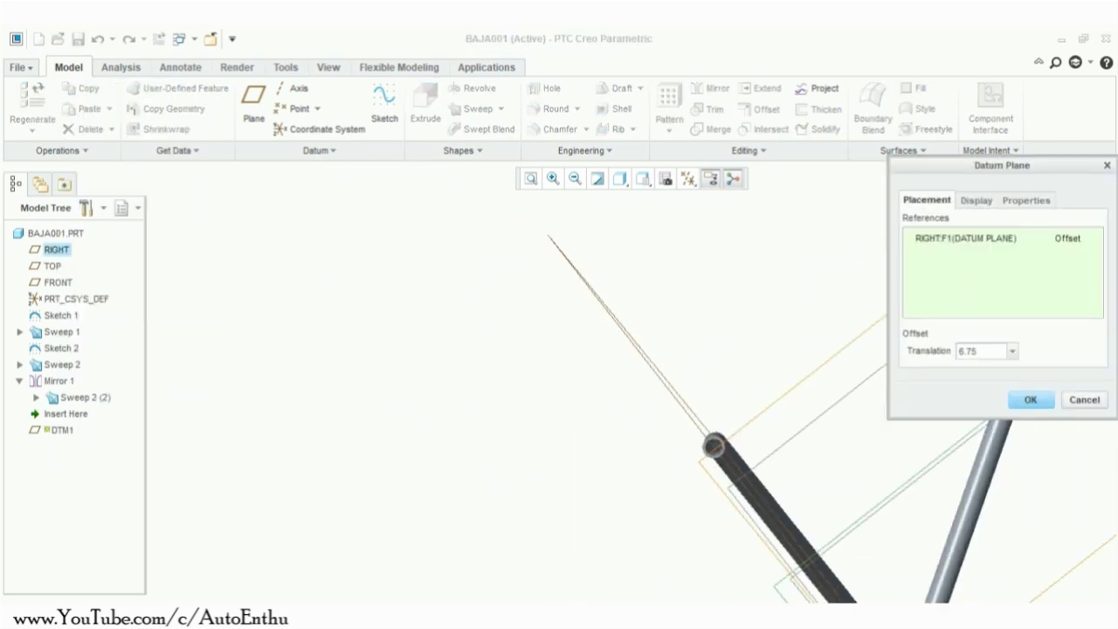
pyautogui.keyDown('shift'); pyautogui.moveTo(830, 429); pyautogui.dragTo(449, 515, button='middle'); pyautogui.keyUp('shift')
pyautogui.moveTo(878, 306); pyautogui.dragTo(877, 303)
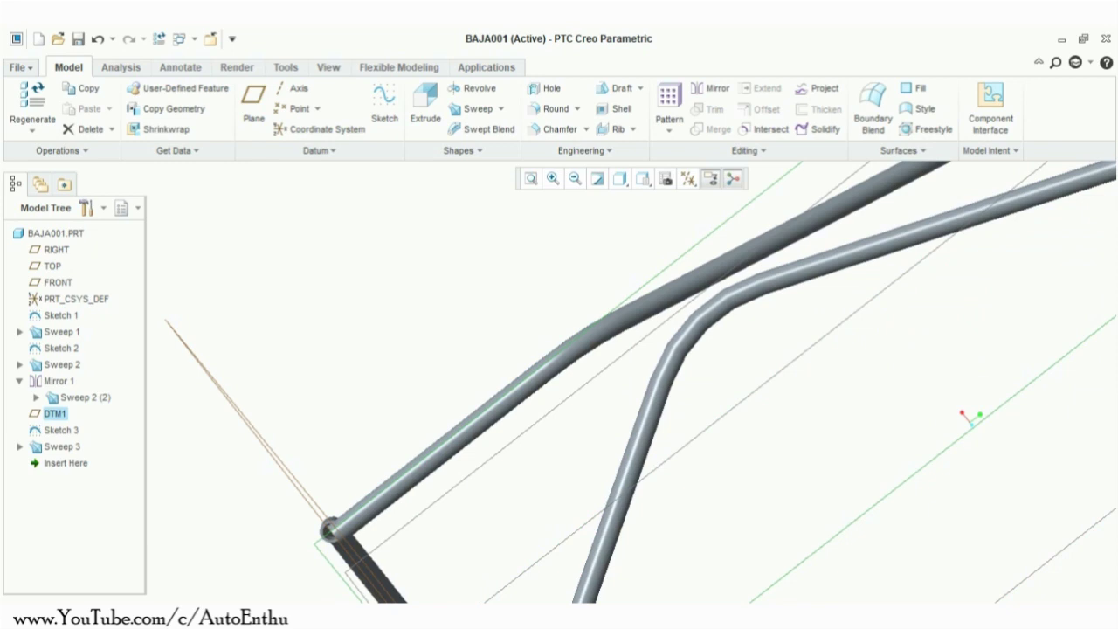
# Step: Edit Sketch 3 to set the top line's height above the base to 49.4, and finish the sketch
pyautogui.moveTo(891, 406); pyautogui.dragTo(934, 419, button='middle')
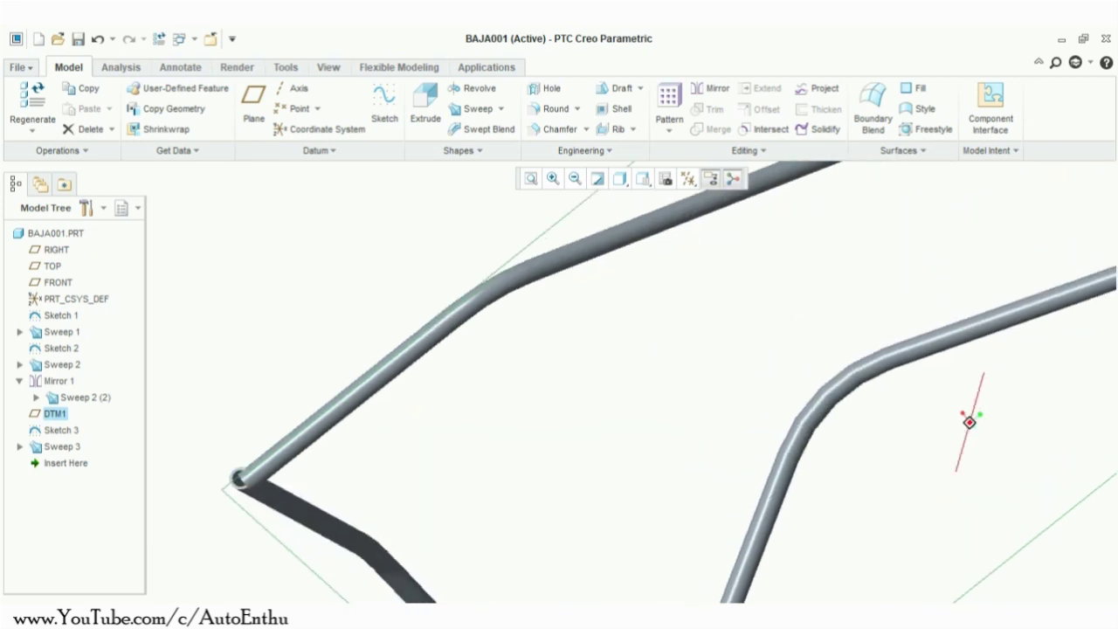
pyautogui.scroll(5, 935, 419)
pyautogui.scroll(-3, 1045, 288)
pyautogui.keyDown('shift'); pyautogui.moveTo(1010, 449); pyautogui.dragTo(969, 358, button='middle'); pyautogui.keyUp('shift')
pyautogui.scroll(-6, 982, 358)
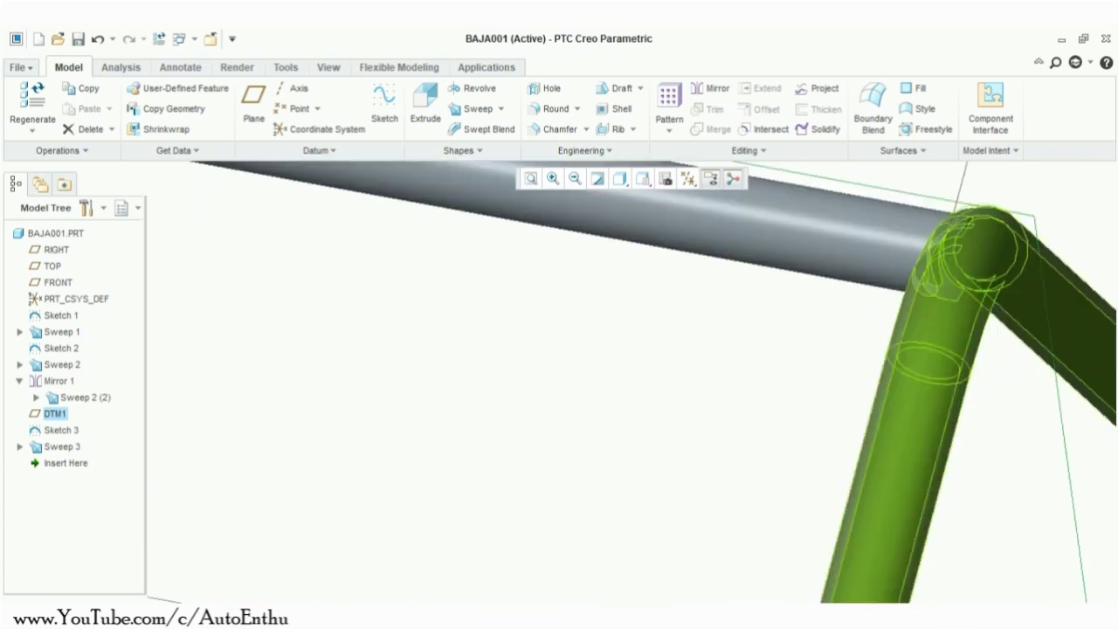
pyautogui.scroll(3, 681, 404)
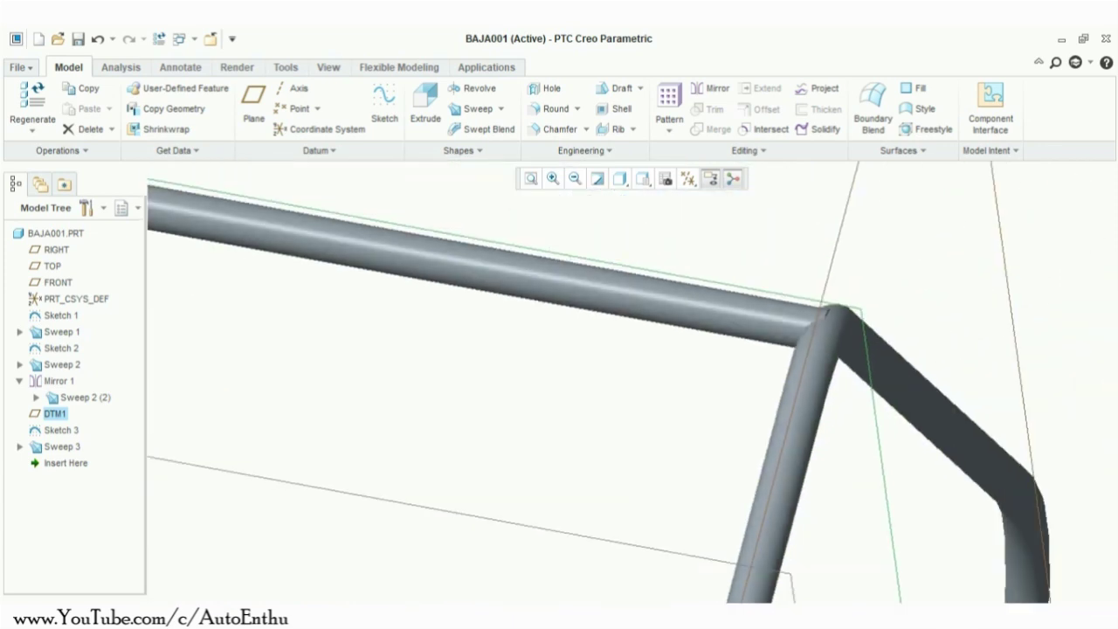
pyautogui.click(672, 302)
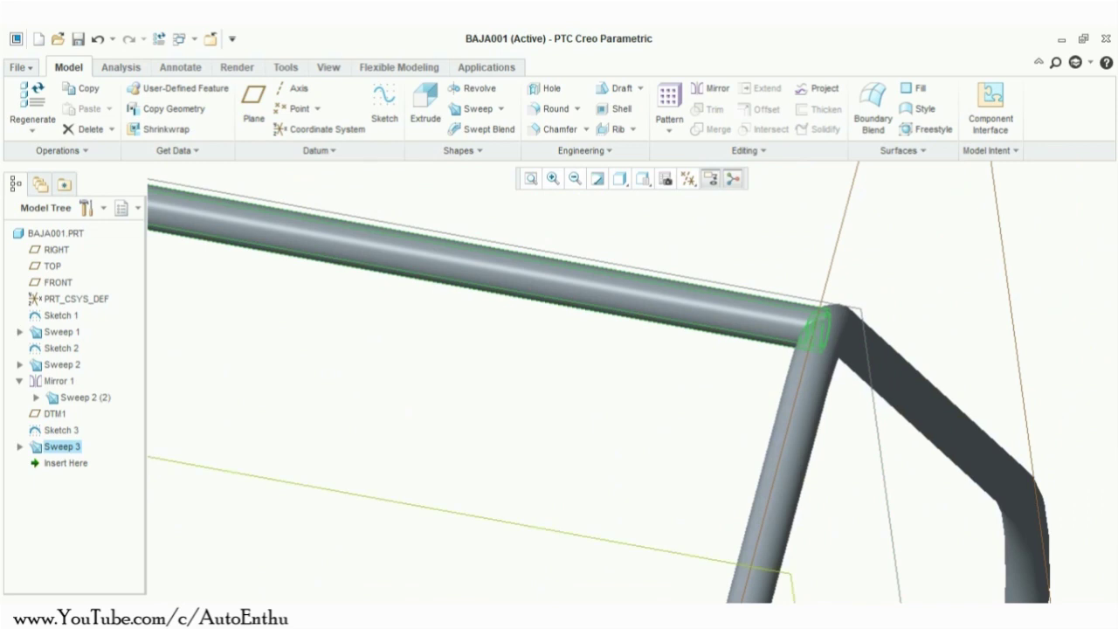
pyautogui.rightClick(73, 431)
pyautogui.click(132, 144)
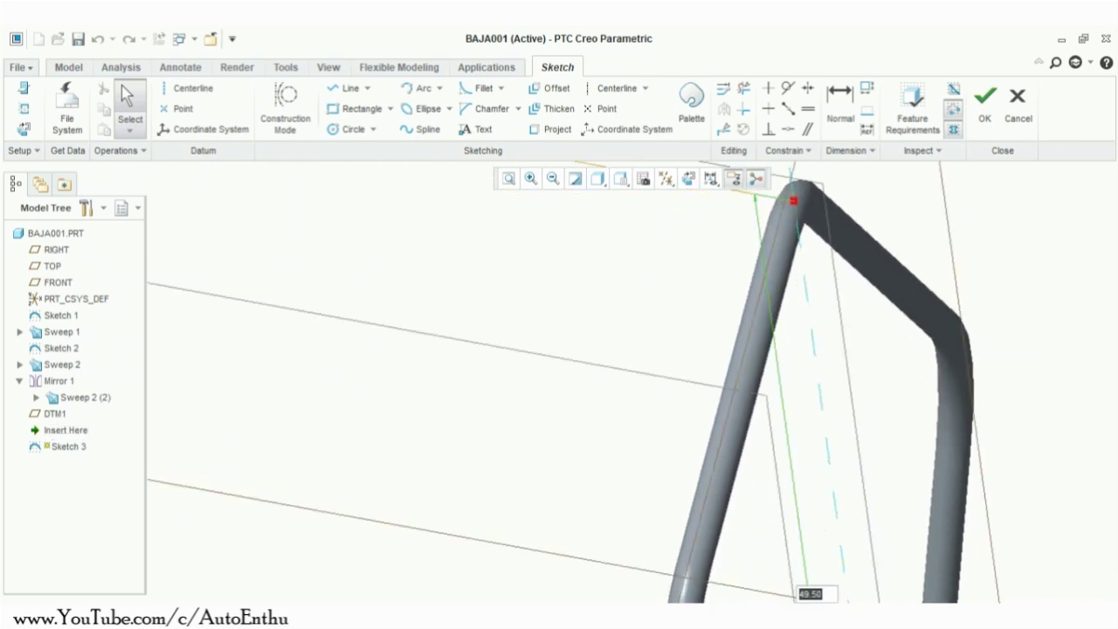
pyautogui.write('49.4')
pyautogui.press('Return')
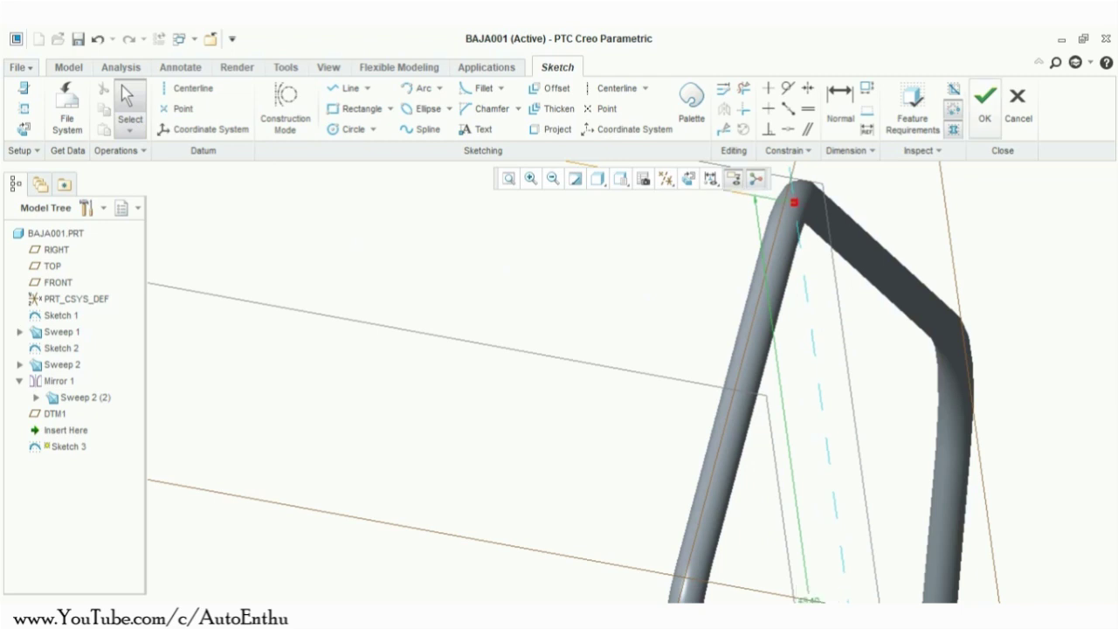
pyautogui.click(985, 106)
# Step: Redefine datum plane DTM1 with an offset of 6.9 from the RIGHT plane
pyautogui.moveTo(699, 367); pyautogui.dragTo(725, 398, button='middle')
pyautogui.scroll(3, 684, 401)
pyautogui.scroll(-5, 349, 481)
pyautogui.moveTo(559, 393); pyautogui.dragTo(647, 489, button='middle')
pyautogui.scroll(3, 390, 530)
pyautogui.scroll(-2, 381, 542)
pyautogui.scroll(-3, 341, 553)
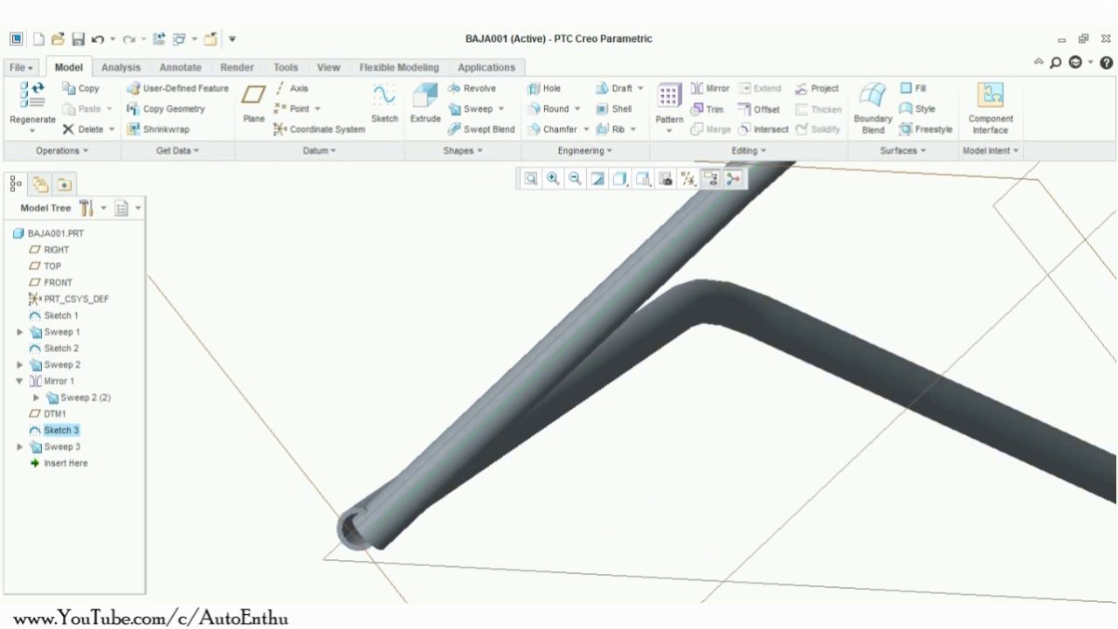
pyautogui.rightClick(49, 414)
pyautogui.click(106, 110)
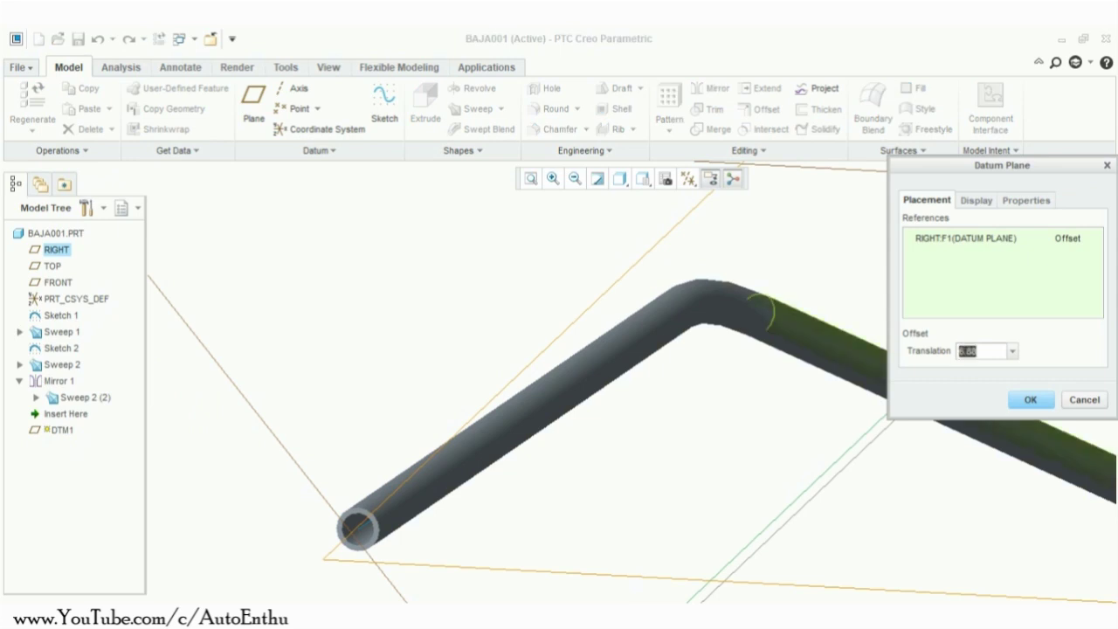
pyautogui.write('6')
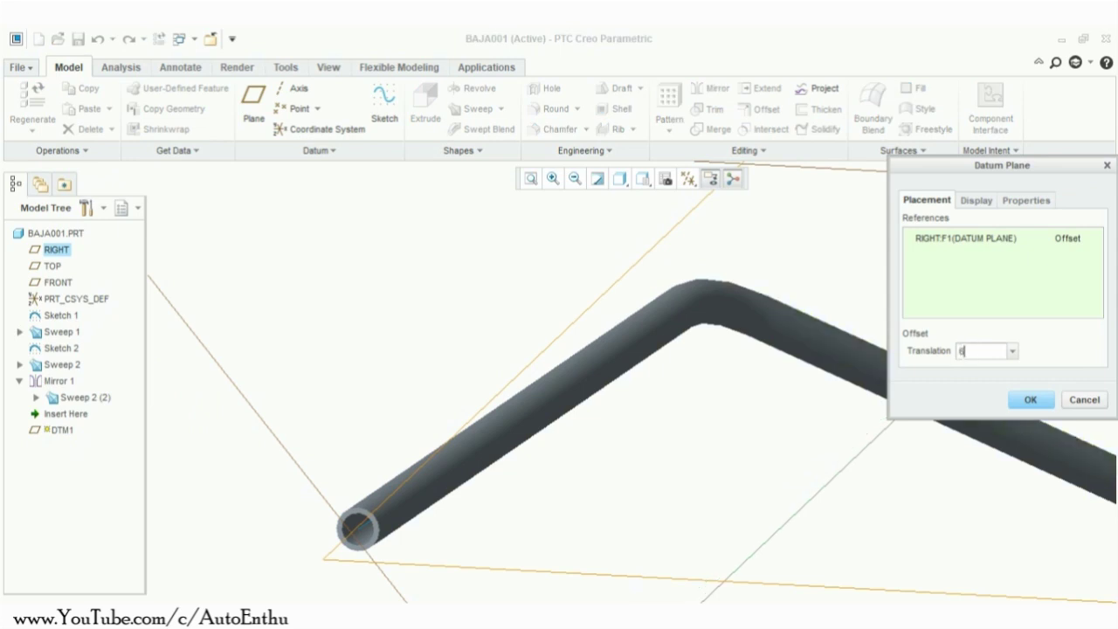
pyautogui.write('.9')
pyautogui.press('Return')
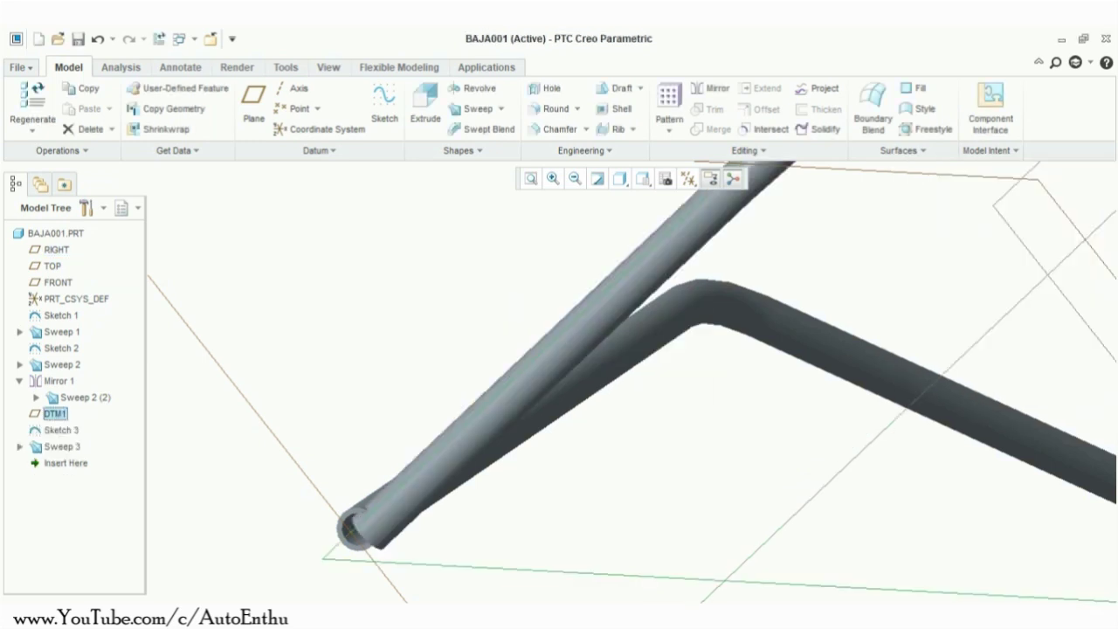
# Step: Set the offset of datum plane DTM1 from the RIGHT plane to 7
pyautogui.rightClick(56, 414)
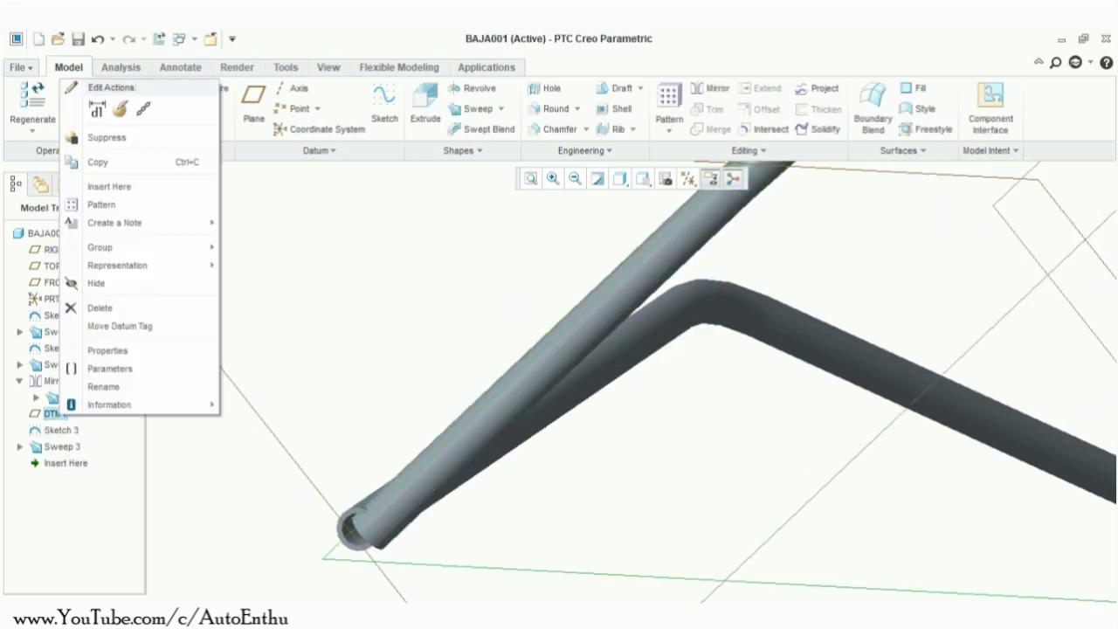
pyautogui.click(120, 109)
pyautogui.doubleClick(969, 351)
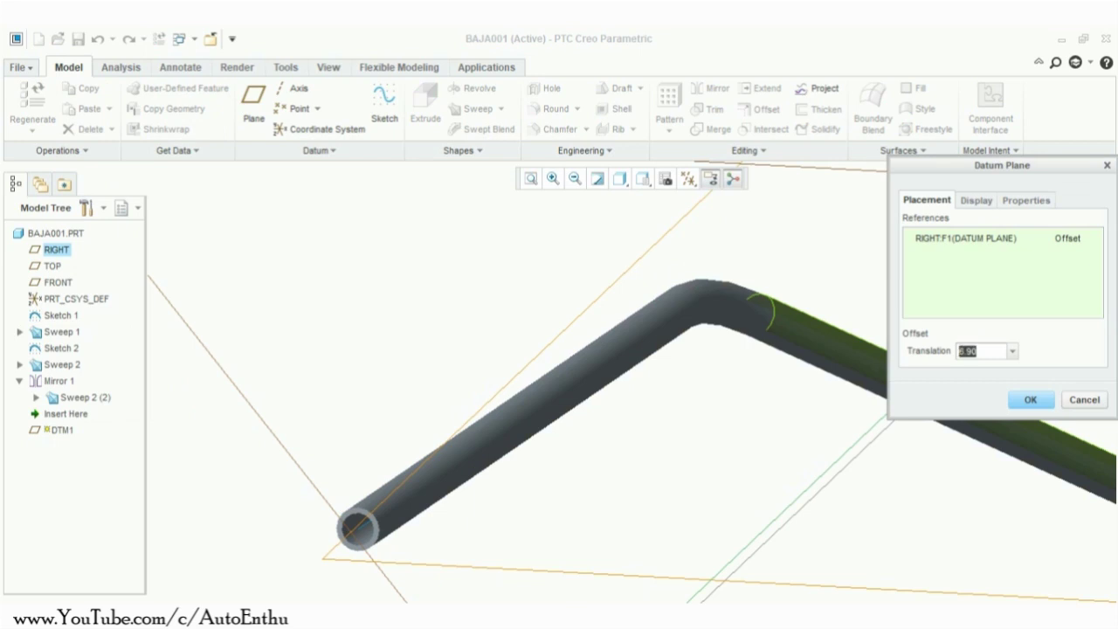
pyautogui.write('7')
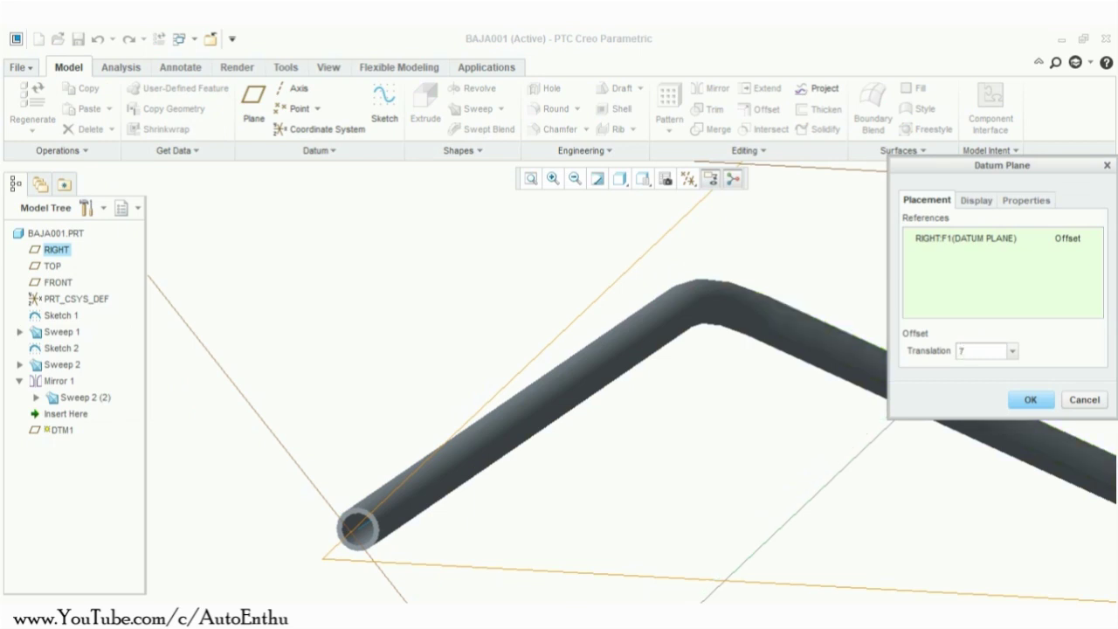
pyautogui.press('Return')
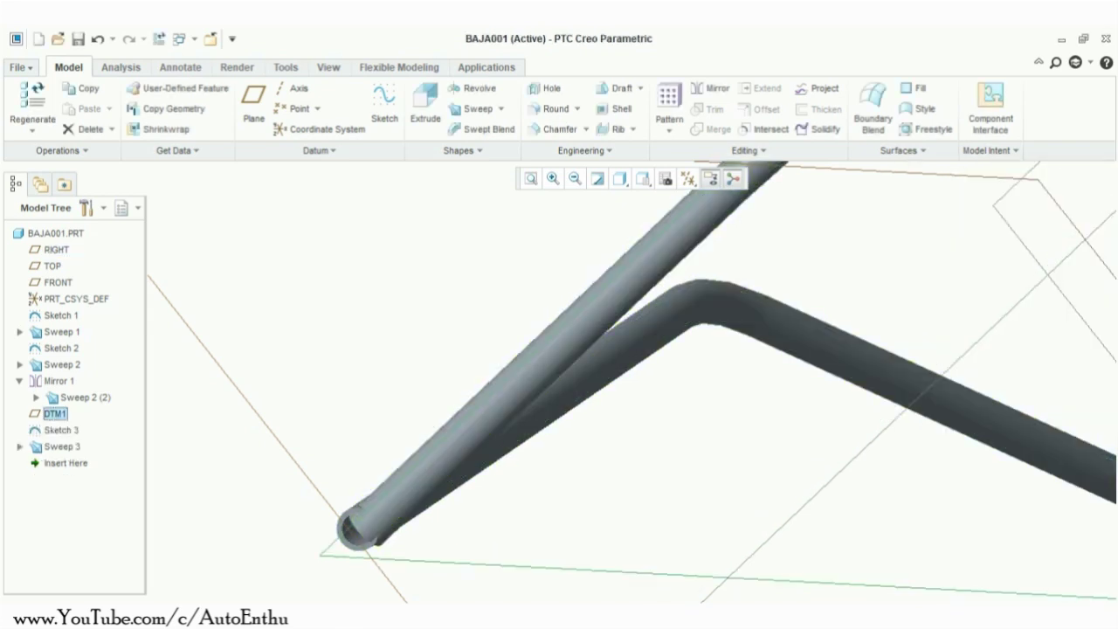
# Step: Examine both ends of the upper side member where it meets the frame, and the overall frame from several angles
pyautogui.moveTo(406, 511); pyautogui.dragTo(462, 538, button='middle')
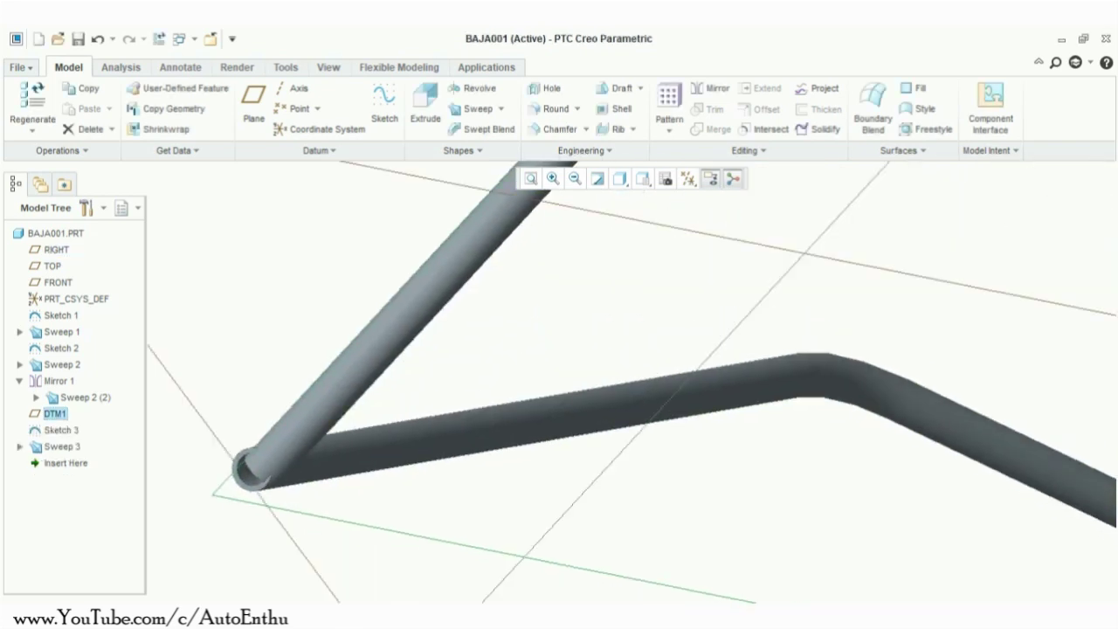
pyautogui.scroll(4, 461, 538)
pyautogui.scroll(5, 705, 456)
pyautogui.scroll(-3, 908, 301)
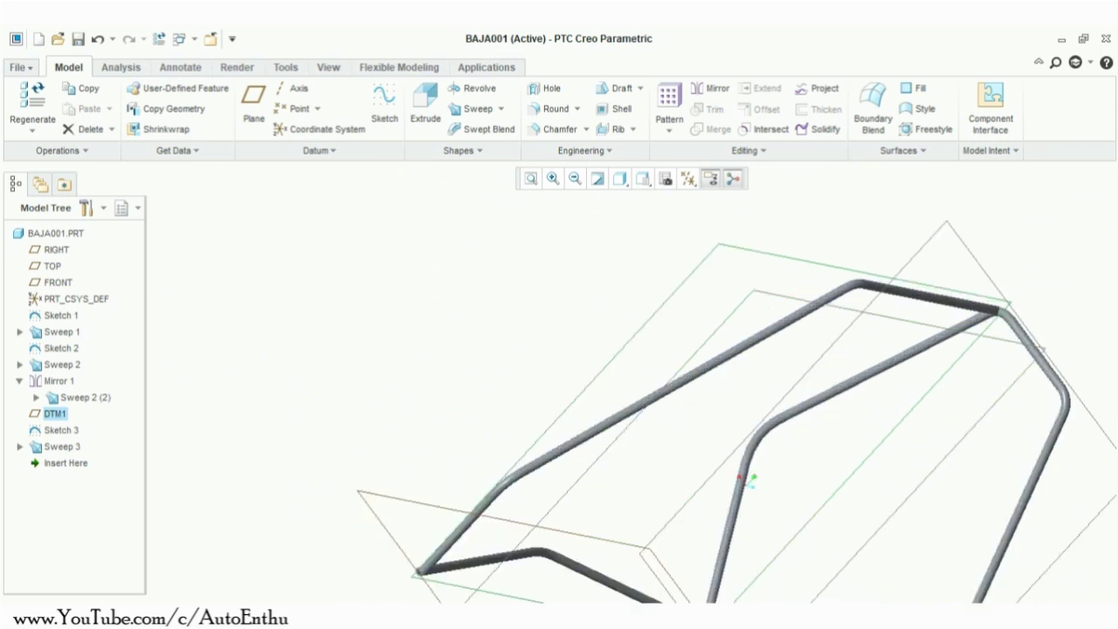
pyautogui.moveTo(917, 300); pyautogui.dragTo(961, 316, button='middle')
pyautogui.scroll(-4, 1004, 279)
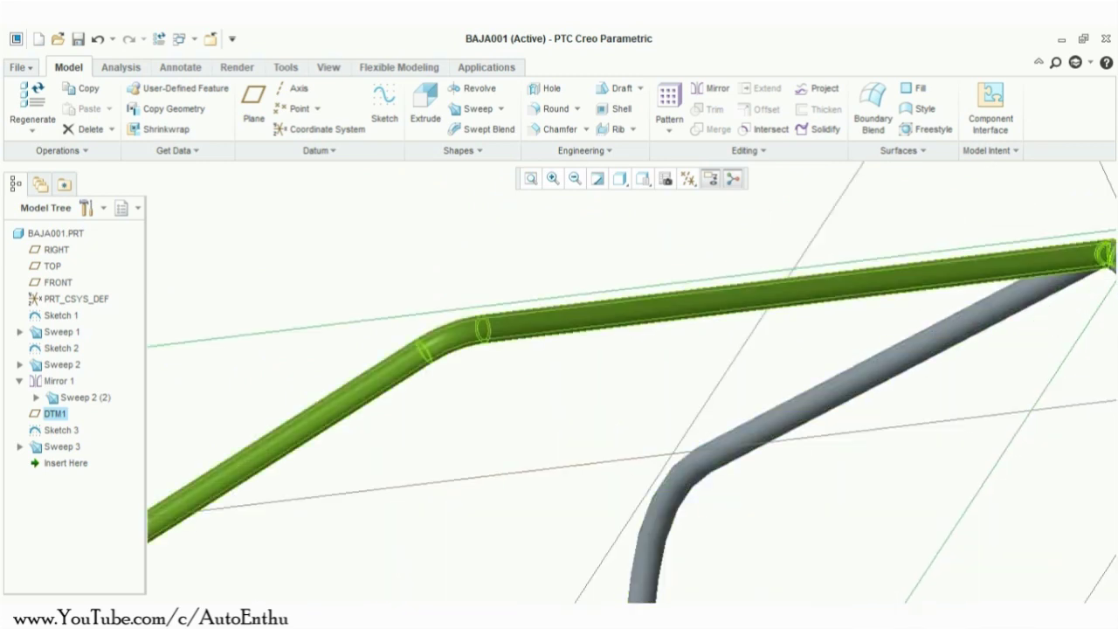
pyautogui.scroll(2, 1078, 290)
pyautogui.scroll(-3, 613, 433)
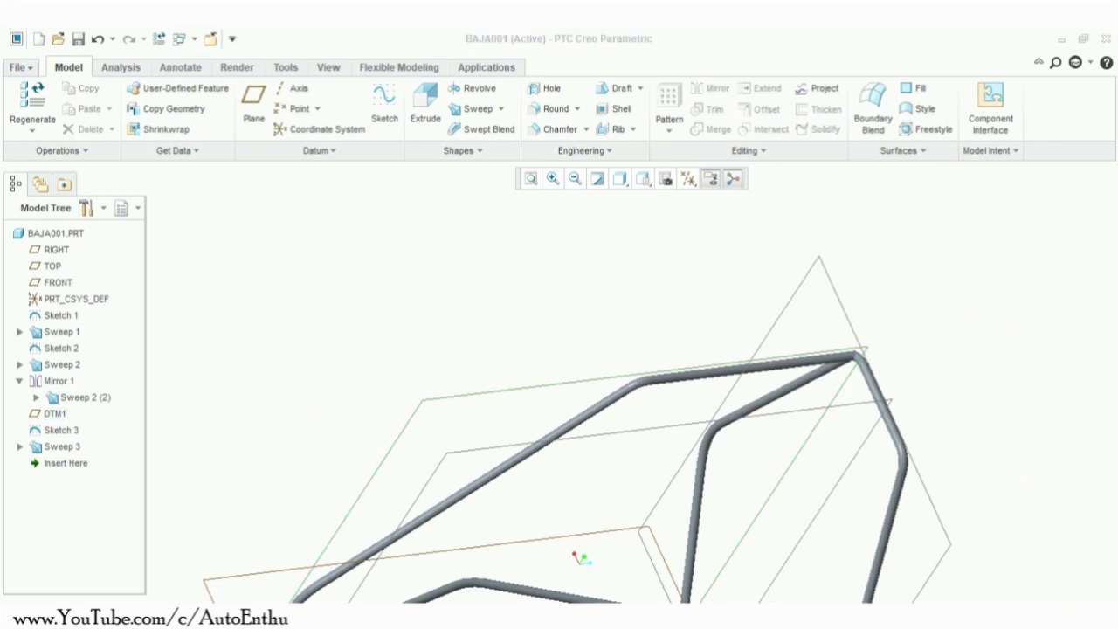
pyautogui.moveTo(613, 393); pyautogui.dragTo(590, 407, button='middle')
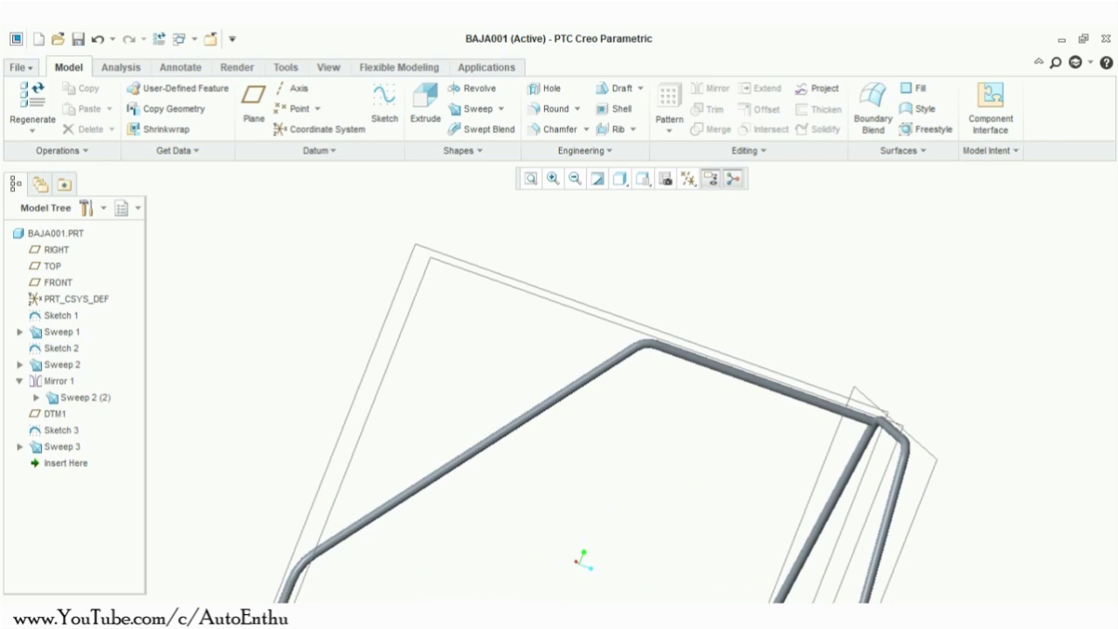
pyautogui.keyDown('shift'); pyautogui.moveTo(954, 487); pyautogui.dragTo(973, 337, button='middle'); pyautogui.keyUp('shift')
pyautogui.moveTo(999, 414)
pyautogui.keyDown('shift'); pyautogui.mouseDown(button='middle')
pyautogui.moveTo(963, 416)
pyautogui.moveTo(979, 423)
pyautogui.mouseUp(button='middle'); pyautogui.keyUp('shift')
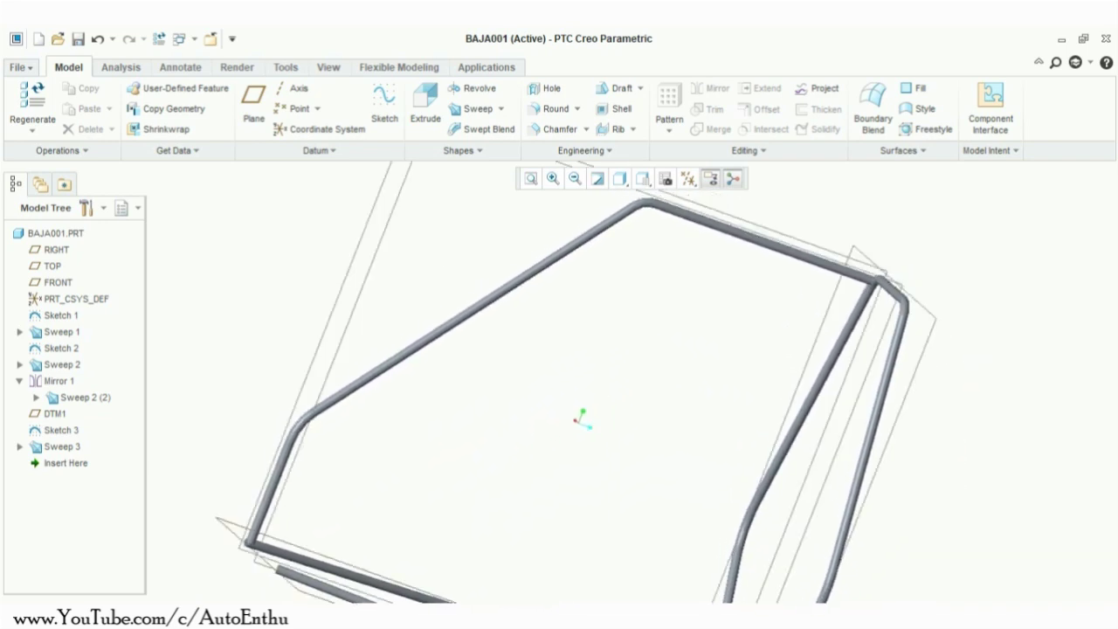
# Step: Mirror Sweep 3 about the RIGHT plane to create the opposite upper side member
pyautogui.click(849, 419)
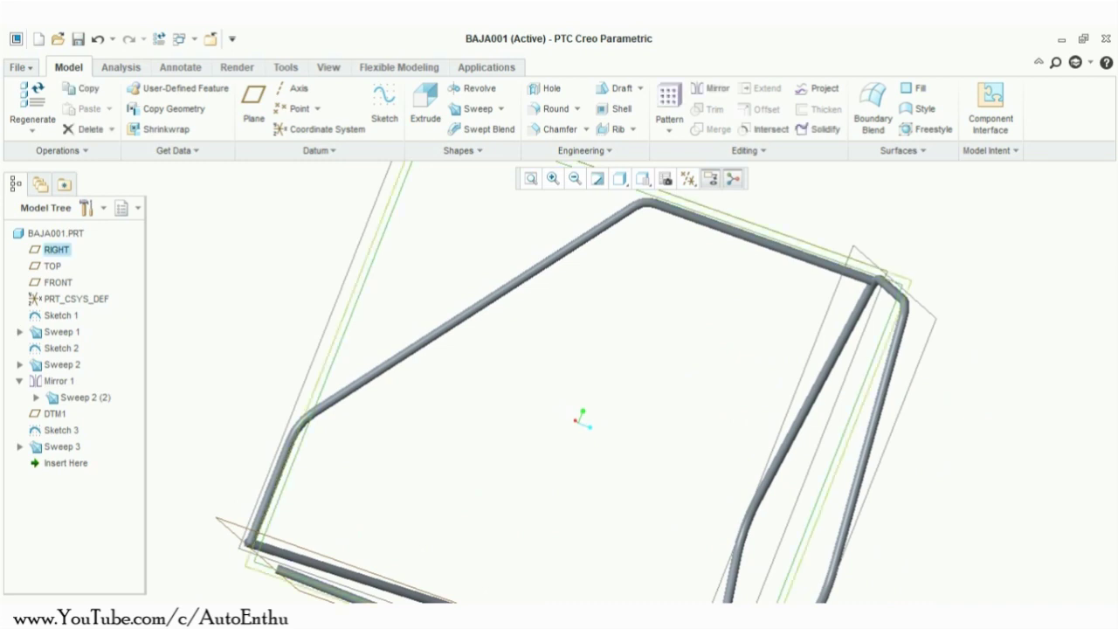
pyautogui.click(849, 419)
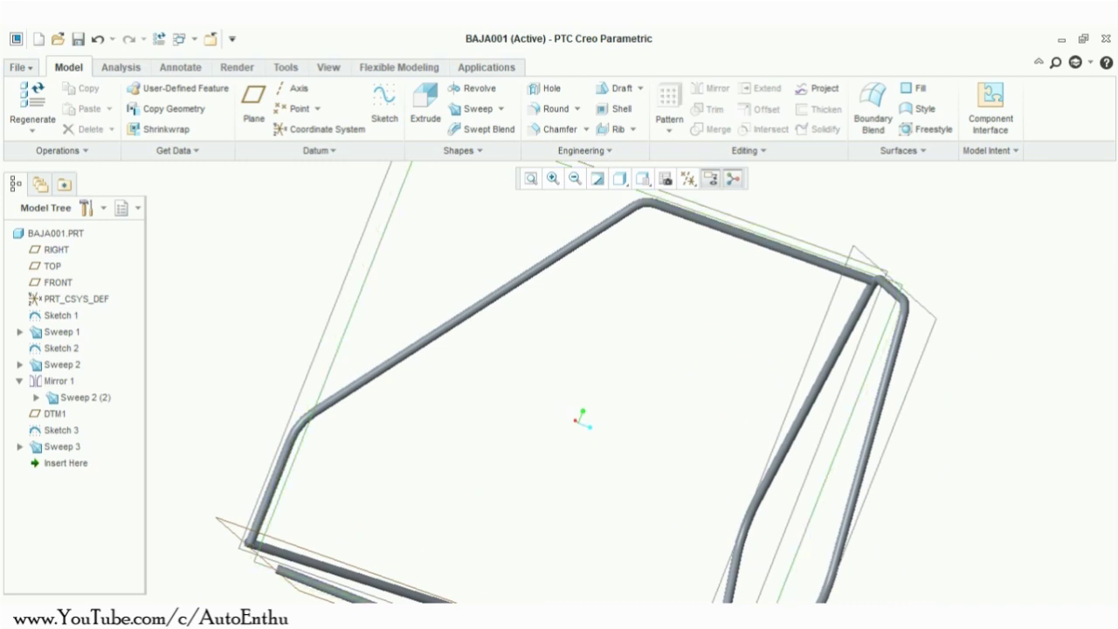
pyautogui.click(62, 446)
pyautogui.click(712, 88)
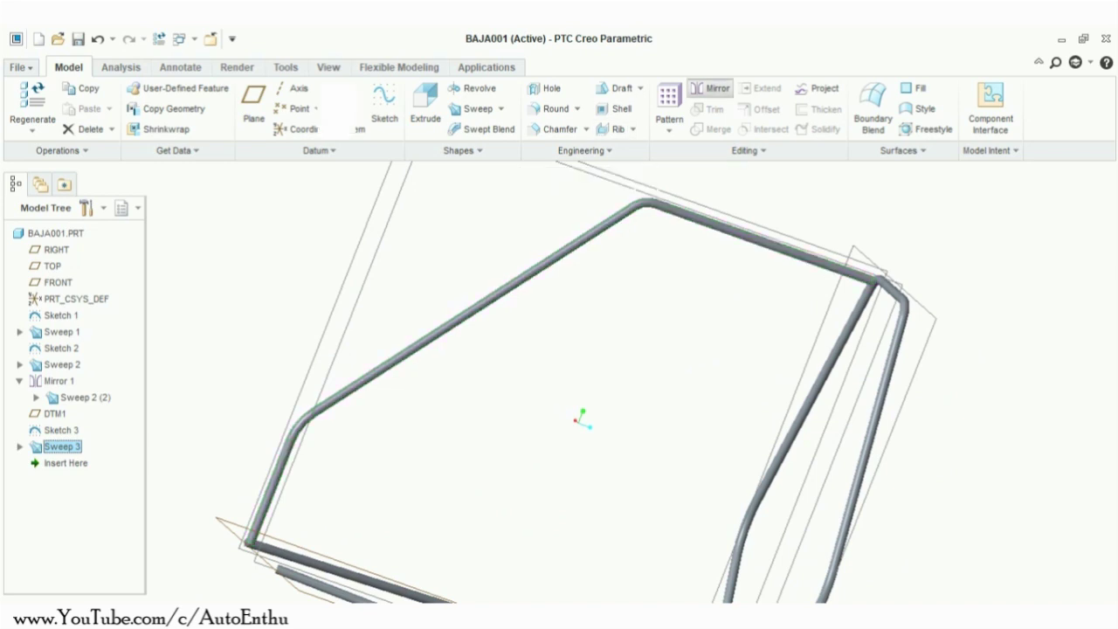
pyautogui.click(56, 250)
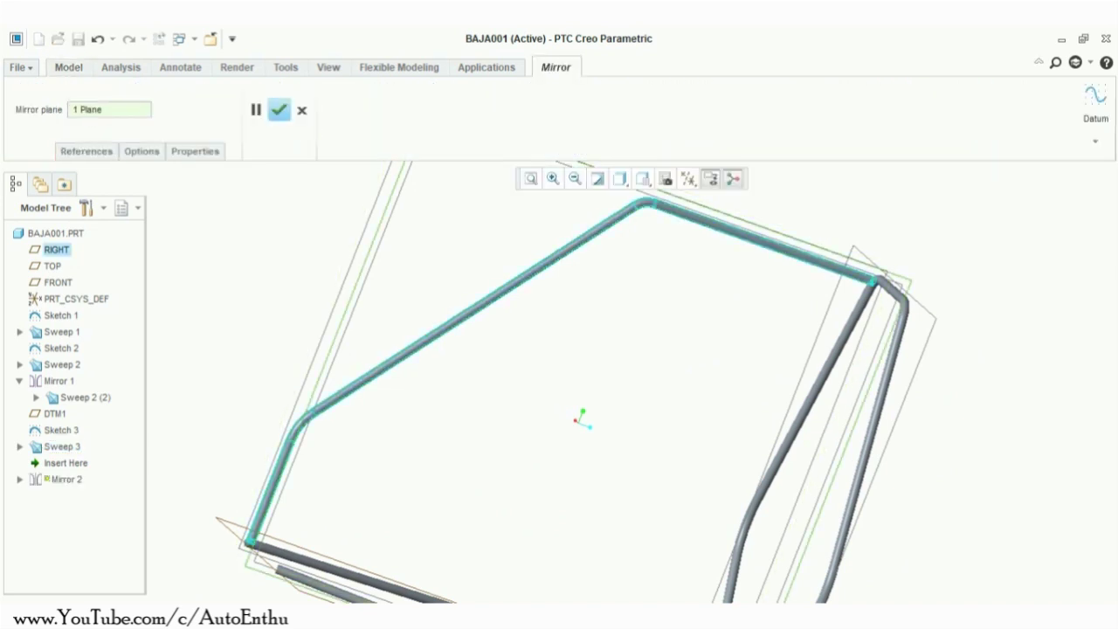
pyautogui.click(278, 109)
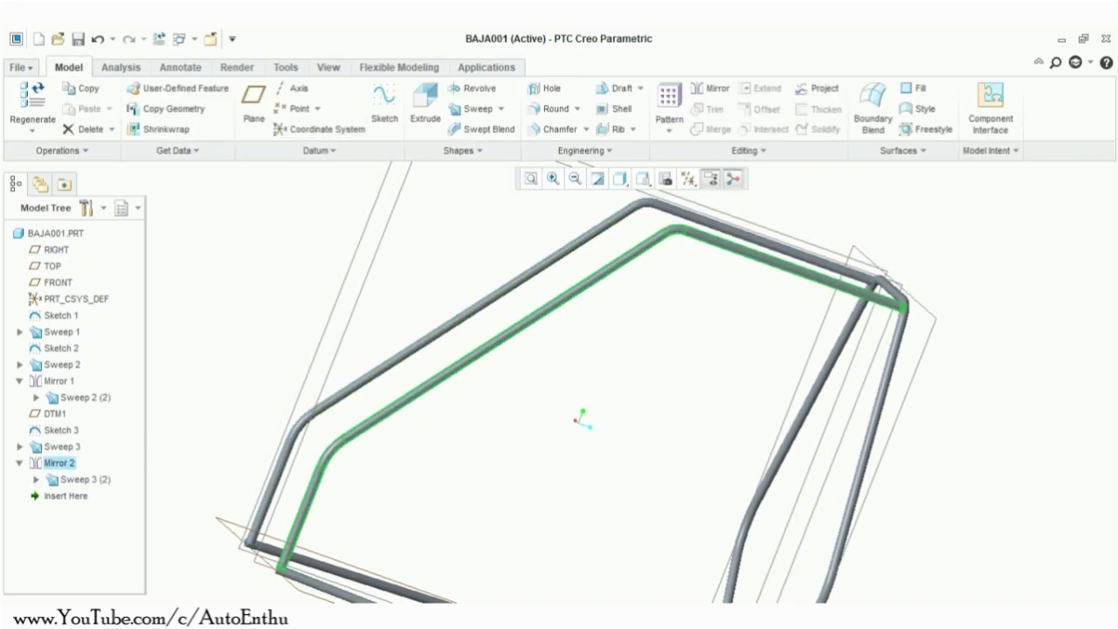
# Step: Start a new sketch on the RIGHT plane between the two mirrored sides of the frame
pyautogui.scroll(-1, 272, 370)
pyautogui.moveTo(550, 392); pyautogui.dragTo(363, 390, button='middle')
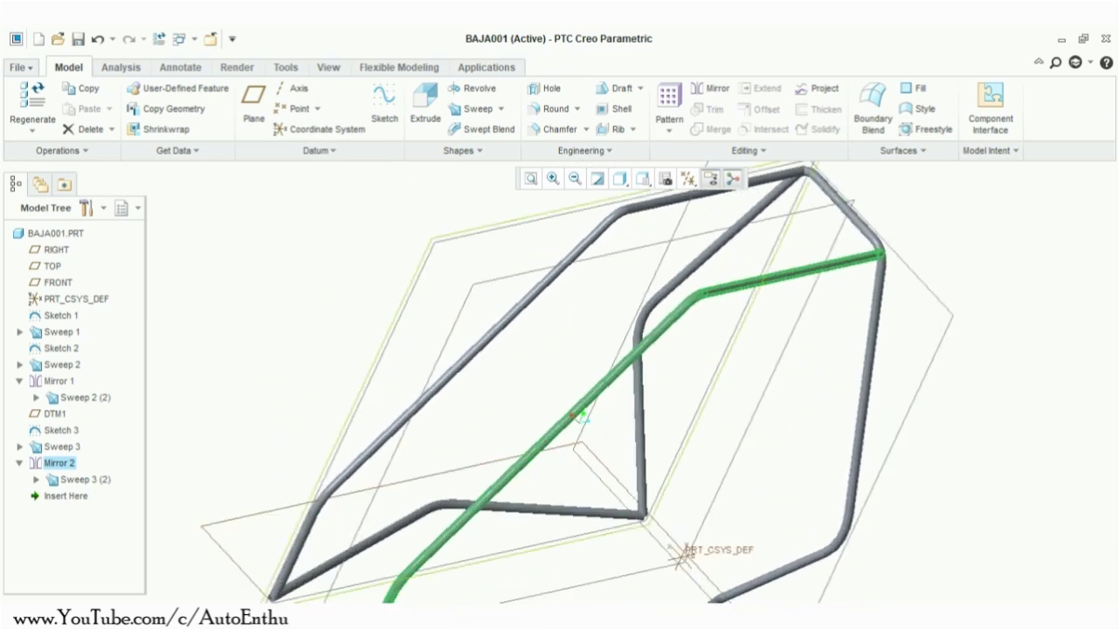
pyautogui.scroll(4, 363, 390)
pyautogui.keyDown('ctrl'); pyautogui.moveTo(319, 349); pyautogui.dragTo(339, 350, button='middle'); pyautogui.keyUp('ctrl')
pyautogui.moveTo(429, 449); pyautogui.dragTo(327, 373, button='middle')
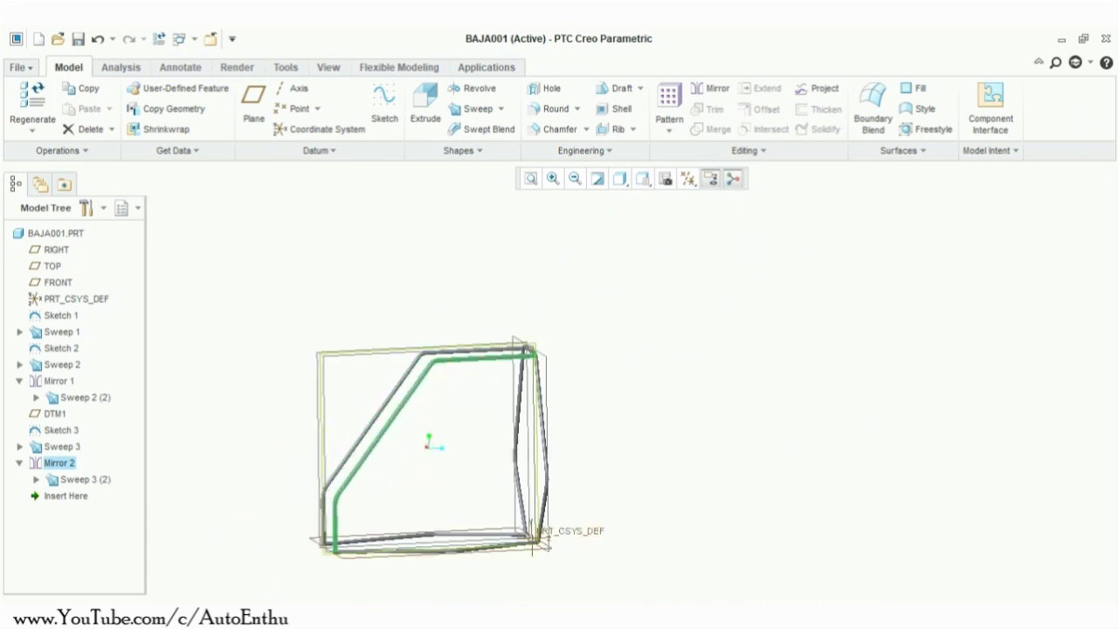
pyautogui.moveTo(428, 448); pyautogui.dragTo(427, 448, button='middle')
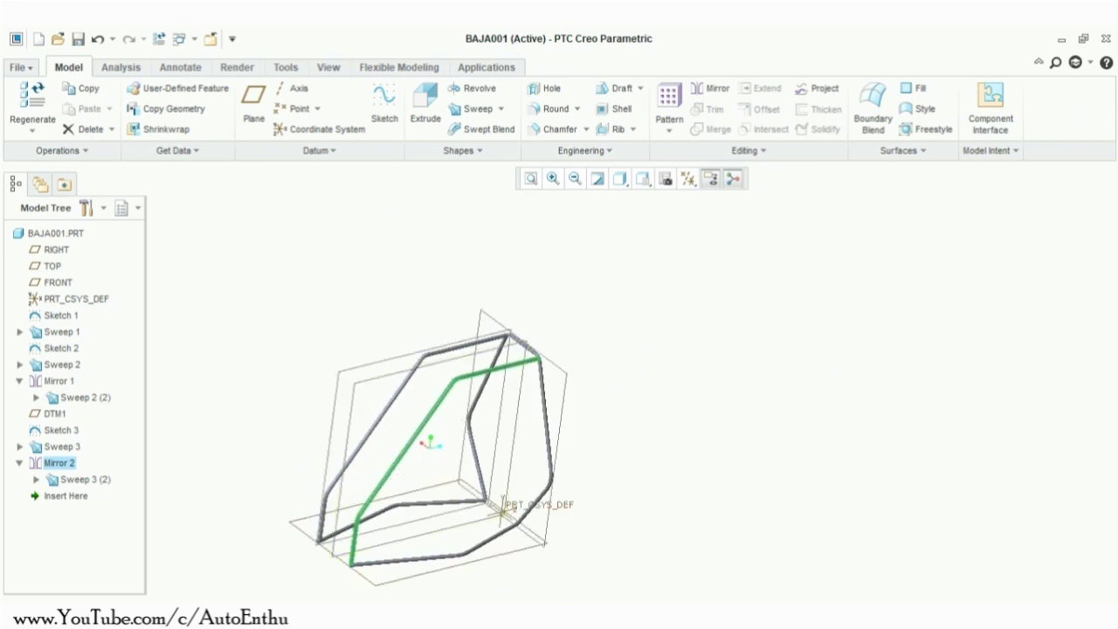
pyautogui.click(417, 536)
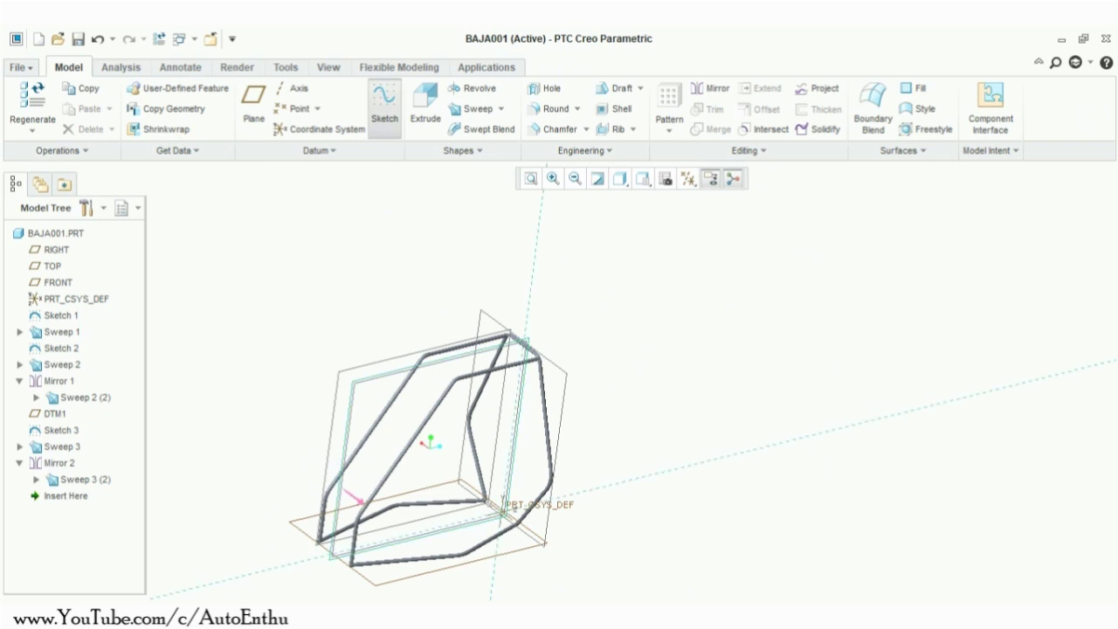
pyautogui.click(385, 103)
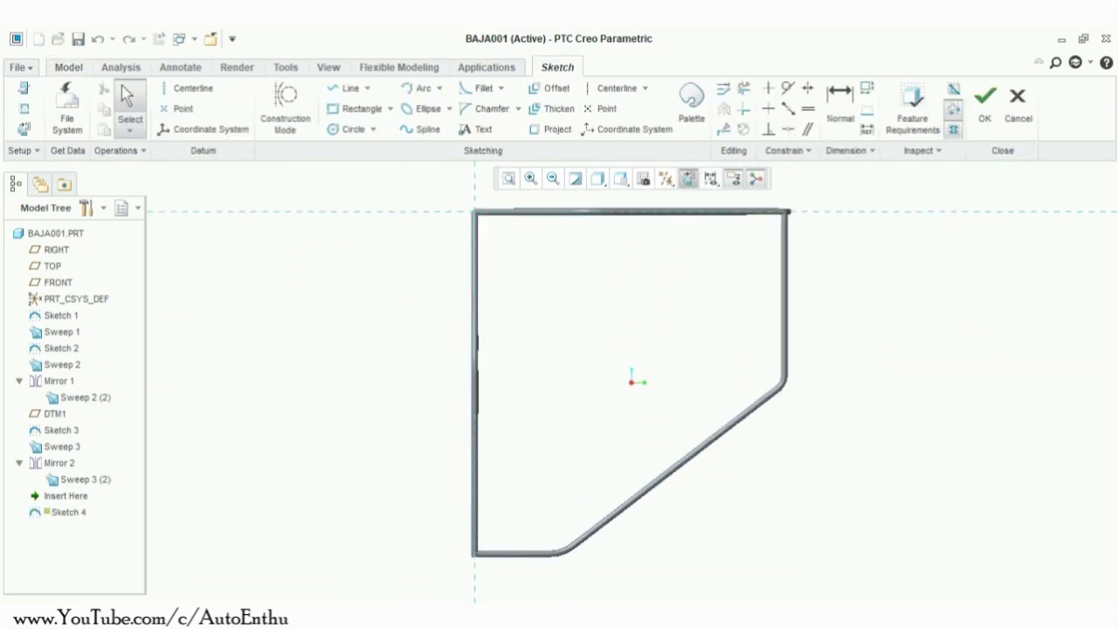
# Step: Sketch two concentric circles, about 0.99 and 0.68 in diameter, where the upper side member meets the top of the hoop
pyautogui.scroll(-8, 784, 213)
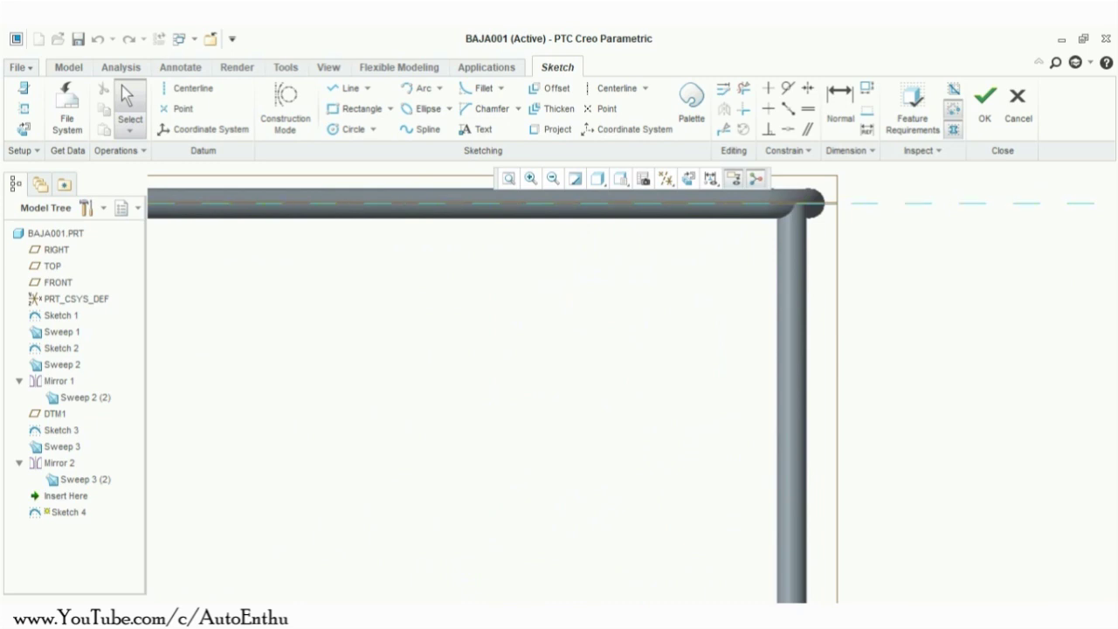
pyautogui.click(352, 129)
pyautogui.scroll(-3, 817, 214)
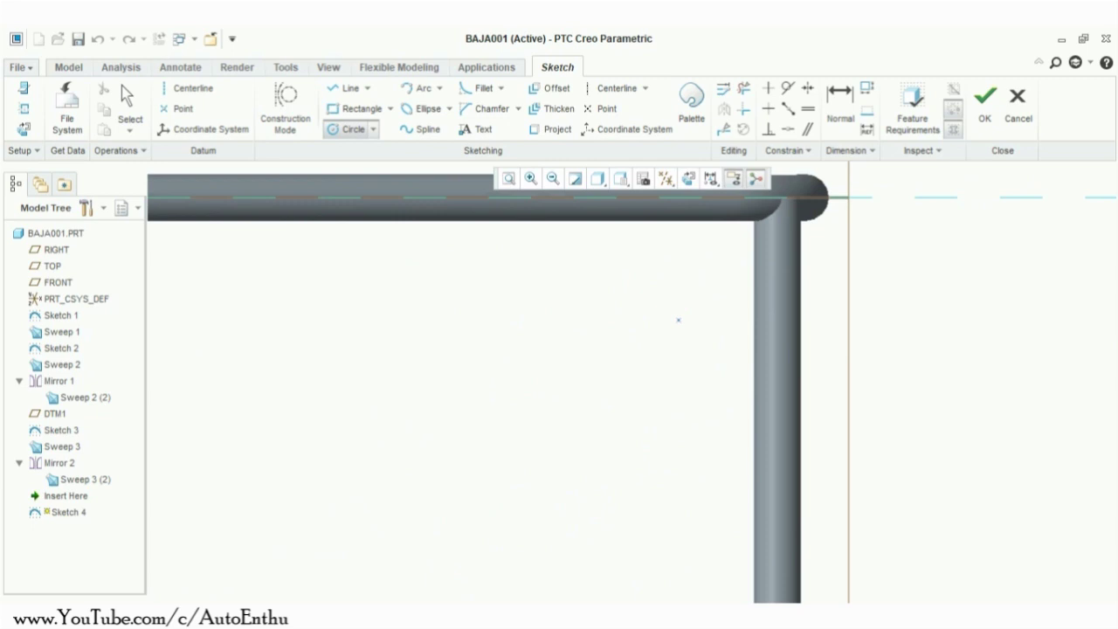
pyautogui.keyDown('shift'); pyautogui.moveTo(684, 312); pyautogui.dragTo(672, 417, button='middle'); pyautogui.keyUp('shift')
pyautogui.scroll(-3, 766, 329)
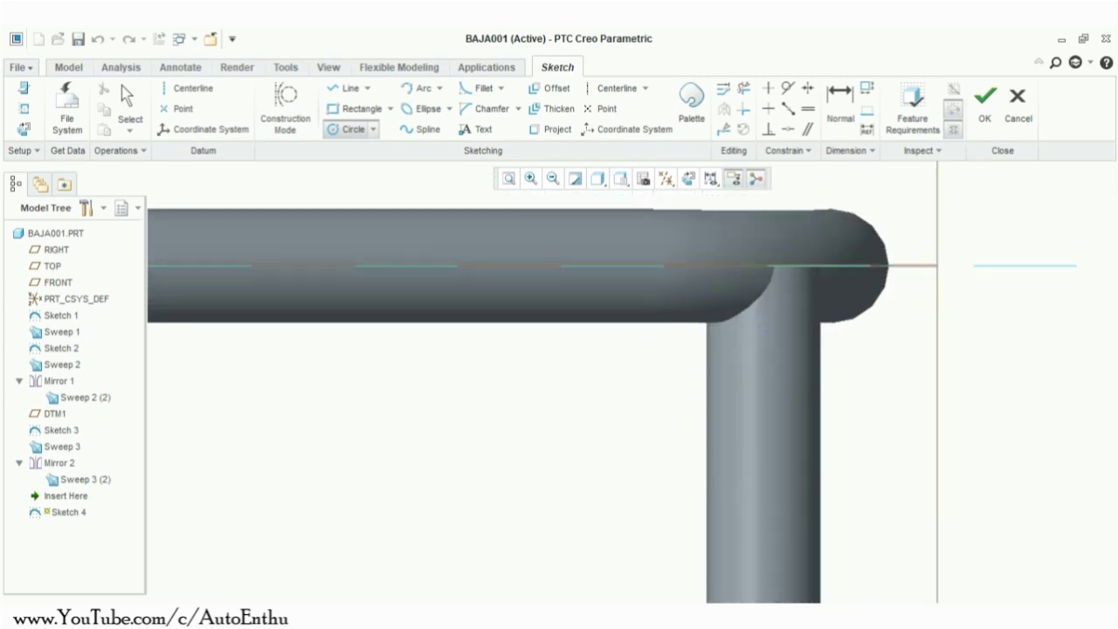
pyautogui.click(767, 265)
pyautogui.click(825, 266)
pyautogui.click(769, 266)
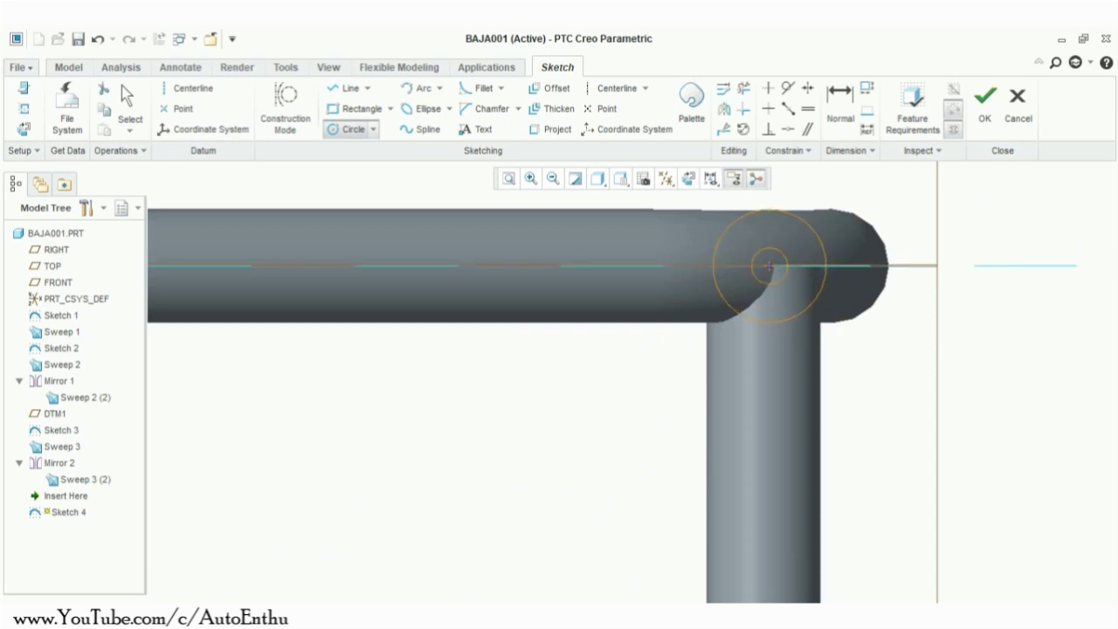
pyautogui.click(808, 266)
pyautogui.middleClick(888, 229)
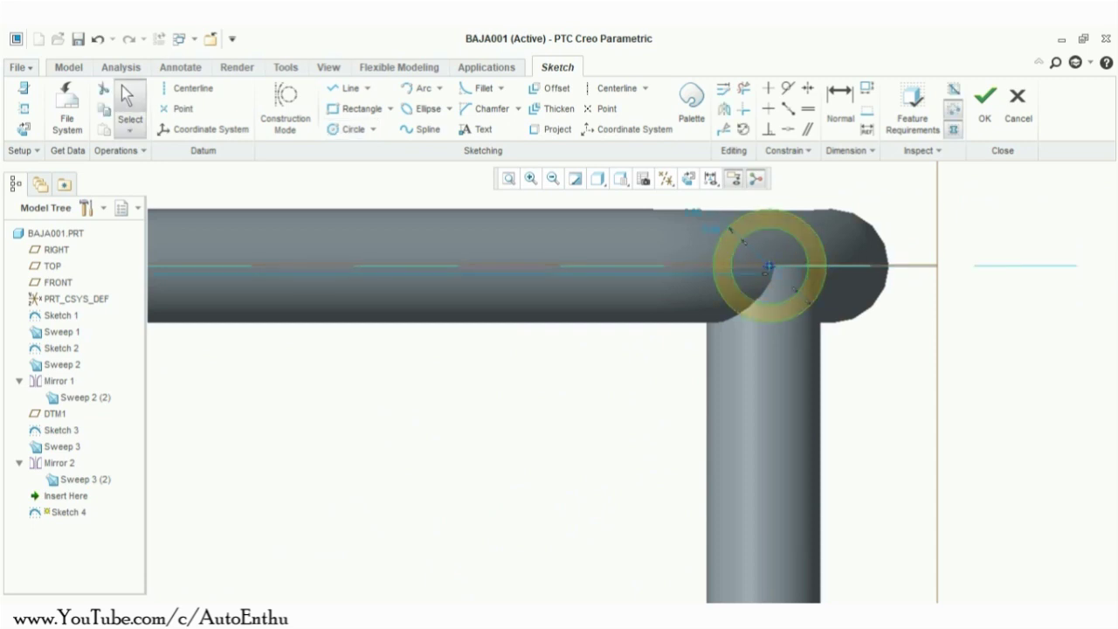
# Step: Set the outer circle's diameter to 1 and the inner circle's diameter to 0.75
pyautogui.doubleClick(693, 212)
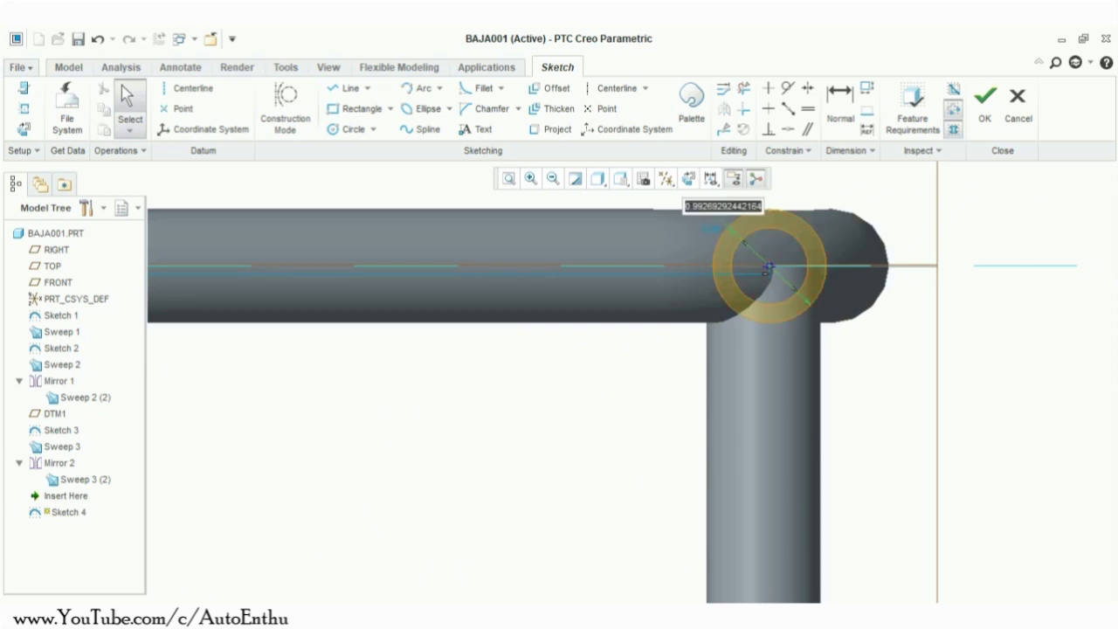
pyautogui.write('1')
pyautogui.press('Return')
pyautogui.doubleClick(712, 229)
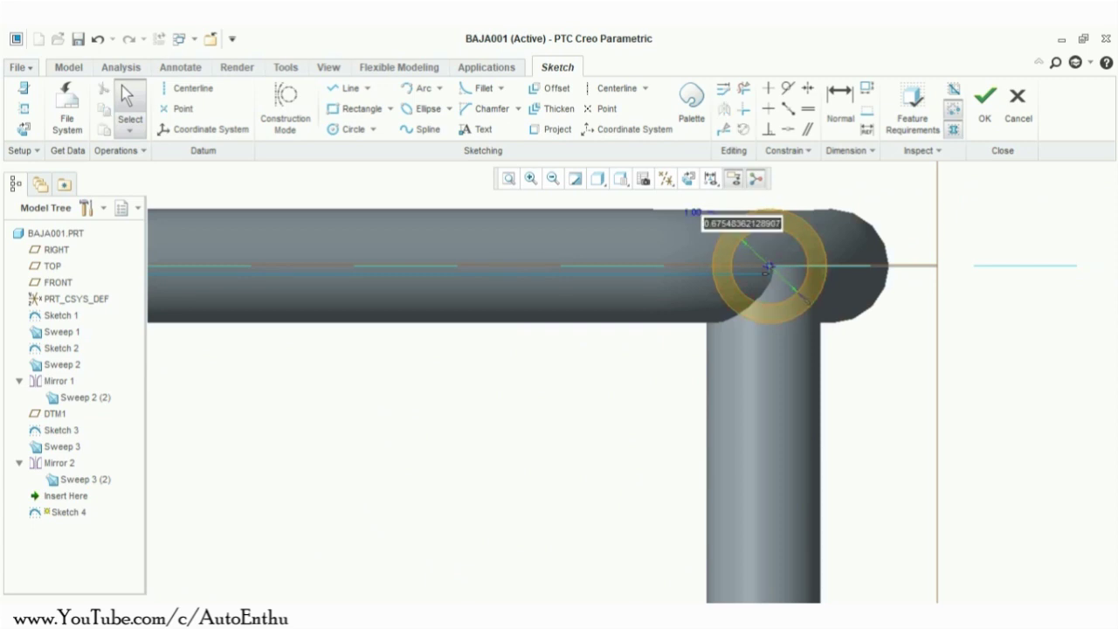
pyautogui.write('.75')
pyautogui.press('Return')
# Step: Move the concentric circles from the top of the hoop to the coordinate system origin at its base
pyautogui.scroll(3, 730, 382)
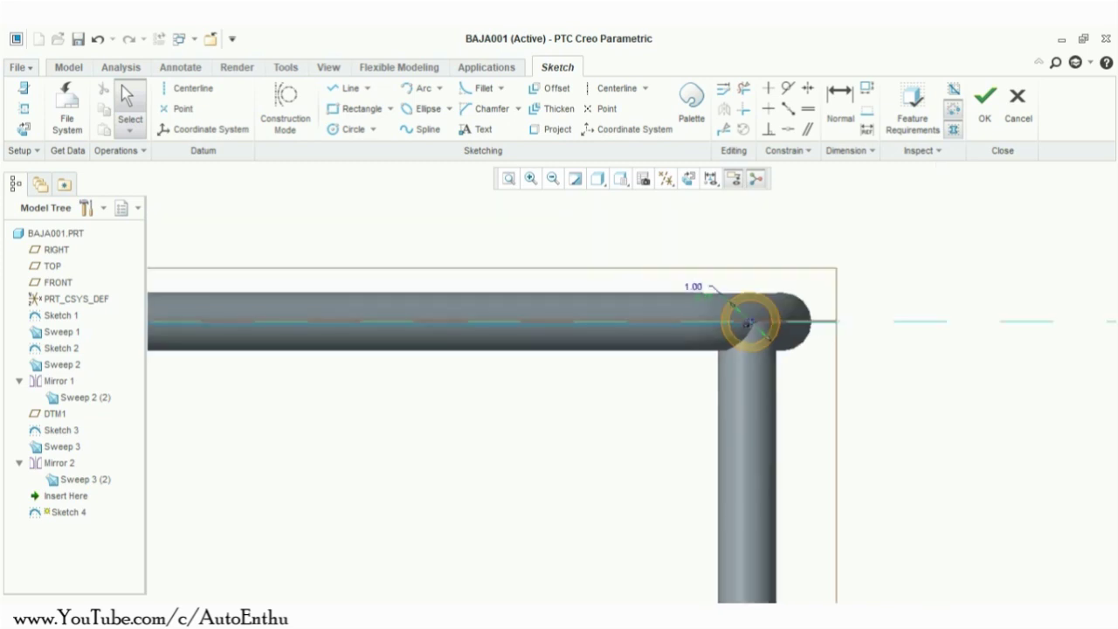
pyautogui.moveTo(687, 452)
pyautogui.keyDown('shift'); pyautogui.mouseDown(button='middle')
pyautogui.moveTo(702, 367)
pyautogui.moveTo(625, 337)
pyautogui.moveTo(695, 356)
pyautogui.moveTo(681, 353)
pyautogui.mouseUp(button='middle'); pyautogui.keyUp('shift')
pyautogui.scroll(3, 705, 363)
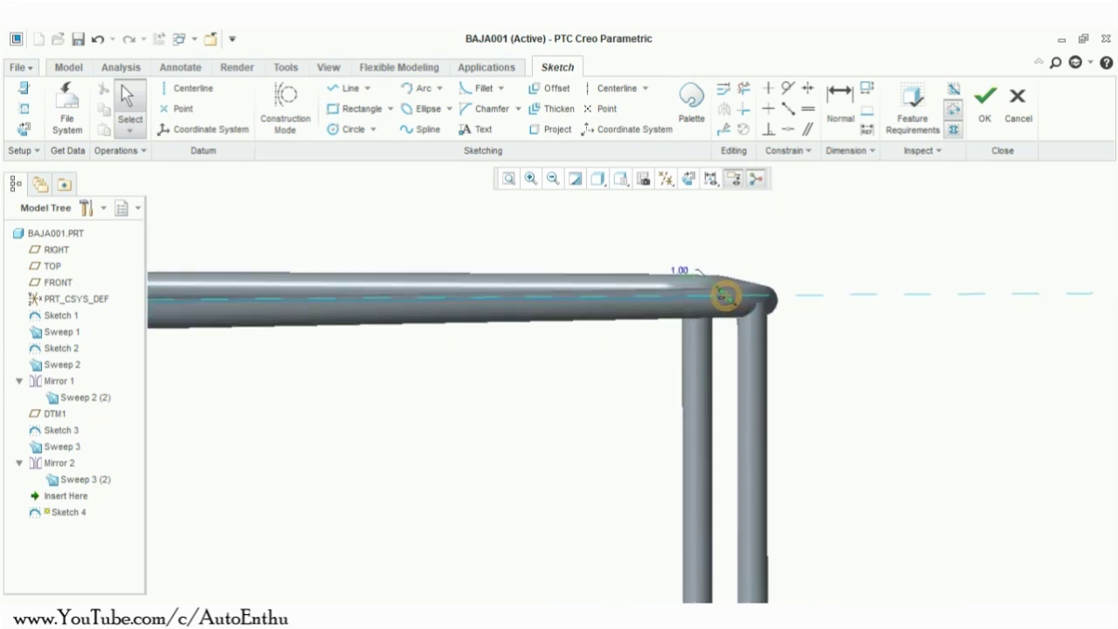
pyautogui.scroll(4, 727, 393)
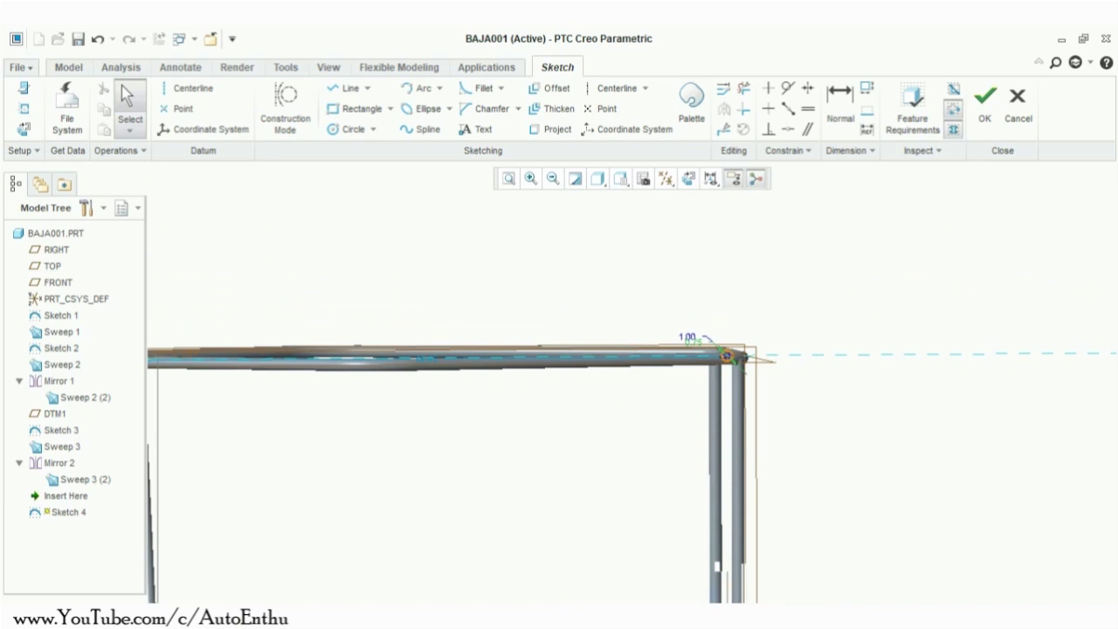
pyautogui.moveTo(726, 355); pyautogui.dragTo(274, 357)
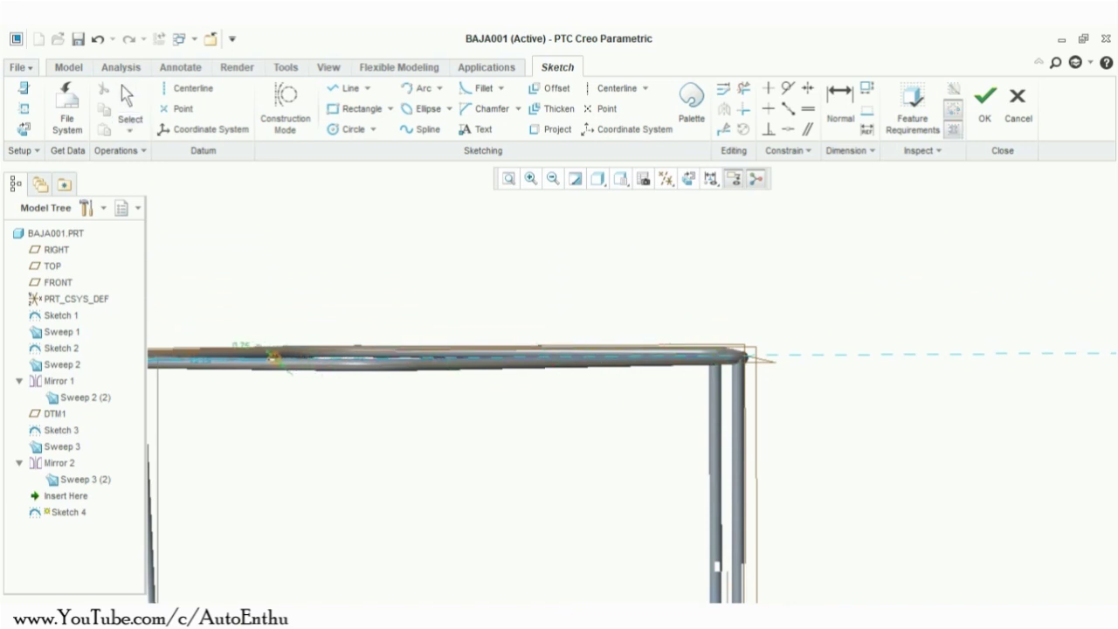
pyautogui.scroll(-2, 361, 426)
pyautogui.keyDown('shift'); pyautogui.moveTo(357, 437); pyautogui.dragTo(804, 450, button='middle'); pyautogui.keyUp('shift')
pyautogui.moveTo(673, 332); pyautogui.dragTo(434, 334)
pyautogui.click(689, 178)
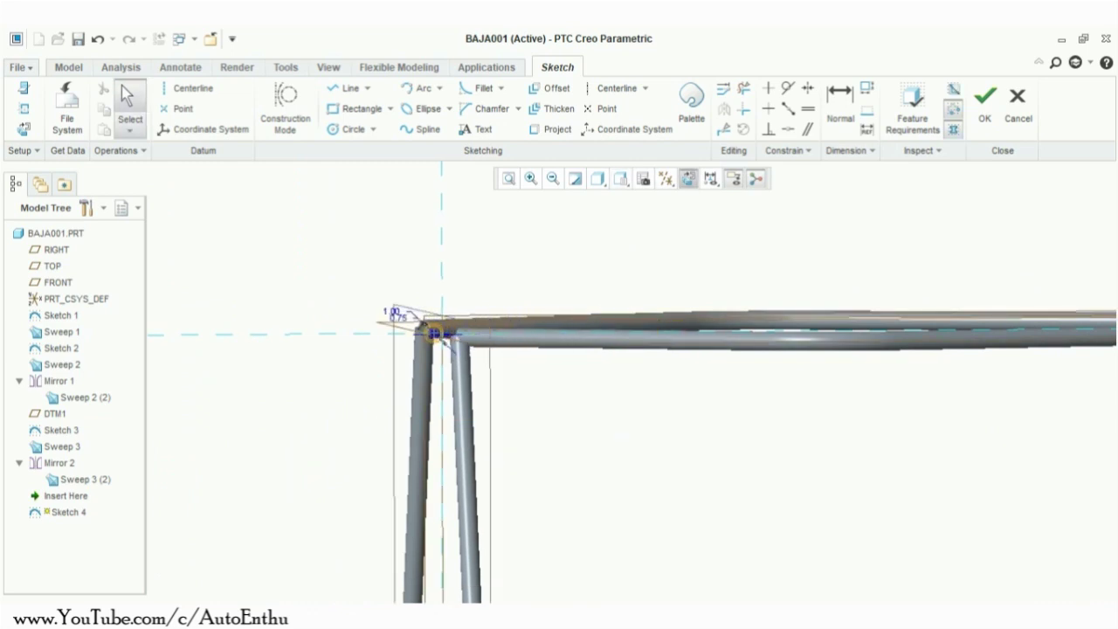
pyautogui.scroll(-4, 441, 348)
pyautogui.scroll(-4, 444, 342)
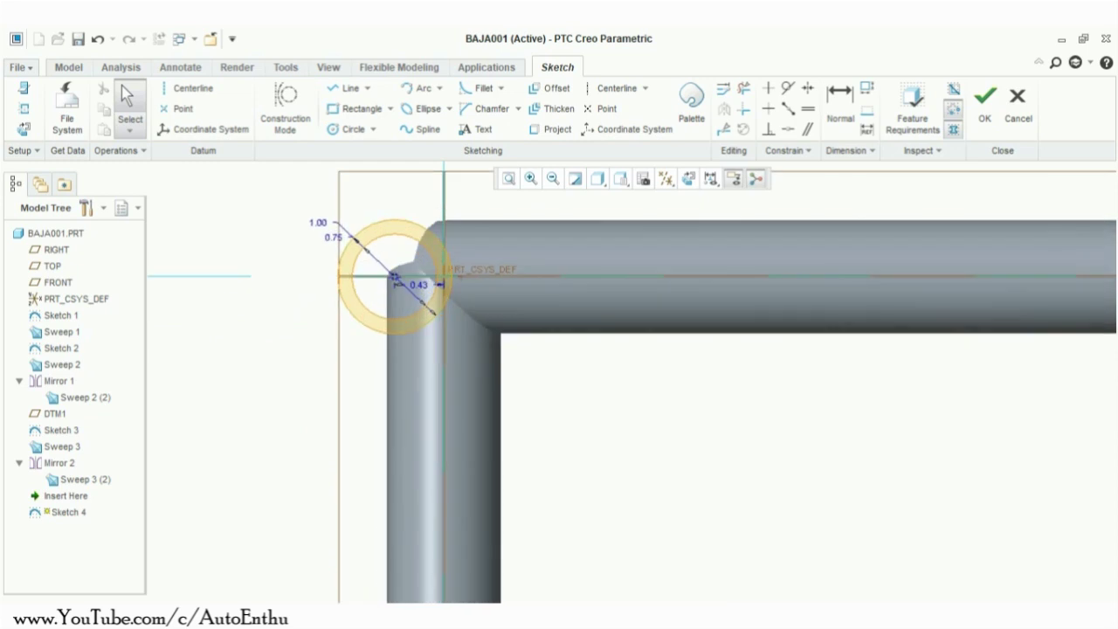
pyautogui.moveTo(394, 277); pyautogui.dragTo(445, 277)
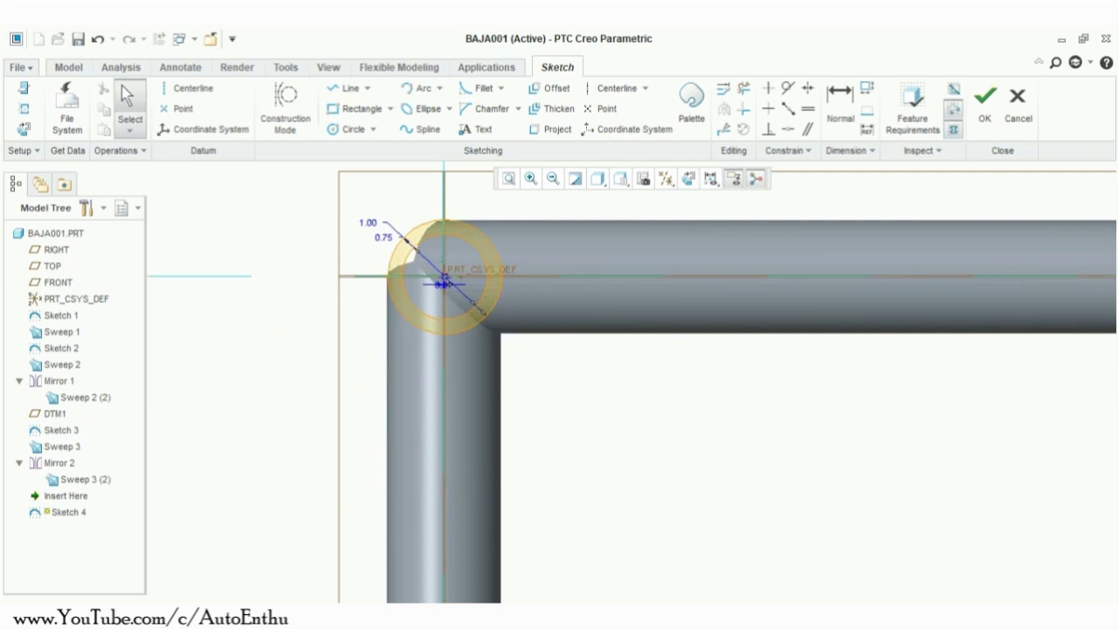
# Step: Examine both ends of the base member, at the front joint and at the coordinate system origin
pyautogui.scroll(5, 615, 435)
pyautogui.scroll(2, 687, 508)
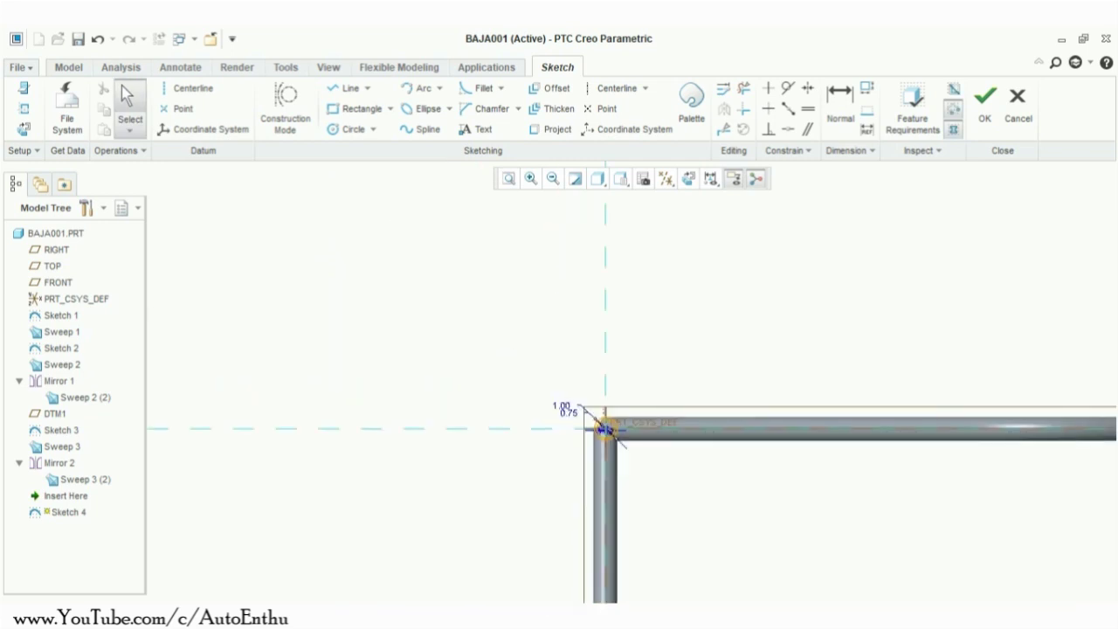
pyautogui.keyDown('shift'); pyautogui.moveTo(687, 508); pyautogui.dragTo(680, 274, button='middle'); pyautogui.keyUp('shift')
pyautogui.keyDown('shift'); pyautogui.moveTo(721, 437); pyautogui.dragTo(706, 294, button='middle'); pyautogui.keyUp('shift')
pyautogui.moveTo(715, 466)
pyautogui.keyDown('shift'); pyautogui.mouseDown(button='middle')
pyautogui.moveTo(706, 299)
pyautogui.moveTo(735, 349)
pyautogui.mouseUp(button='middle'); pyautogui.keyUp('shift')
pyautogui.scroll(-7, 735, 384)
pyautogui.scroll(5, 735, 385)
pyautogui.scroll(6, 738, 384)
pyautogui.keyDown('shift'); pyautogui.moveTo(784, 532); pyautogui.dragTo(735, 330, button='middle'); pyautogui.keyUp('shift')
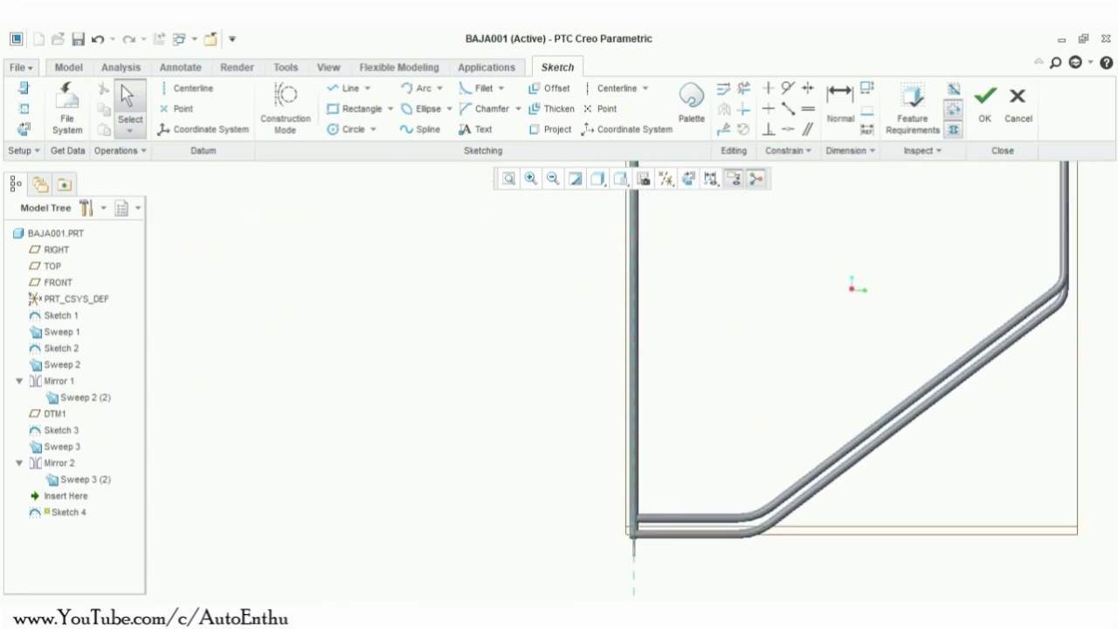
pyautogui.scroll(-6, 639, 531)
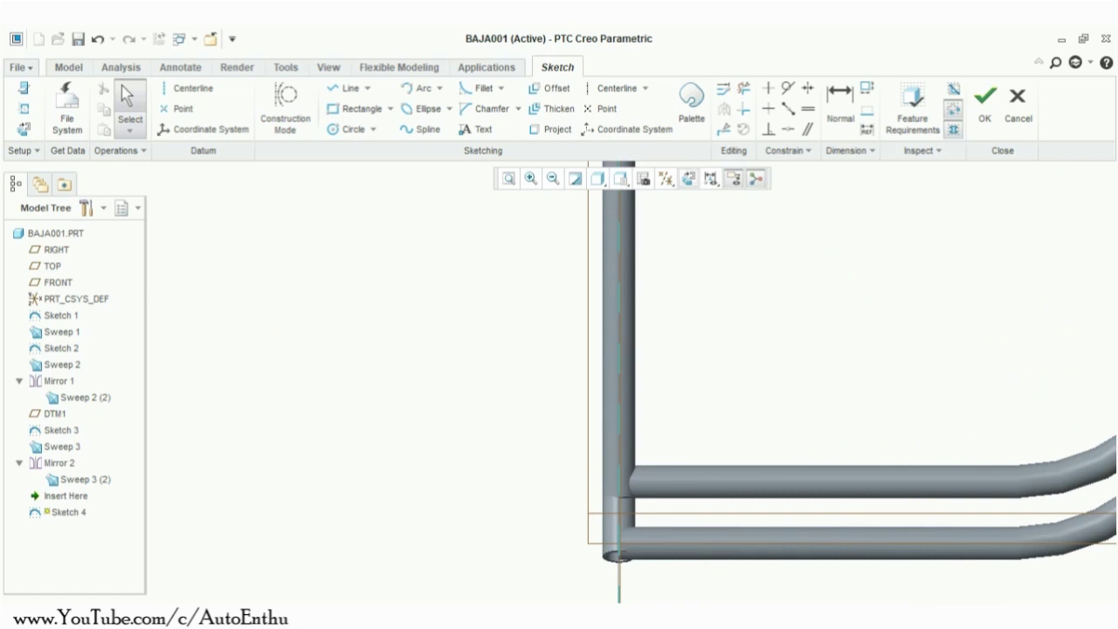
pyautogui.click(688, 178)
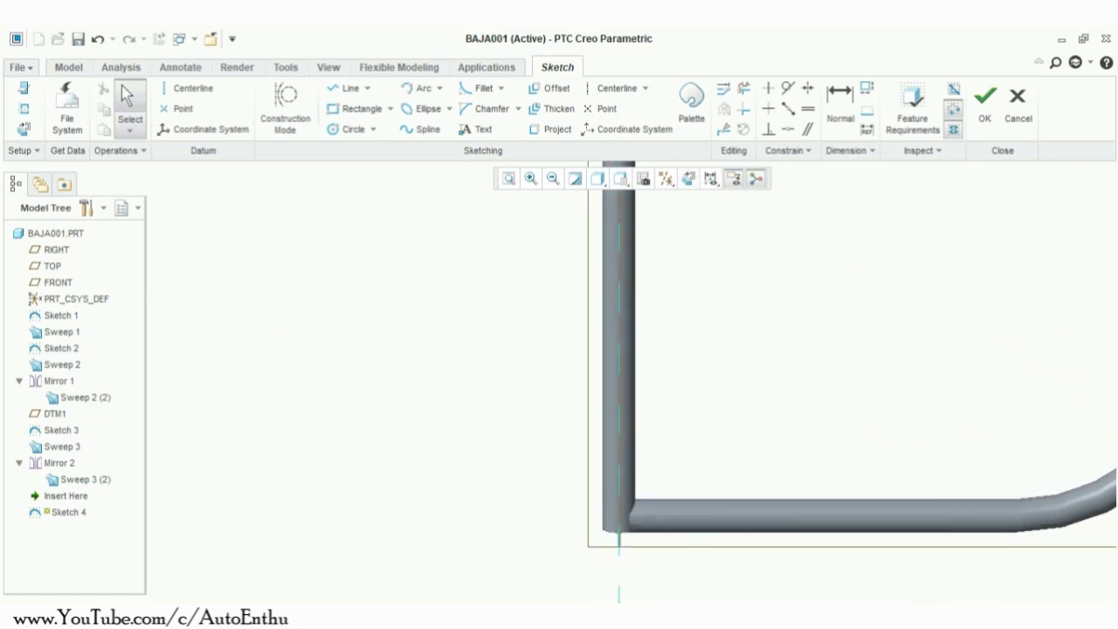
pyautogui.scroll(9, 703, 291)
pyautogui.keyDown('shift'); pyautogui.moveTo(725, 244); pyautogui.dragTo(709, 391, button='middle'); pyautogui.keyUp('shift')
pyautogui.scroll(-12, 678, 278)
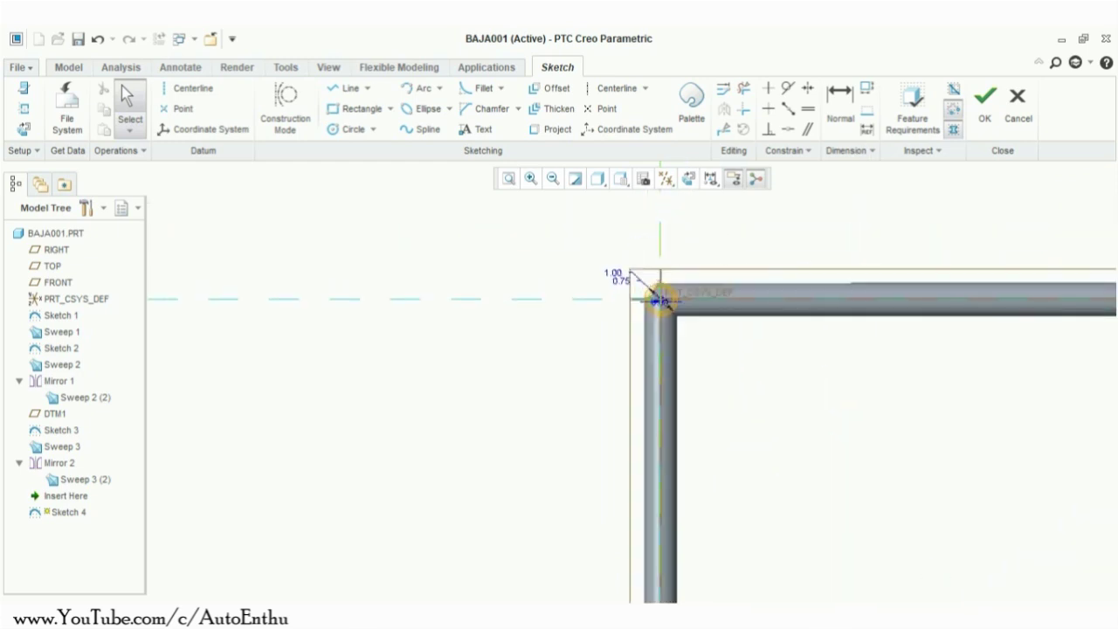
# Step: Sketch two concentric circles at the front end of the base member, where the side member's upright joins it
pyautogui.scroll(10, 686, 356)
pyautogui.keyDown('shift'); pyautogui.moveTo(744, 533); pyautogui.dragTo(736, 278, button='middle'); pyautogui.keyUp('shift')
pyautogui.scroll(-3, 697, 490)
pyautogui.keyDown('shift'); pyautogui.moveTo(721, 567); pyautogui.dragTo(719, 507, button='middle'); pyautogui.keyUp('shift')
pyautogui.scroll(-4, 690, 483)
pyautogui.scroll(-3, 697, 496)
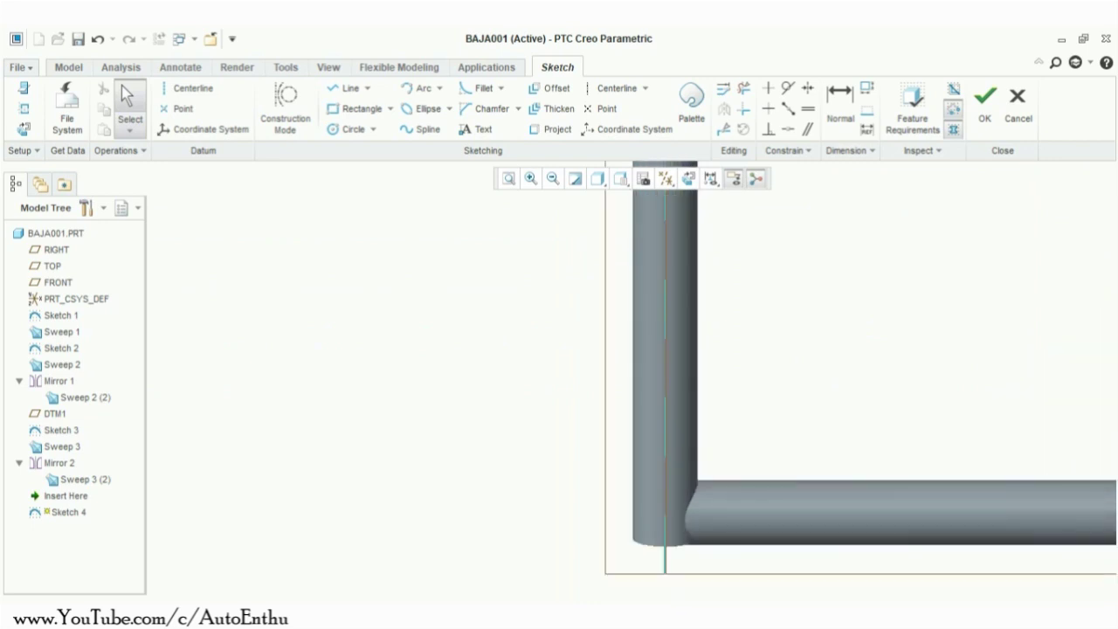
pyautogui.click(353, 129)
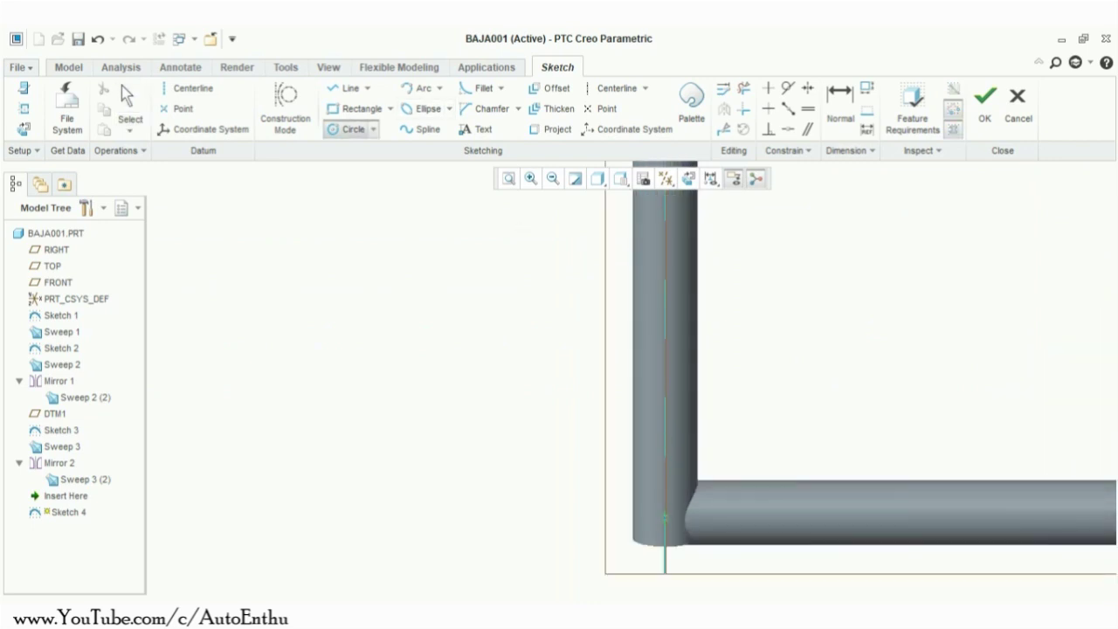
pyautogui.click(664, 509)
pyautogui.click(635, 507)
pyautogui.click(665, 508)
pyautogui.click(640, 508)
# Step: Sketch two concentric circles on the lower side member where its straight run begins to bend upward
pyautogui.scroll(5, 843, 506)
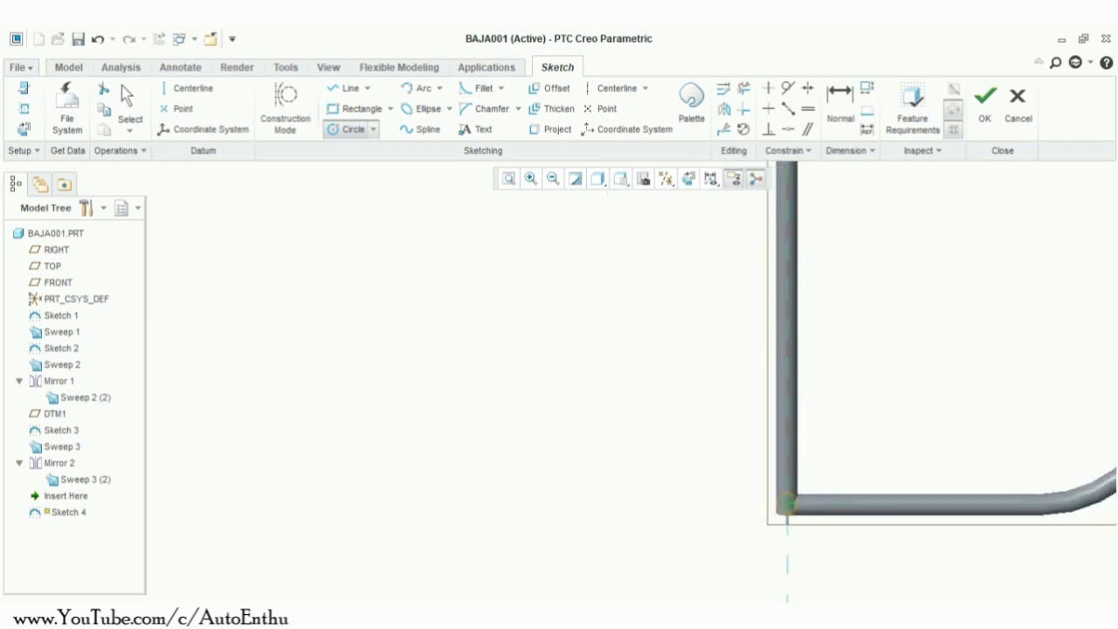
pyautogui.scroll(3, 1046, 515)
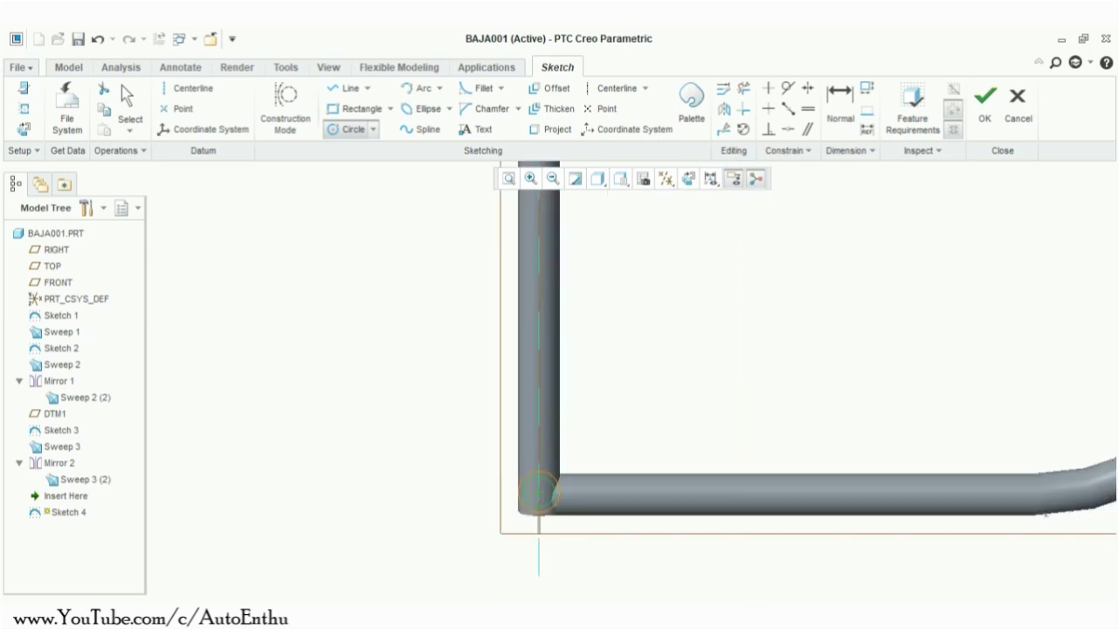
pyautogui.moveTo(1015, 531)
pyautogui.keyDown('shift'); pyautogui.mouseDown(button='middle')
pyautogui.moveTo(965, 544)
pyautogui.moveTo(806, 538)
pyautogui.mouseUp(button='middle'); pyautogui.keyUp('shift')
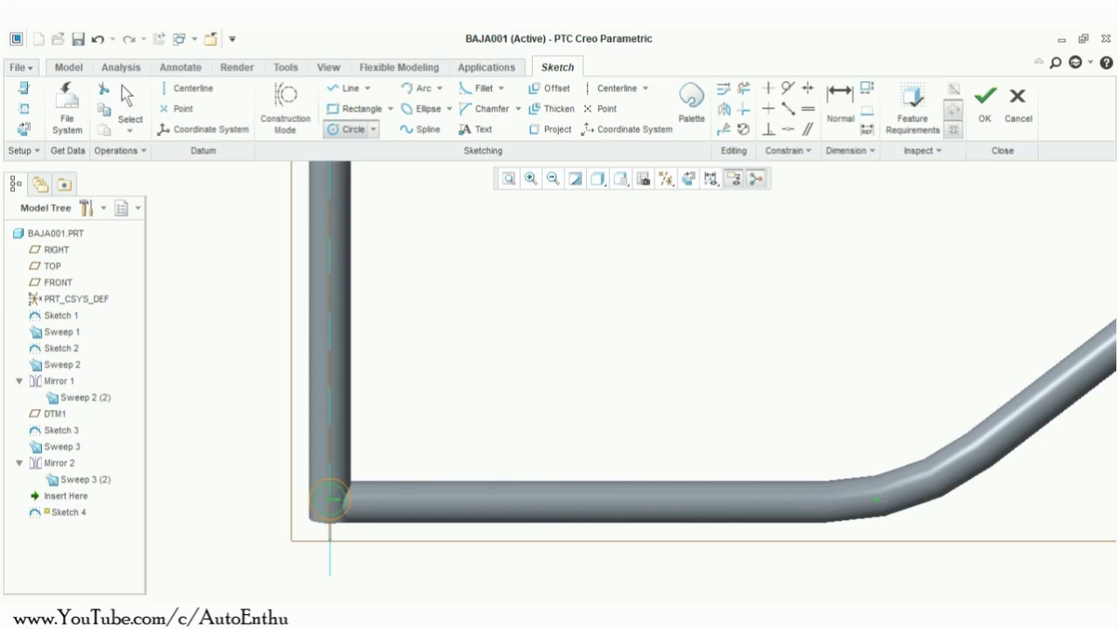
pyautogui.click(859, 498)
pyautogui.click(846, 499)
pyautogui.scroll(-1, 873, 496)
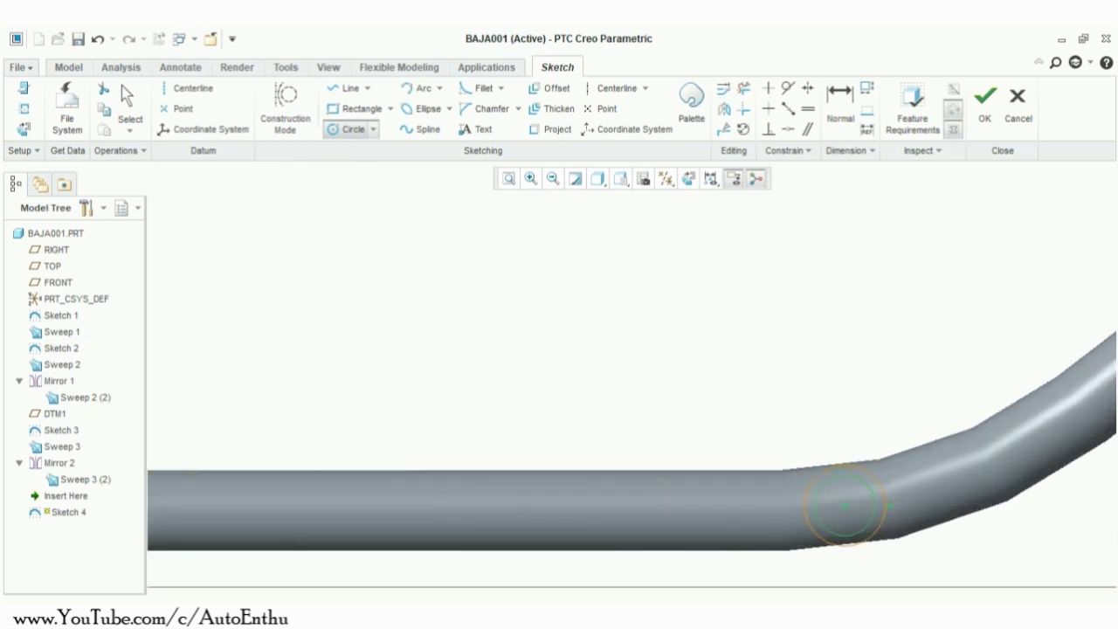
pyautogui.click(845, 474)
pyautogui.middleClick(845, 474)
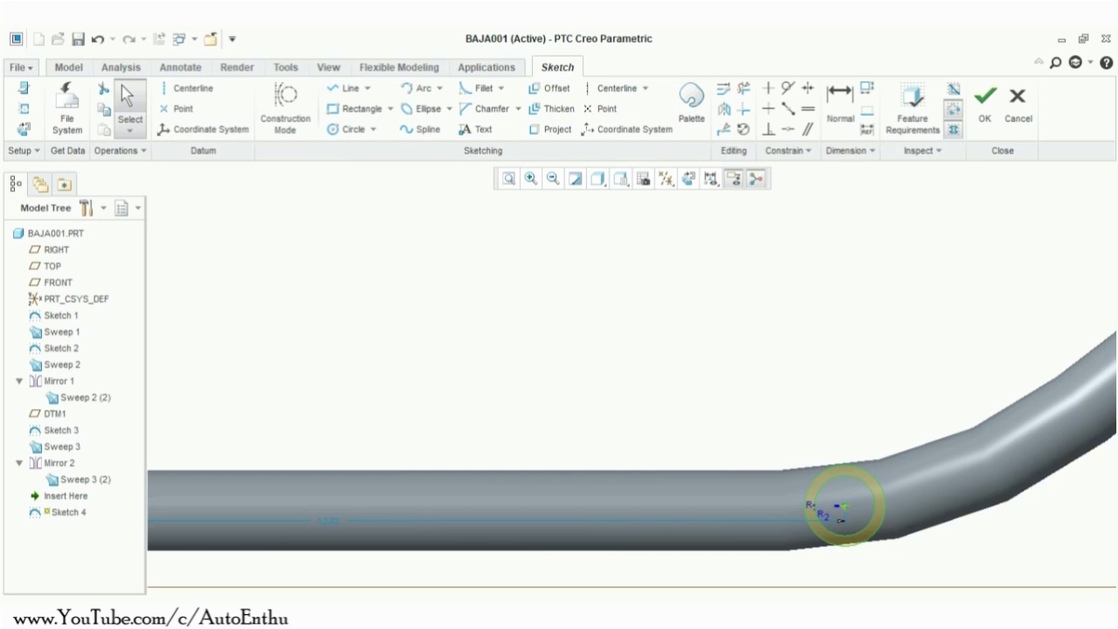
# Step: Set the distance between the front joint's circles and the circles near the bend to 11
pyautogui.scroll(6, 952, 544)
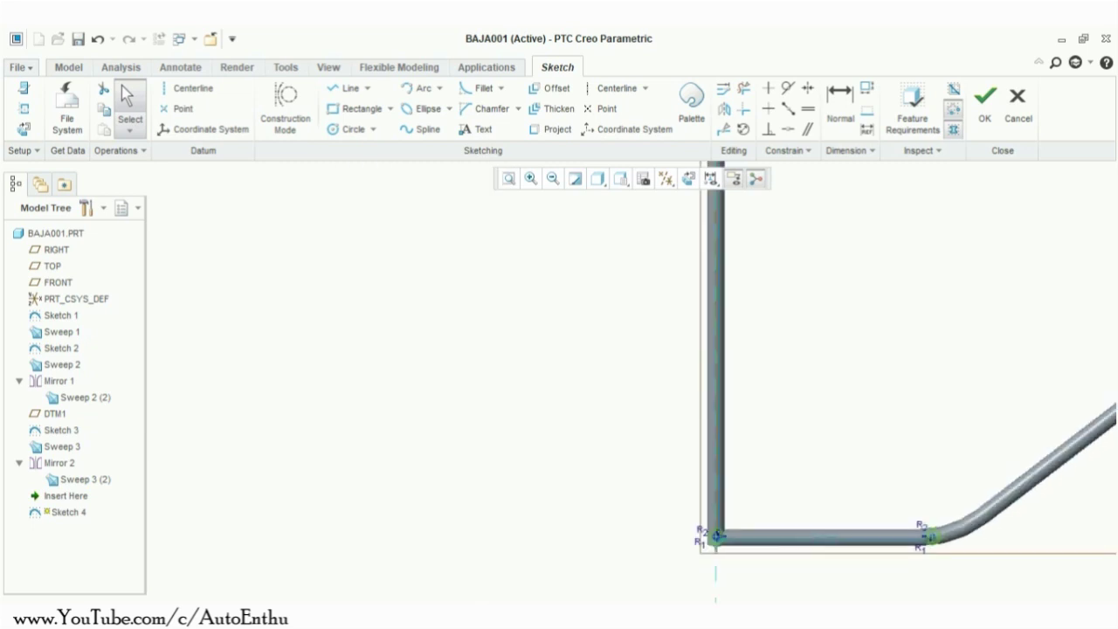
pyautogui.doubleClick(826, 536)
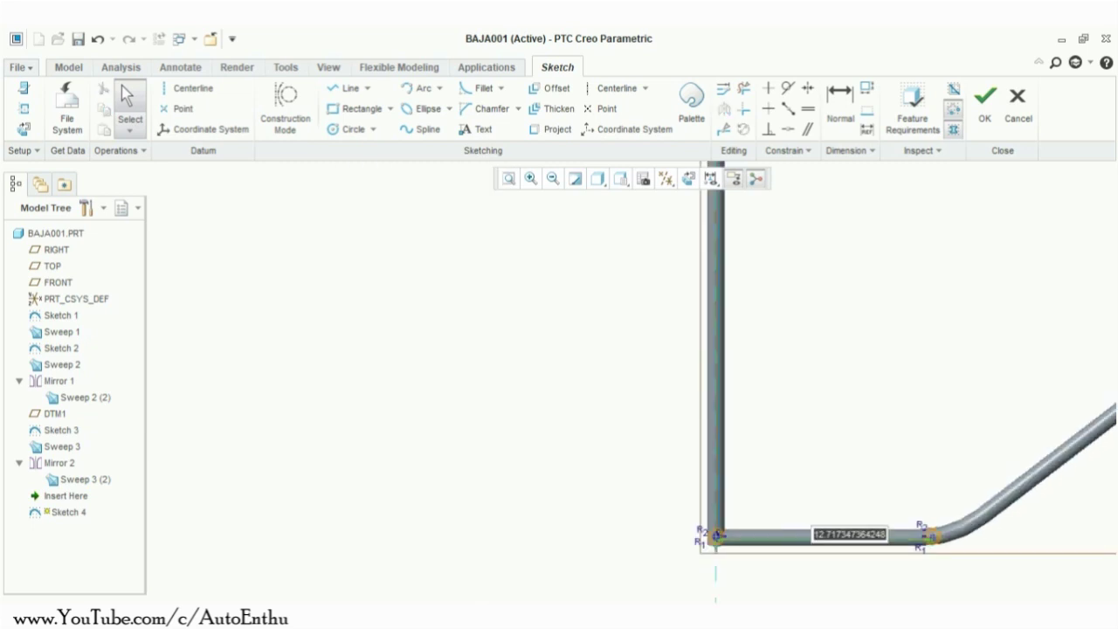
pyautogui.write('11')
pyautogui.press('Return')
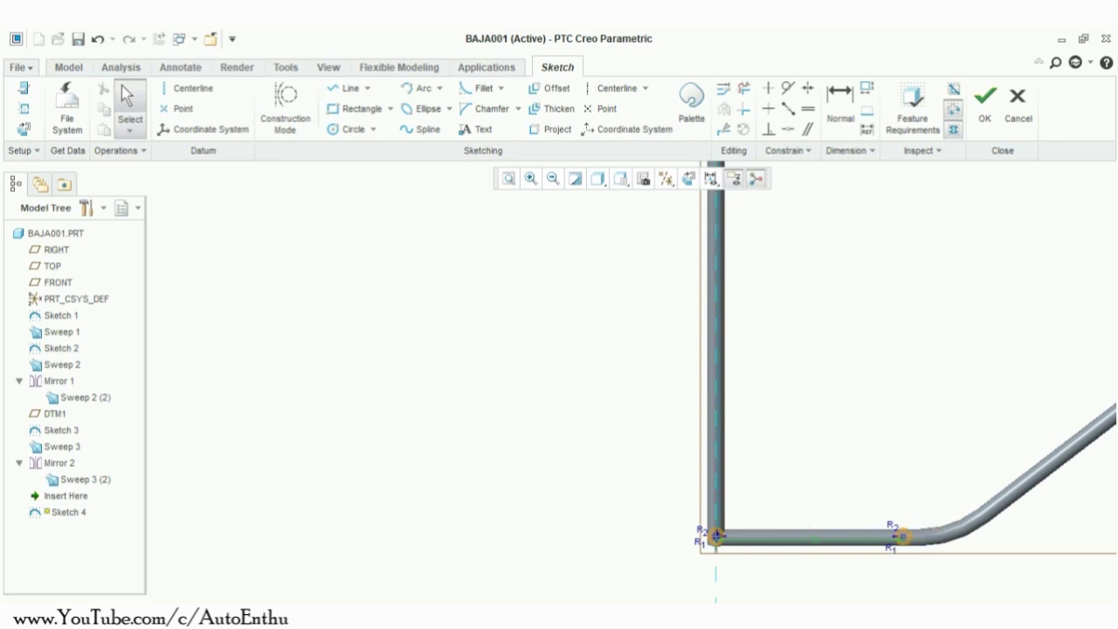
pyautogui.scroll(-4, 900, 538)
pyautogui.doubleClick(725, 540)
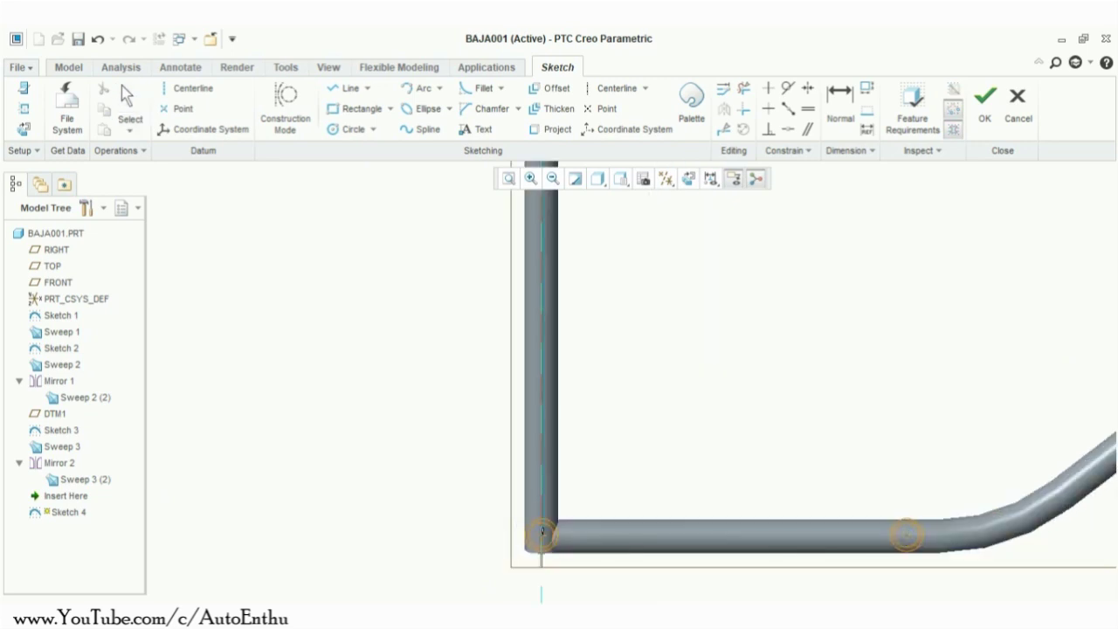
# Step: Move the concentric circles near the bend along the side member to about 13.63 from the front joint's circles
pyautogui.moveTo(907, 535); pyautogui.dragTo(988, 530)
pyautogui.scroll(-4, 996, 527)
pyautogui.scroll(6, 1022, 583)
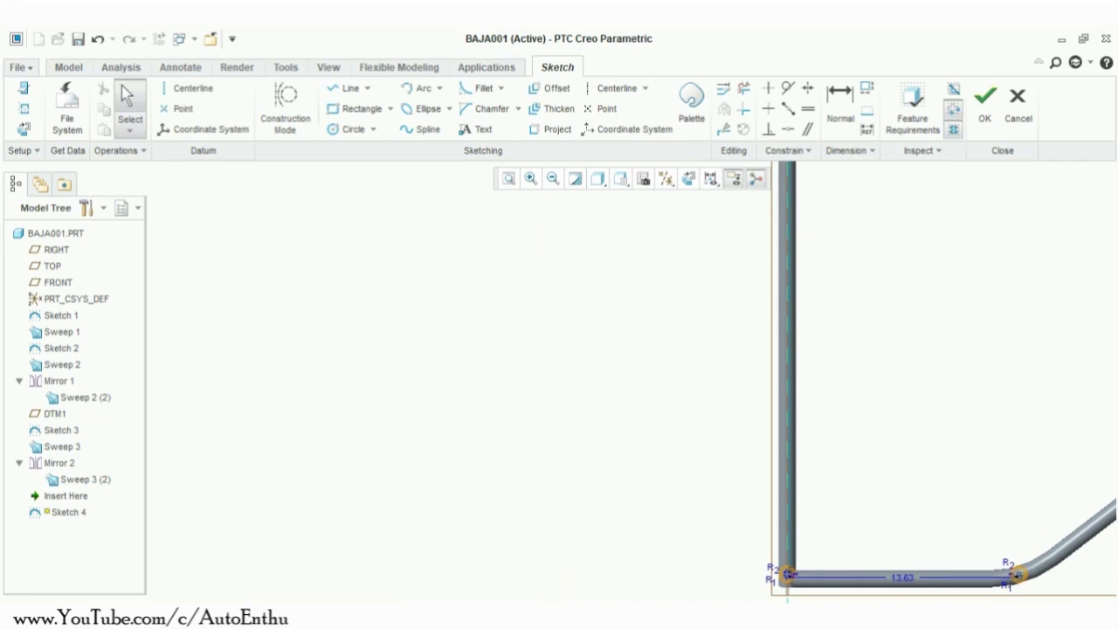
# Step: Sketch two concentric circles on the side member's straight run just above its other bend, matching the tube width
pyautogui.scroll(7, 1028, 487)
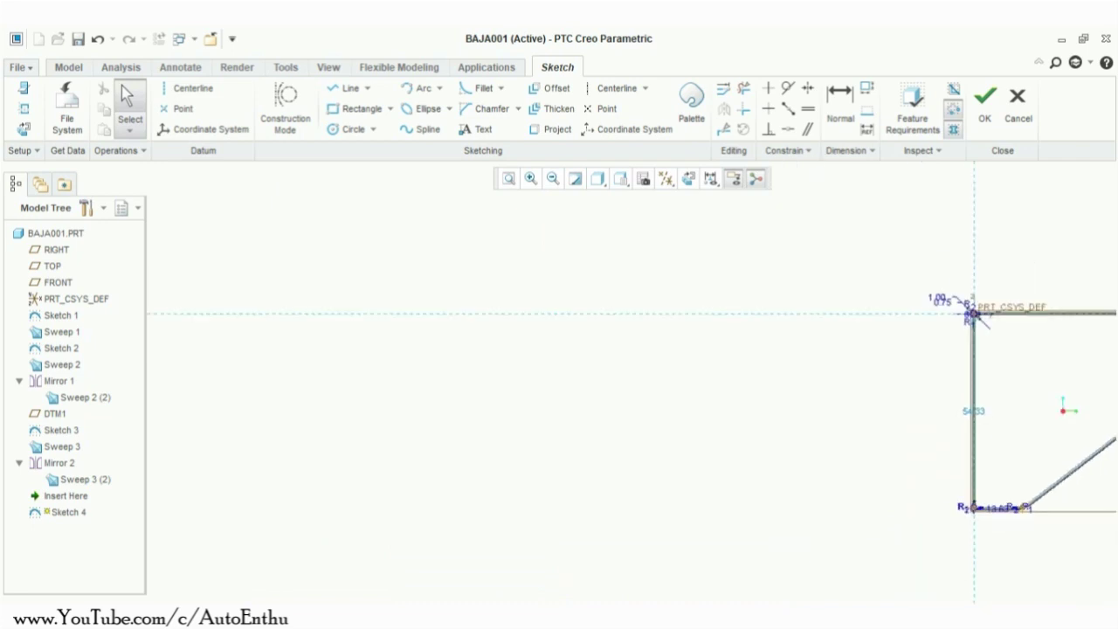
pyautogui.moveTo(1044, 411)
pyautogui.keyDown('shift'); pyautogui.mouseDown(button='middle')
pyautogui.moveTo(894, 387)
pyautogui.moveTo(730, 382)
pyautogui.mouseUp(button='middle'); pyautogui.keyUp('shift')
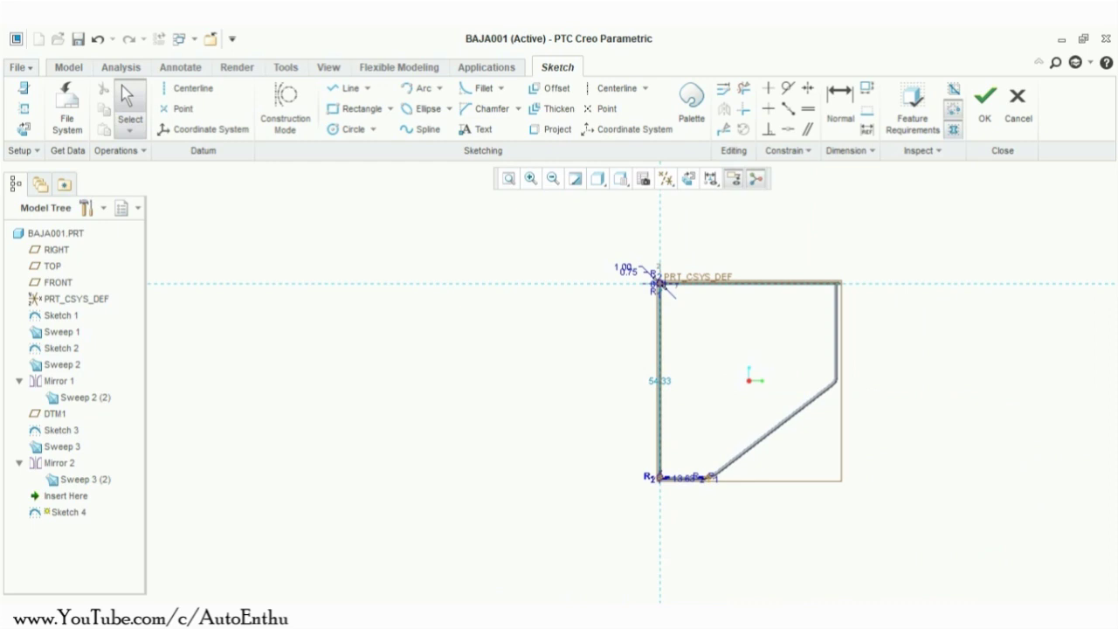
pyautogui.scroll(-12, 824, 377)
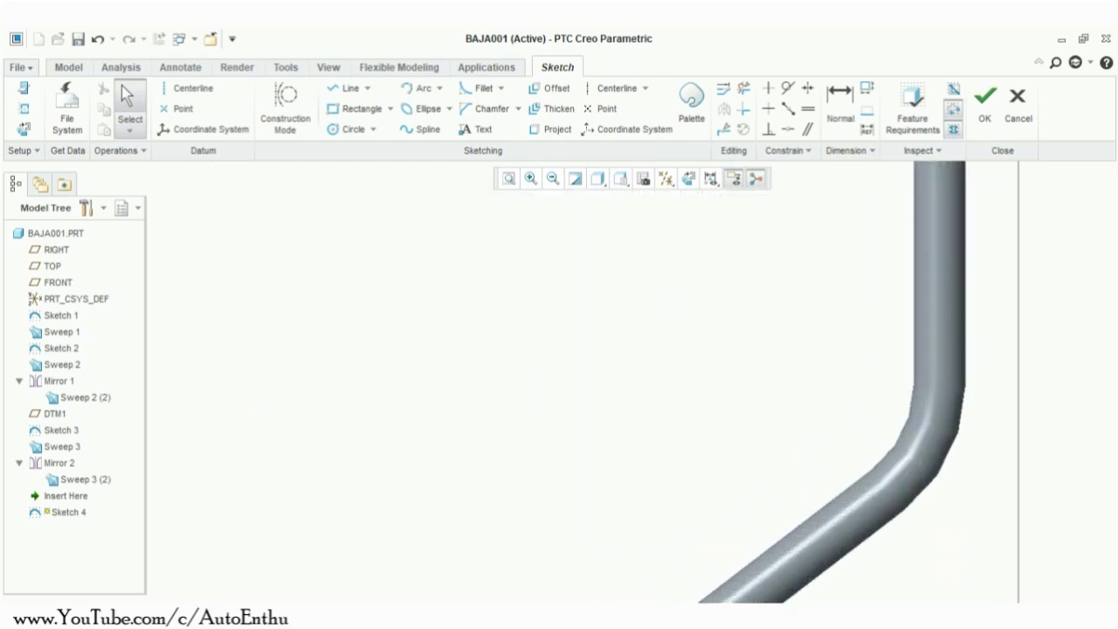
pyautogui.click(352, 129)
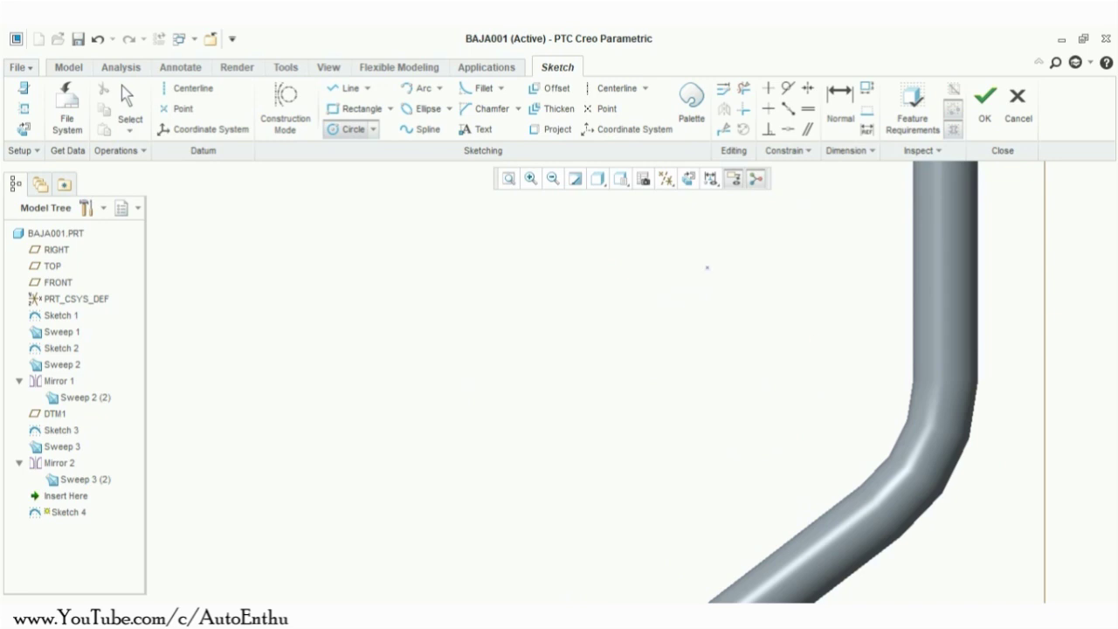
pyautogui.click(943, 328)
pyautogui.click(914, 328)
pyautogui.middleClick(913, 329)
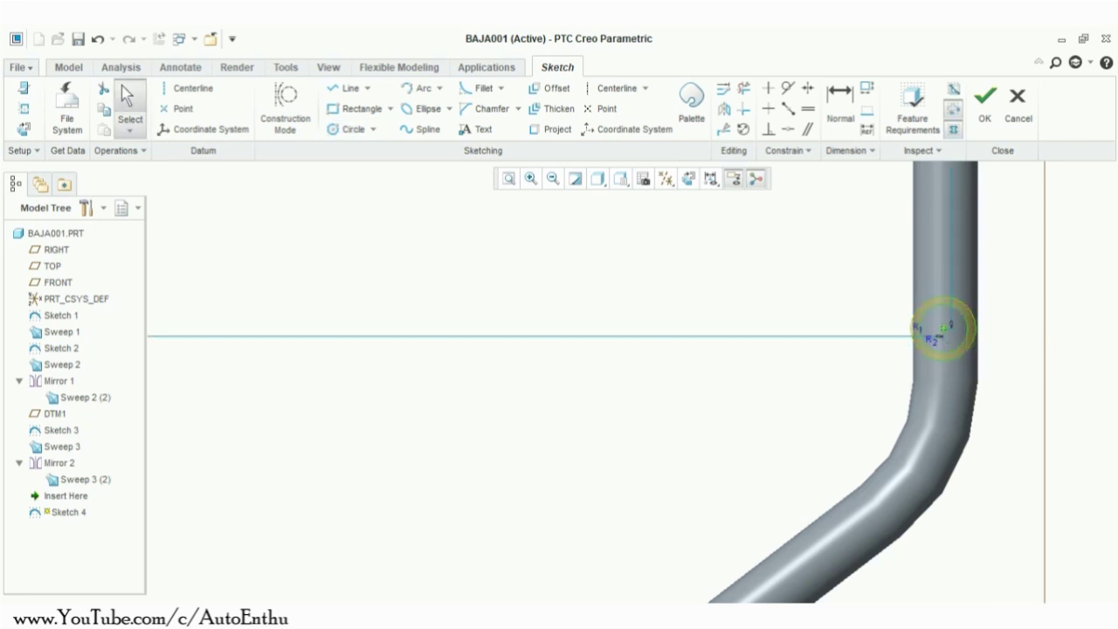
# Step: Centre the concentric circles above the bend on the tube's axis and finish the profile sketch
pyautogui.moveTo(943, 328); pyautogui.dragTo(948, 330)
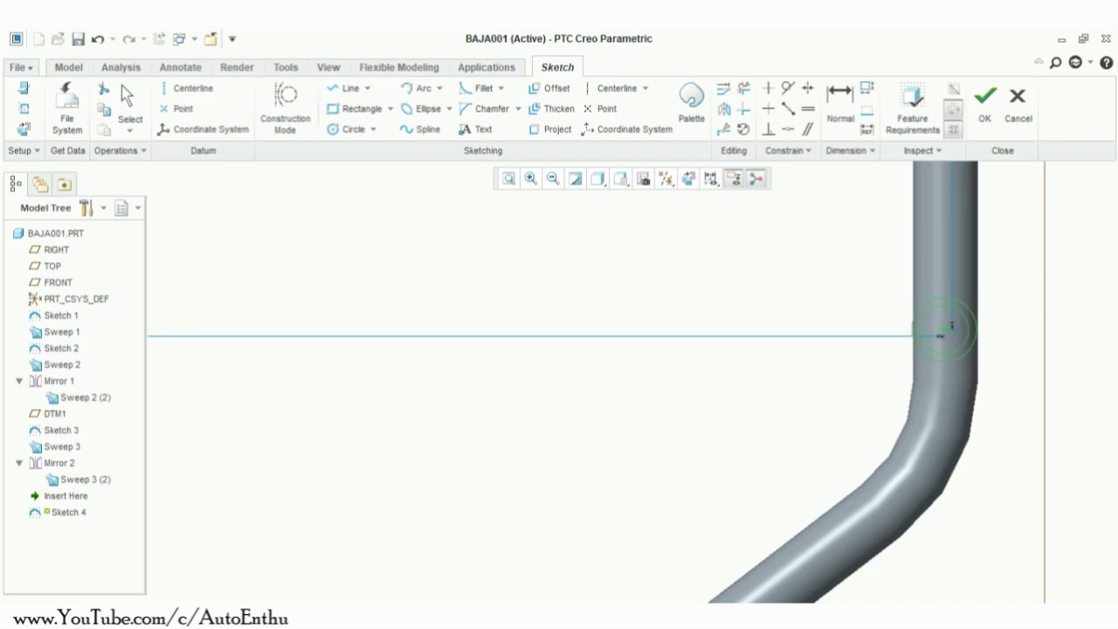
pyautogui.moveTo(948, 330); pyautogui.dragTo(942, 334)
pyautogui.scroll(-4, 947, 330)
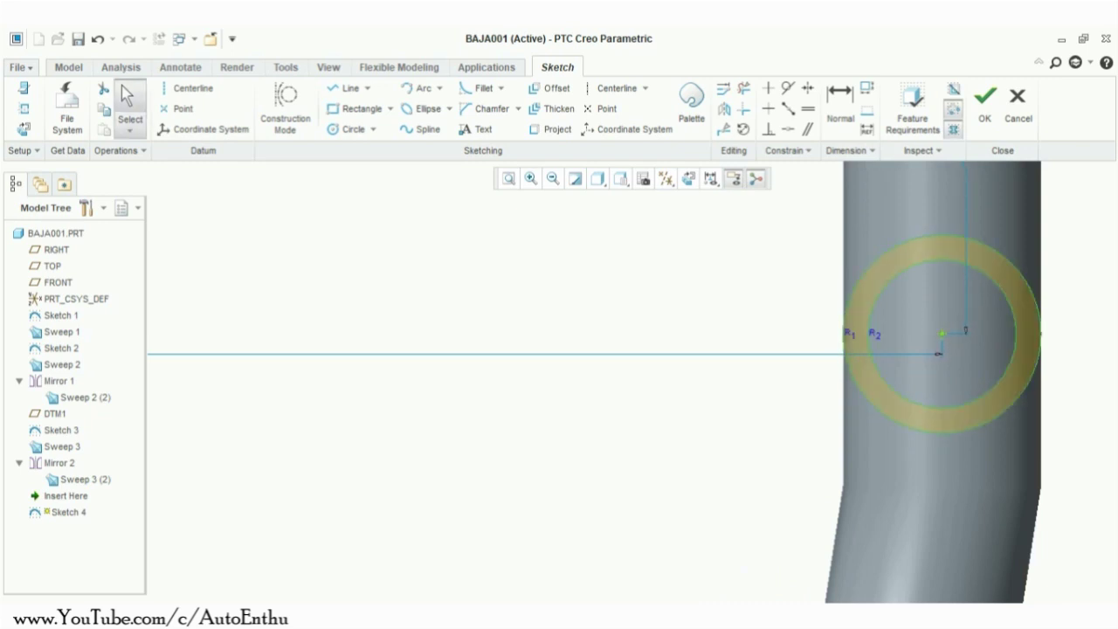
pyautogui.click(985, 106)
# Step: Extrude the tube profiles symmetrically about the sketch plane to a total depth of 14
pyautogui.scroll(5, 898, 371)
pyautogui.scroll(4, 894, 413)
pyautogui.keyDown('shift'); pyautogui.moveTo(973, 516); pyautogui.dragTo(842, 507, button='middle'); pyautogui.keyUp('shift')
pyautogui.scroll(4, 842, 507)
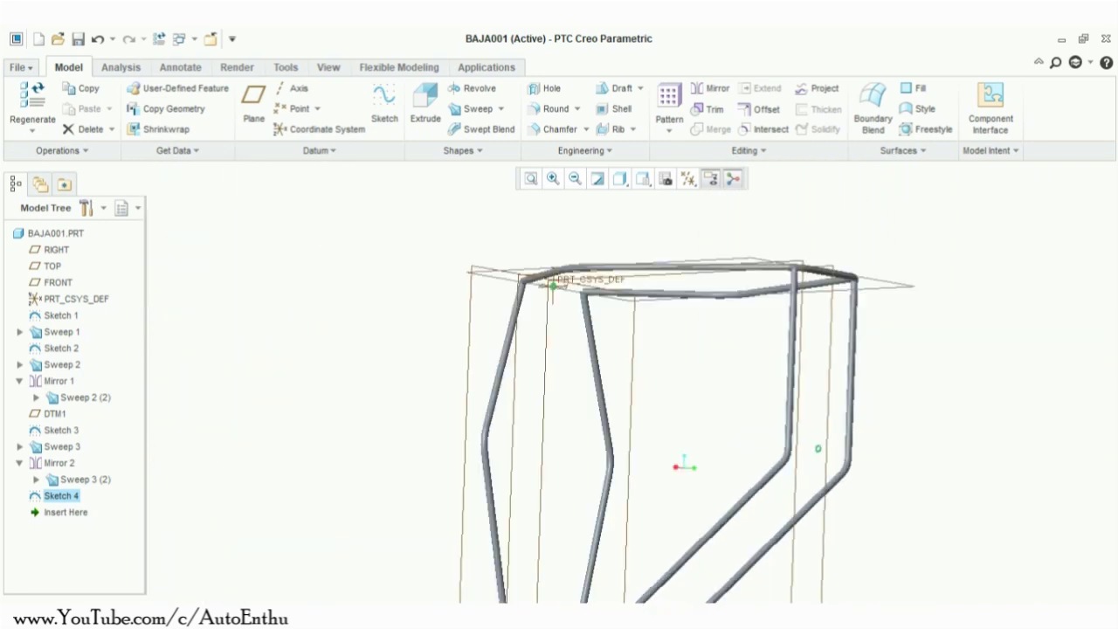
pyautogui.click(425, 105)
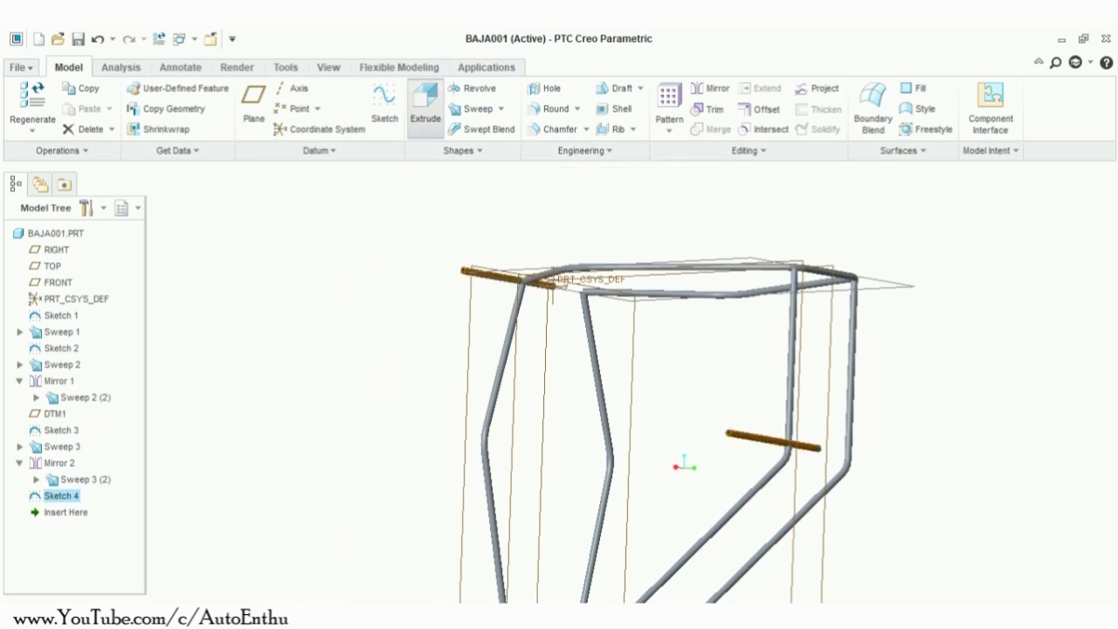
pyautogui.click(91, 110)
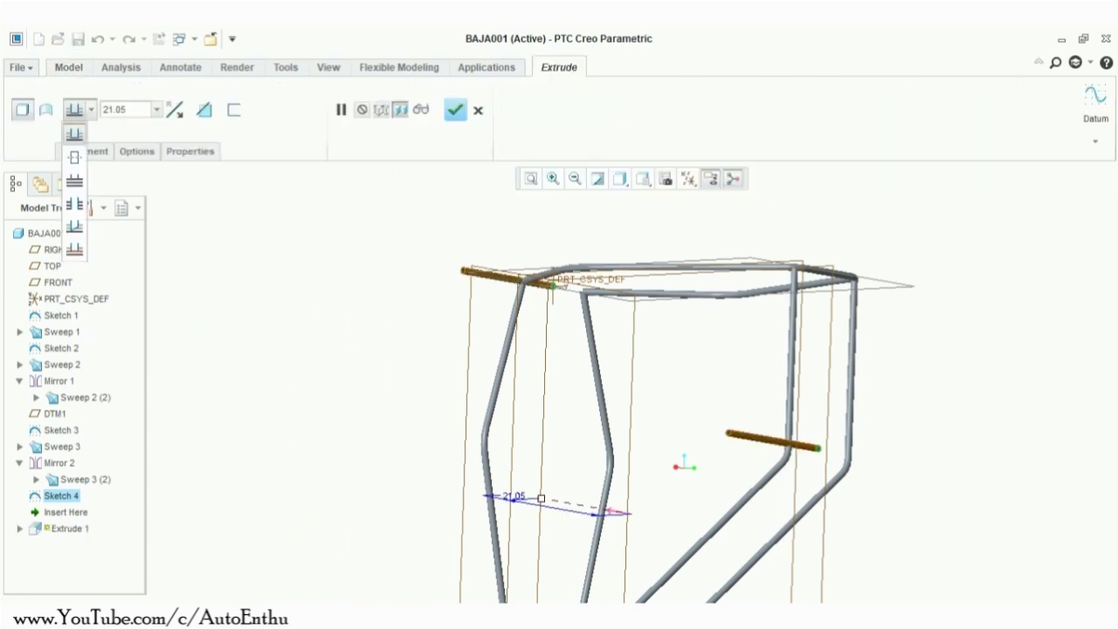
pyautogui.click(75, 157)
pyautogui.click(120, 110)
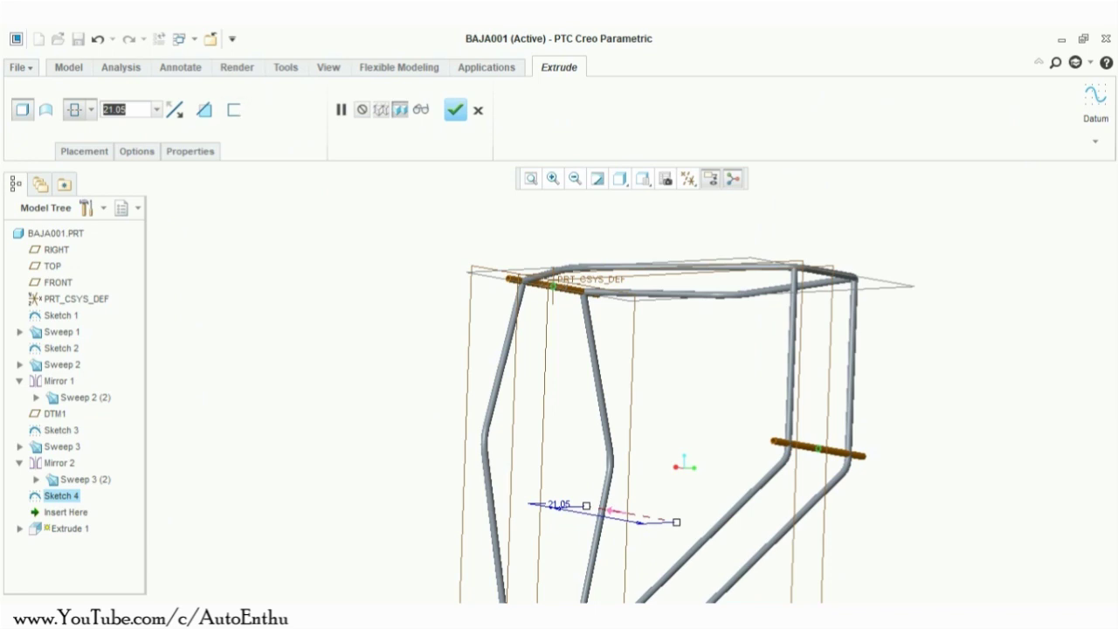
pyautogui.write('14')
pyautogui.press('Return')
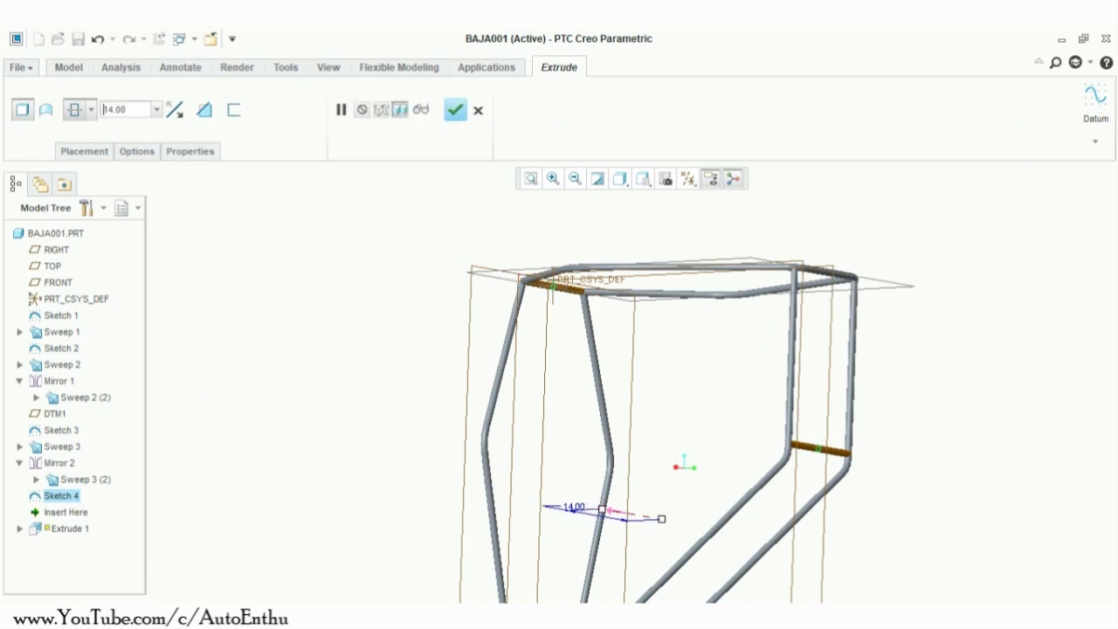
pyautogui.moveTo(752, 384); pyautogui.dragTo(607, 497, button='middle')
pyautogui.scroll(-5, 681, 445)
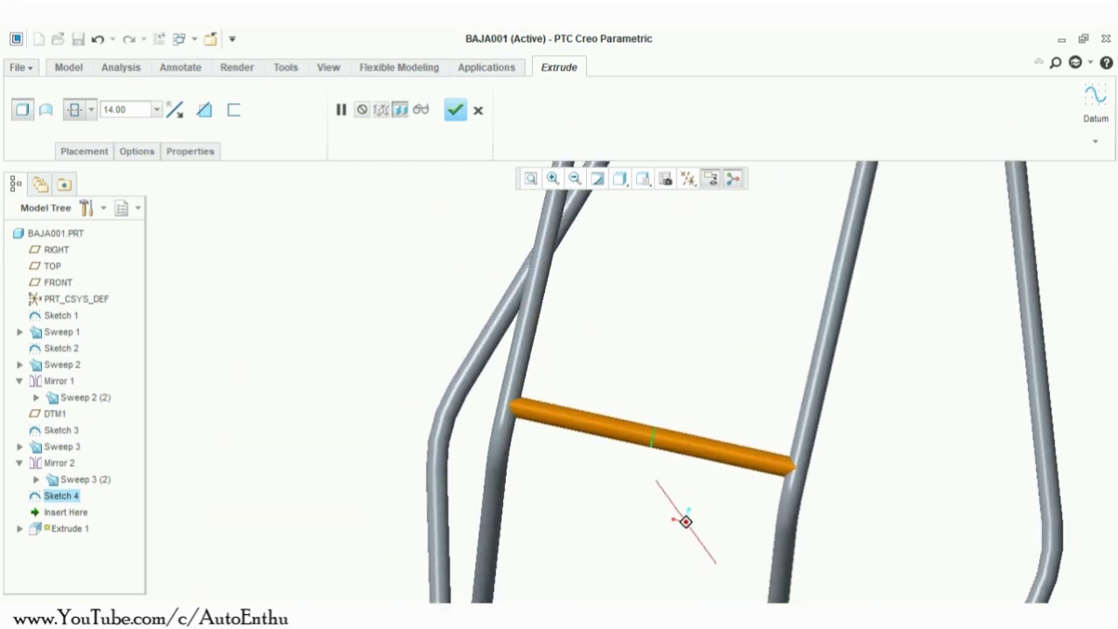
pyautogui.scroll(5, 664, 451)
pyautogui.click(455, 110)
# Step: Examine the extruded cross members and their joints with the side members from several angles
pyautogui.moveTo(604, 194); pyautogui.dragTo(650, 248, button='middle')
pyautogui.scroll(-2, 650, 247)
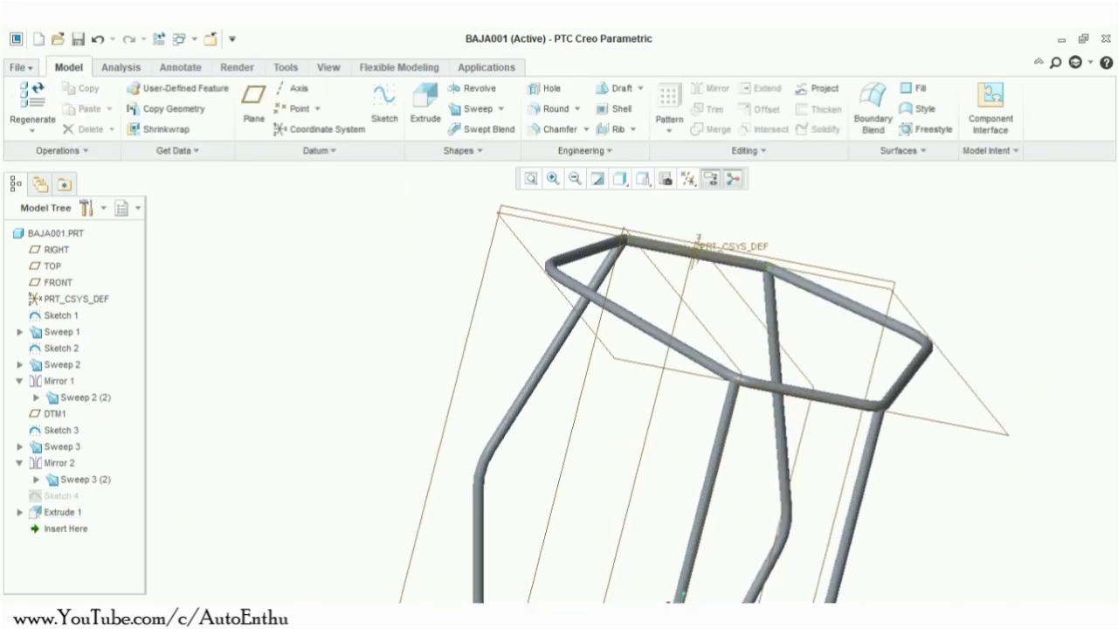
pyautogui.scroll(-4, 590, 265)
pyautogui.moveTo(590, 265); pyautogui.dragTo(672, 302, button='middle')
pyautogui.scroll(5, 673, 301)
pyautogui.scroll(-7, 696, 218)
pyautogui.scroll(5, 742, 397)
pyautogui.moveTo(742, 398); pyautogui.dragTo(750, 502, button='middle')
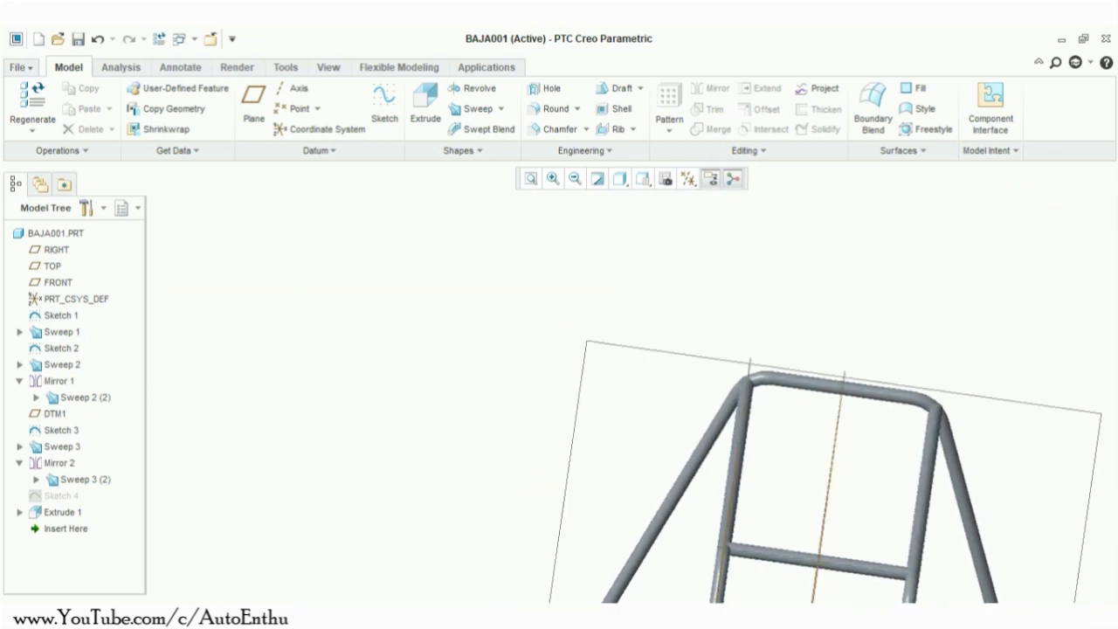
pyautogui.scroll(-1, 776, 535)
pyautogui.scroll(4, 777, 534)
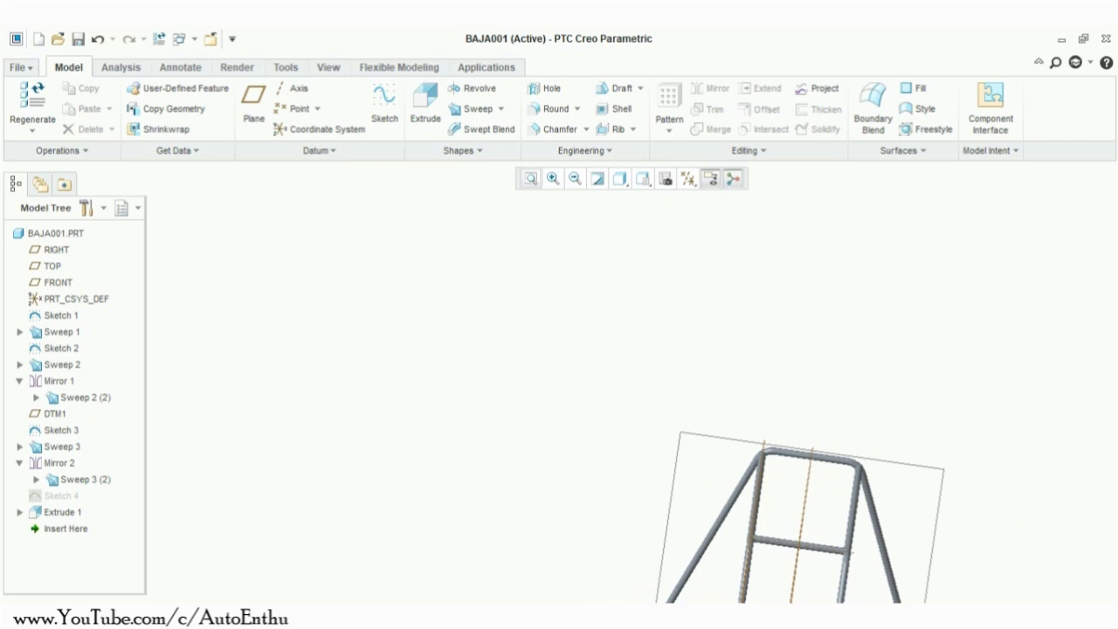
pyautogui.click(531, 178)
pyautogui.scroll(-1, 697, 489)
pyautogui.moveTo(697, 490); pyautogui.dragTo(428, 541, button='middle')
pyautogui.moveTo(615, 360); pyautogui.dragTo(651, 361, button='middle')
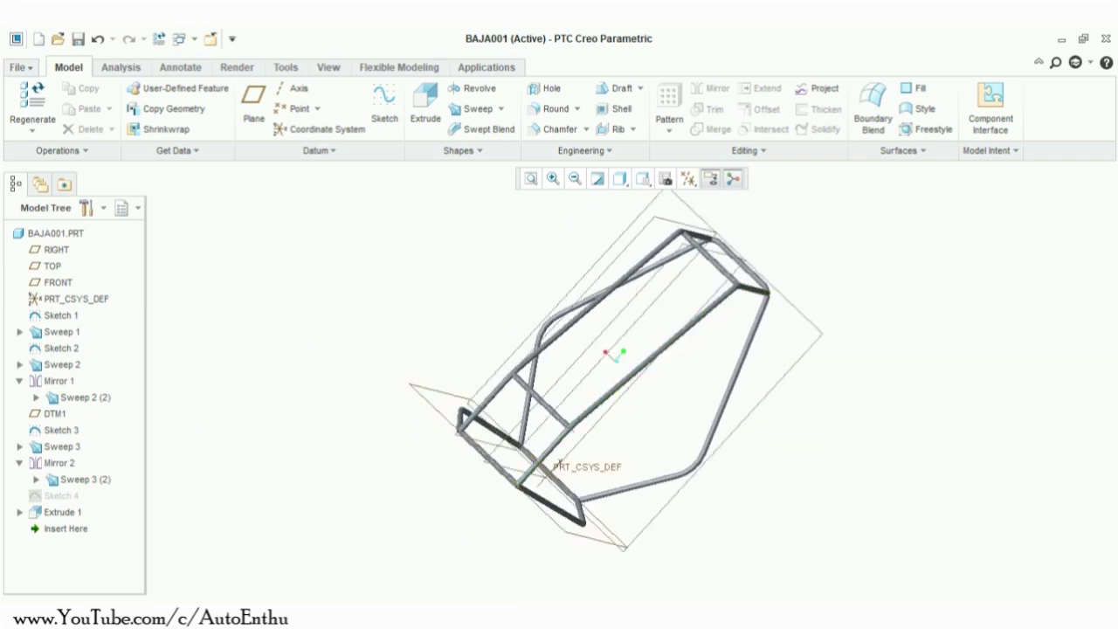
# Step: Start a new sketch on the TOP plane and orient the view parallel to it
pyautogui.click(560, 465)
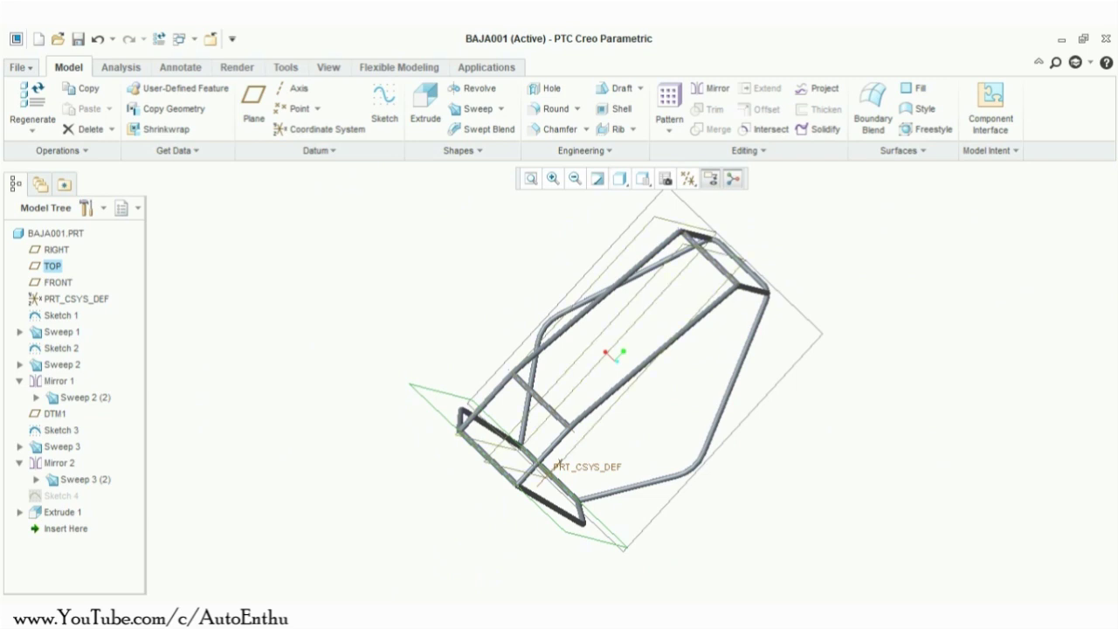
pyautogui.click(384, 105)
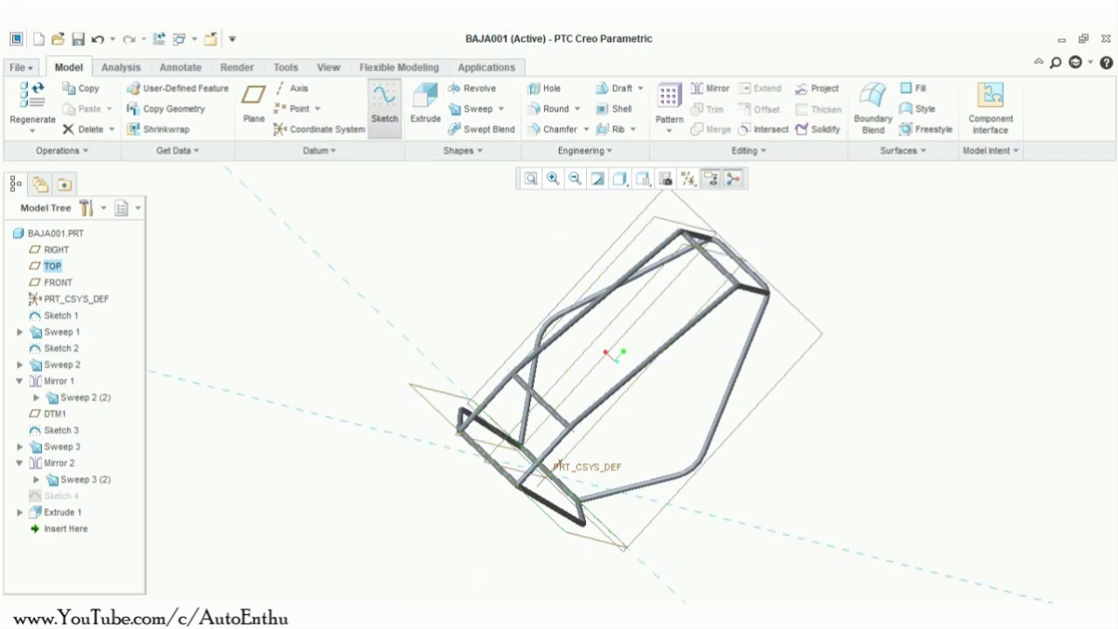
pyautogui.click(688, 179)
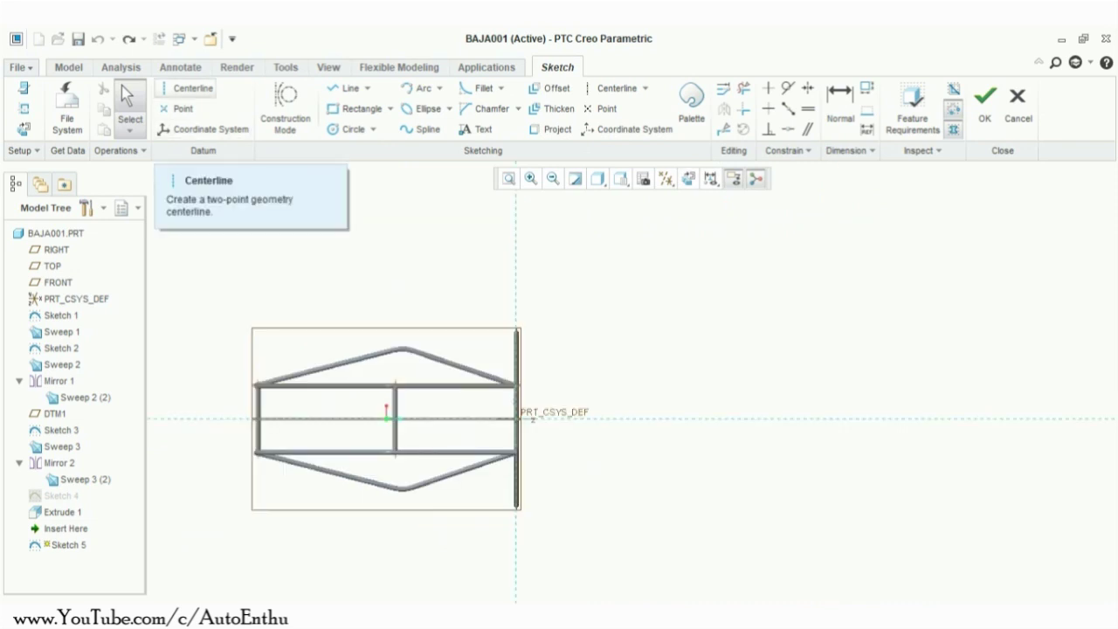
# Step: Sketch a line chain from the short end tube's midpoint to its corner, outside the side bend, to the long end tube's tip and its centre
pyautogui.click(345, 89)
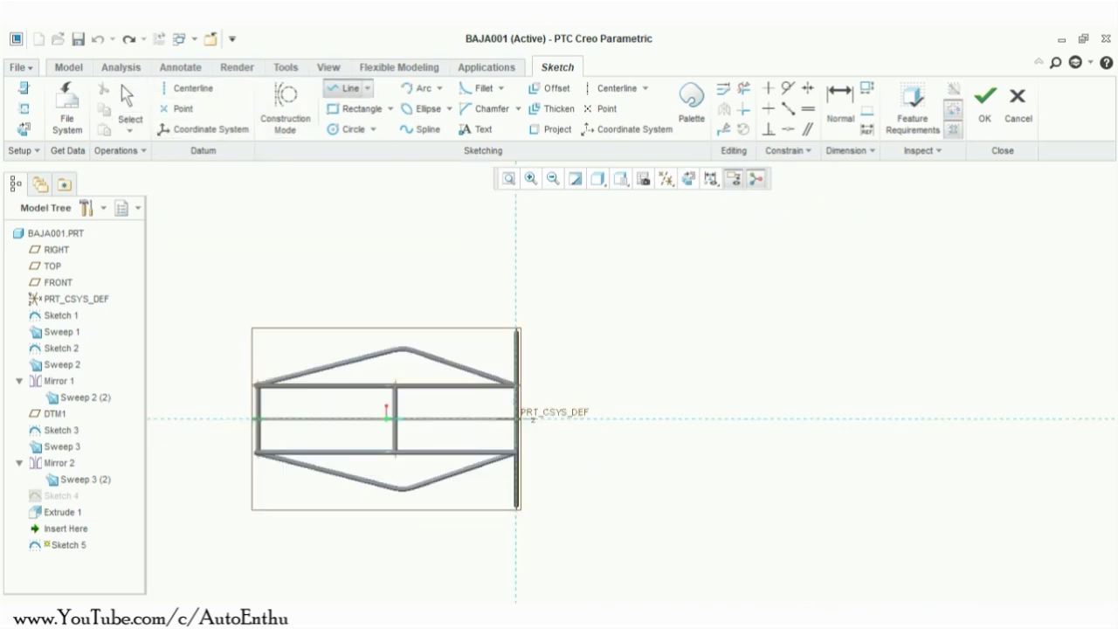
pyautogui.scroll(-8, 258, 421)
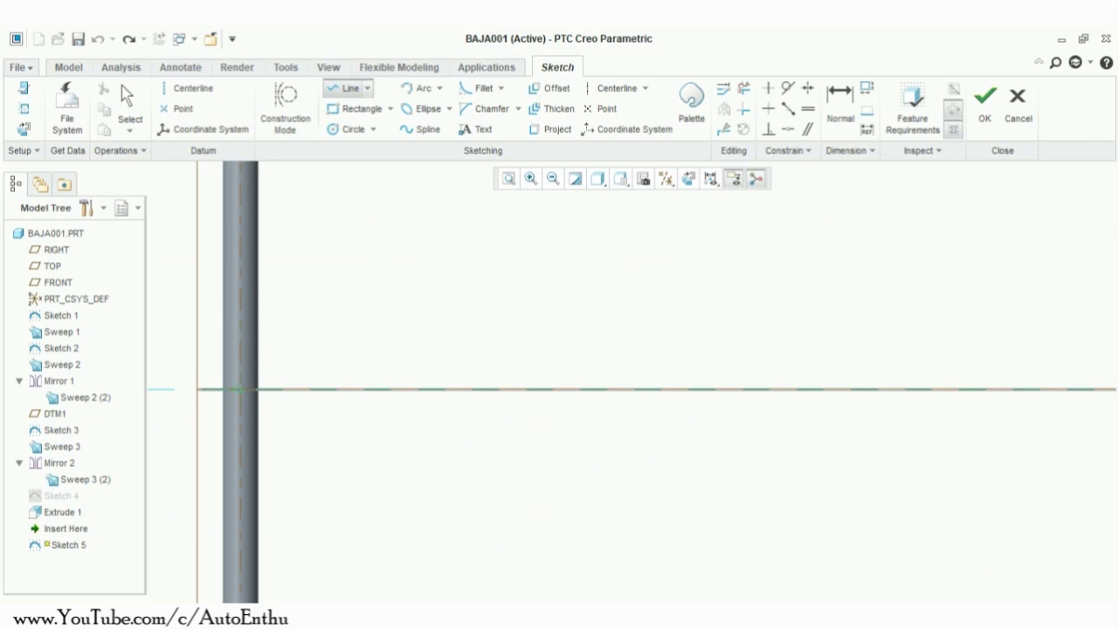
pyautogui.click(241, 390)
pyautogui.scroll(5, 259, 291)
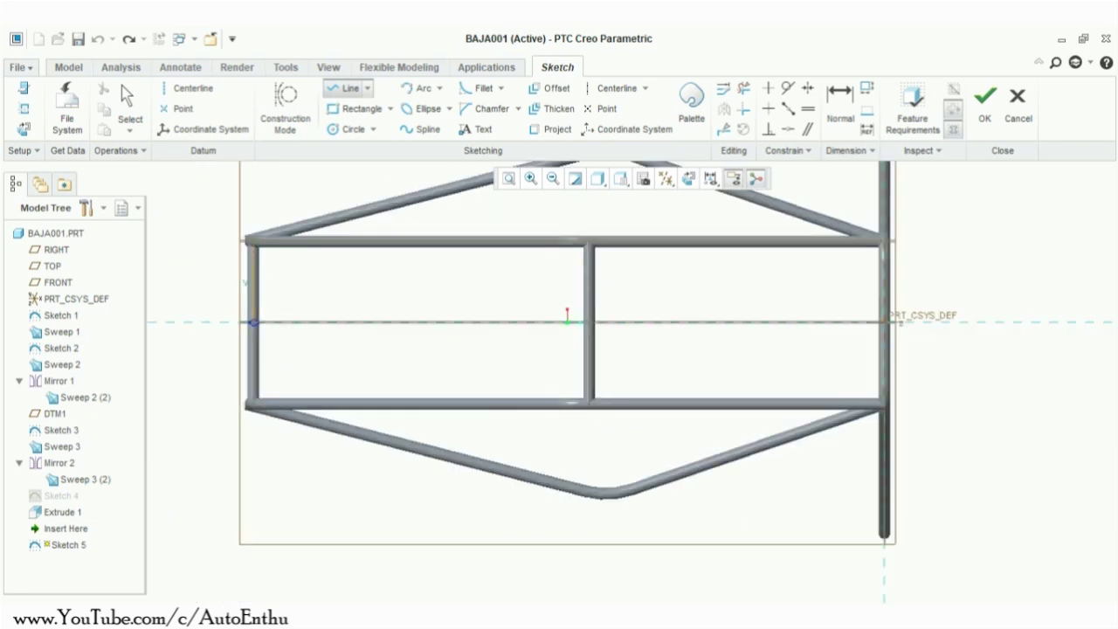
pyautogui.click(253, 241)
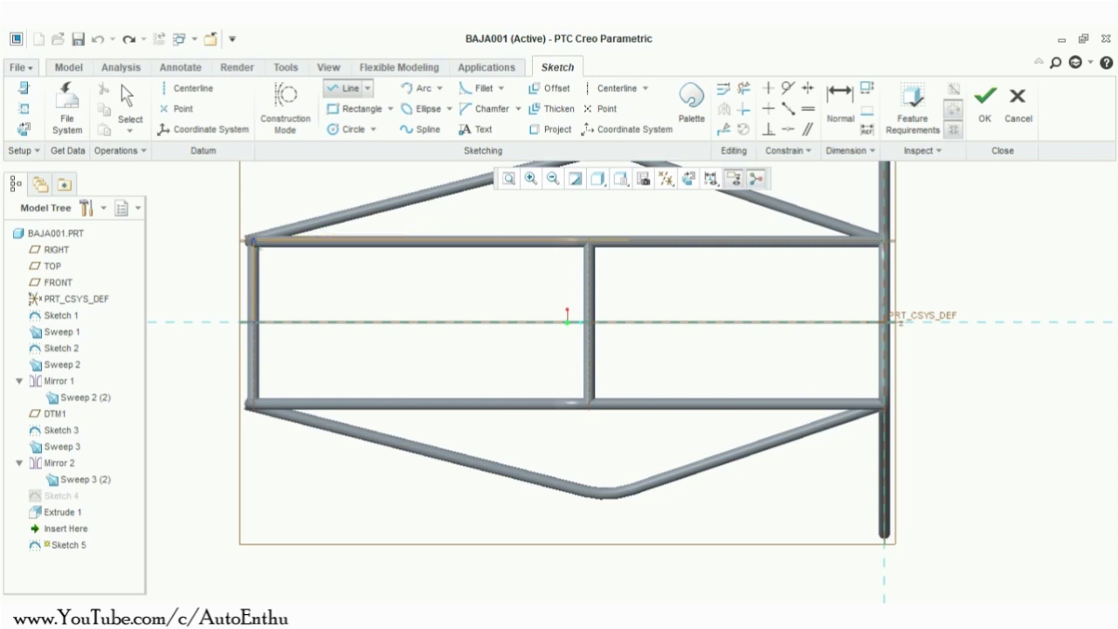
pyautogui.scroll(3, 634, 247)
pyautogui.keyDown('shift'); pyautogui.moveTo(636, 250); pyautogui.dragTo(603, 338, button='middle'); pyautogui.keyUp('shift')
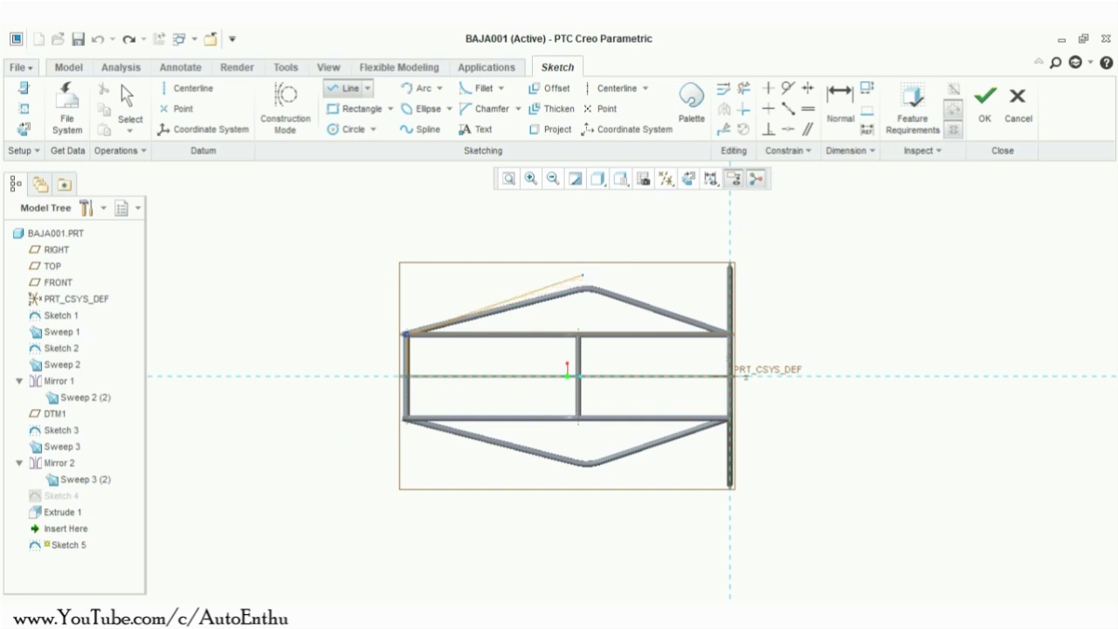
pyautogui.click(583, 276)
pyautogui.scroll(-4, 758, 285)
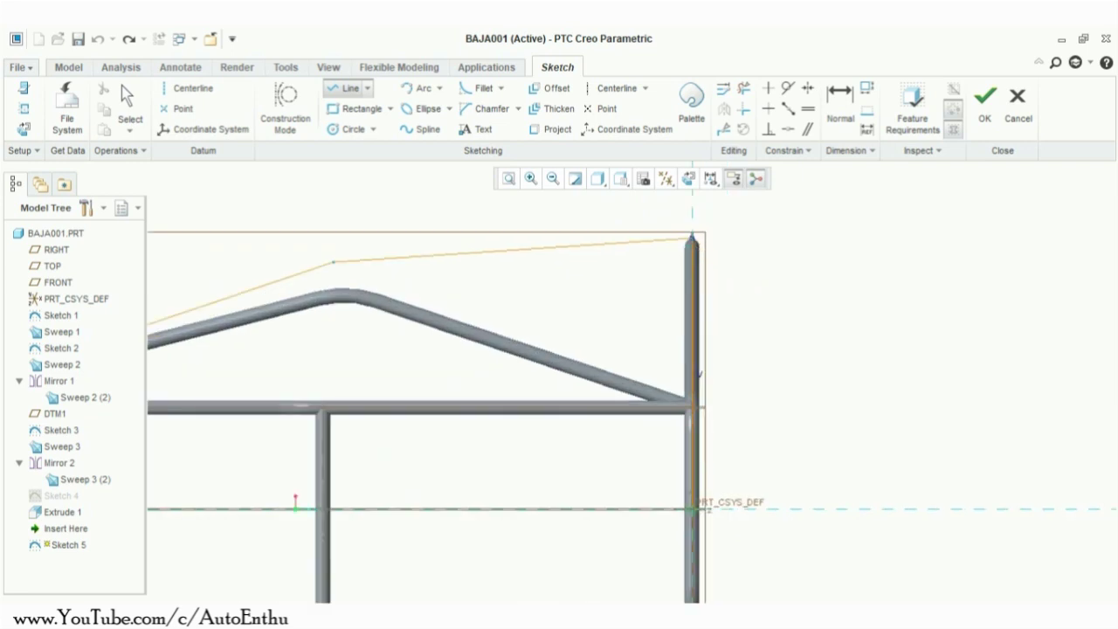
pyautogui.click(691, 509)
pyautogui.middleClick(827, 397)
pyautogui.middleClick(827, 397)
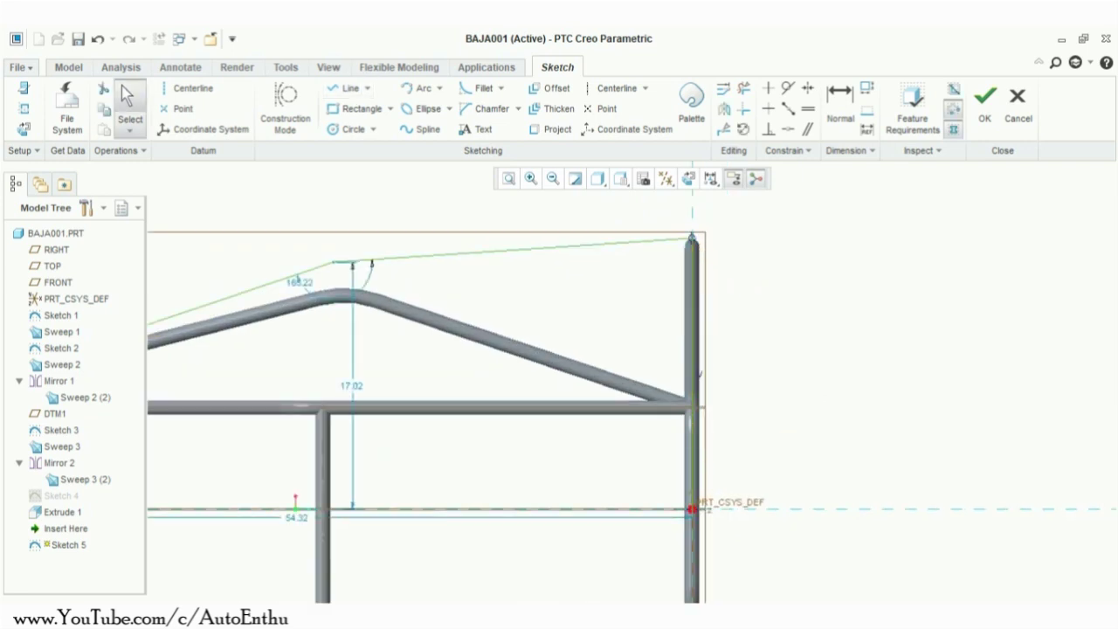
# Step: Set the length of the path's first segment along the short end tube to 7
pyautogui.scroll(4, 594, 437)
pyautogui.scroll(-2, 393, 442)
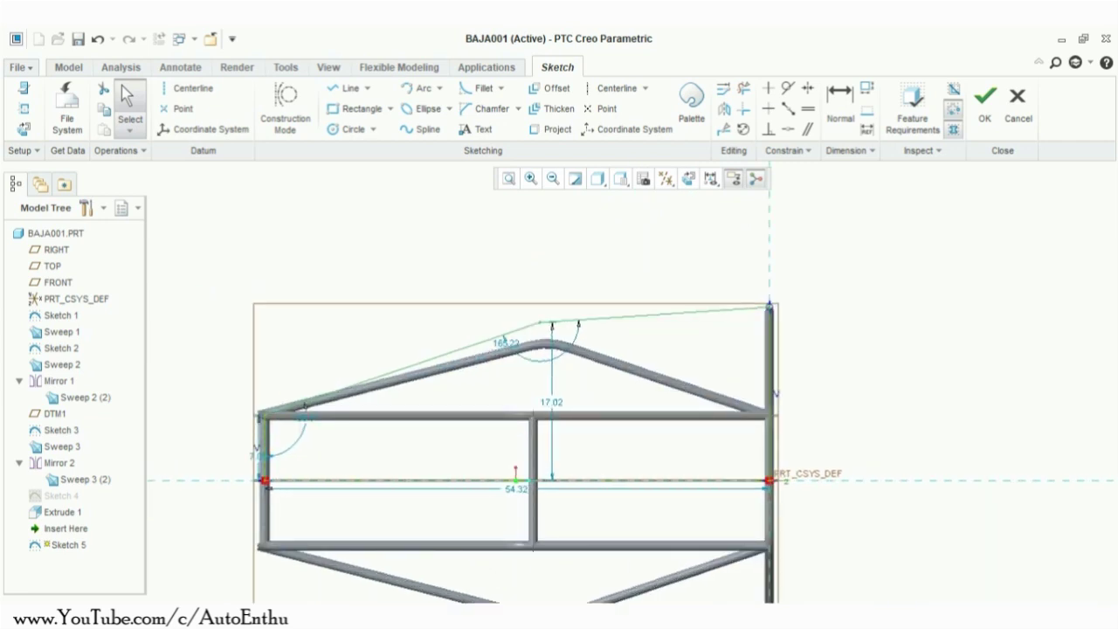
pyautogui.doubleClick(259, 457)
pyautogui.write('7')
pyautogui.press('Return')
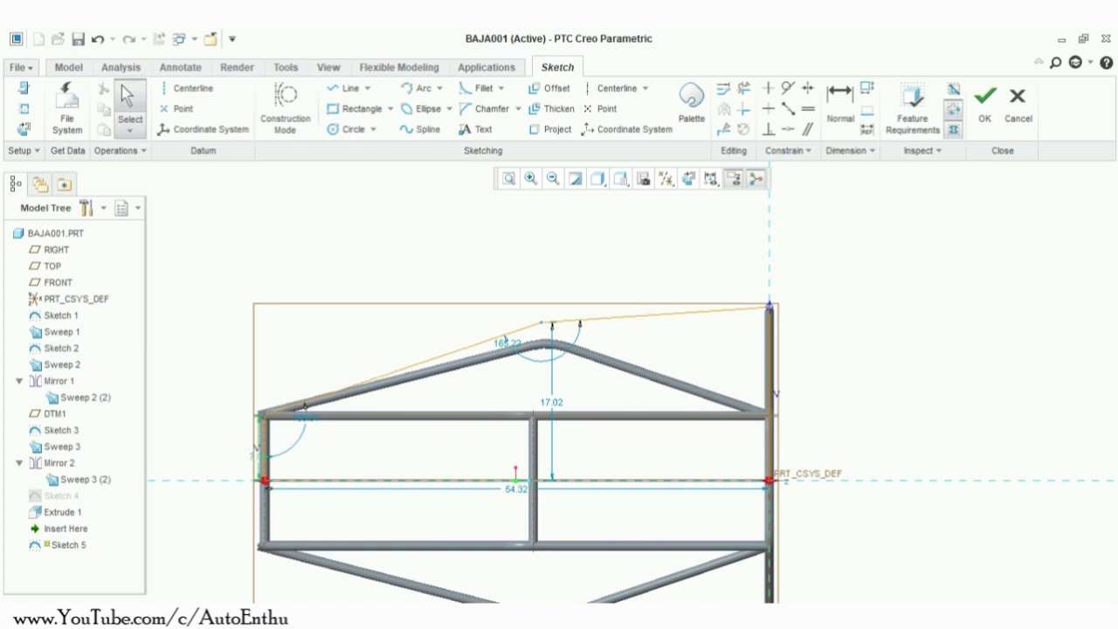
# Step: Delete the path segment lying along the long end tube and align the remaining endpoint with the centre of that tube's rounded tip
pyautogui.click(776, 395)
pyautogui.click(771, 387)
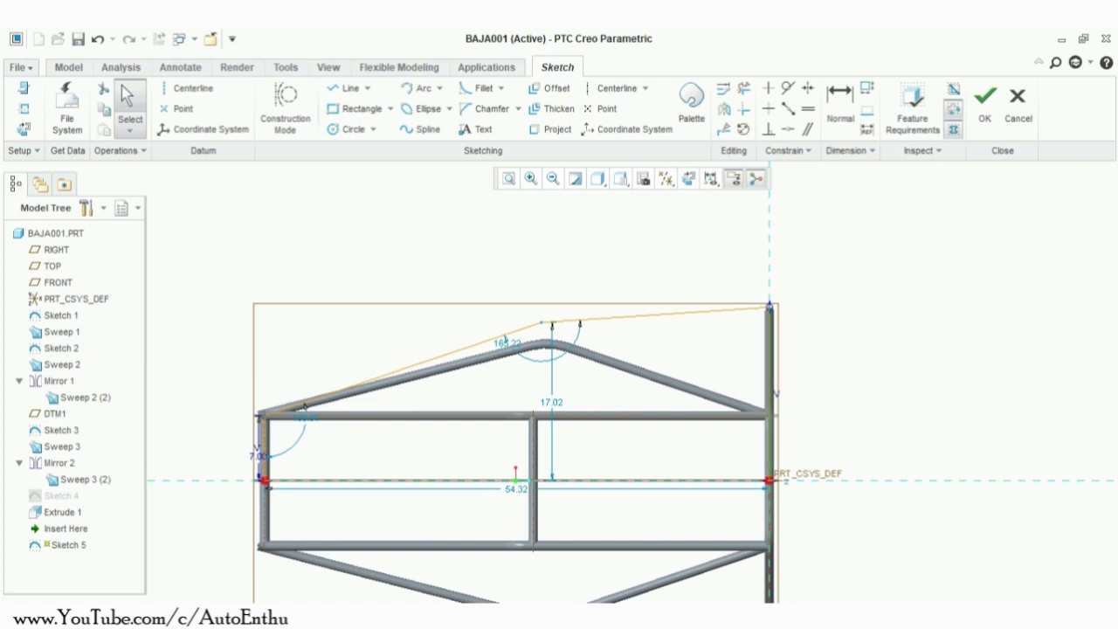
pyautogui.press('Delete')
pyautogui.scroll(-3, 771, 338)
pyautogui.moveTo(768, 275); pyautogui.dragTo(768, 283)
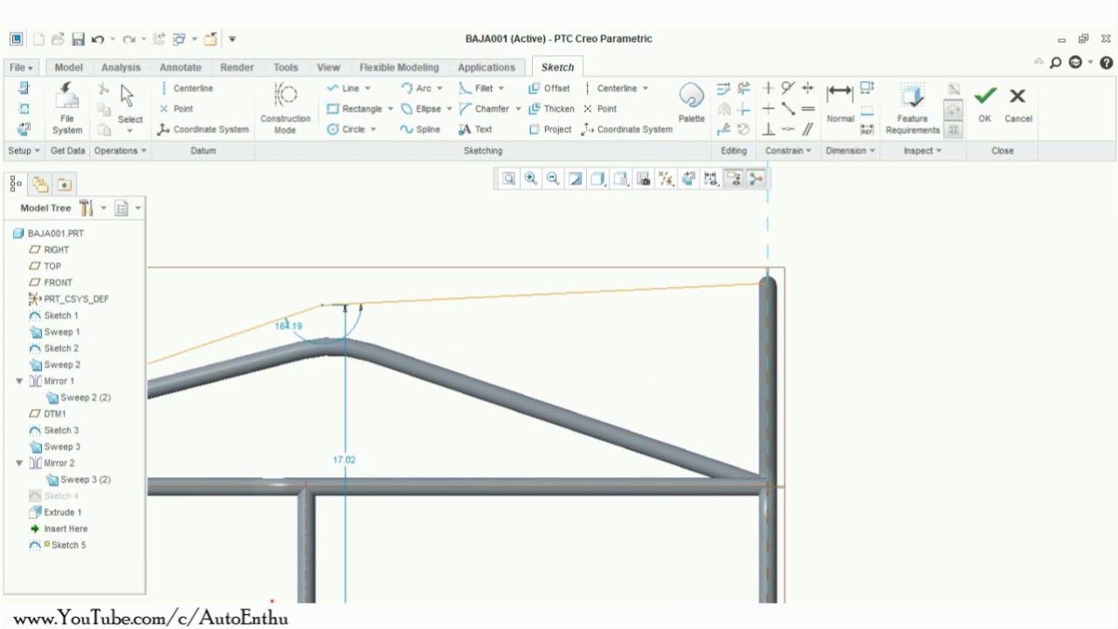
pyautogui.scroll(-7, 773, 285)
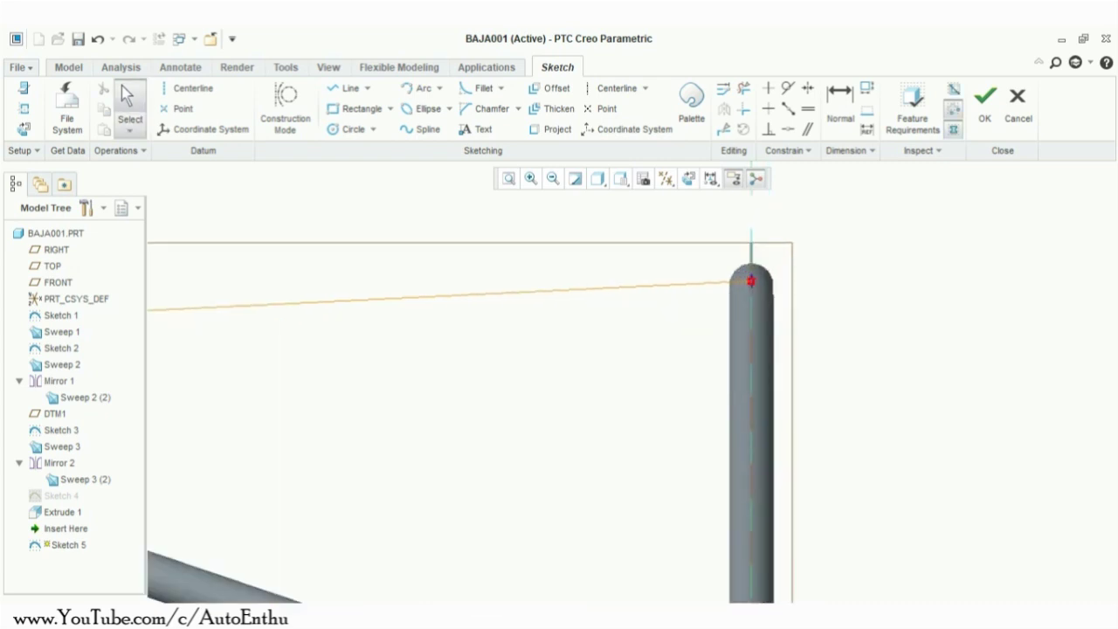
pyautogui.moveTo(746, 277); pyautogui.dragTo(746, 277)
pyautogui.scroll(4, 628, 352)
pyautogui.scroll(5, 559, 428)
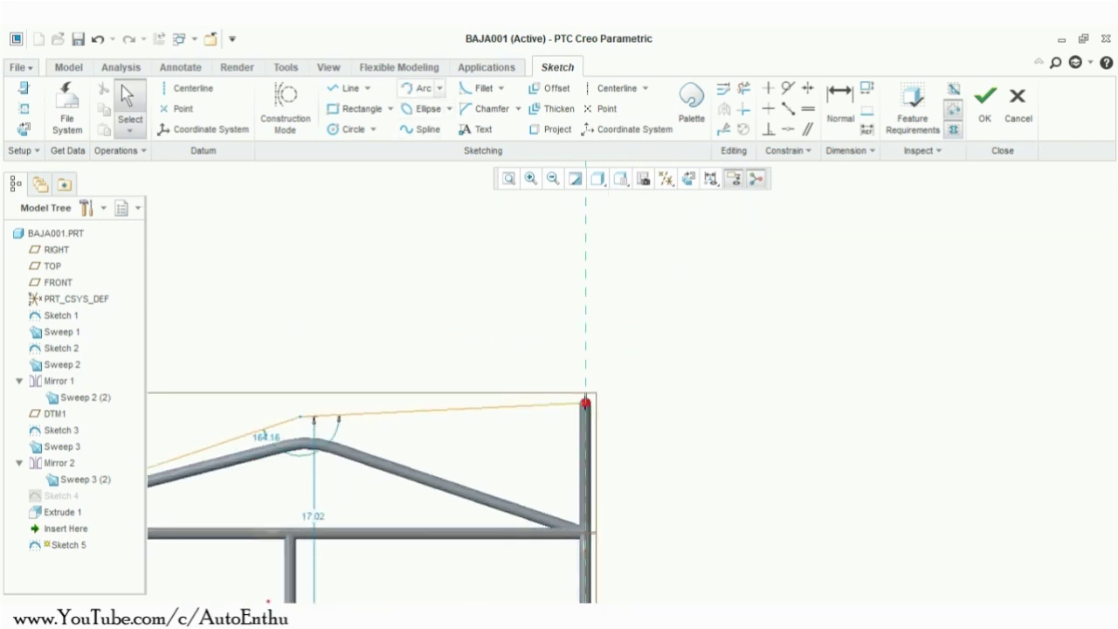
# Step: Fillet the path's corner outside the side tube's bend and finish the sketch
pyautogui.click(421, 89)
pyautogui.click(482, 88)
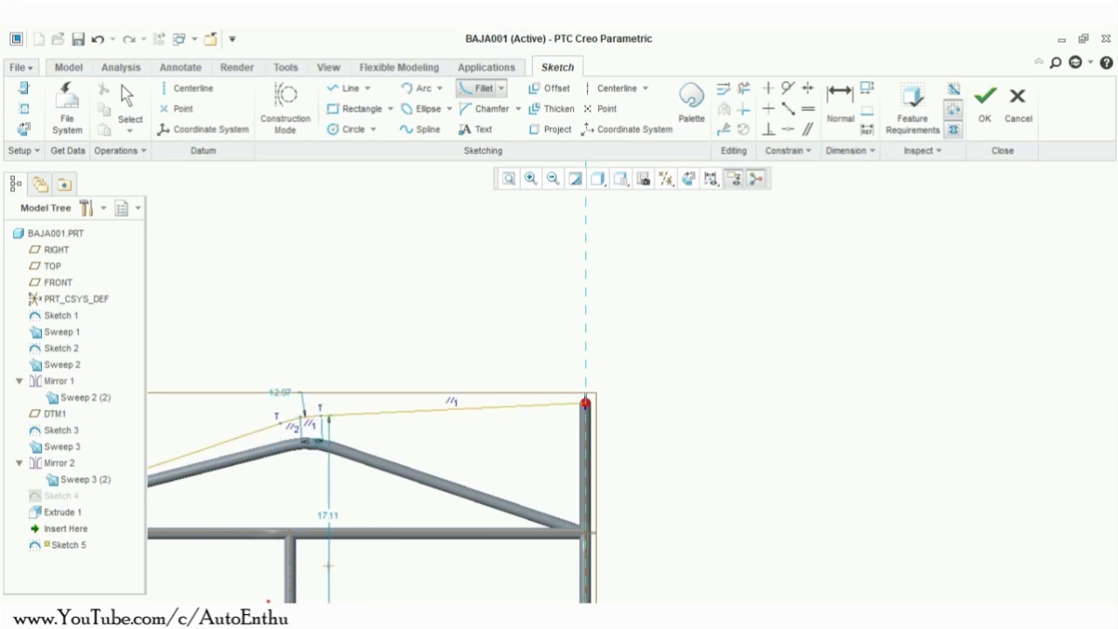
pyautogui.click(984, 103)
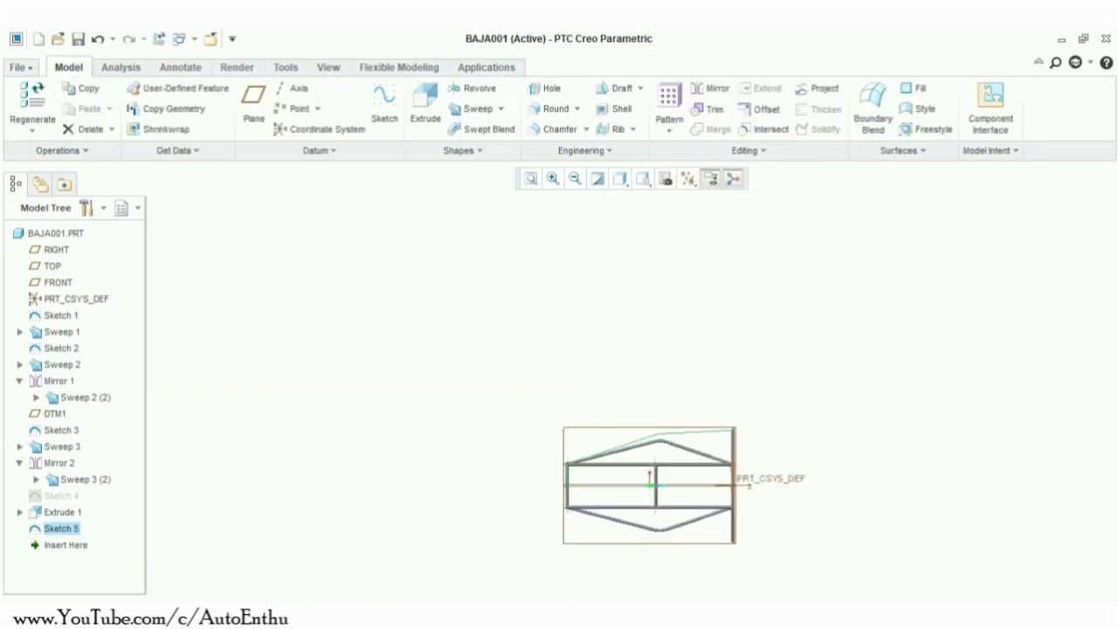
# Step: Start a new sketch on the DTM1 plane and orient the view parallel to it
pyautogui.moveTo(469, 477)
pyautogui.keyDown('shift'); pyautogui.mouseDown(button='middle')
pyautogui.moveTo(533, 419)
pyautogui.moveTo(559, 367)
pyautogui.moveTo(568, 437)
pyautogui.moveTo(542, 489)
pyautogui.moveTo(597, 472)
pyautogui.mouseUp(button='middle'); pyautogui.keyUp('shift')
pyautogui.click(54, 414)
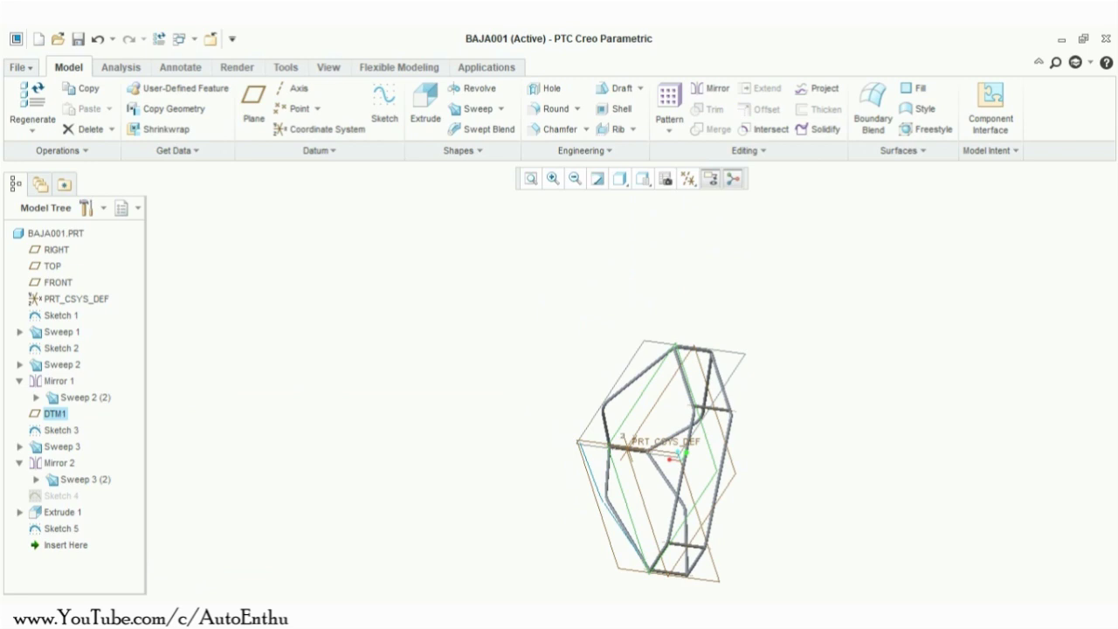
pyautogui.click(384, 107)
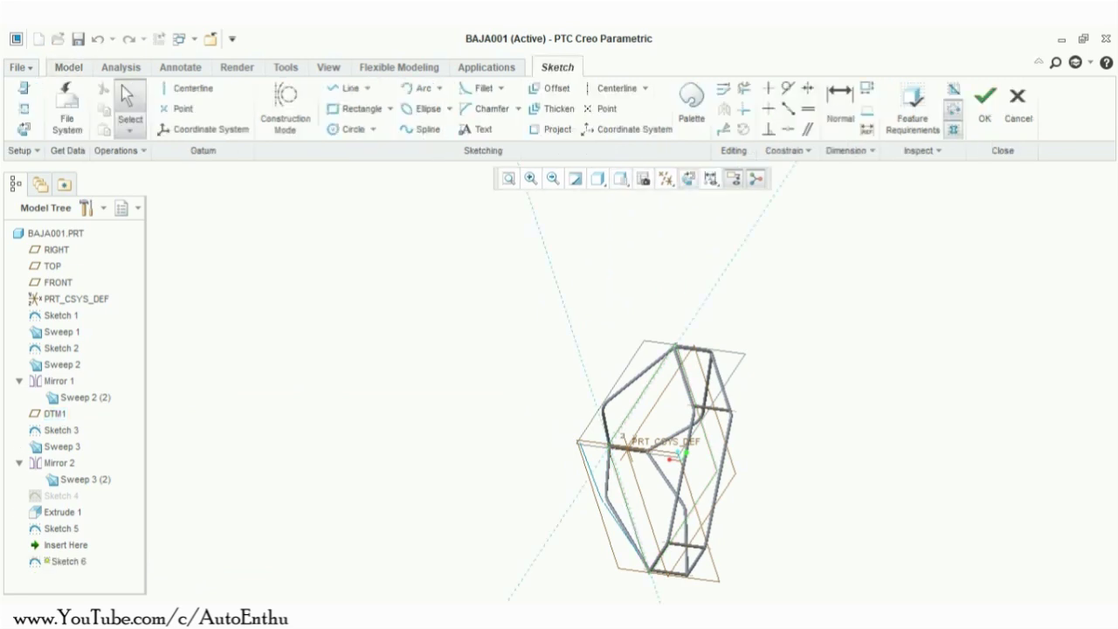
pyautogui.click(688, 178)
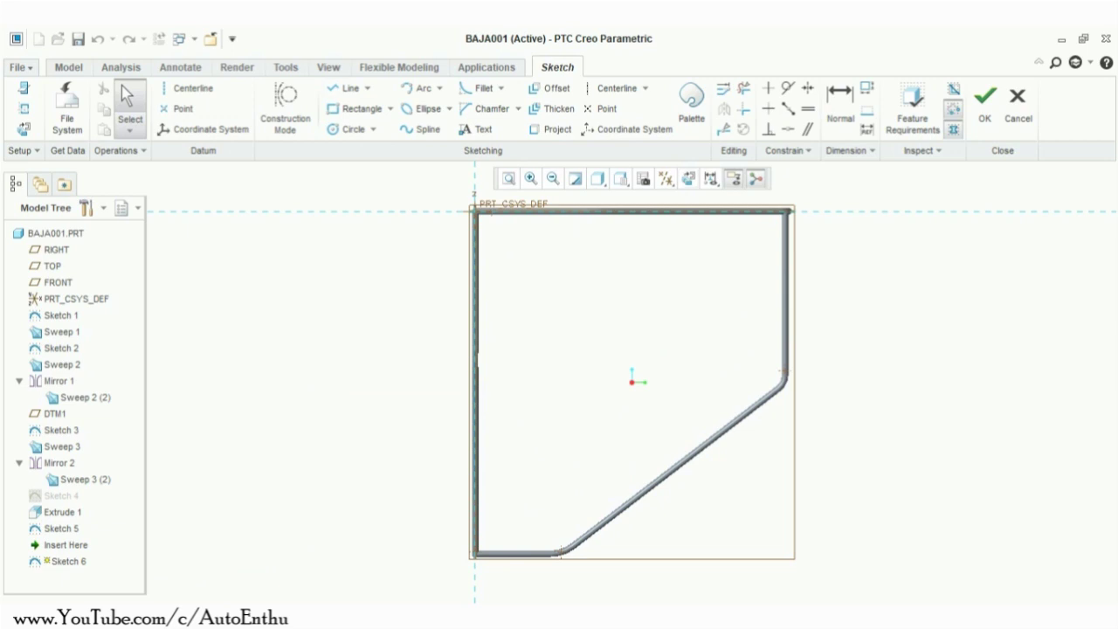
# Step: Sketch a two-segment line path from the side member's lower bend up to an inner corner point, ending on the horizontal reference line
pyautogui.click(348, 88)
pyautogui.scroll(-9, 555, 556)
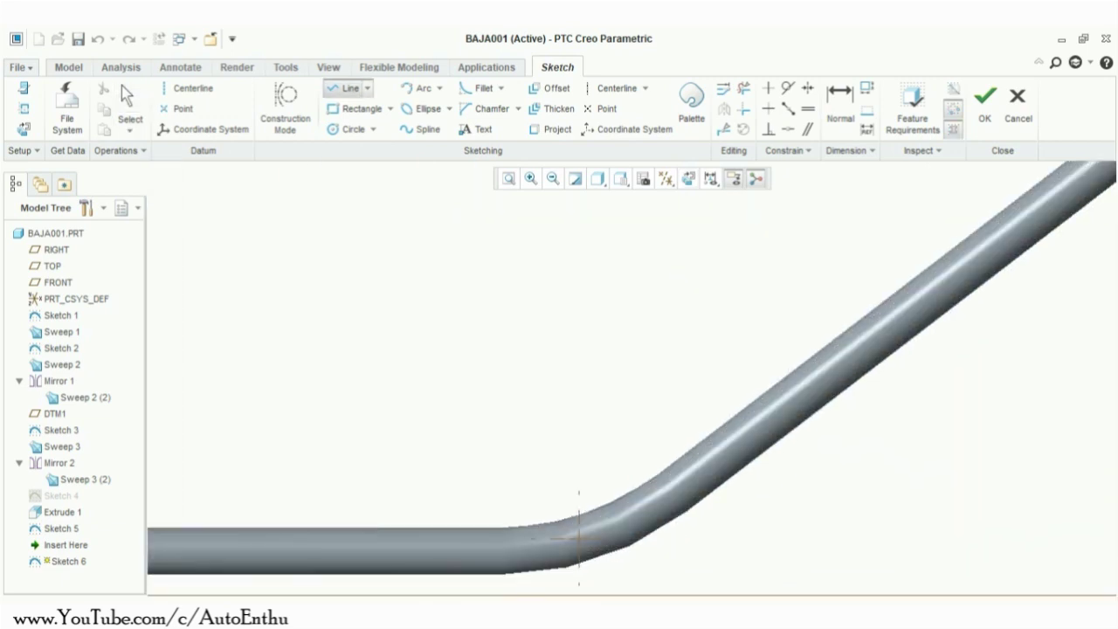
pyautogui.click(578, 539)
pyautogui.scroll(9, 578, 428)
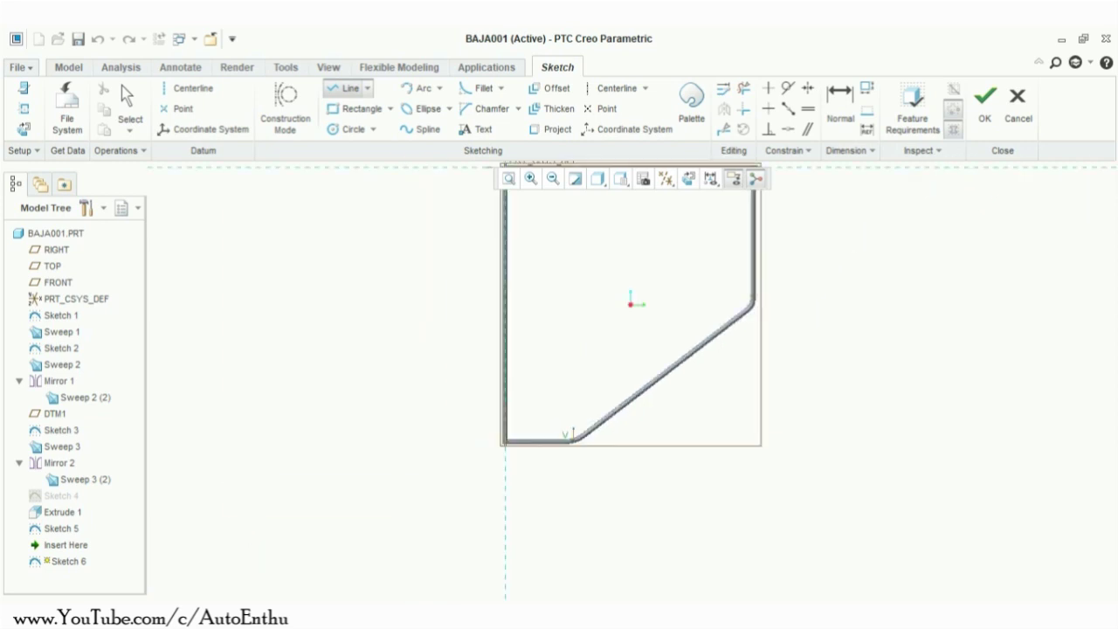
pyautogui.keyDown('shift'); pyautogui.moveTo(555, 320); pyautogui.dragTo(548, 401, button='middle'); pyautogui.keyUp('shift')
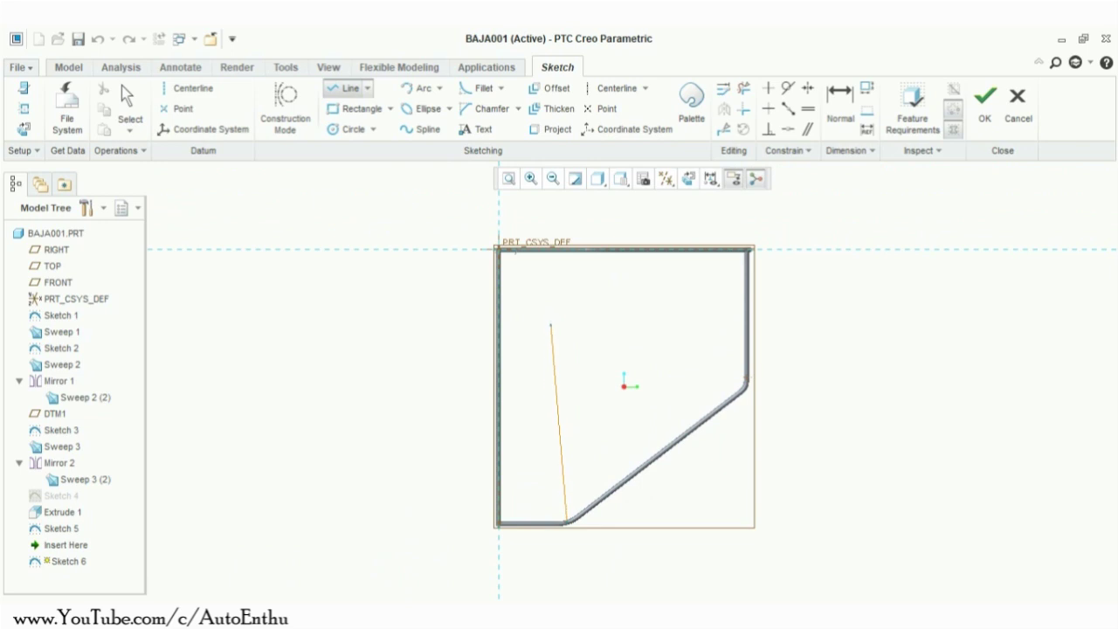
pyautogui.click(554, 333)
pyautogui.keyDown('shift'); pyautogui.moveTo(613, 285); pyautogui.dragTo(550, 265, button='middle'); pyautogui.keyUp('shift')
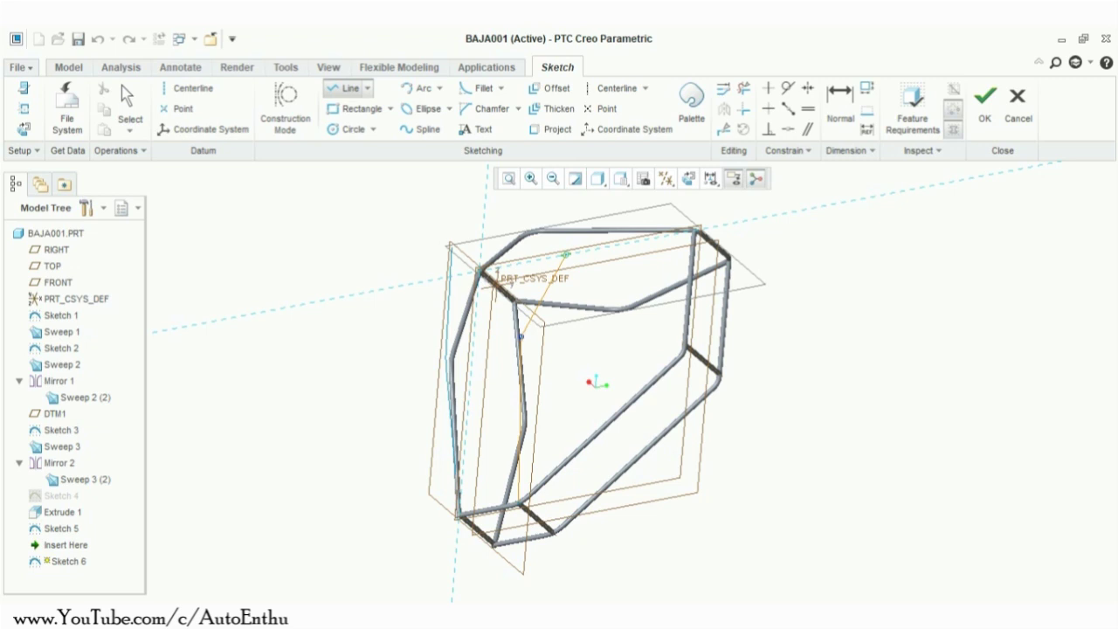
pyautogui.click(566, 254)
pyautogui.keyDown('shift'); pyautogui.moveTo(524, 344); pyautogui.dragTo(552, 351, button='middle'); pyautogui.keyUp('shift')
pyautogui.middleClick(611, 304)
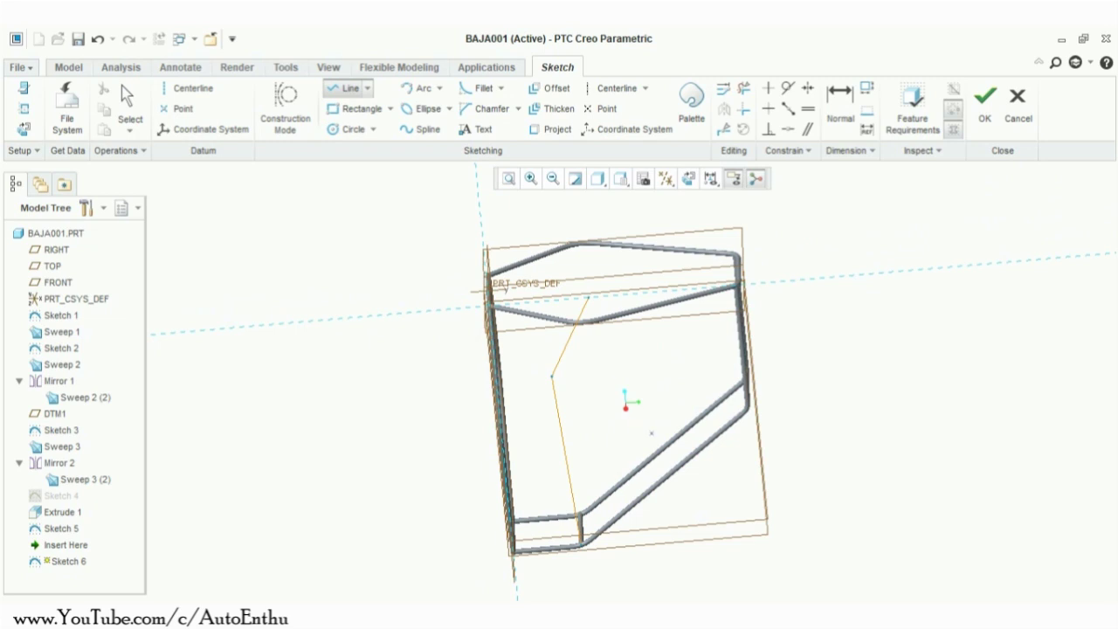
# Step: Fillet the corner between the two path lines and finish the sketch
pyautogui.keyDown('shift'); pyautogui.moveTo(632, 422); pyautogui.dragTo(592, 382, button='middle'); pyautogui.keyUp('shift')
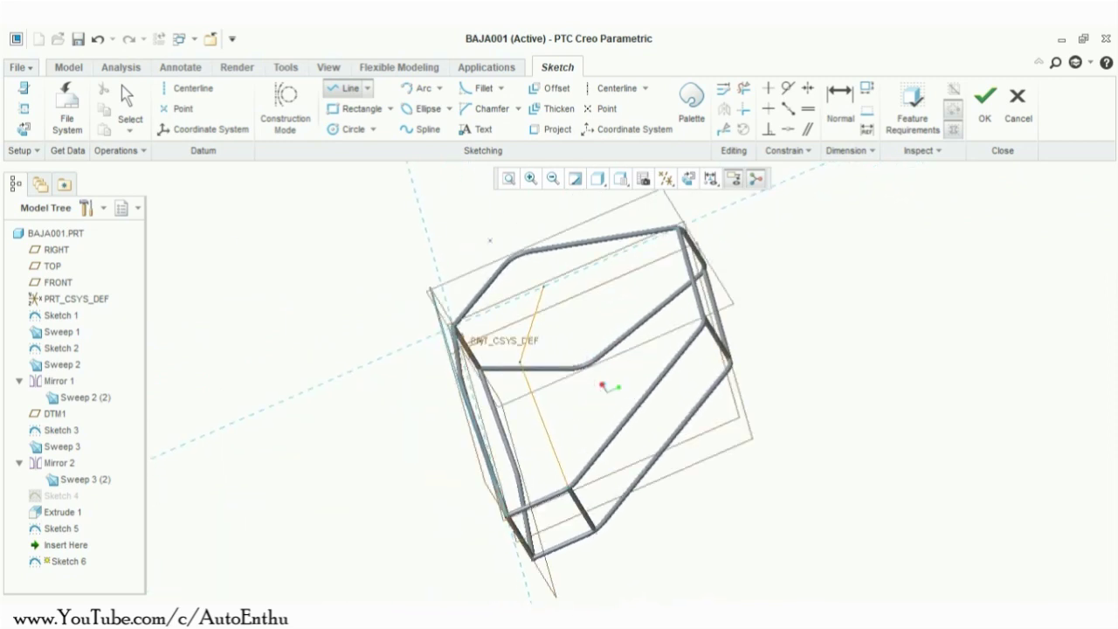
pyautogui.click(482, 88)
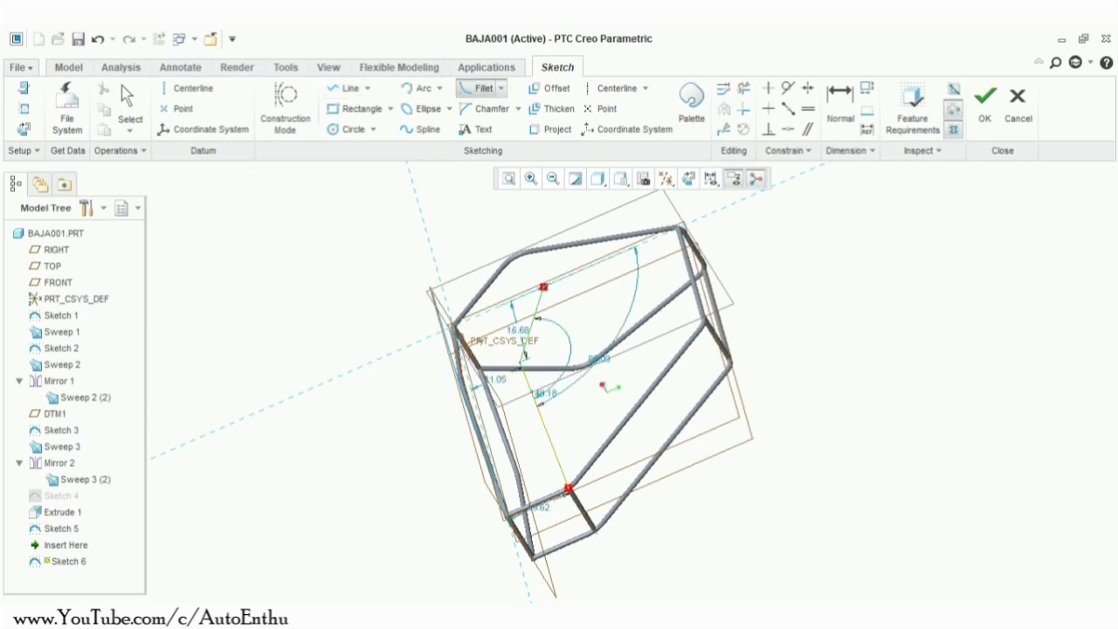
pyautogui.click(526, 356)
pyautogui.click(985, 102)
# Step: Extrude the DTM1 path sketch as a surface with a depth of 21.05
pyautogui.moveTo(768, 289); pyautogui.dragTo(828, 303, button='middle')
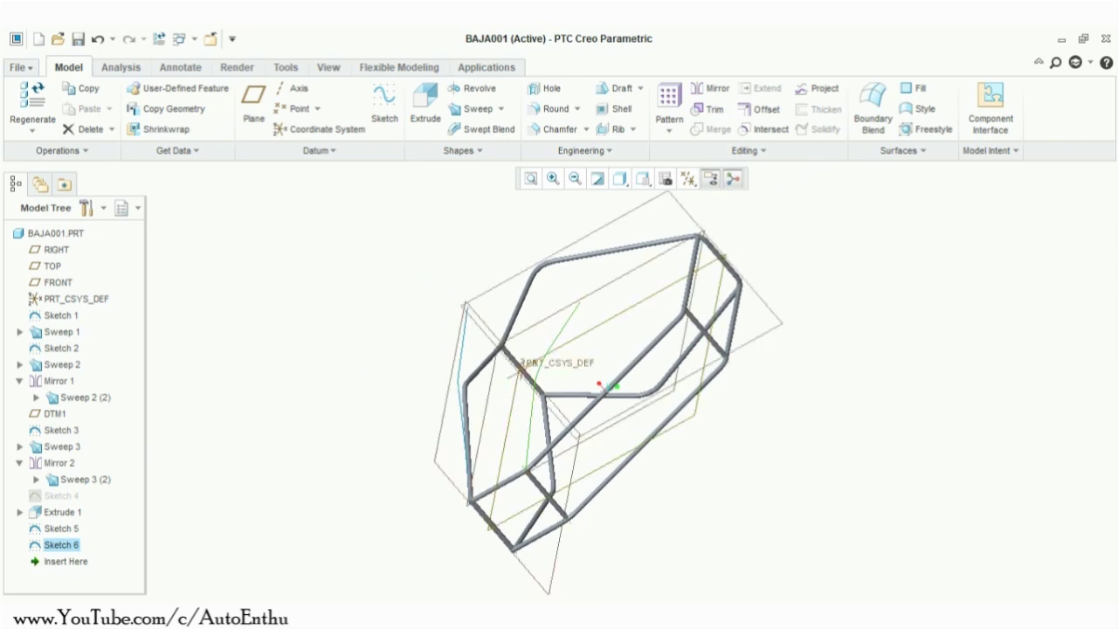
pyautogui.click(426, 105)
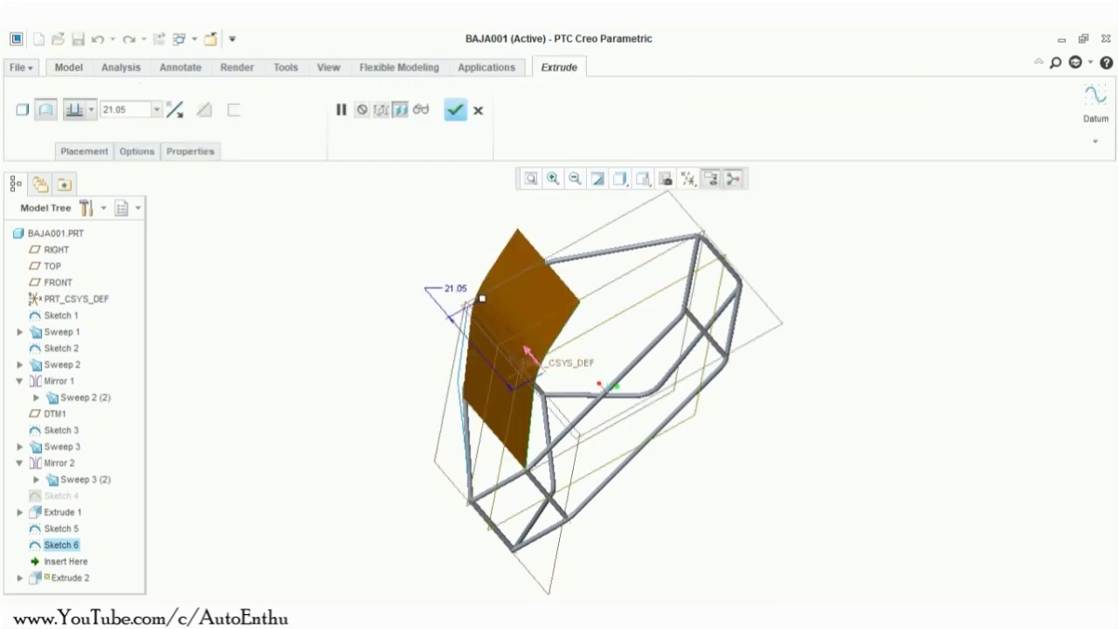
pyautogui.click(455, 110)
# Step: Extrude the TOP-plane path, Sketch 5, as a surface with a depth of 22.19
pyautogui.click(61, 529)
pyautogui.click(425, 105)
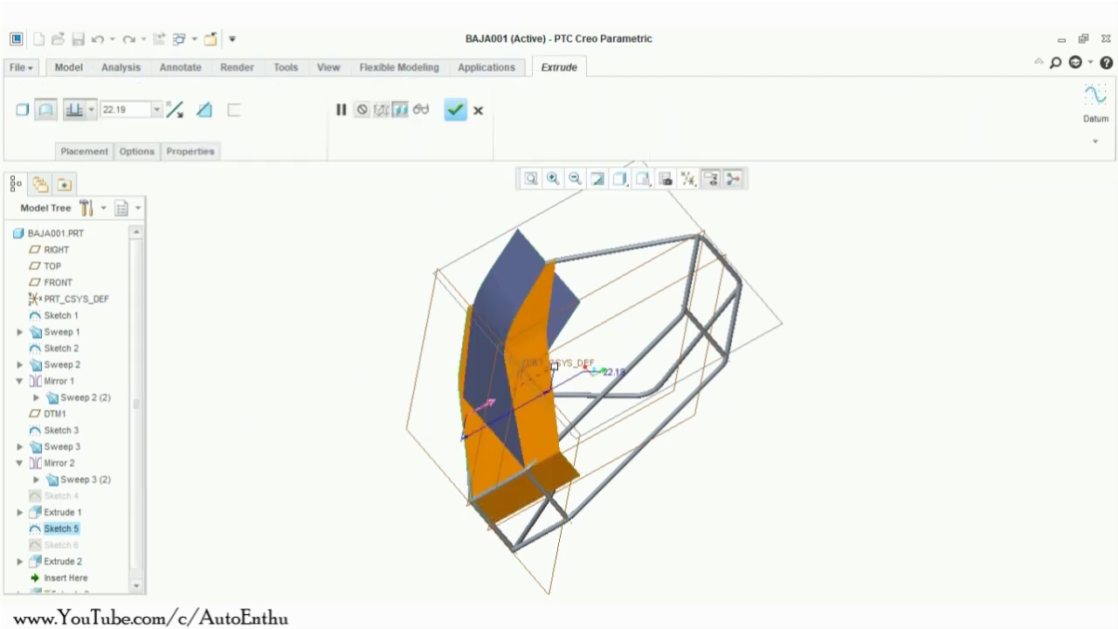
pyautogui.click(455, 110)
# Step: Intersect the two extruded surfaces to create a three-dimensional path curve
pyautogui.moveTo(594, 394); pyautogui.dragTo(613, 330, button='middle')
pyautogui.click(613, 330)
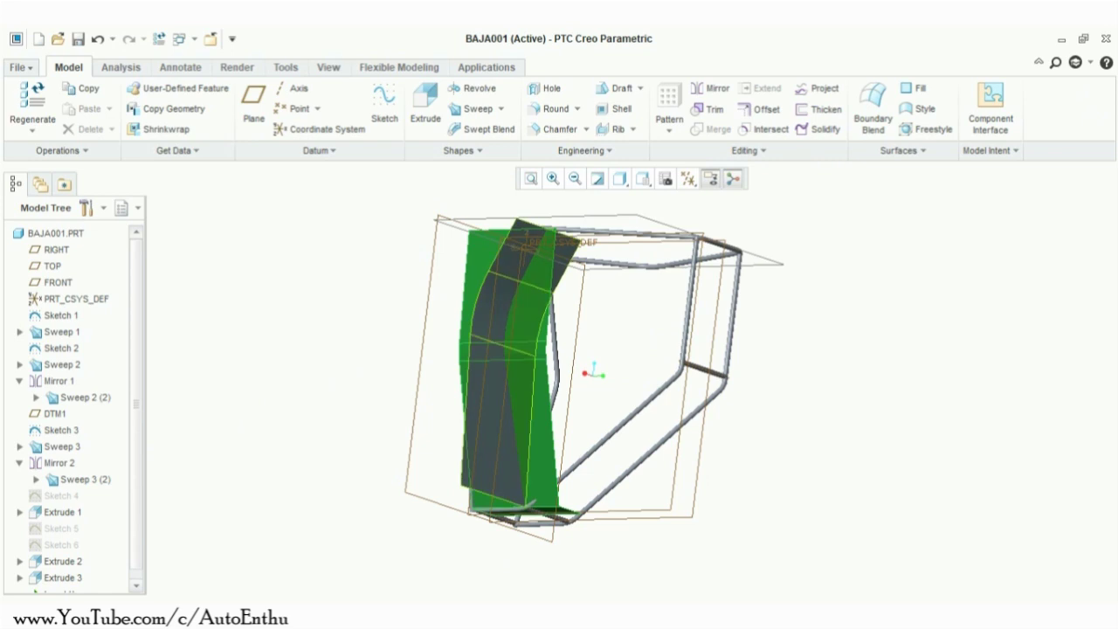
pyautogui.keyDown('ctrl'); pyautogui.click(499, 393); pyautogui.keyUp('ctrl')
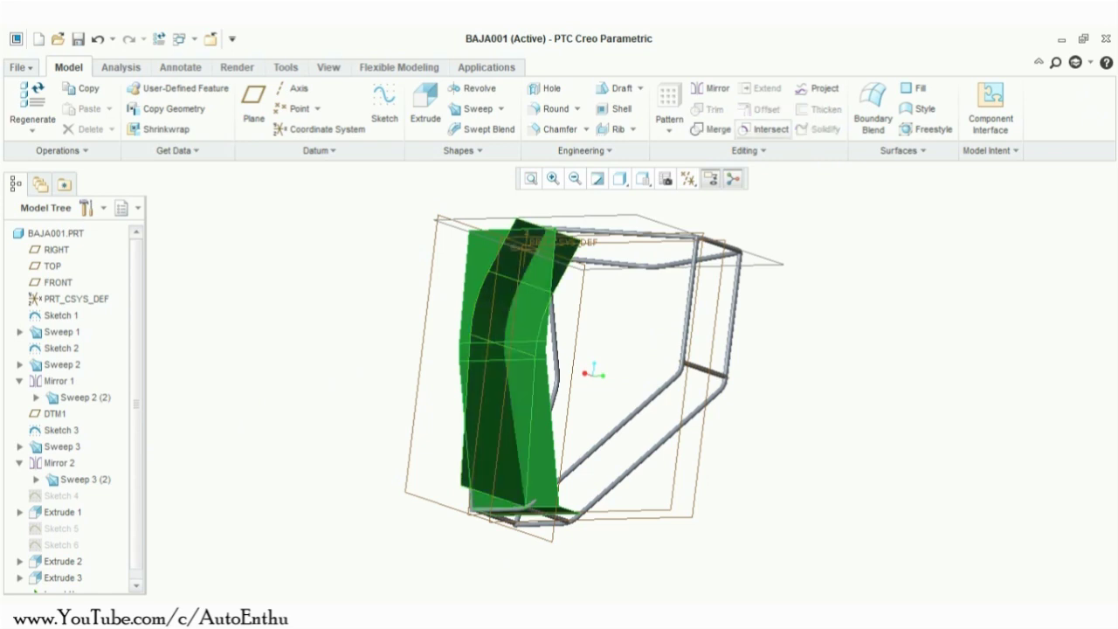
pyautogui.click(763, 129)
# Step: Hide the two extruded surfaces, Extrude 2 and Extrude 3
pyautogui.click(63, 561)
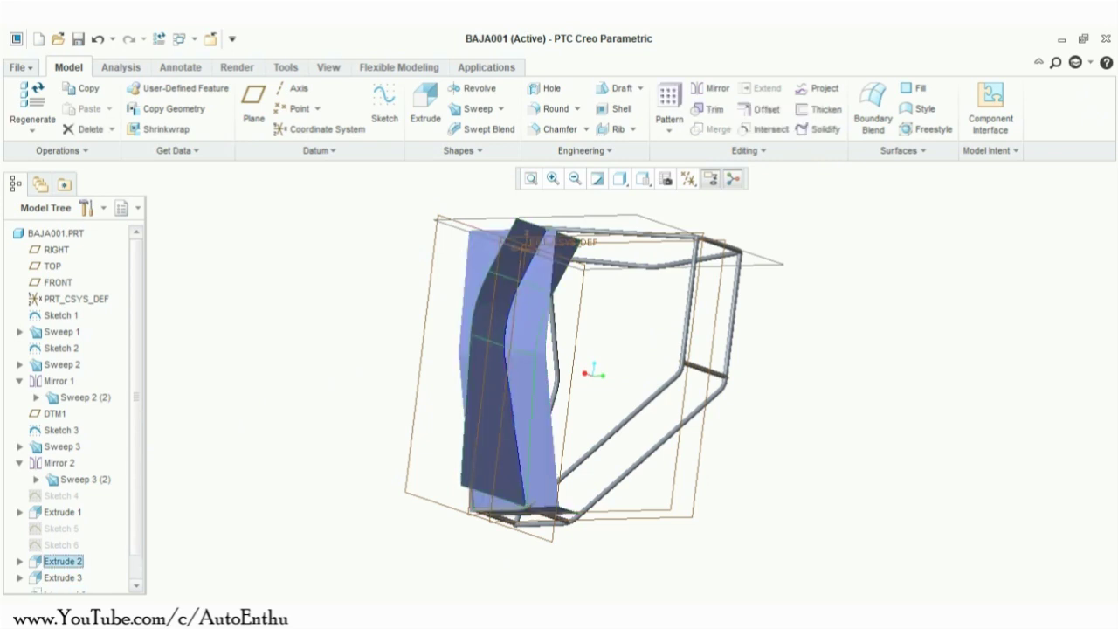
pyautogui.keyDown('ctrl'); pyautogui.click(61, 577); pyautogui.keyUp('ctrl')
pyautogui.rightClick(59, 577)
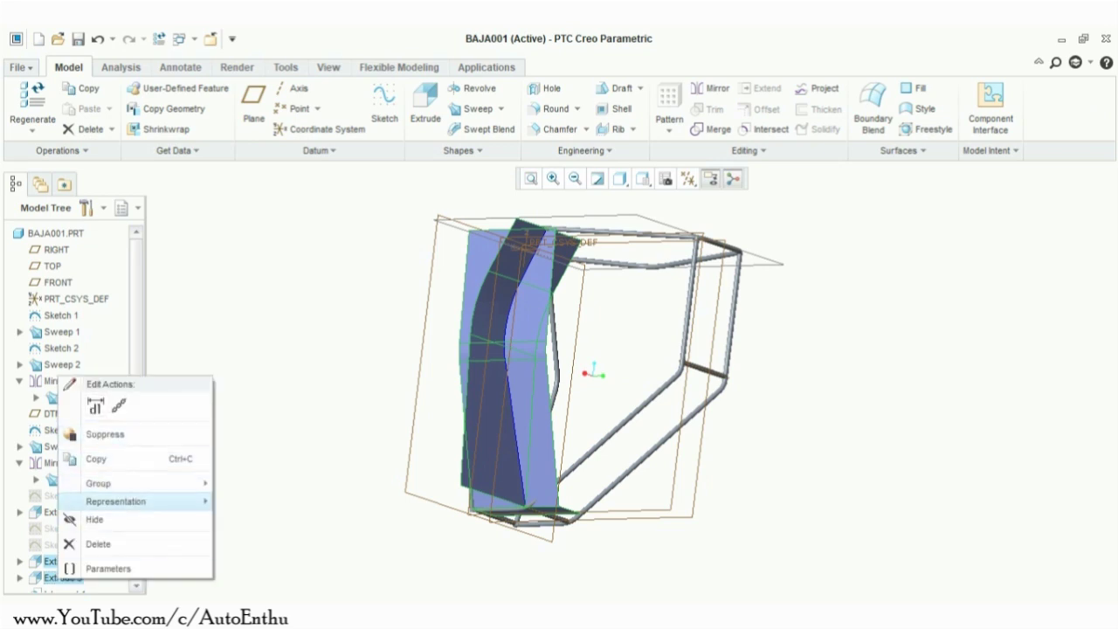
pyautogui.click(95, 519)
# Step: Start a Sweep along the intersection curve and open its section sketch
pyautogui.moveTo(527, 210); pyautogui.dragTo(548, 217, button='middle')
pyautogui.scroll(-3, 548, 217)
pyautogui.click(474, 419)
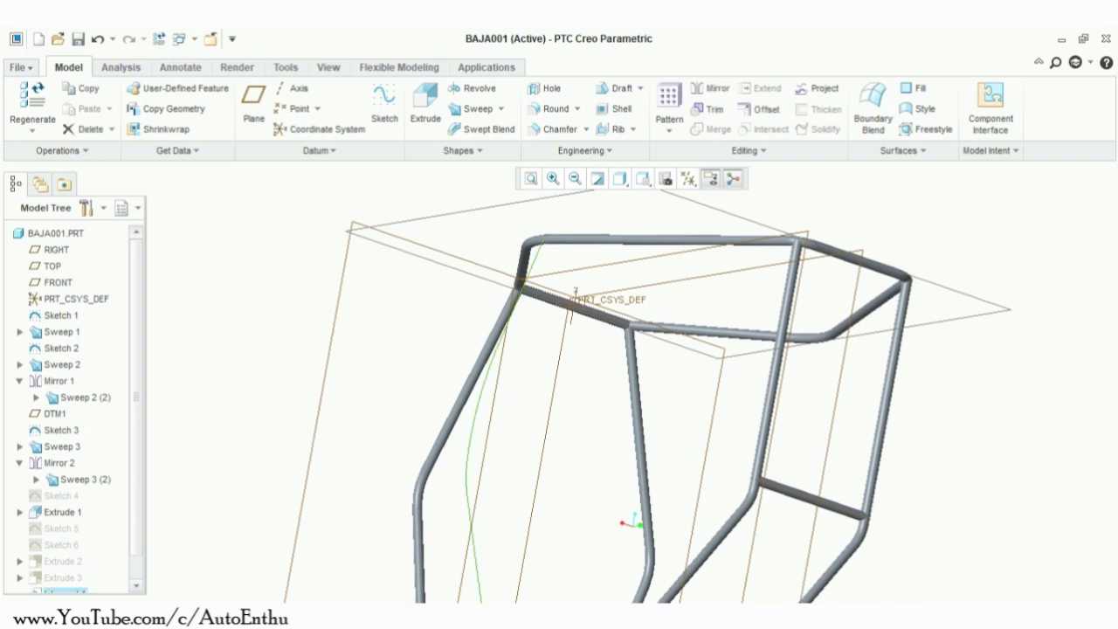
pyautogui.click(477, 109)
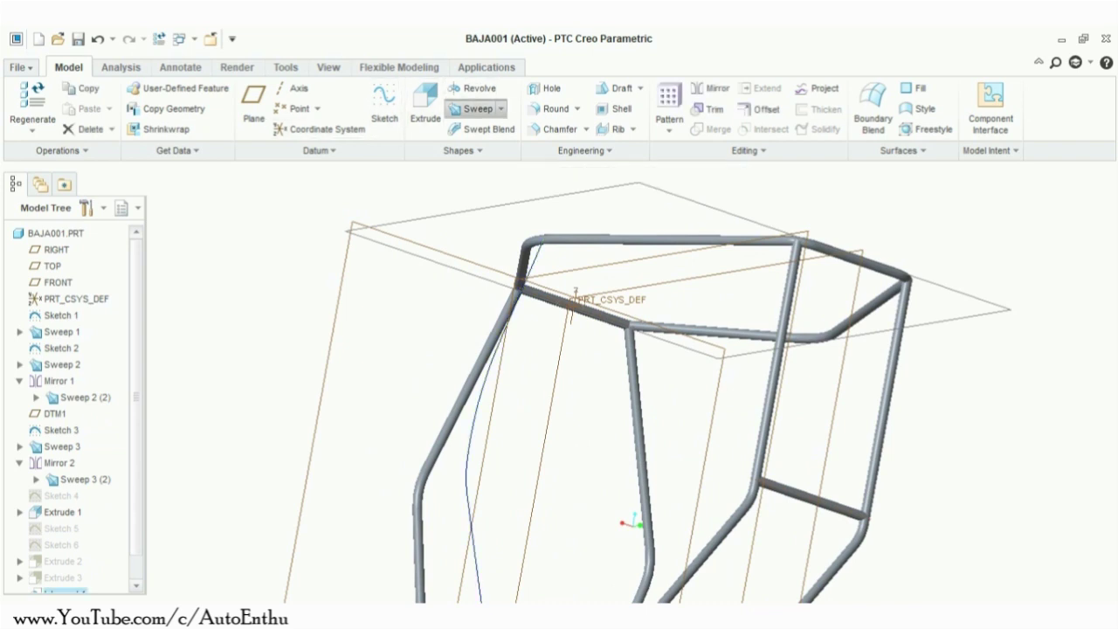
pyautogui.click(77, 109)
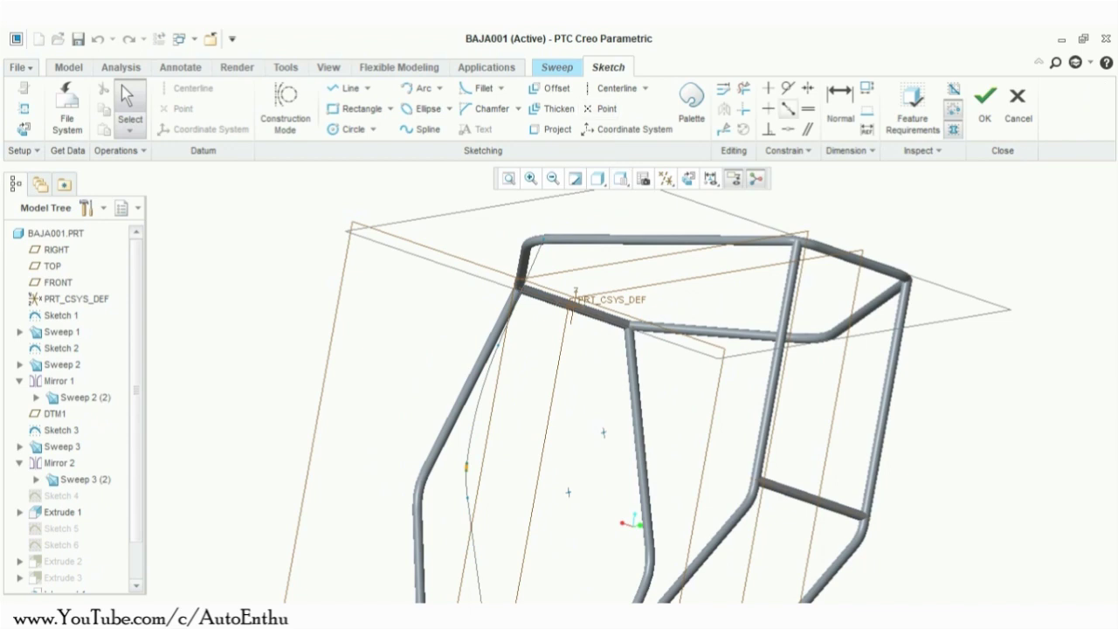
# Step: Sketch two concentric circles for the tube section, centred on the sweep path's start point
pyautogui.click(356, 129)
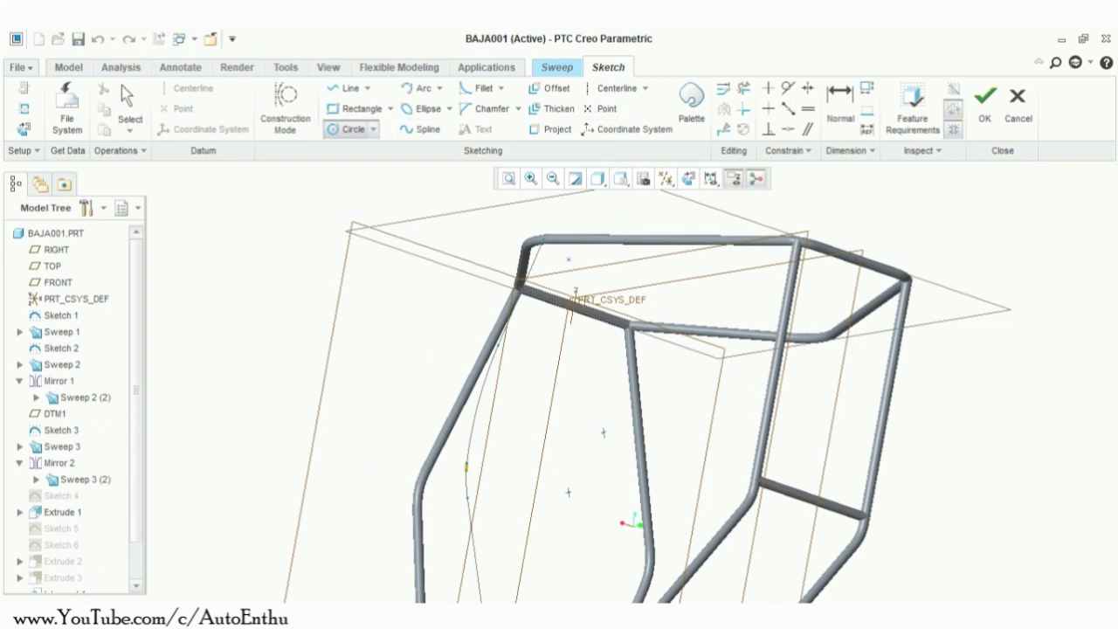
pyautogui.click(688, 179)
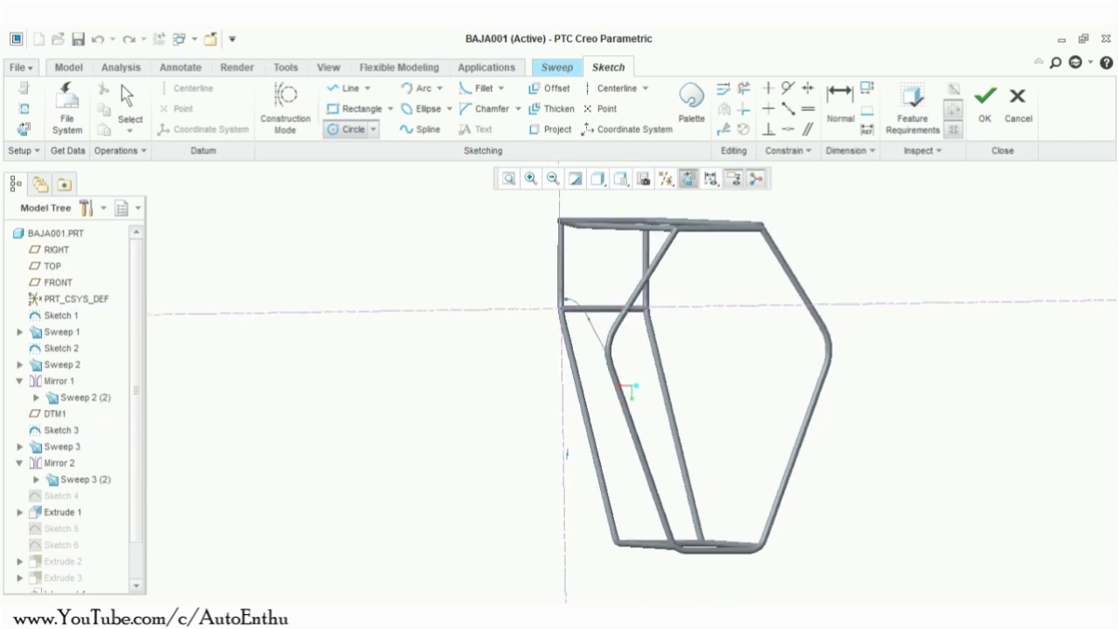
pyautogui.scroll(-11, 570, 303)
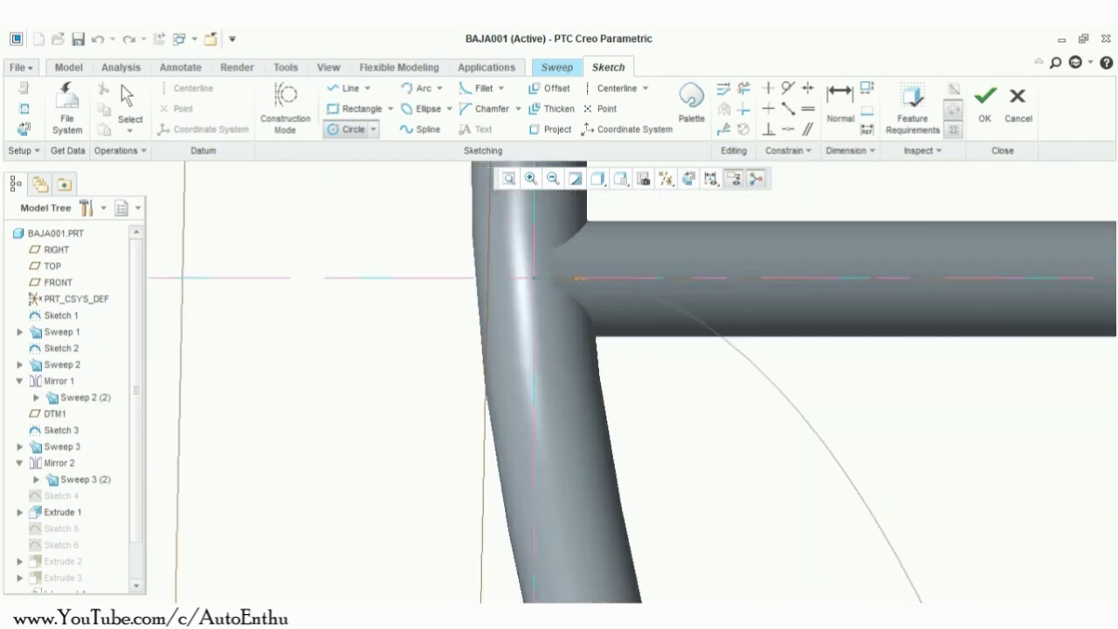
pyautogui.click(534, 278)
pyautogui.click(588, 226)
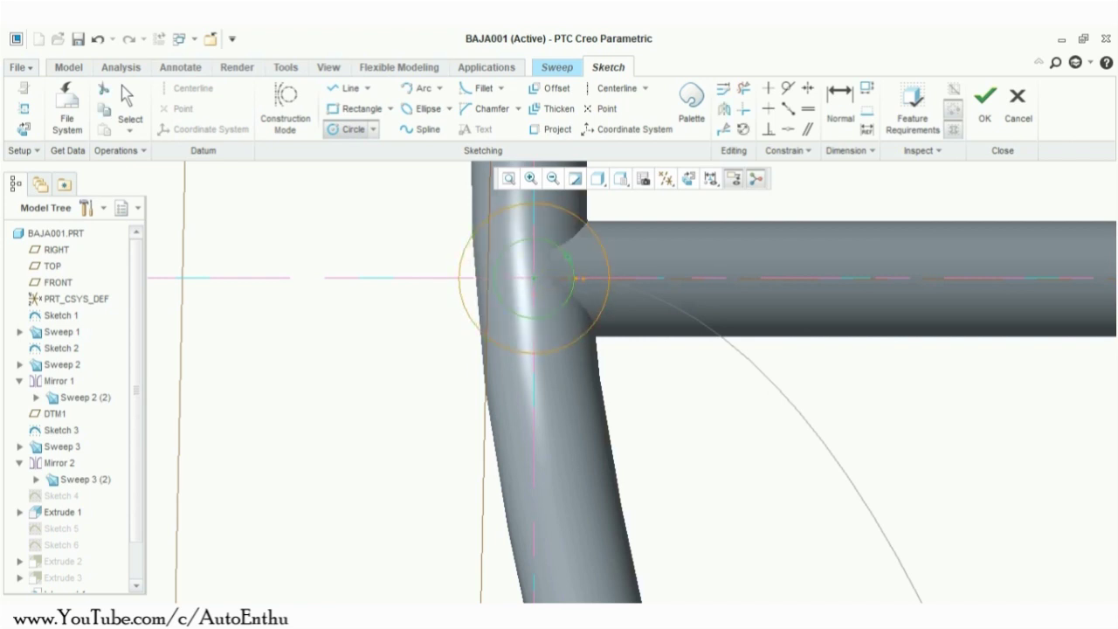
pyautogui.click(568, 257)
pyautogui.middleClick(568, 256)
# Step: Set the outer circle's diameter to 1 and the inner circle's diameter to 0.7
pyautogui.doubleClick(438, 206)
pyautogui.write('1')
pyautogui.press('Return')
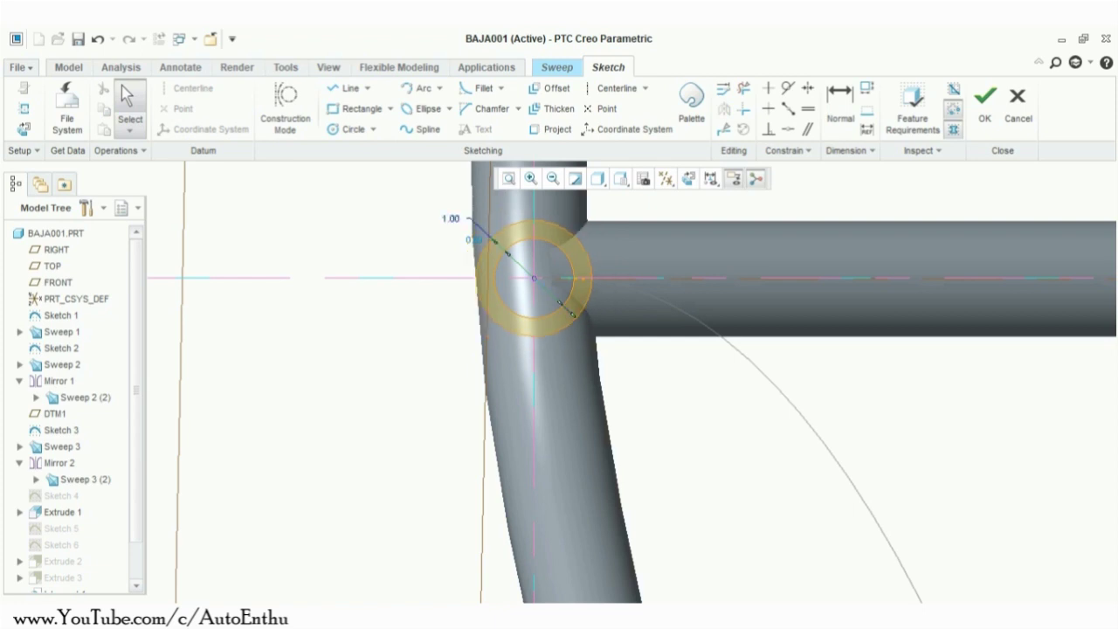
pyautogui.doubleClick(473, 239)
pyautogui.write('.7')
pyautogui.press('Return')
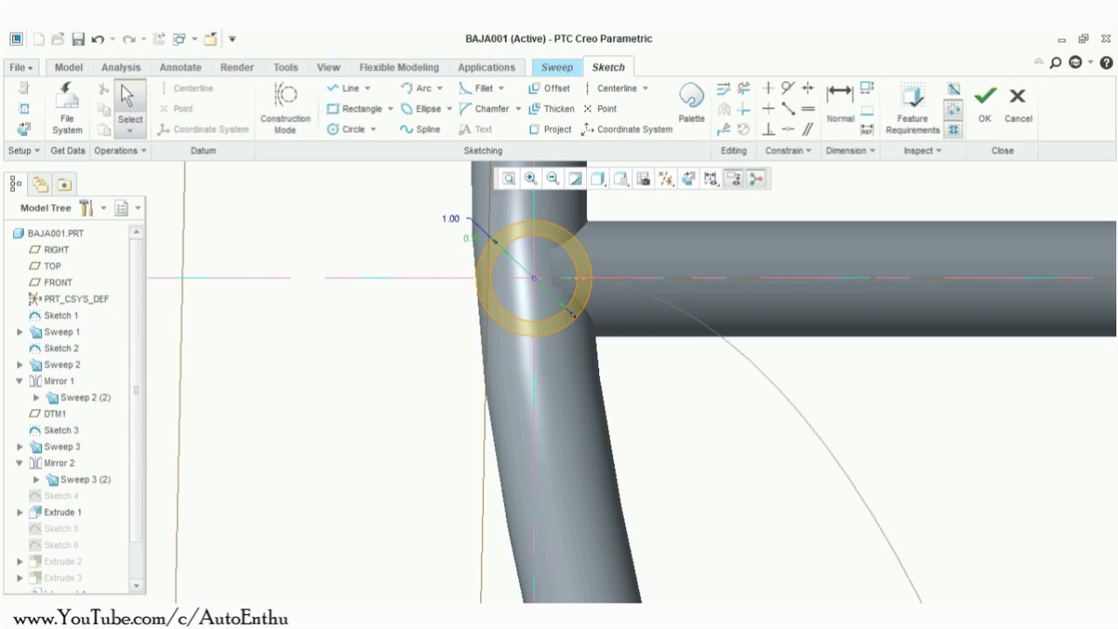
# Step: Accept the ring section and complete the Sweep to create the tube along the intersection curve
pyautogui.click(985, 107)
pyautogui.scroll(6, 883, 382)
pyautogui.moveTo(883, 382); pyautogui.dragTo(839, 349, button='middle')
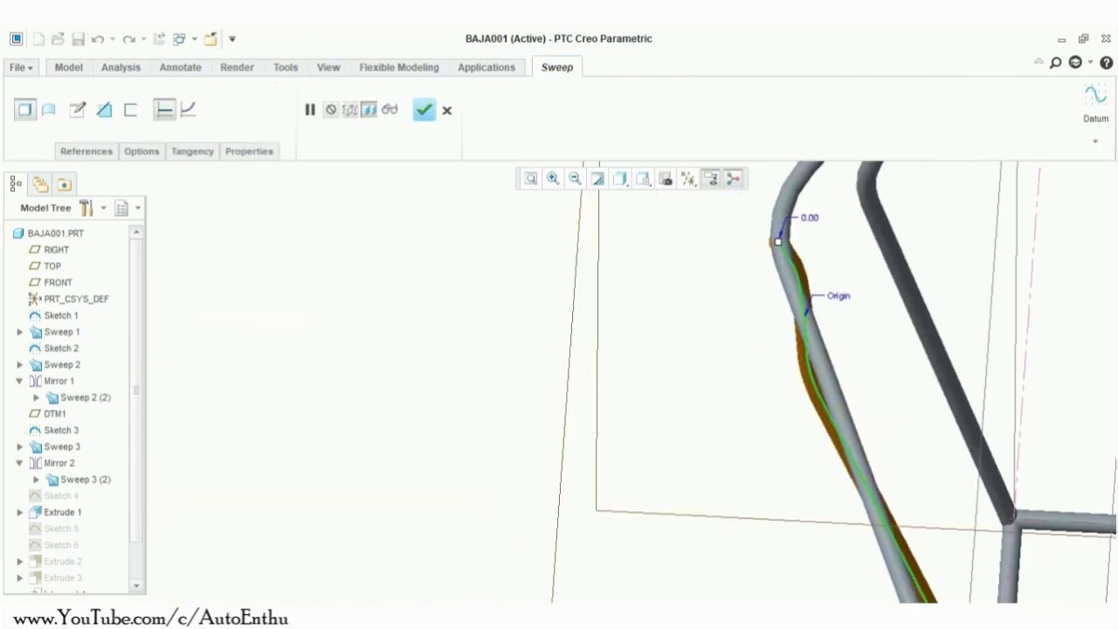
pyautogui.click(425, 110)
pyautogui.moveTo(686, 450); pyautogui.dragTo(727, 413, button='middle')
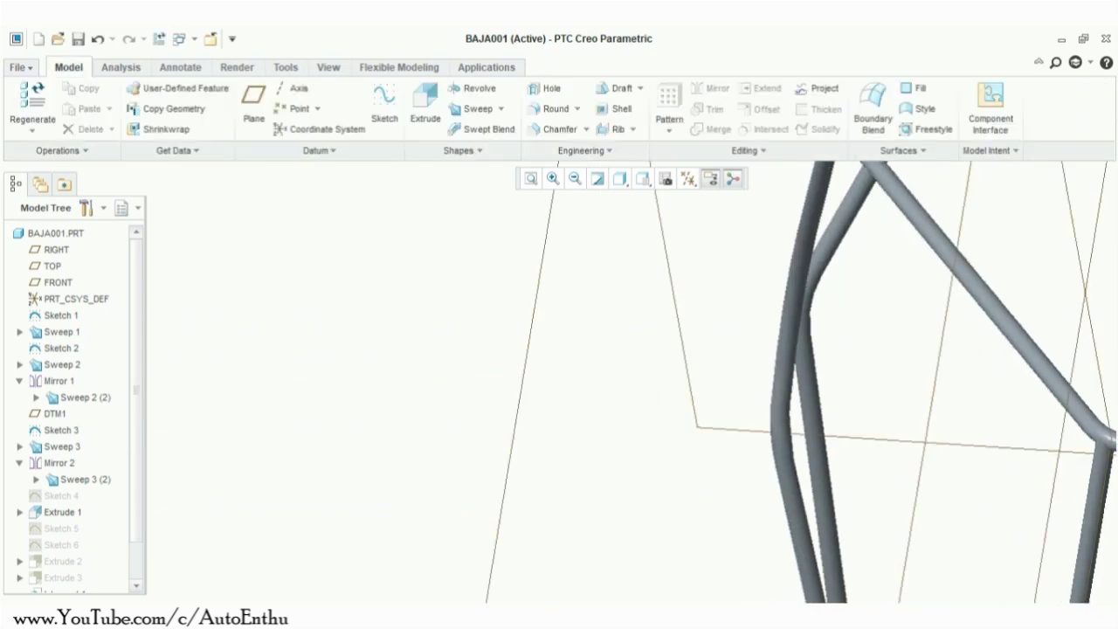
pyautogui.scroll(6, 728, 414)
pyautogui.click(530, 178)
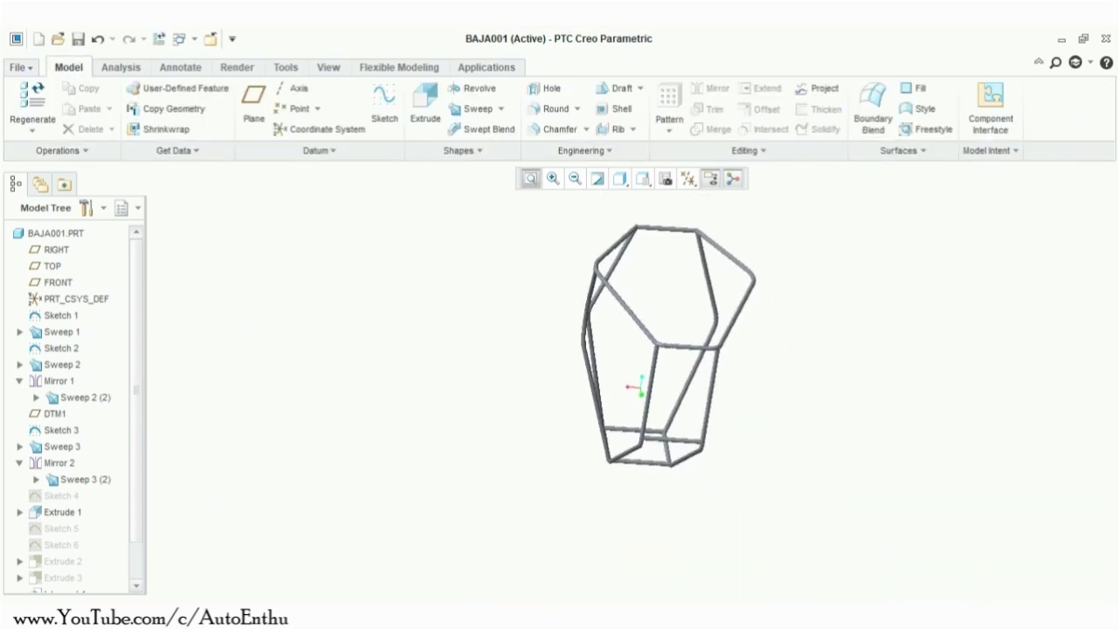
# Step: Edit the definition of Sketch 6, shift the rounded bend of its path slightly, and accept the sketch to regenerate the tube
pyautogui.moveTo(664, 393); pyautogui.dragTo(790, 390, button='middle')
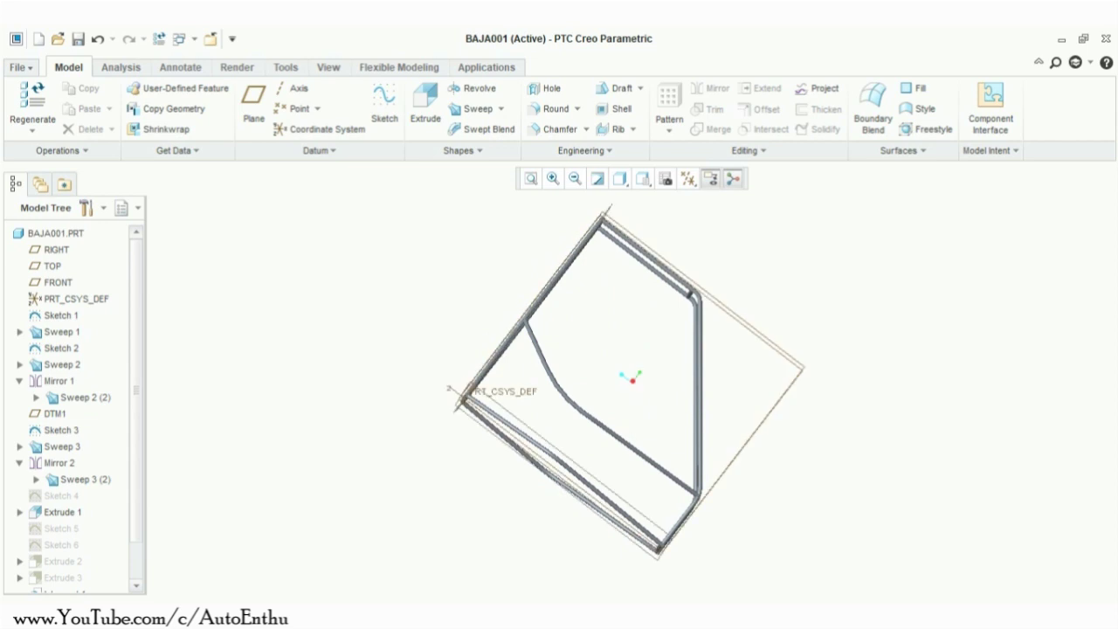
pyautogui.scroll(-5, 541, 393)
pyautogui.click(61, 545)
pyautogui.rightClick(64, 547)
pyautogui.click(126, 259)
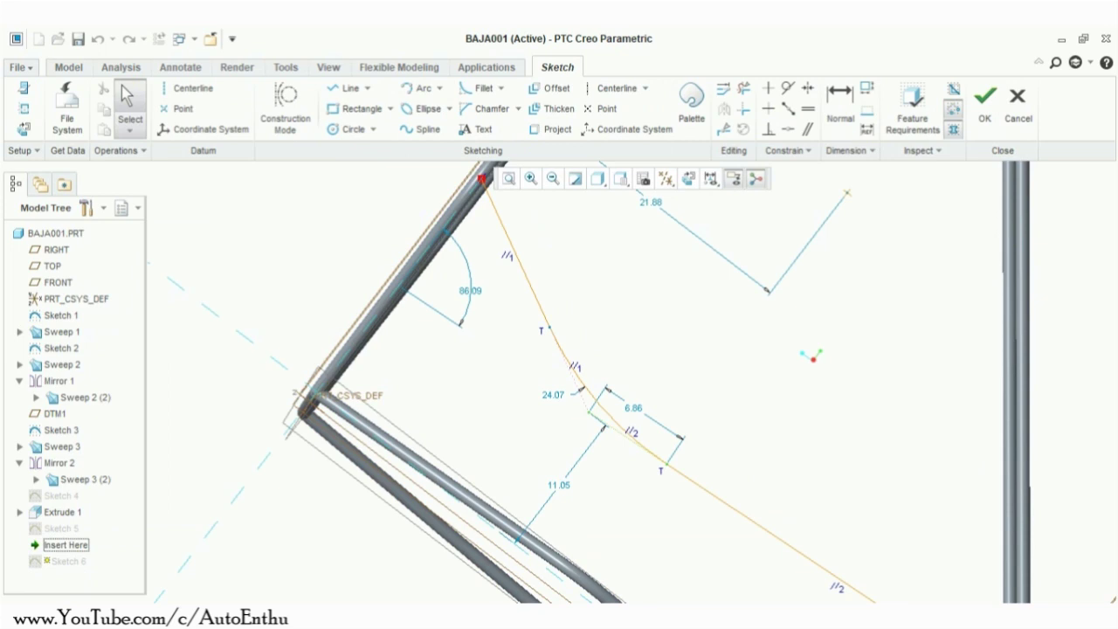
pyautogui.moveTo(612, 422); pyautogui.dragTo(636, 432)
pyautogui.click(985, 104)
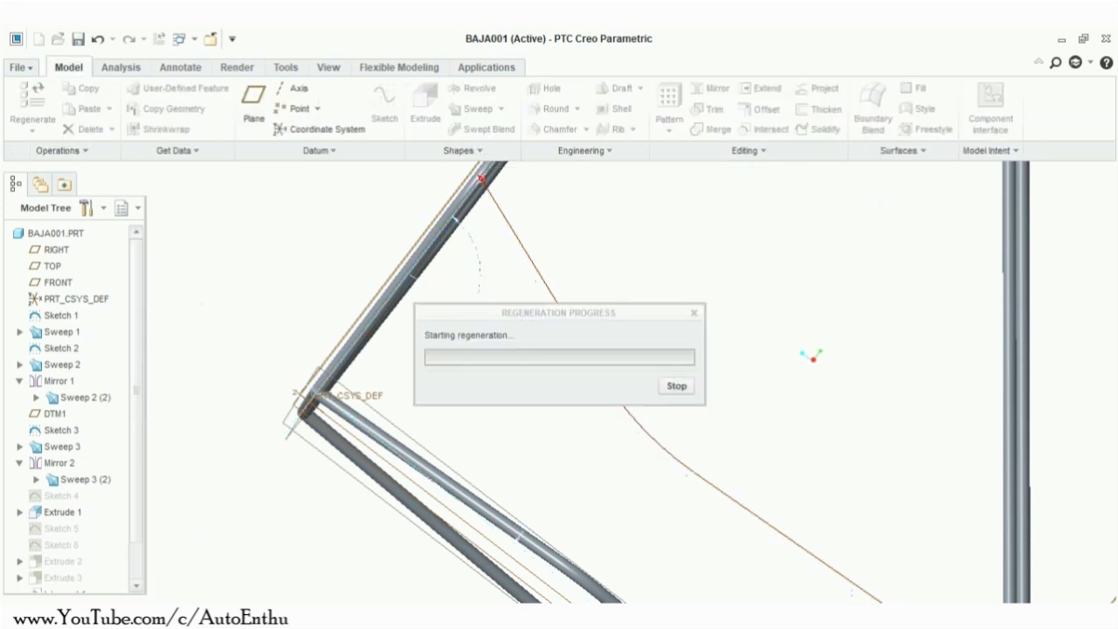
# Step: Mirror the newly swept side tube about the RIGHT plane to add it to the opposite side of the frame
pyautogui.scroll(5, 618, 426)
pyautogui.moveTo(618, 426)
pyautogui.mouseDown(button='middle')
pyautogui.moveTo(677, 427)
pyautogui.moveTo(725, 447)
pyautogui.moveTo(743, 481)
pyautogui.moveTo(686, 467)
pyautogui.moveTo(611, 484)
pyautogui.moveTo(599, 502)
pyautogui.moveTo(707, 551)
pyautogui.moveTo(712, 498)
pyautogui.moveTo(633, 469)
pyautogui.moveTo(703, 485)
pyautogui.moveTo(742, 450)
pyautogui.mouseUp(button='middle')
pyautogui.click(685, 467)
pyautogui.click(742, 451)
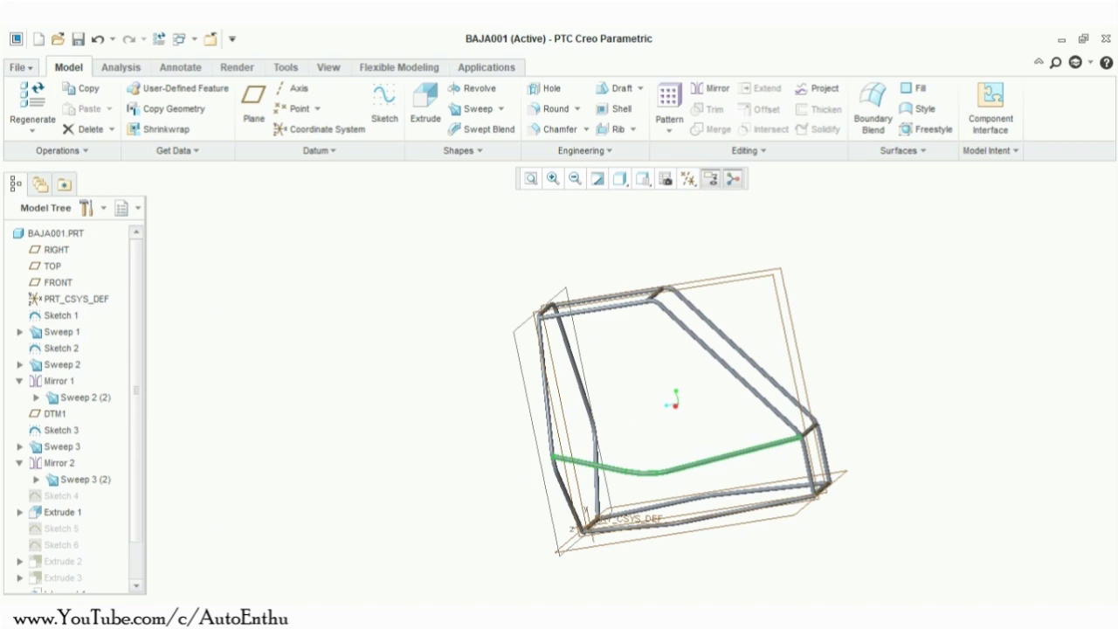
pyautogui.click(712, 88)
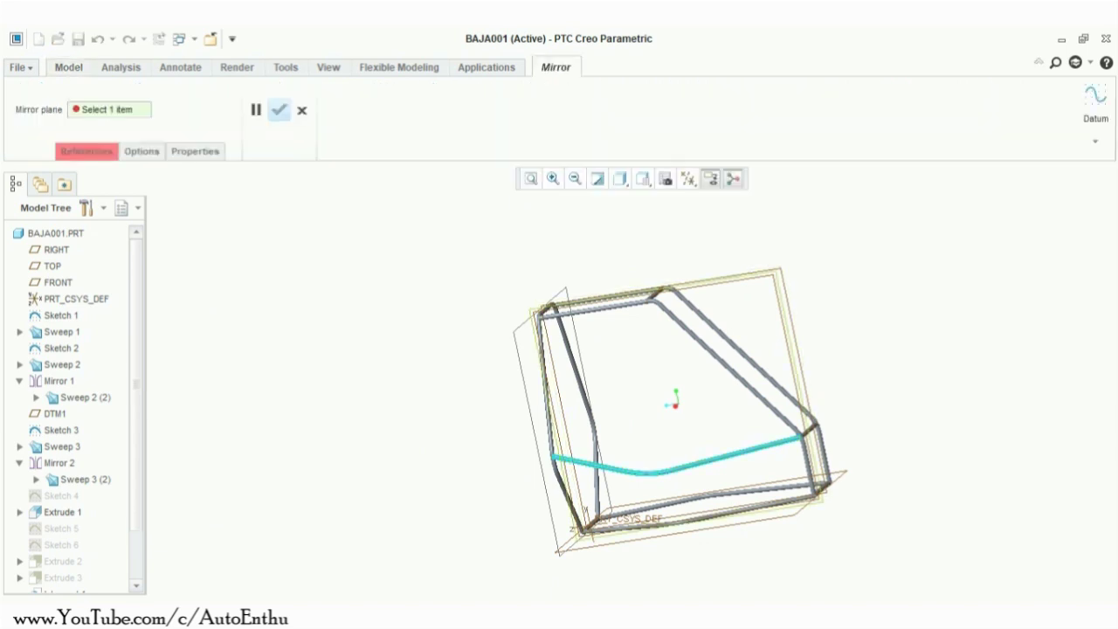
pyautogui.click(55, 250)
pyautogui.click(278, 110)
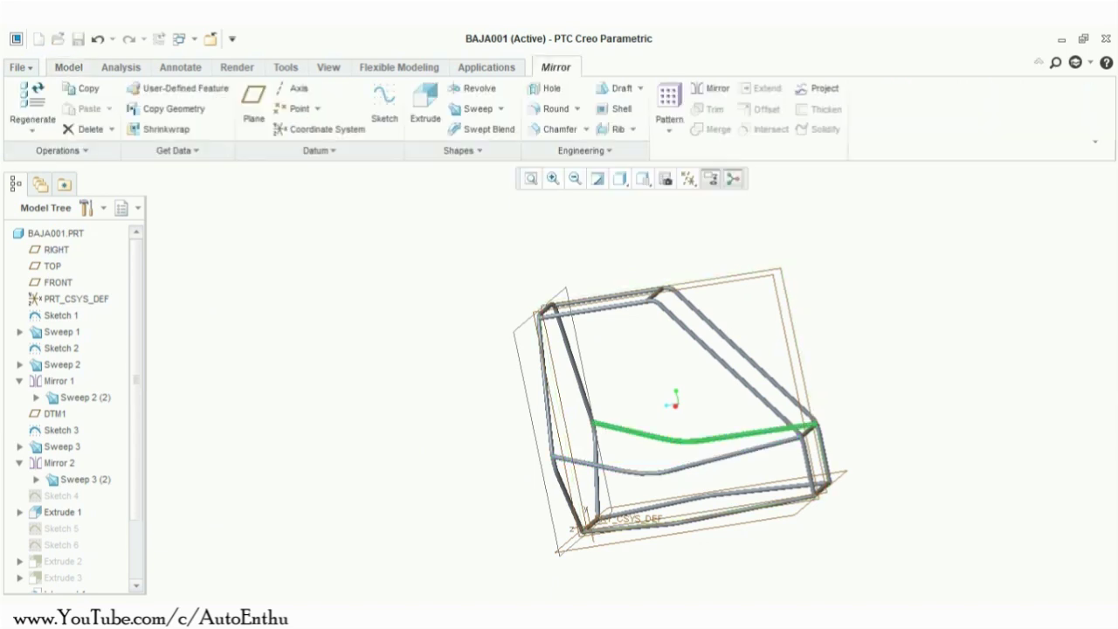
pyautogui.moveTo(489, 455); pyautogui.dragTo(436, 470, button='middle')
pyautogui.scroll(-5, 437, 470)
pyautogui.scroll(5, 698, 397)
pyautogui.moveTo(698, 397); pyautogui.dragTo(759, 402, button='middle')
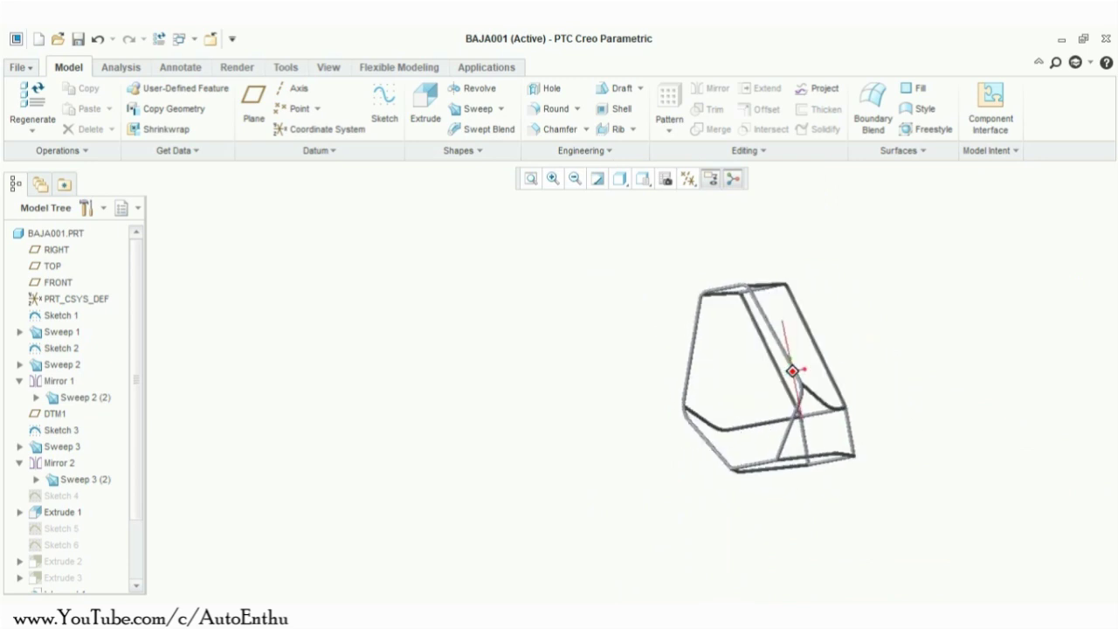